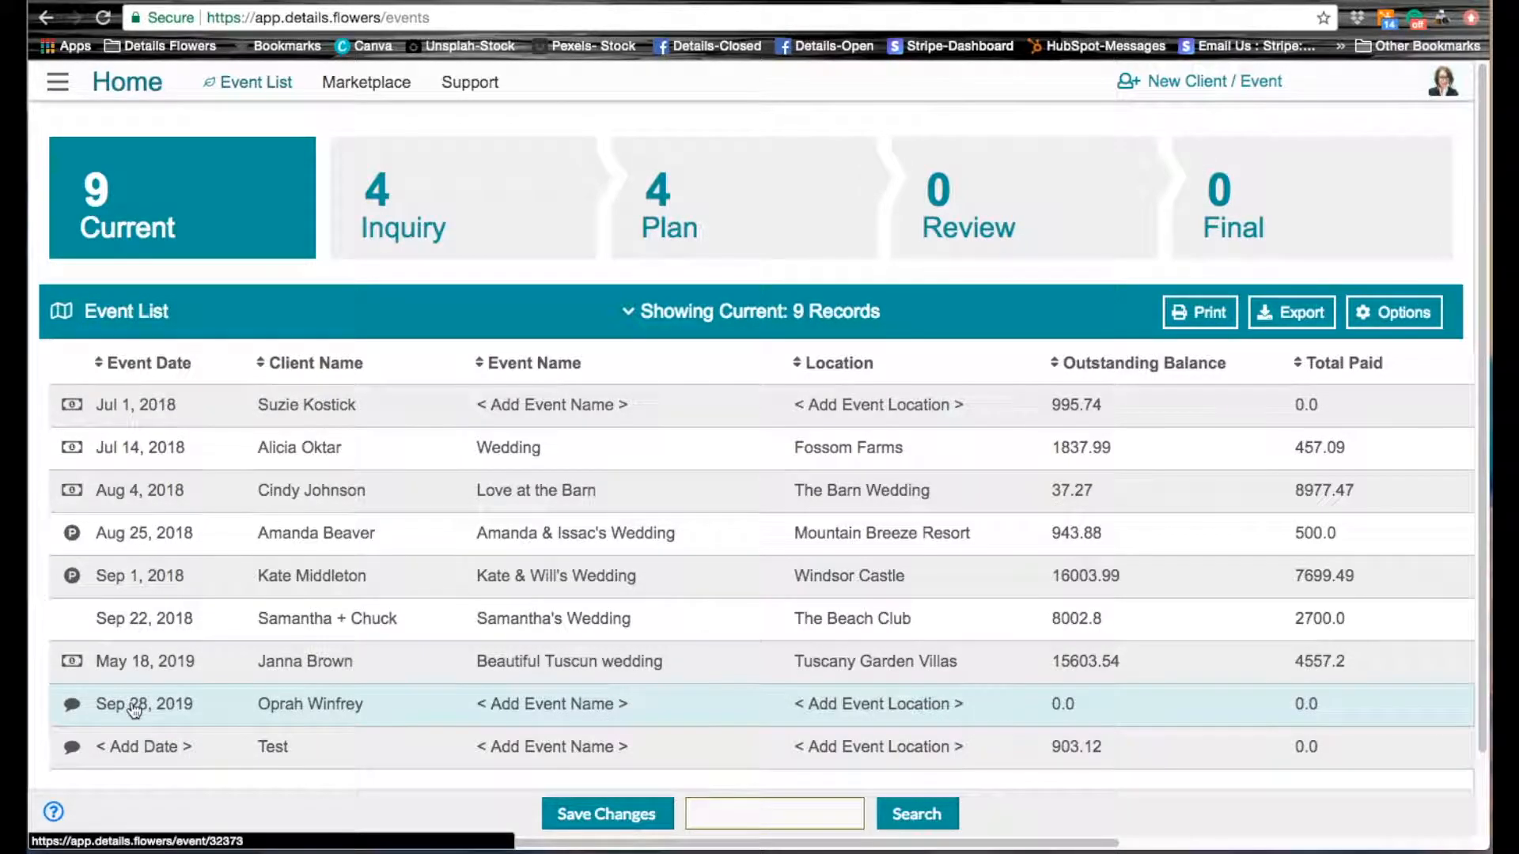
# Step: Open the Sep 28, 2019 event from the event list and display its design worksheet
pyautogui.click(134, 710)
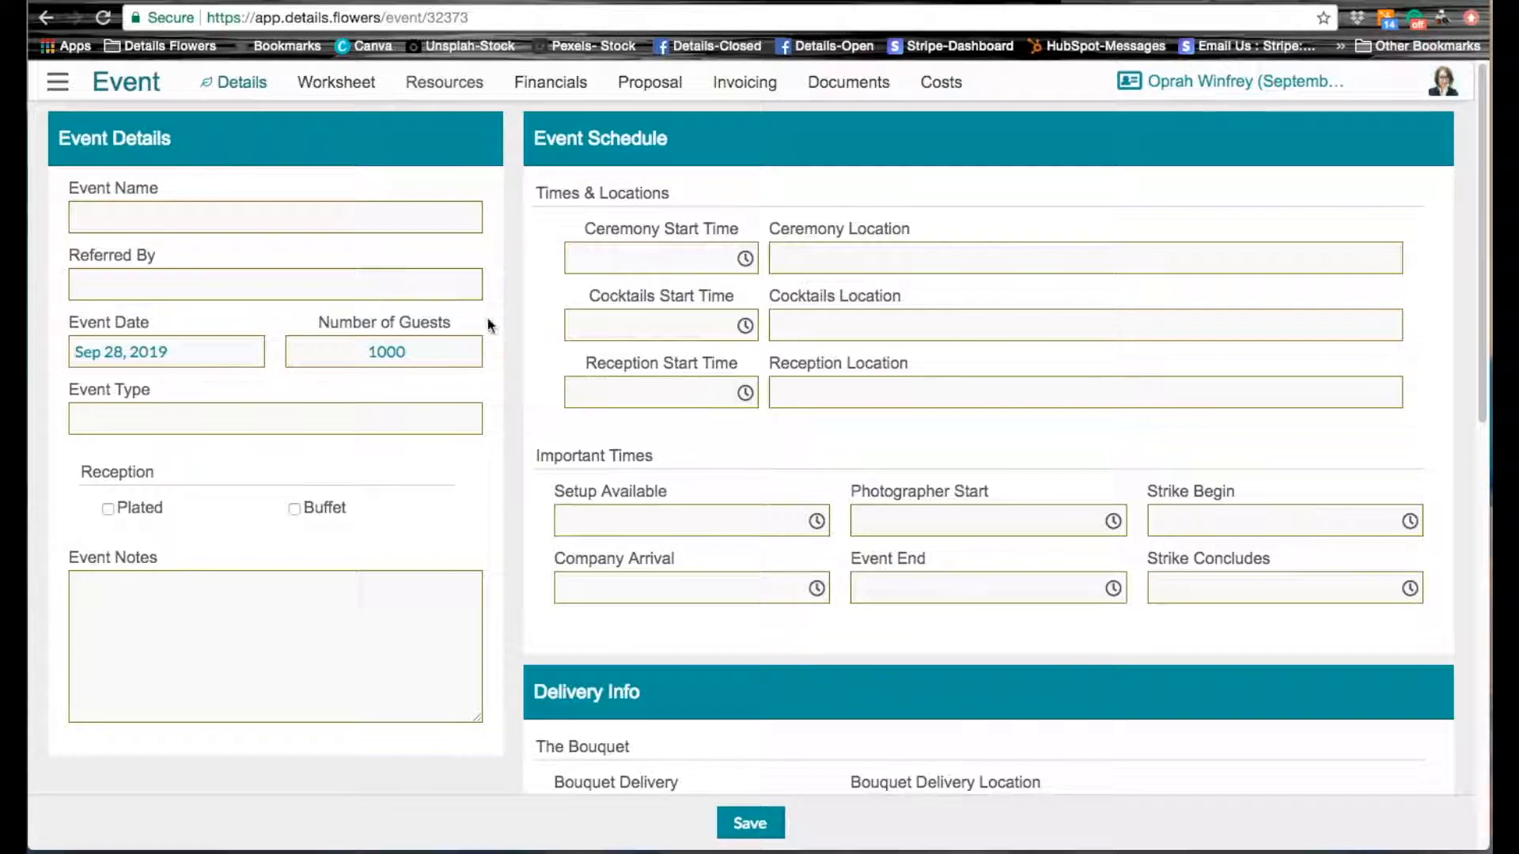
pyautogui.click(328, 88)
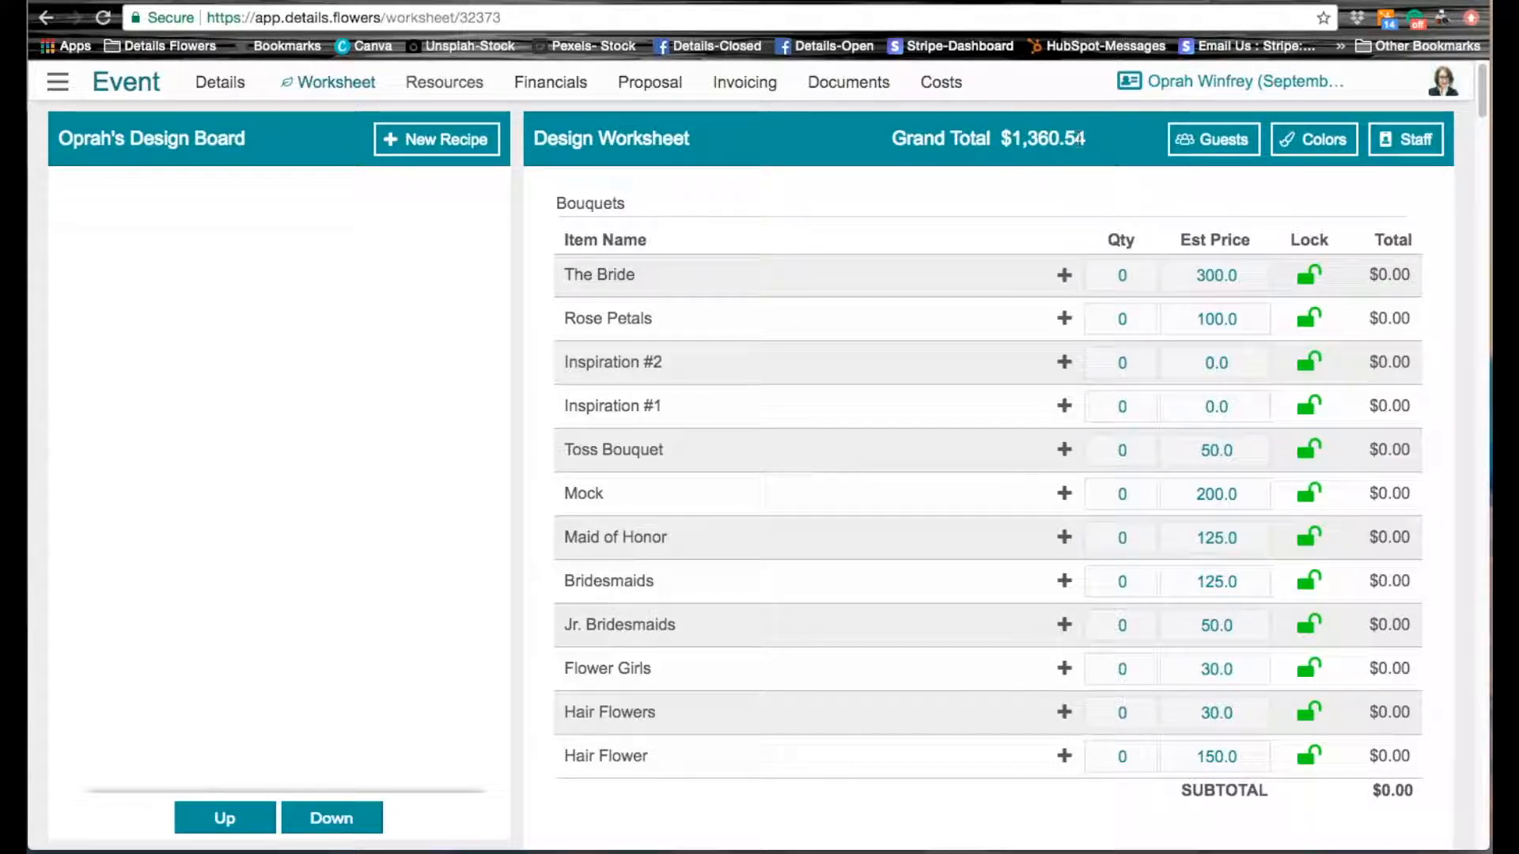
pyautogui.moveTo(1080, 139)
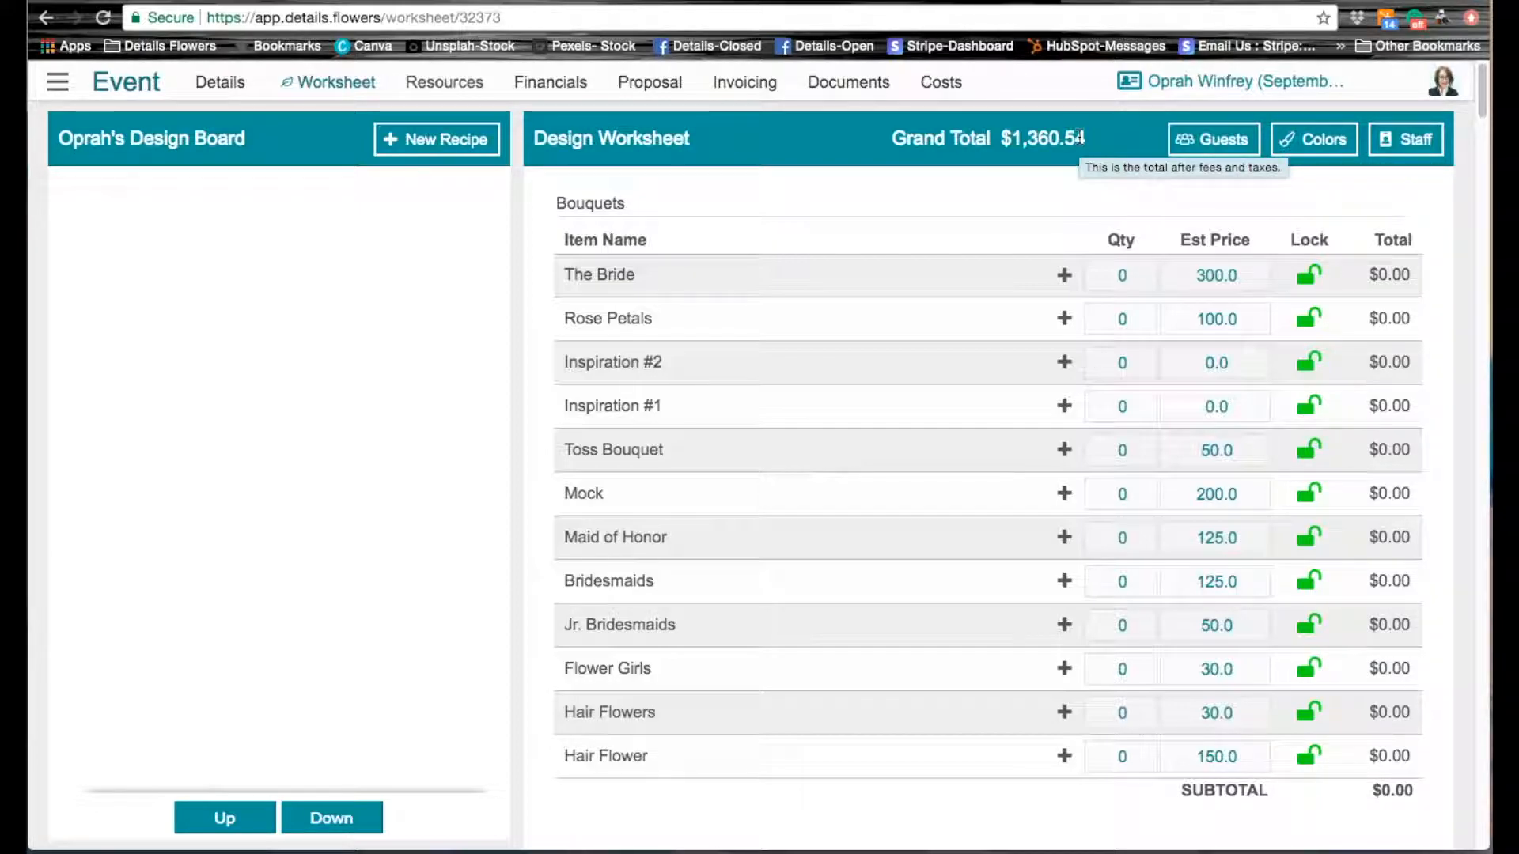
# Step: Set the Mileage staff quantity to 25 in the worksheet's event staff list
pyautogui.click(1407, 143)
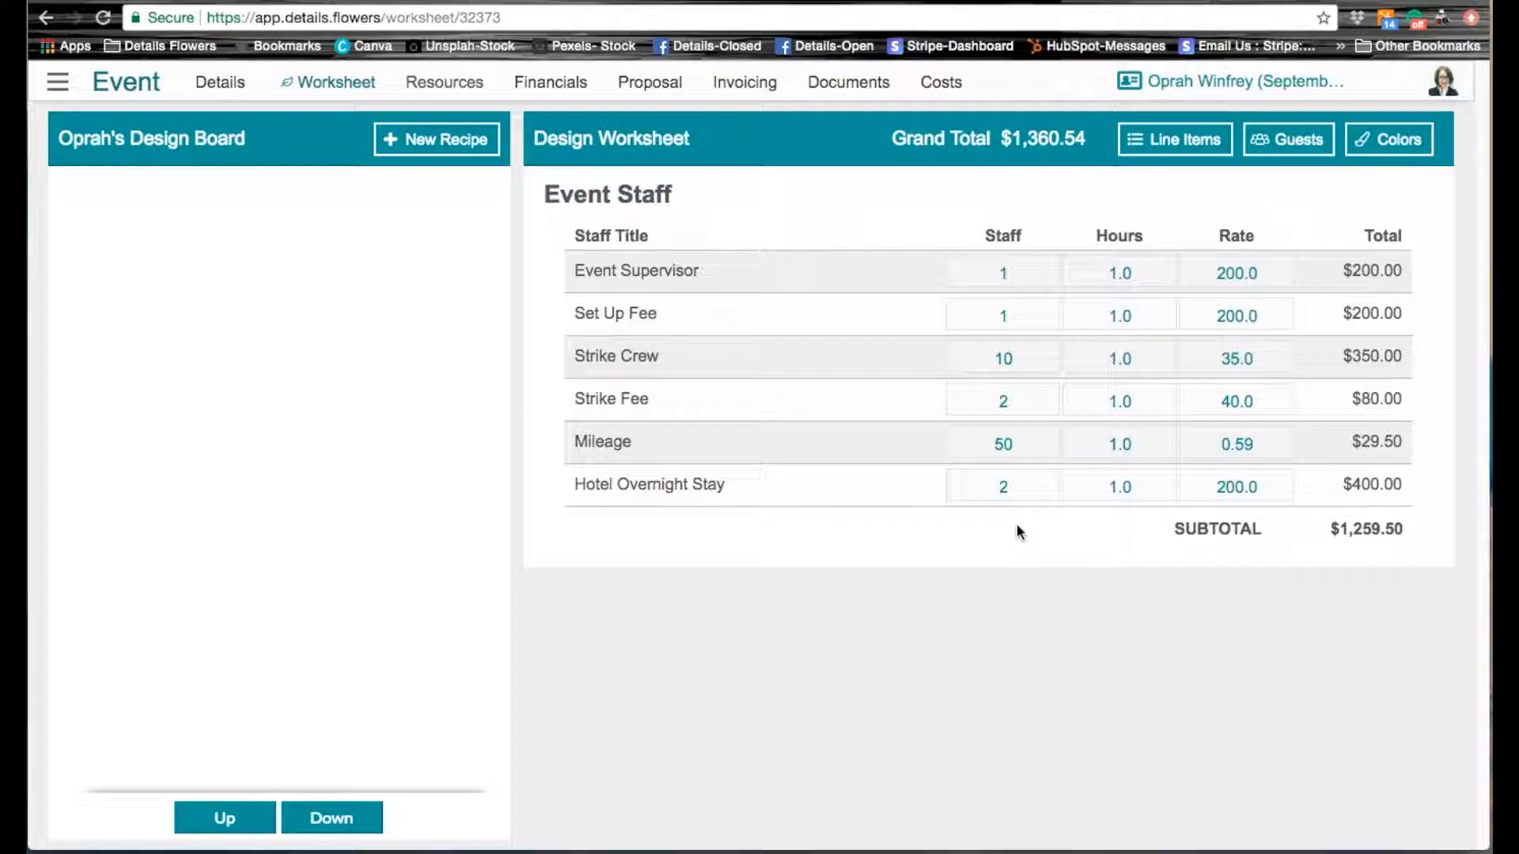
pyautogui.click(1011, 448)
pyautogui.write('25')
pyautogui.press('Return')
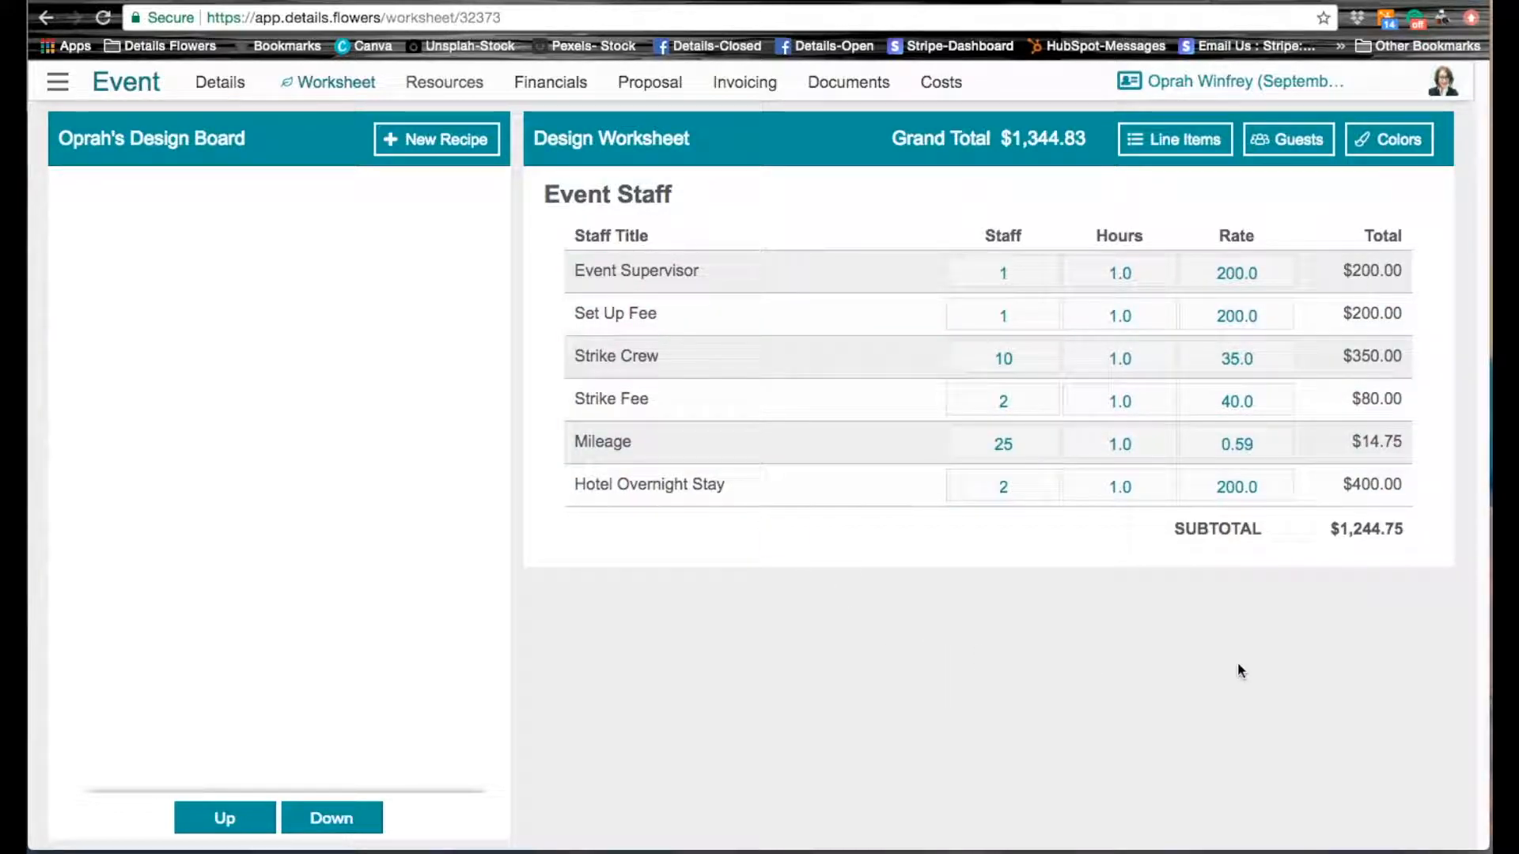
# Step: In the worksheet's guest seating details, set People at Head Table to 20 and Guests Per Table to 10
pyautogui.click(1299, 150)
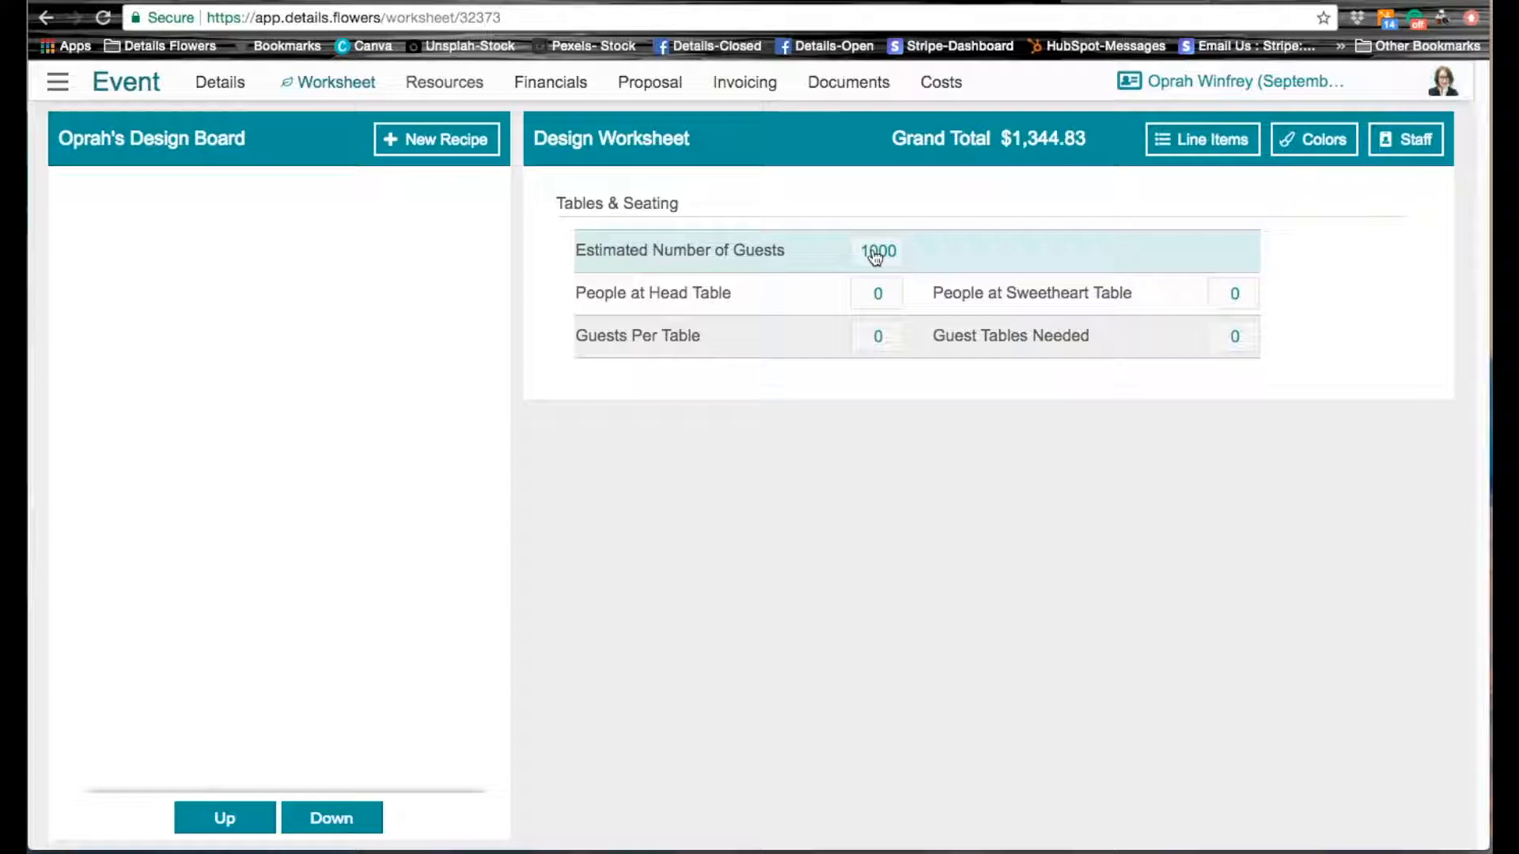
pyautogui.click(879, 294)
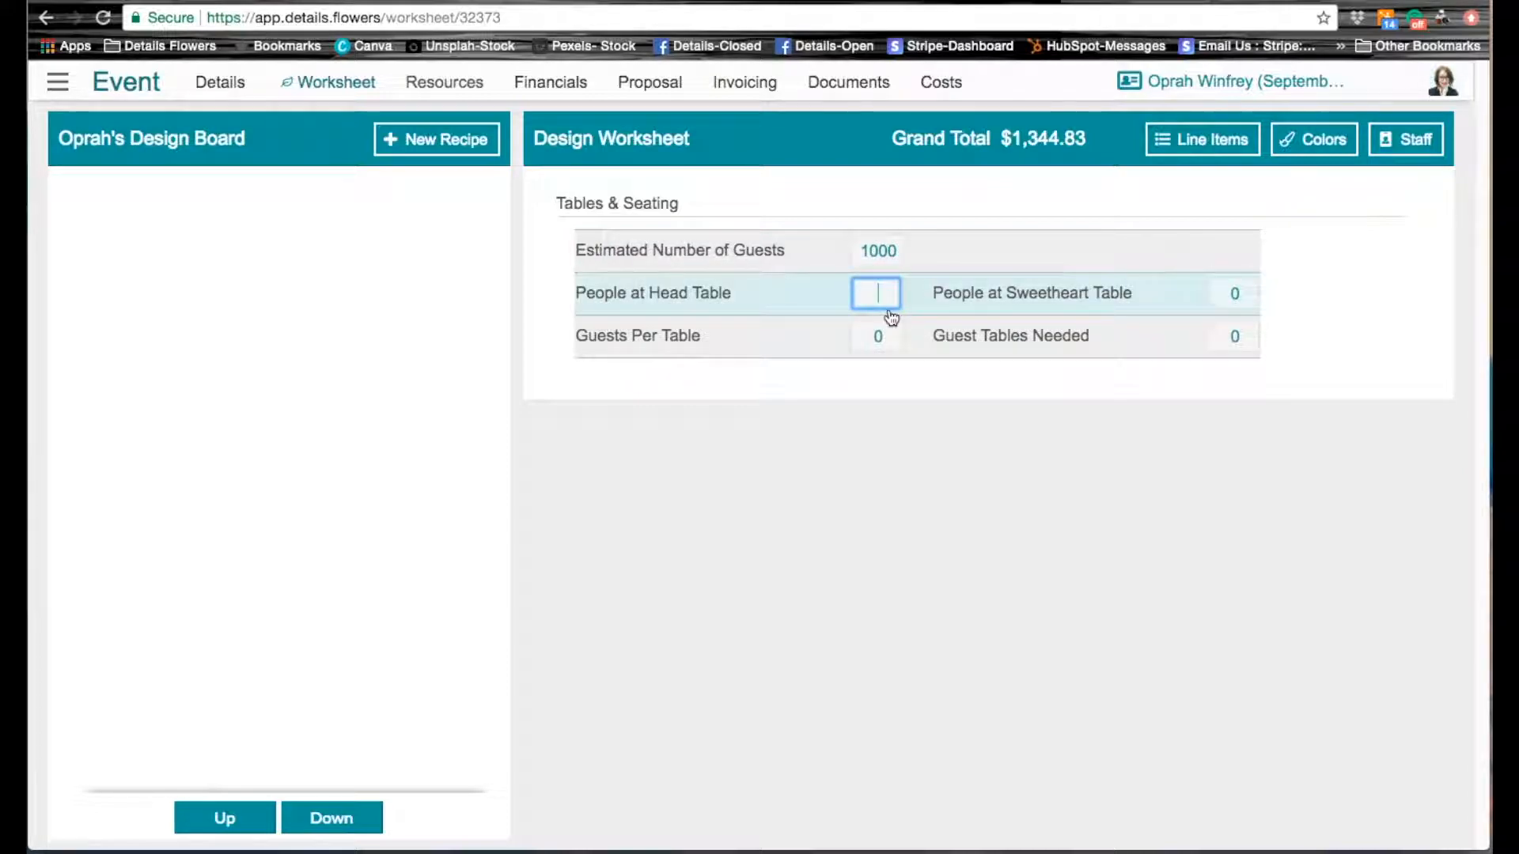
pyautogui.write('20')
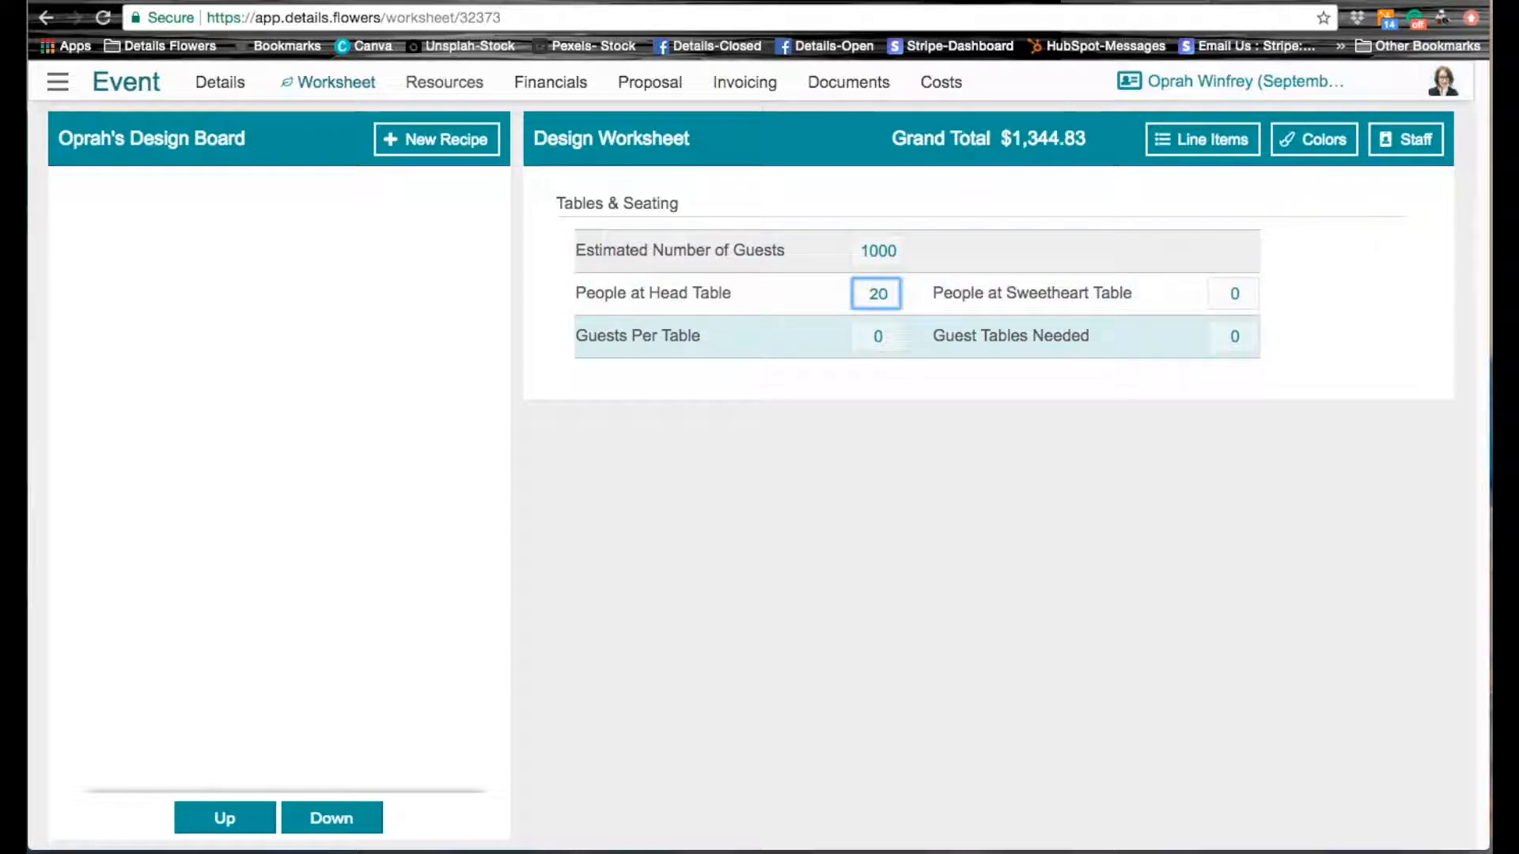
pyautogui.press('Return')
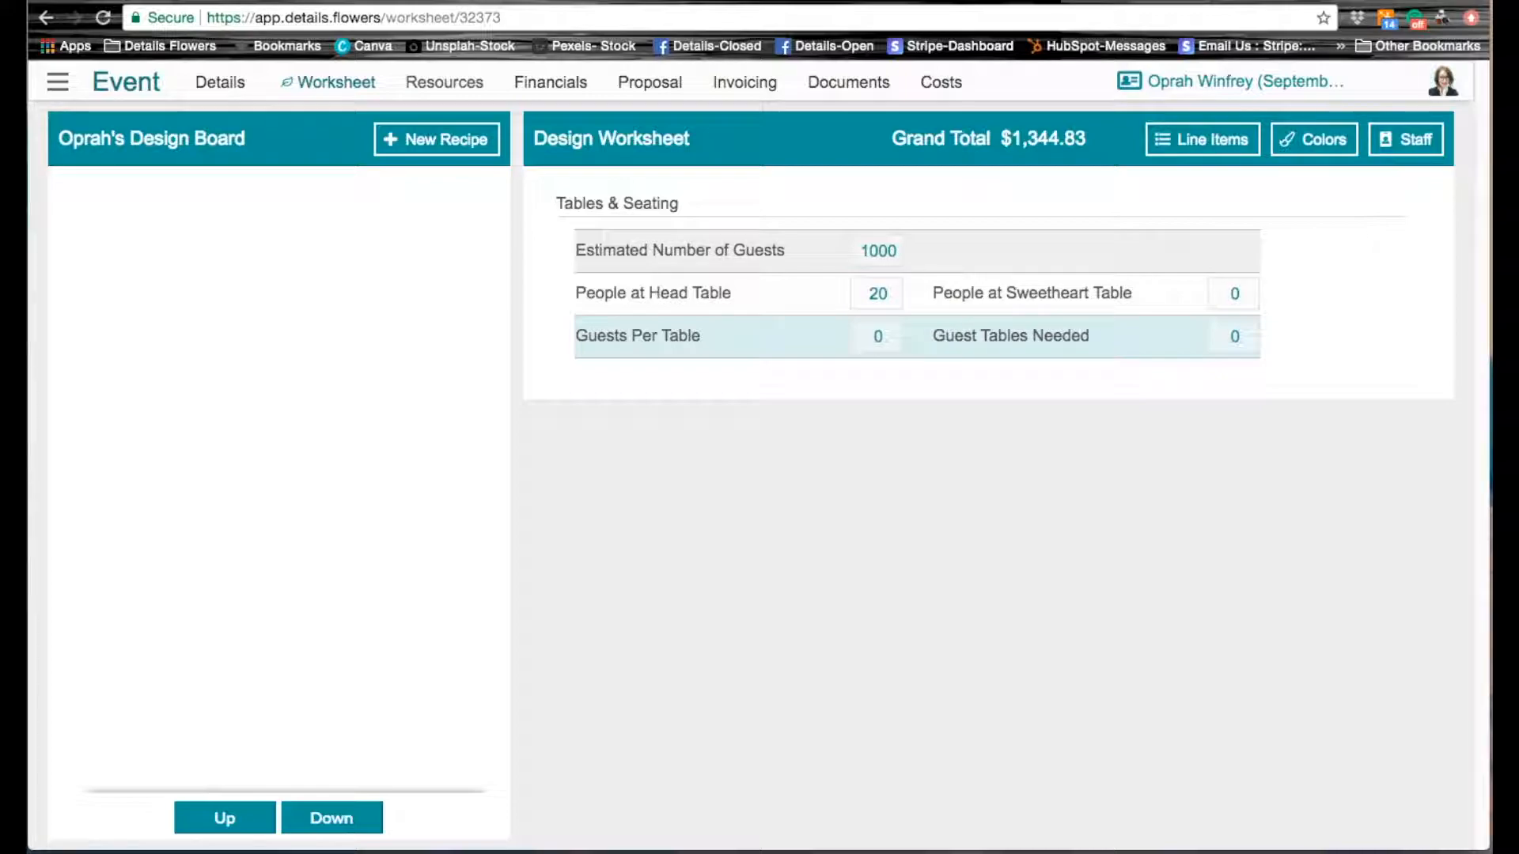
pyautogui.click(876, 335)
pyautogui.write('10')
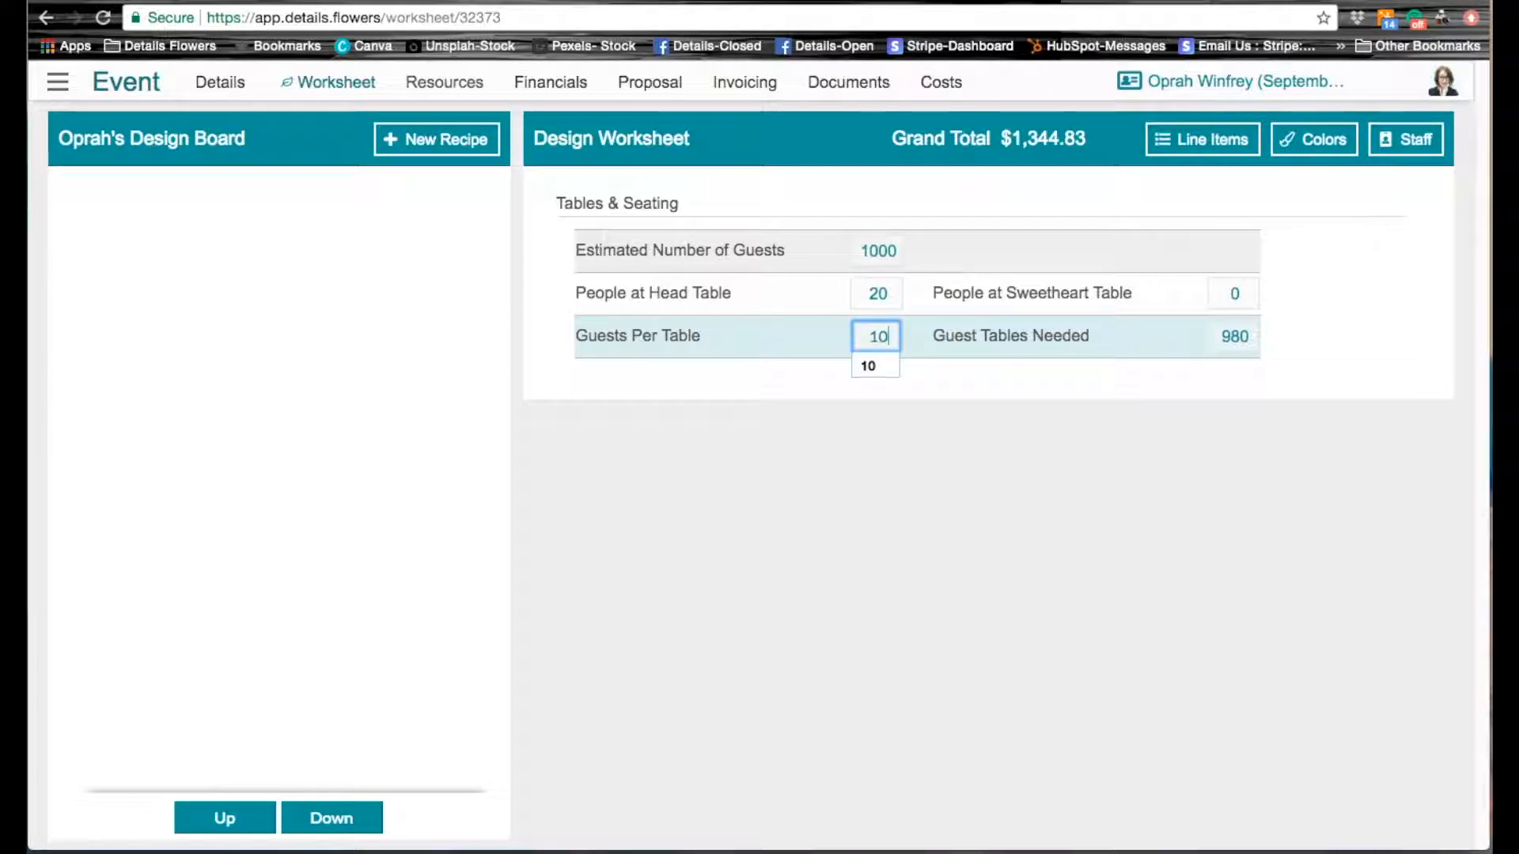
pyautogui.press('Return')
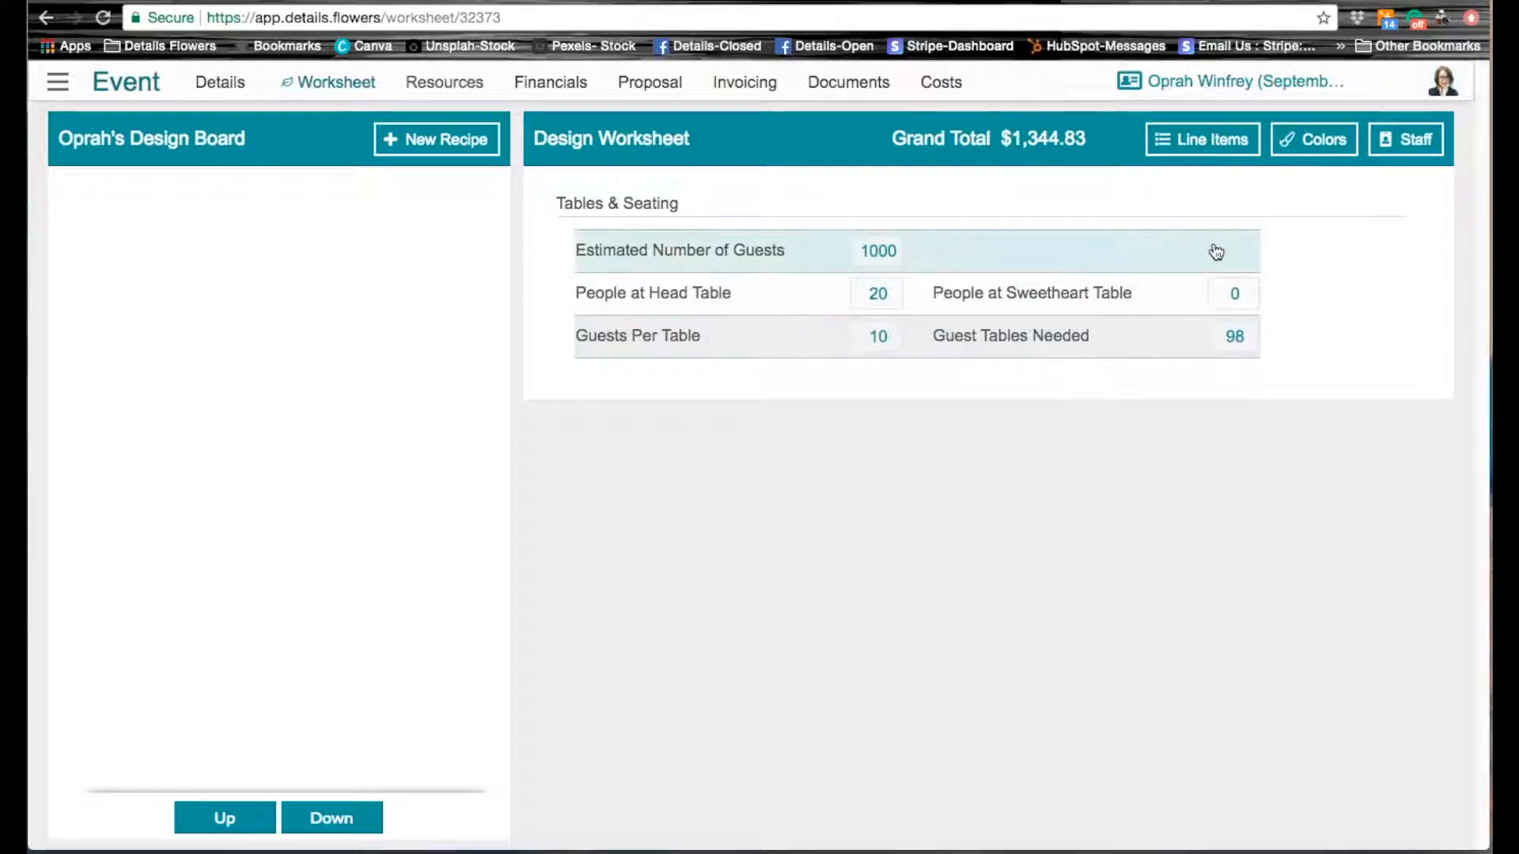
# Step: Return to the worksheet line items and set the bouquet quantities to 1 for The Bride and 1 for Toss Bouquet
pyautogui.click(1197, 148)
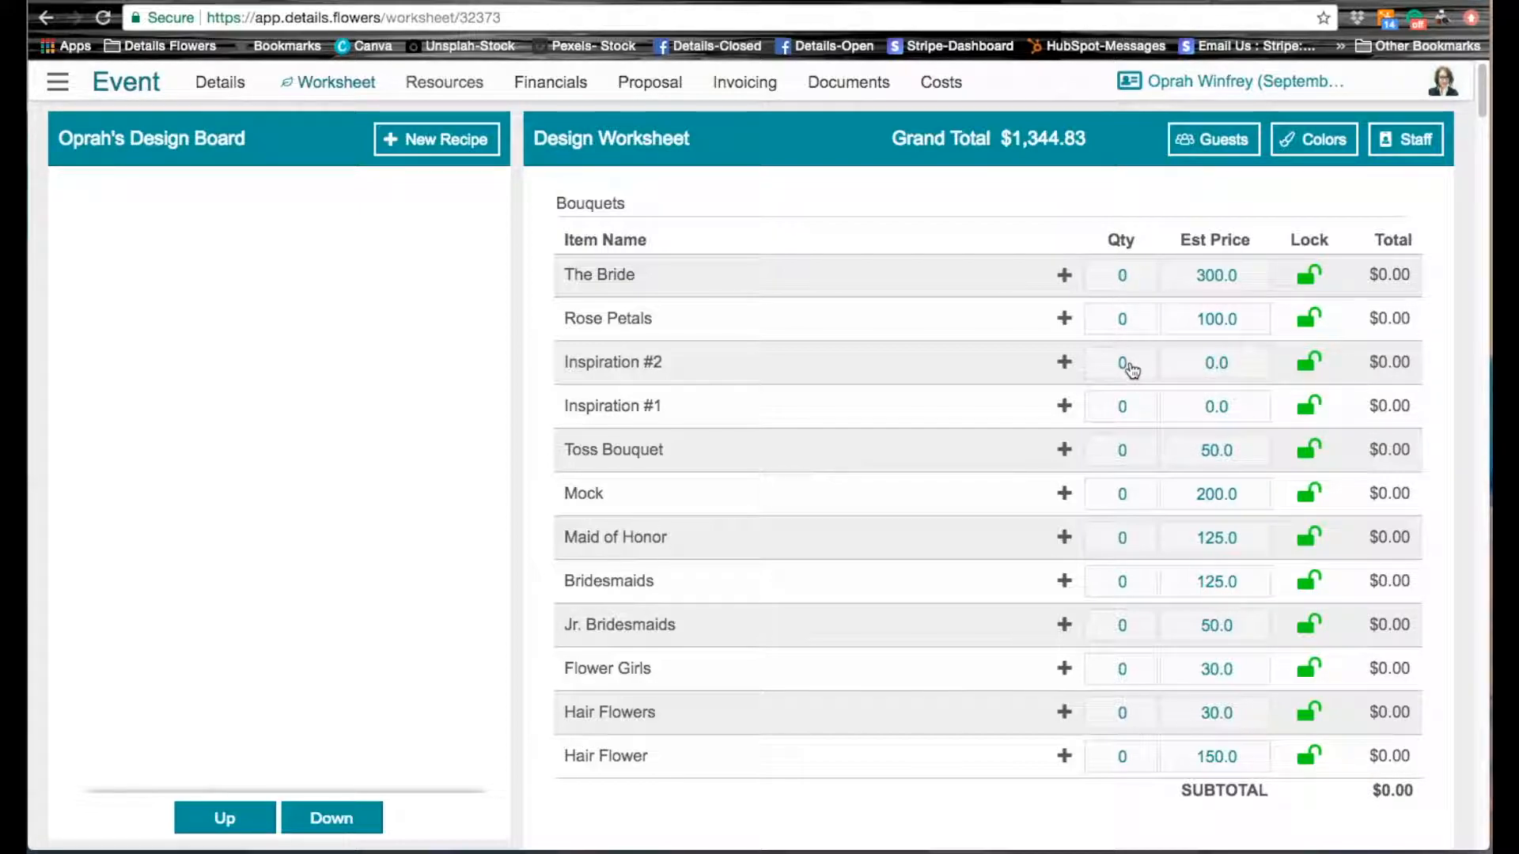
pyautogui.click(1122, 276)
pyautogui.write('1')
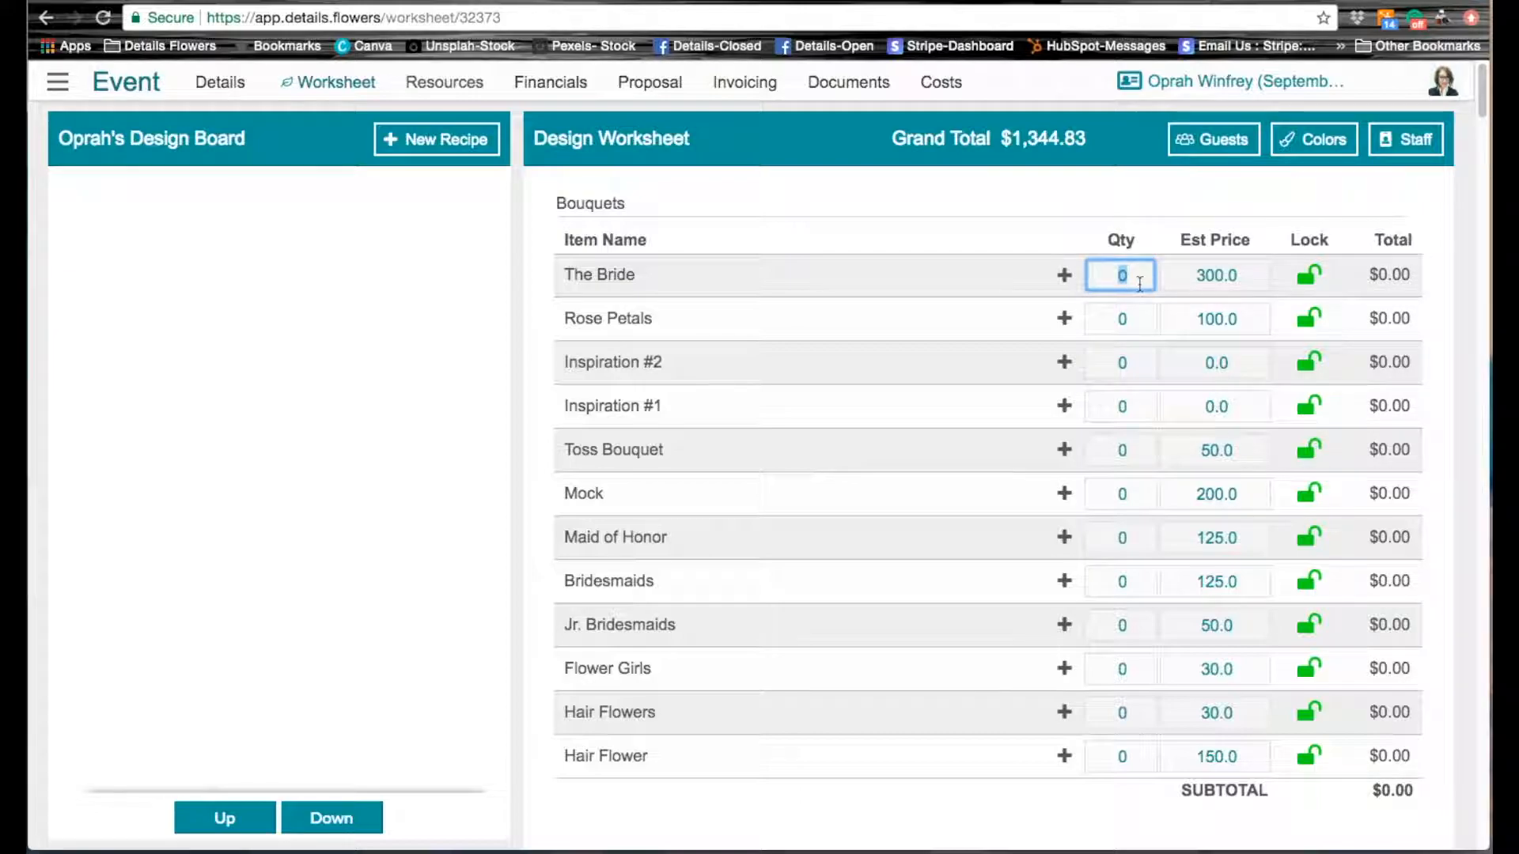
pyautogui.press('Tab')
pyautogui.click(1126, 321)
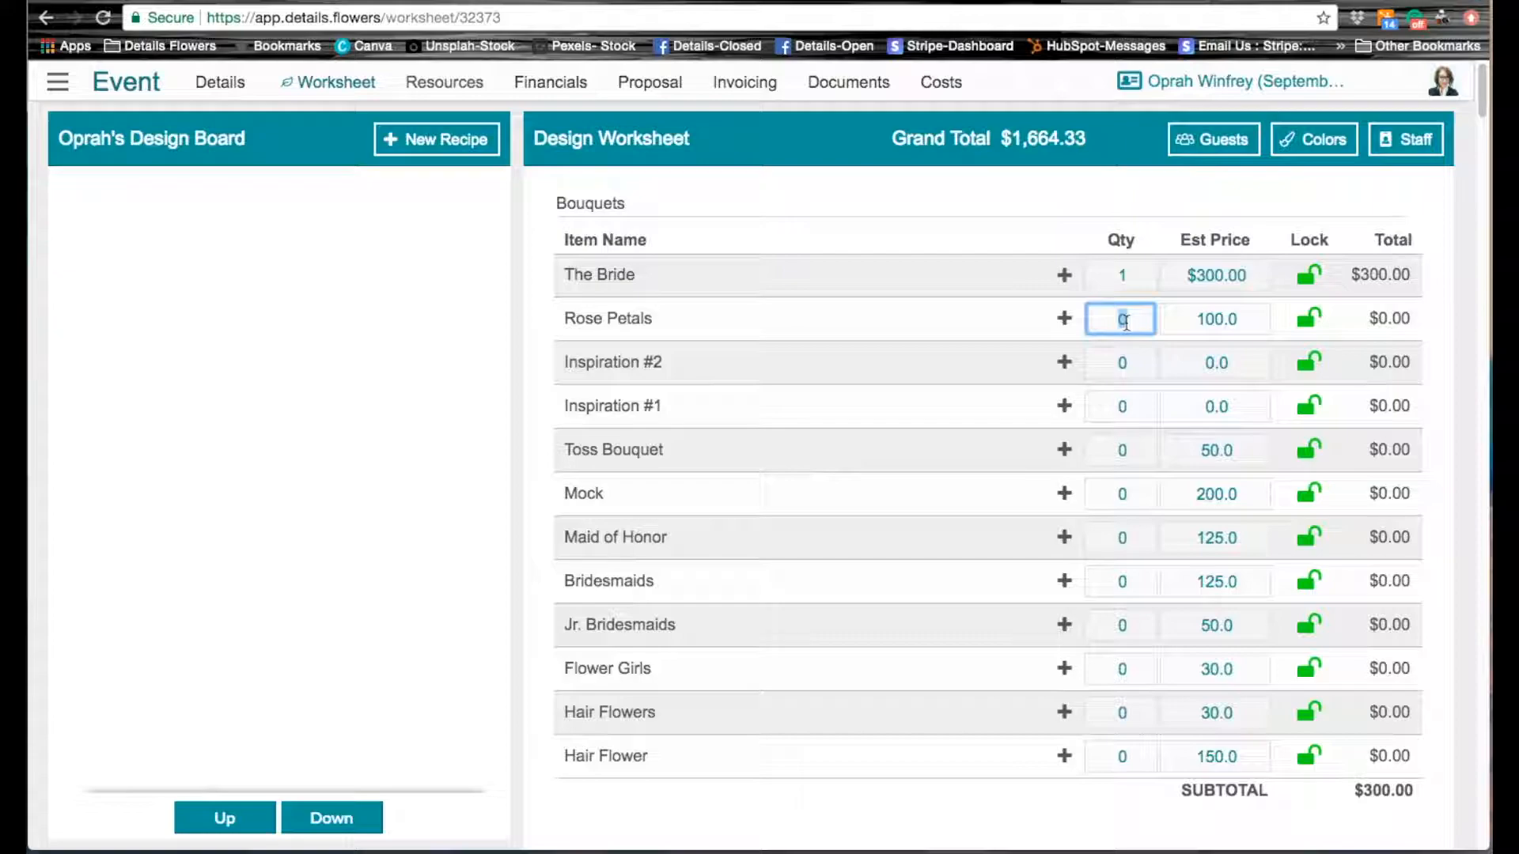
pyautogui.click(1124, 451)
pyautogui.write('1')
pyautogui.press('Tab')
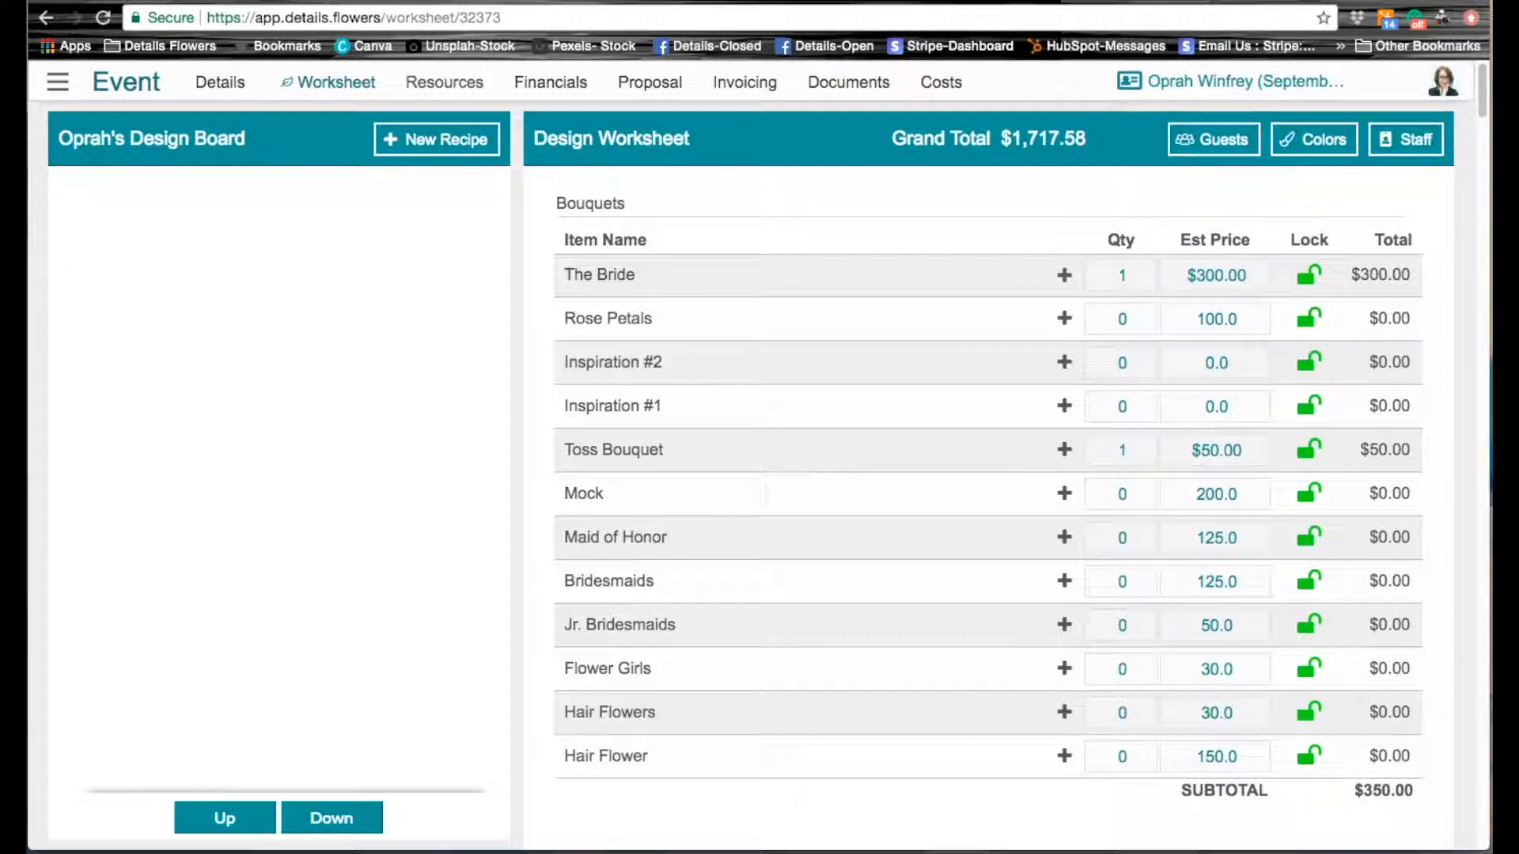
# Step: Set the bouquet quantities to 2 for Maid of Honor, 4 for Bridesmaids and 2 for Flower Girls
pyautogui.click(1125, 541)
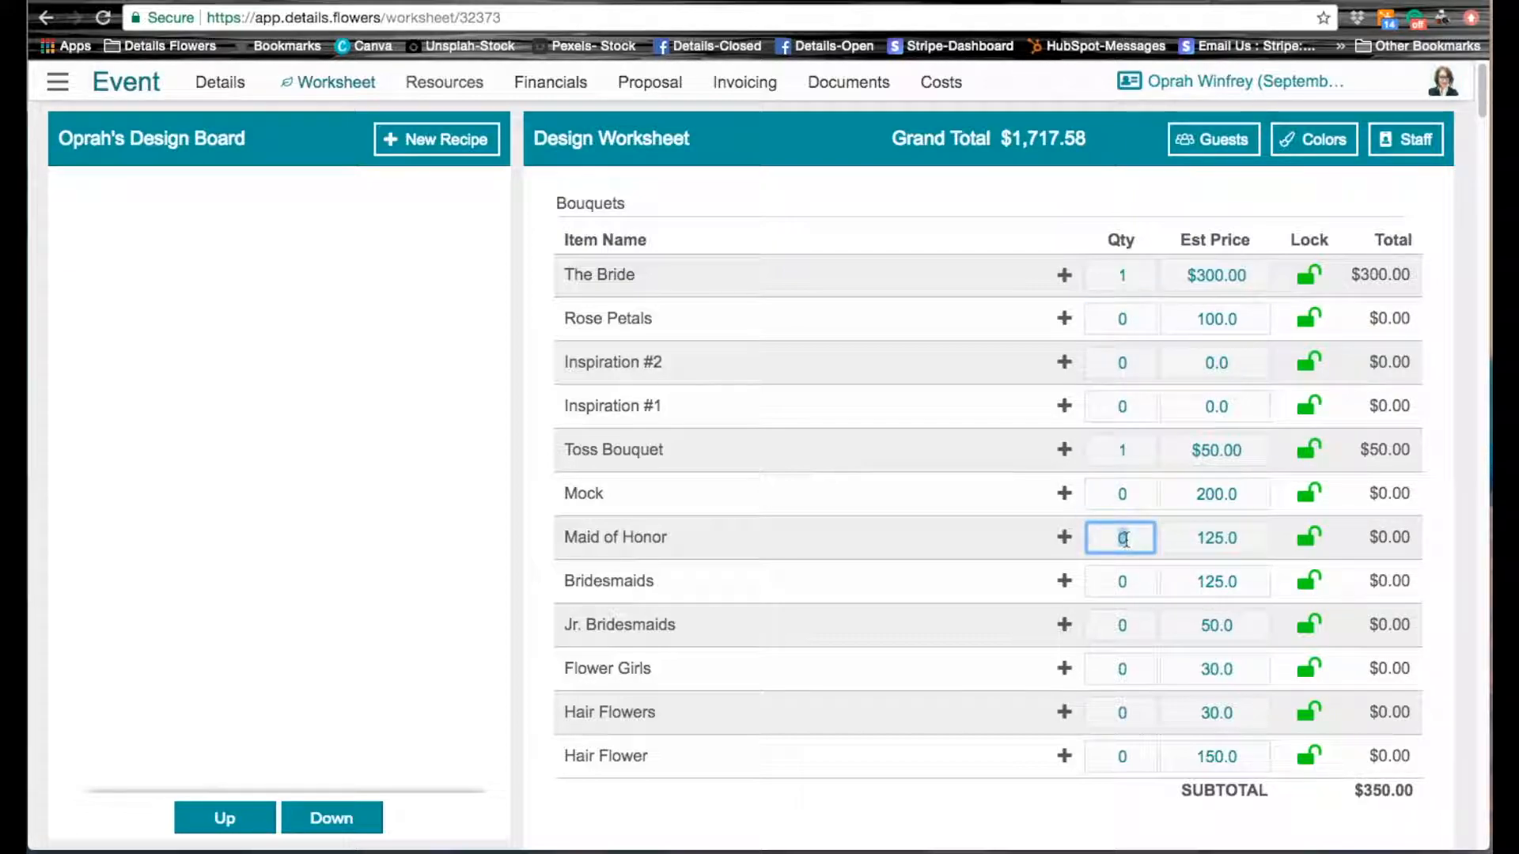
pyautogui.write('2')
pyautogui.press('Tab')
pyautogui.click(1122, 583)
pyautogui.write('4')
pyautogui.press('Tab')
pyautogui.click(1127, 675)
pyautogui.write('2')
pyautogui.press('Tab')
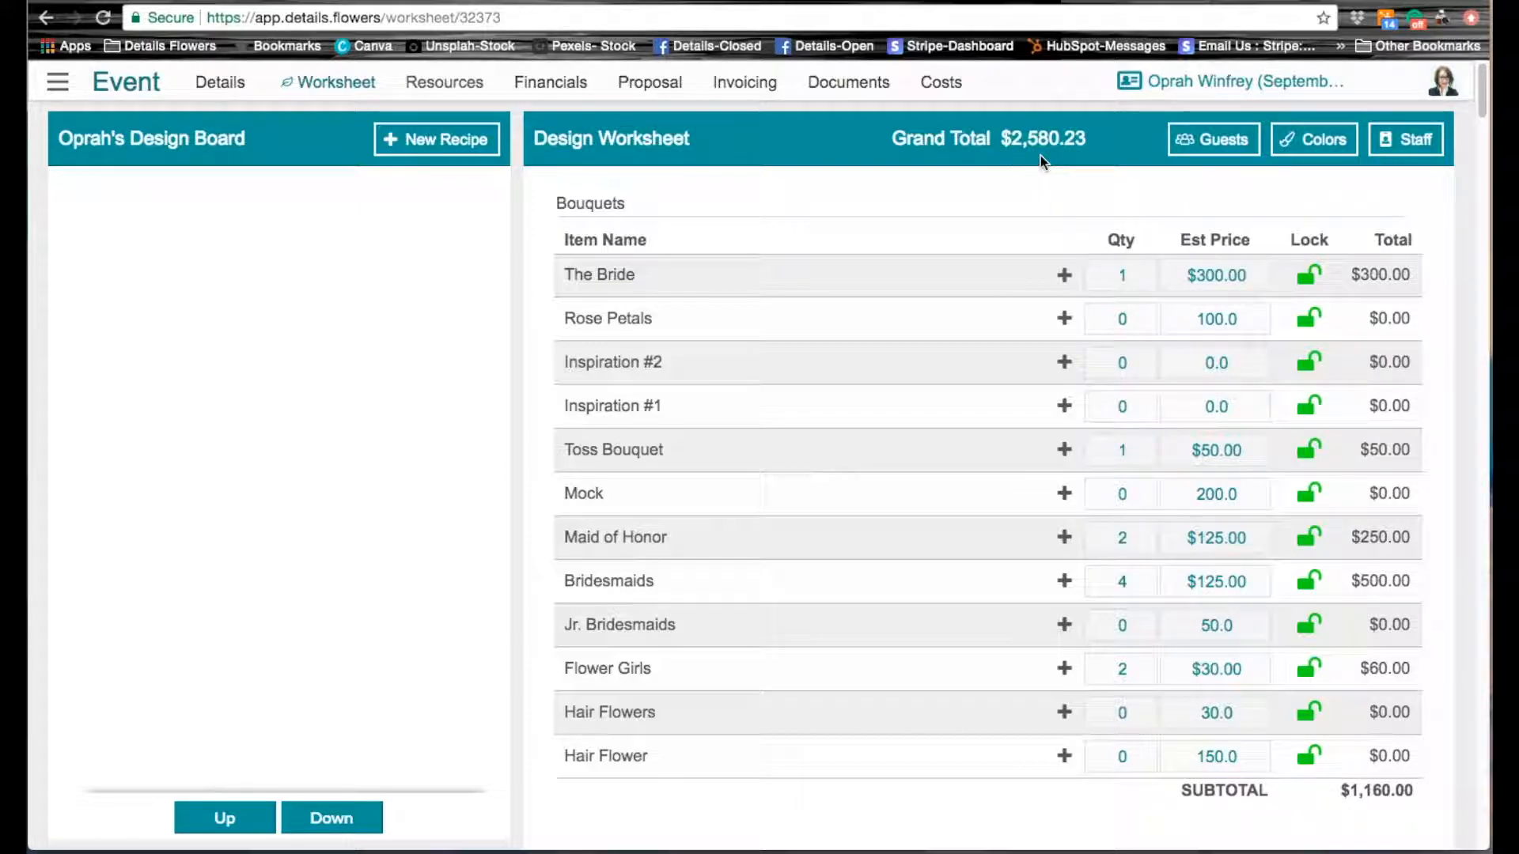
pyautogui.moveTo(1041, 155)
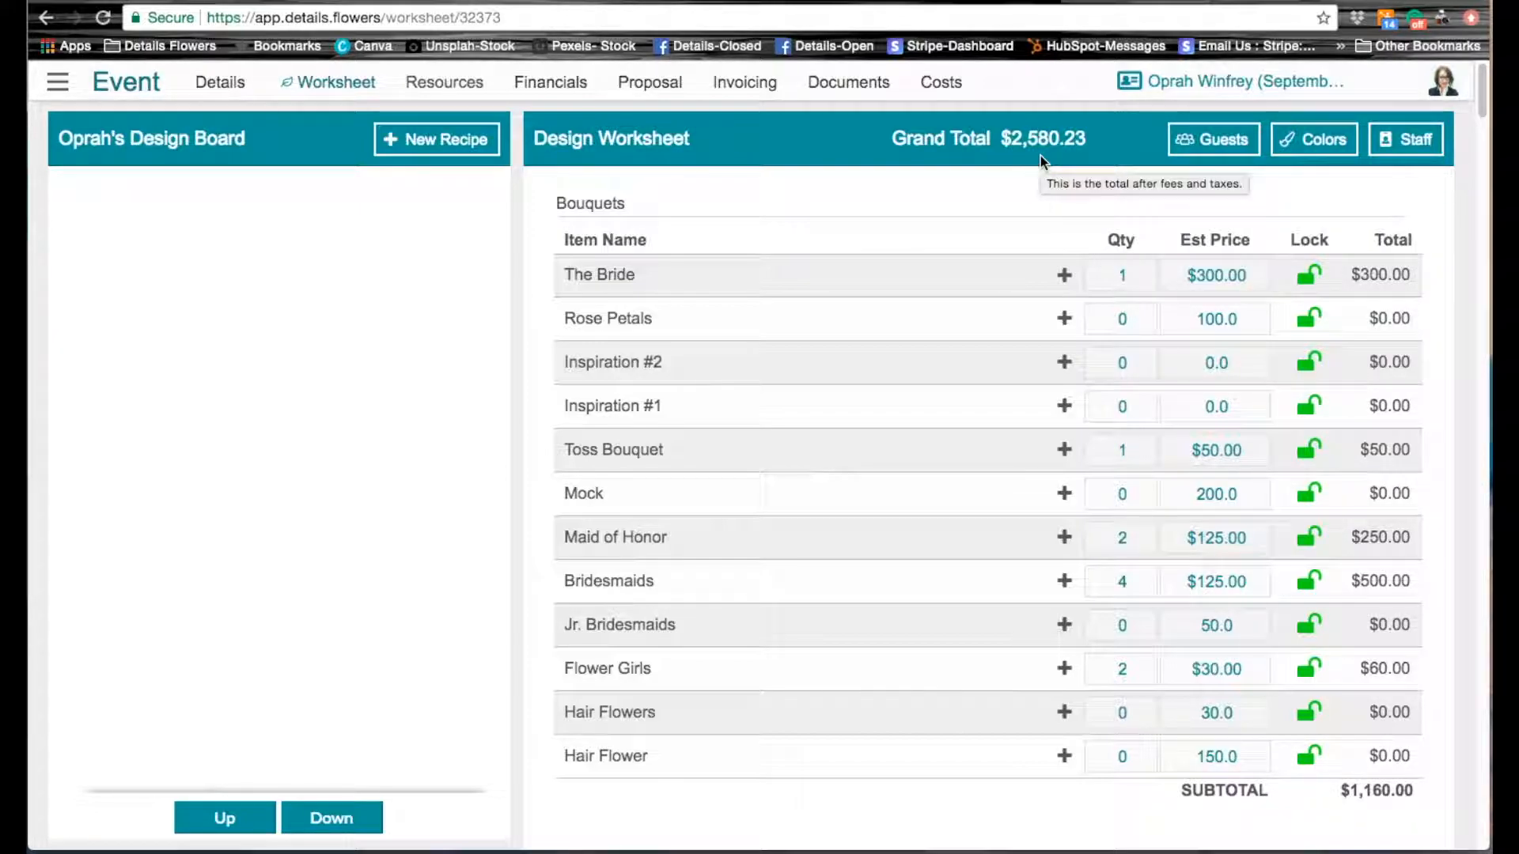
# Step: Set the boutonniere quantities to 2 for Fathers and 2 for Ring Bearers
pyautogui.scroll(-5, 996, 509)
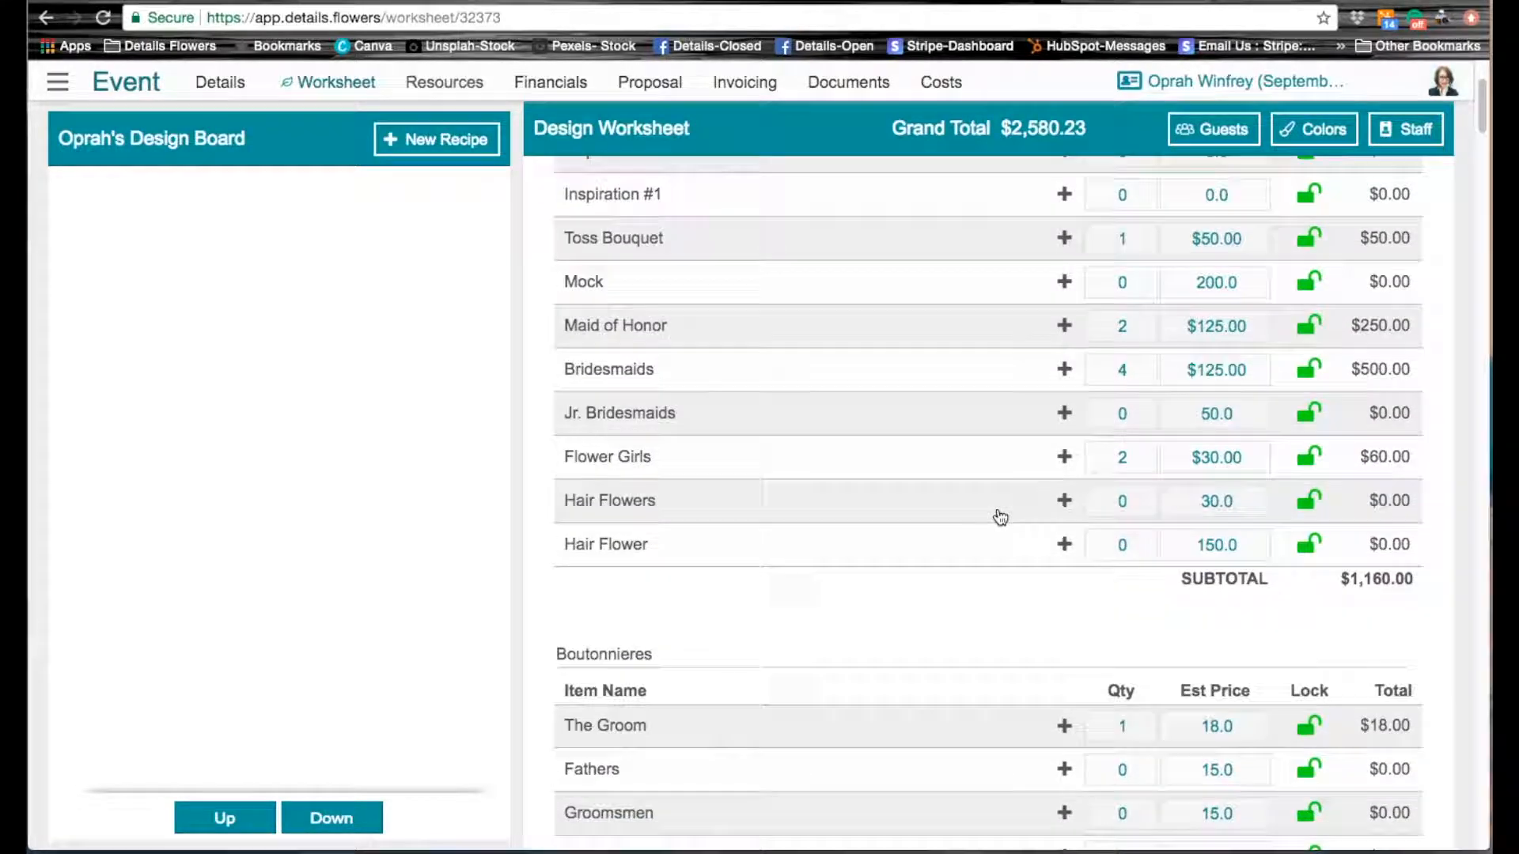
pyautogui.scroll(-5, 1001, 516)
pyautogui.click(1125, 386)
pyautogui.write('2')
pyautogui.press('Tab')
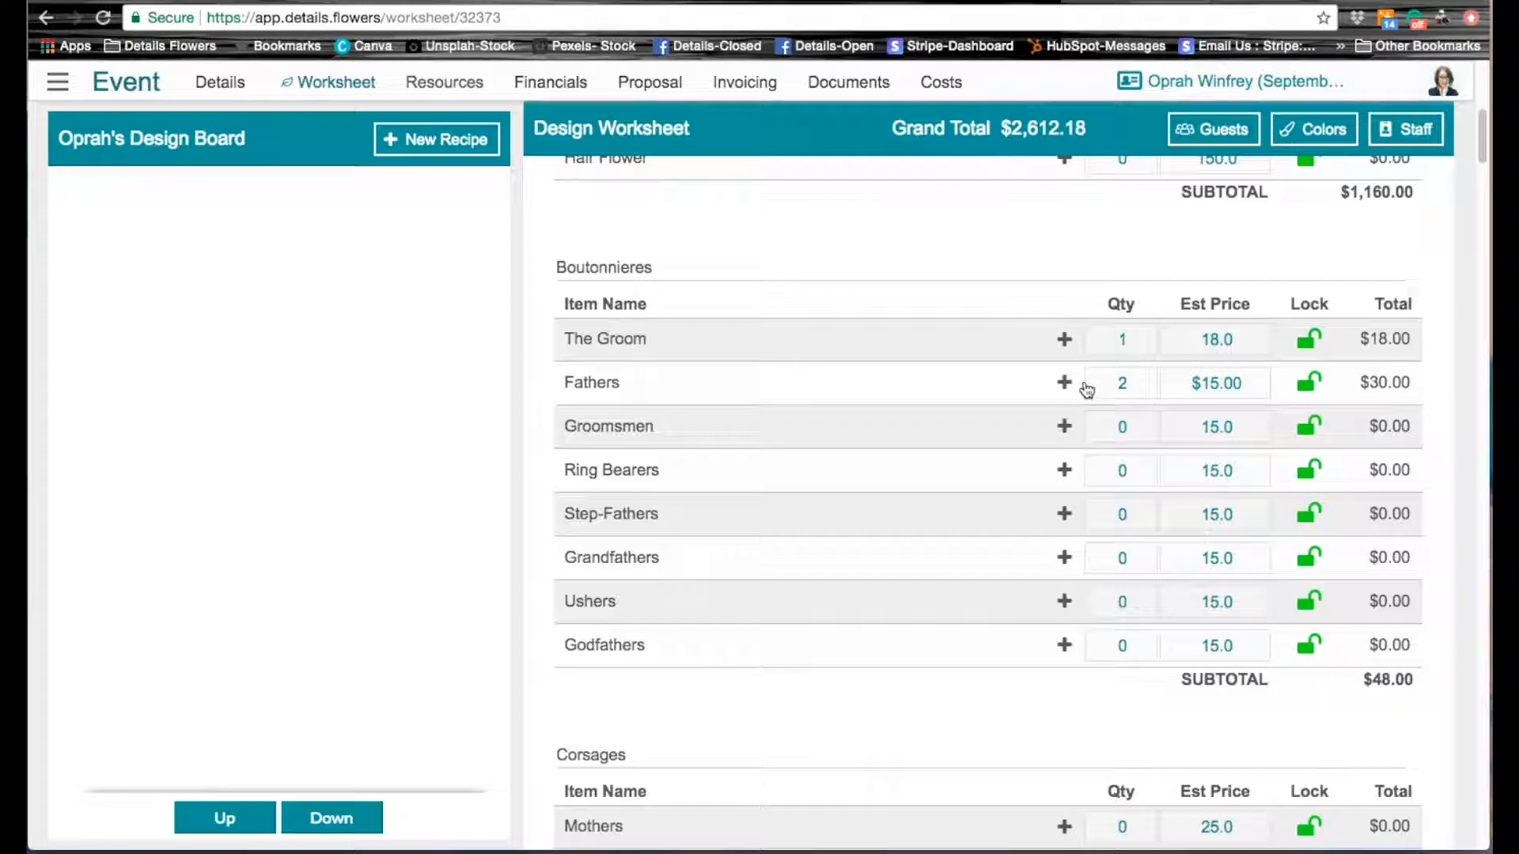
pyautogui.click(1116, 473)
pyautogui.write('2')
pyautogui.press('Tab')
# Step: Set the Gazebo quantity to 1 under Ceremony Designs
pyautogui.scroll(-1, 1127, 555)
pyautogui.scroll(-6, 1125, 552)
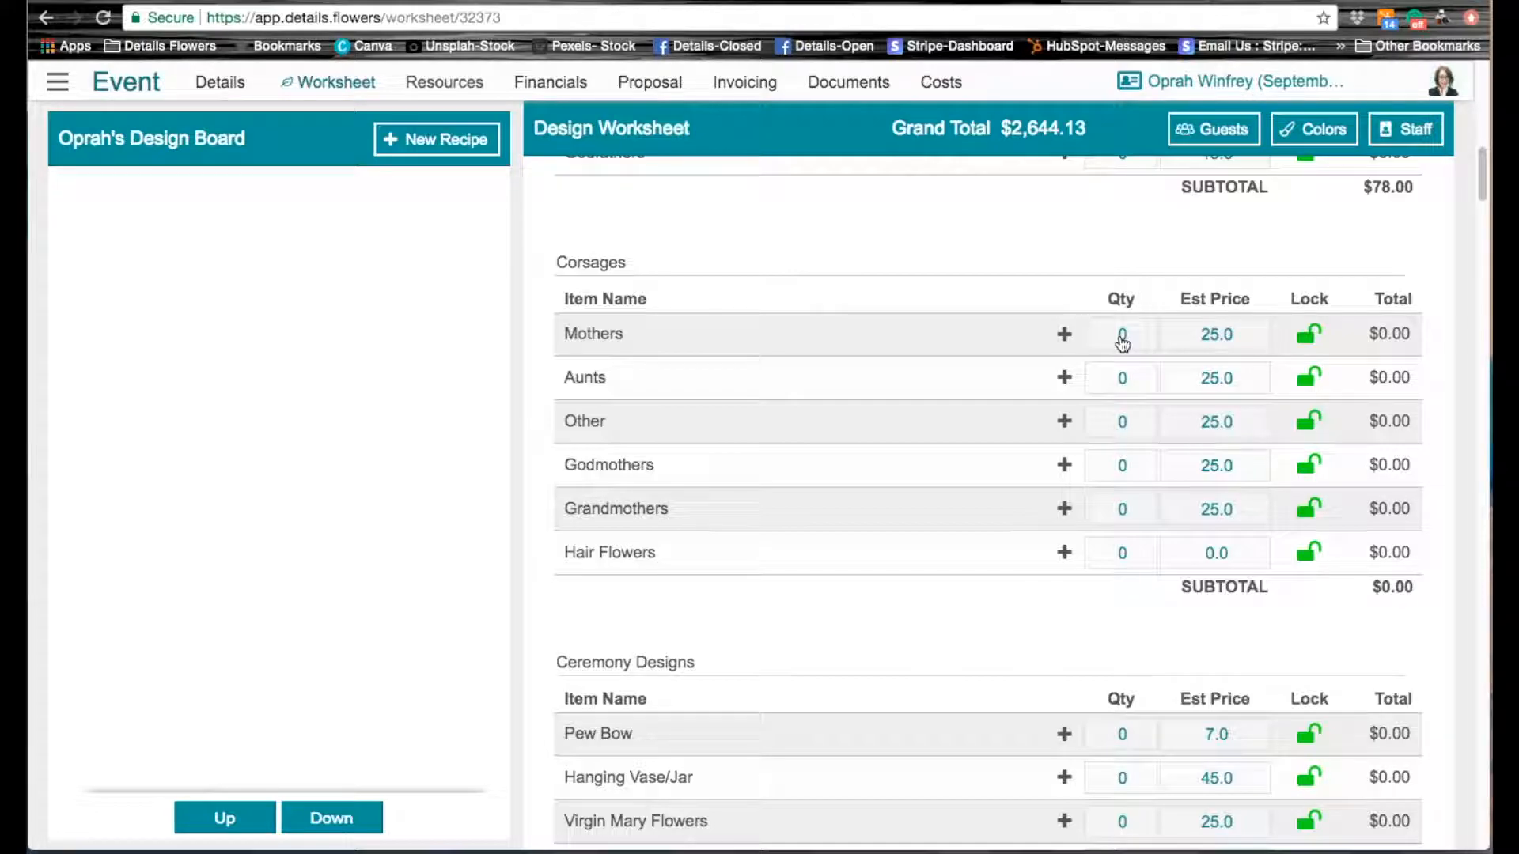
pyautogui.scroll(-4, 1071, 487)
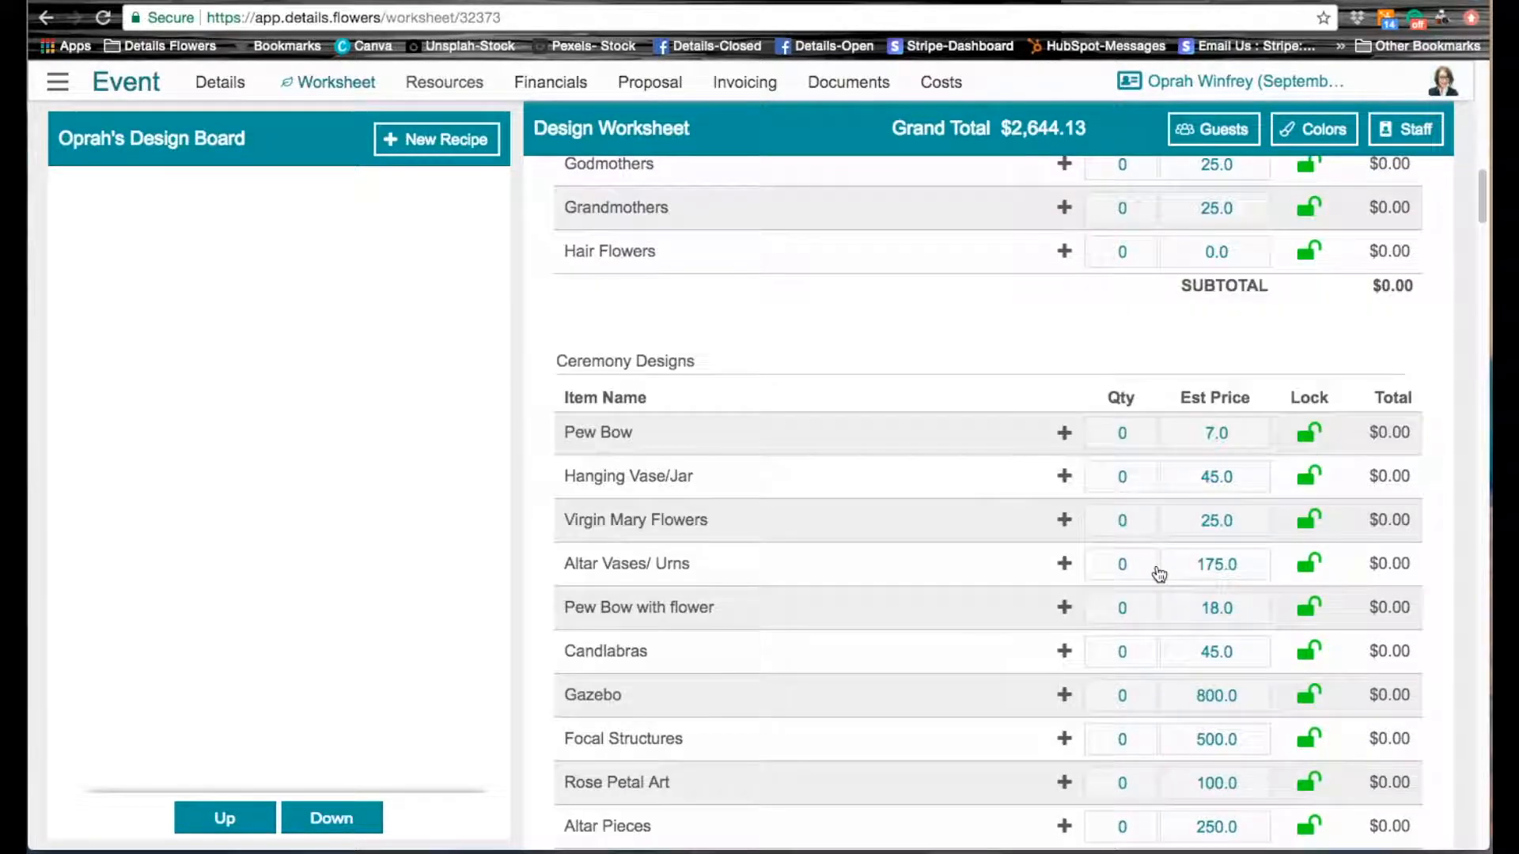
pyautogui.scroll(-3, 1159, 575)
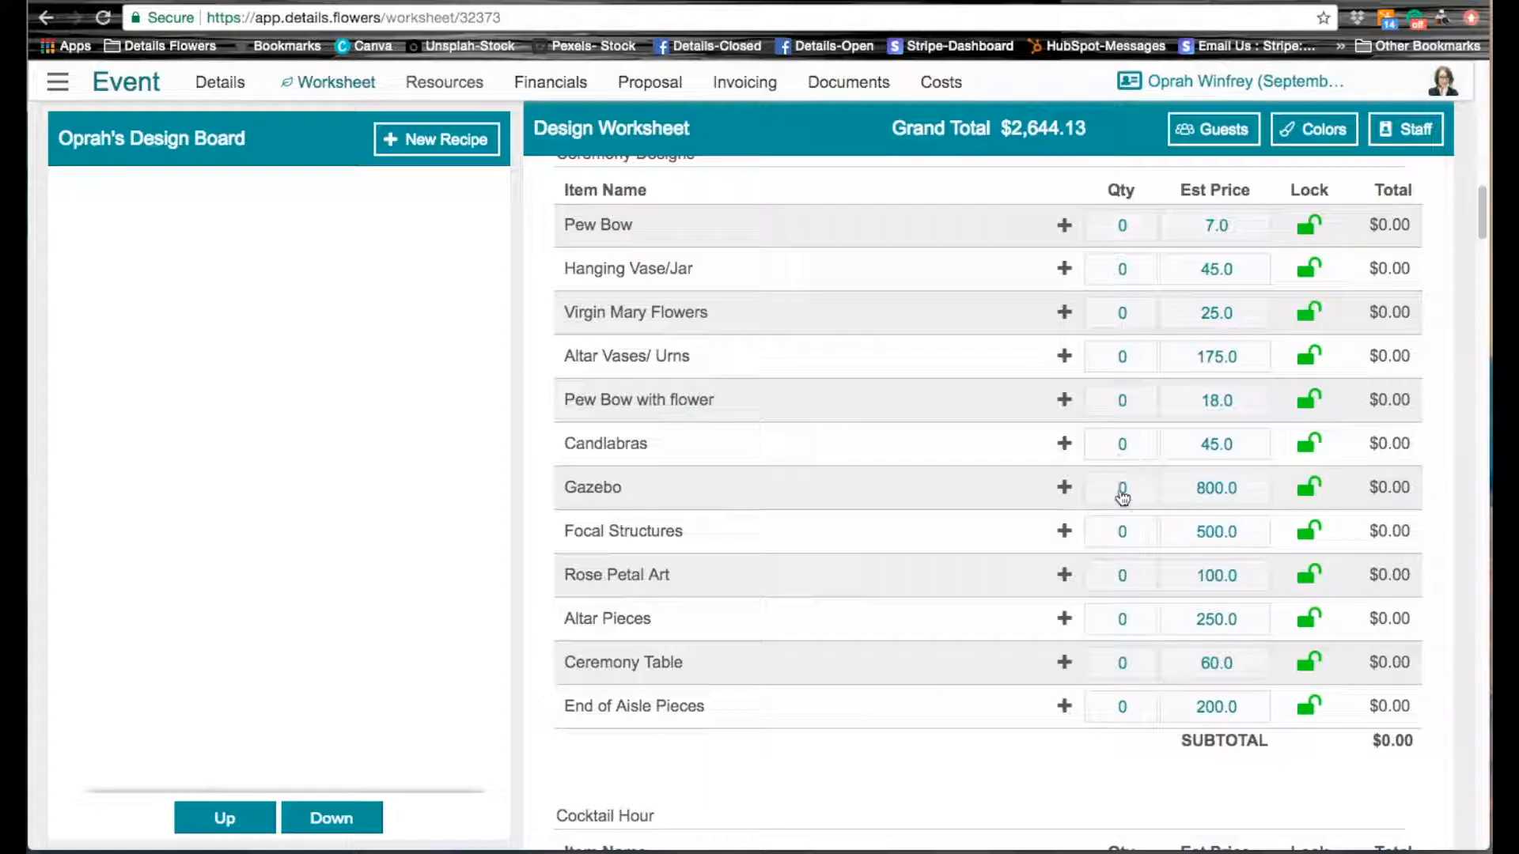
pyautogui.click(1122, 496)
pyautogui.write('1')
pyautogui.press('Return')
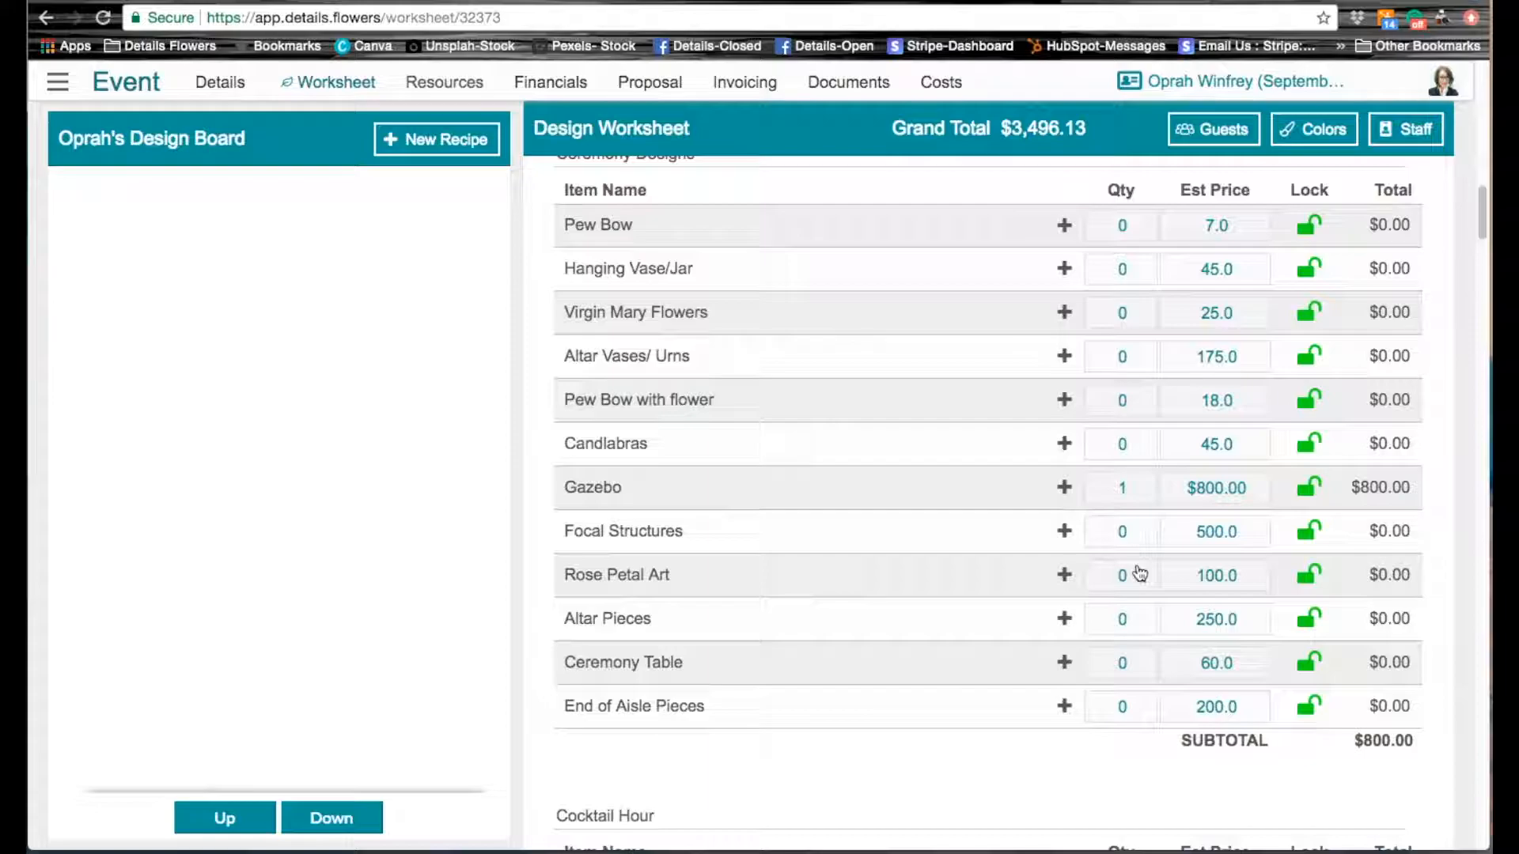
# Step: Add the dark burgundy color #47092A to the event's color palette
pyautogui.scroll(-8, 1140, 573)
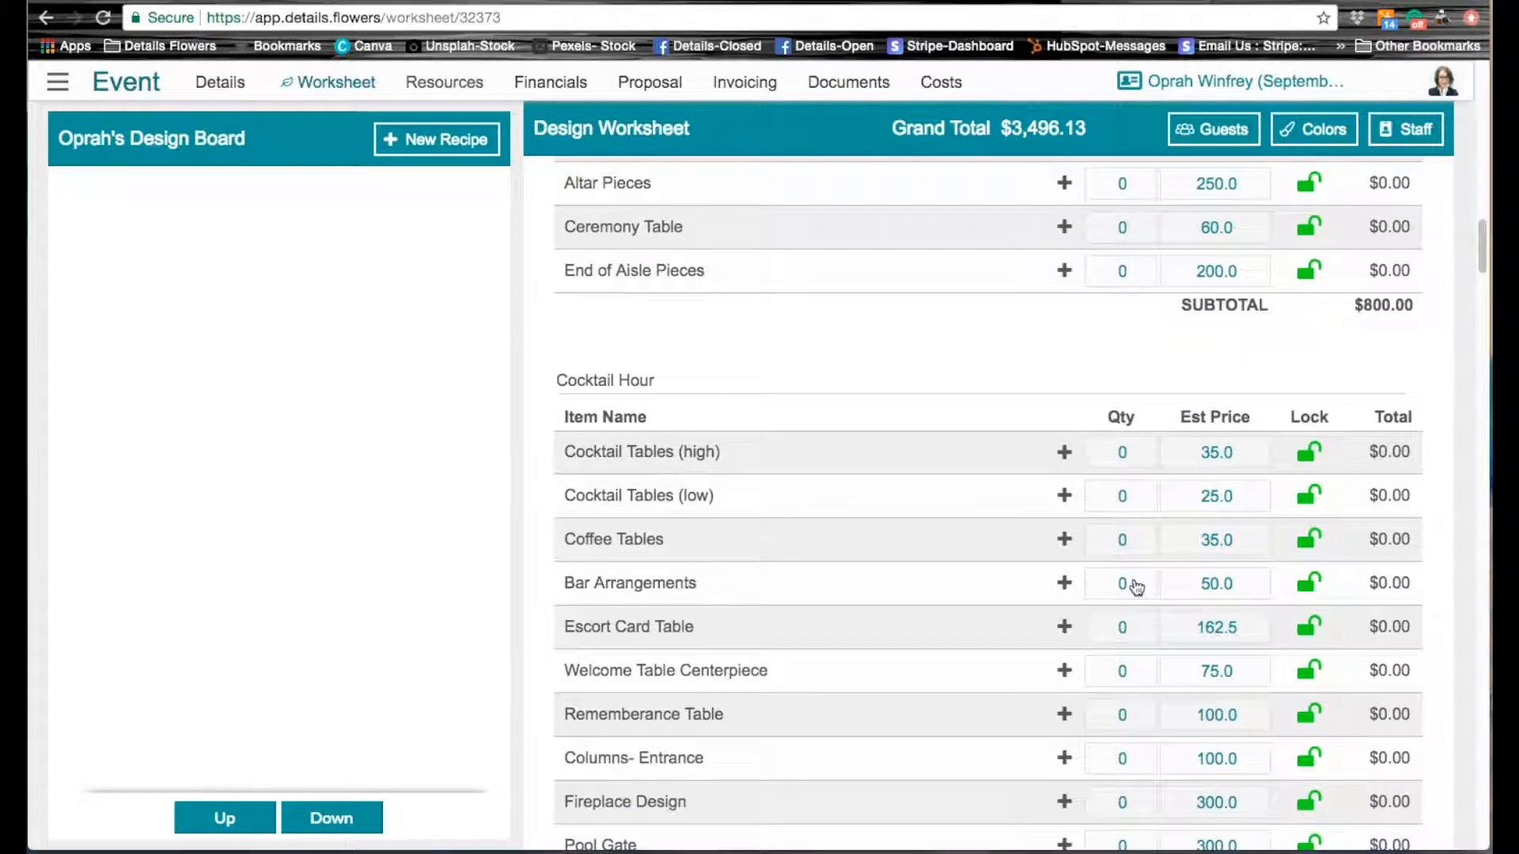
pyautogui.scroll(12, 1137, 587)
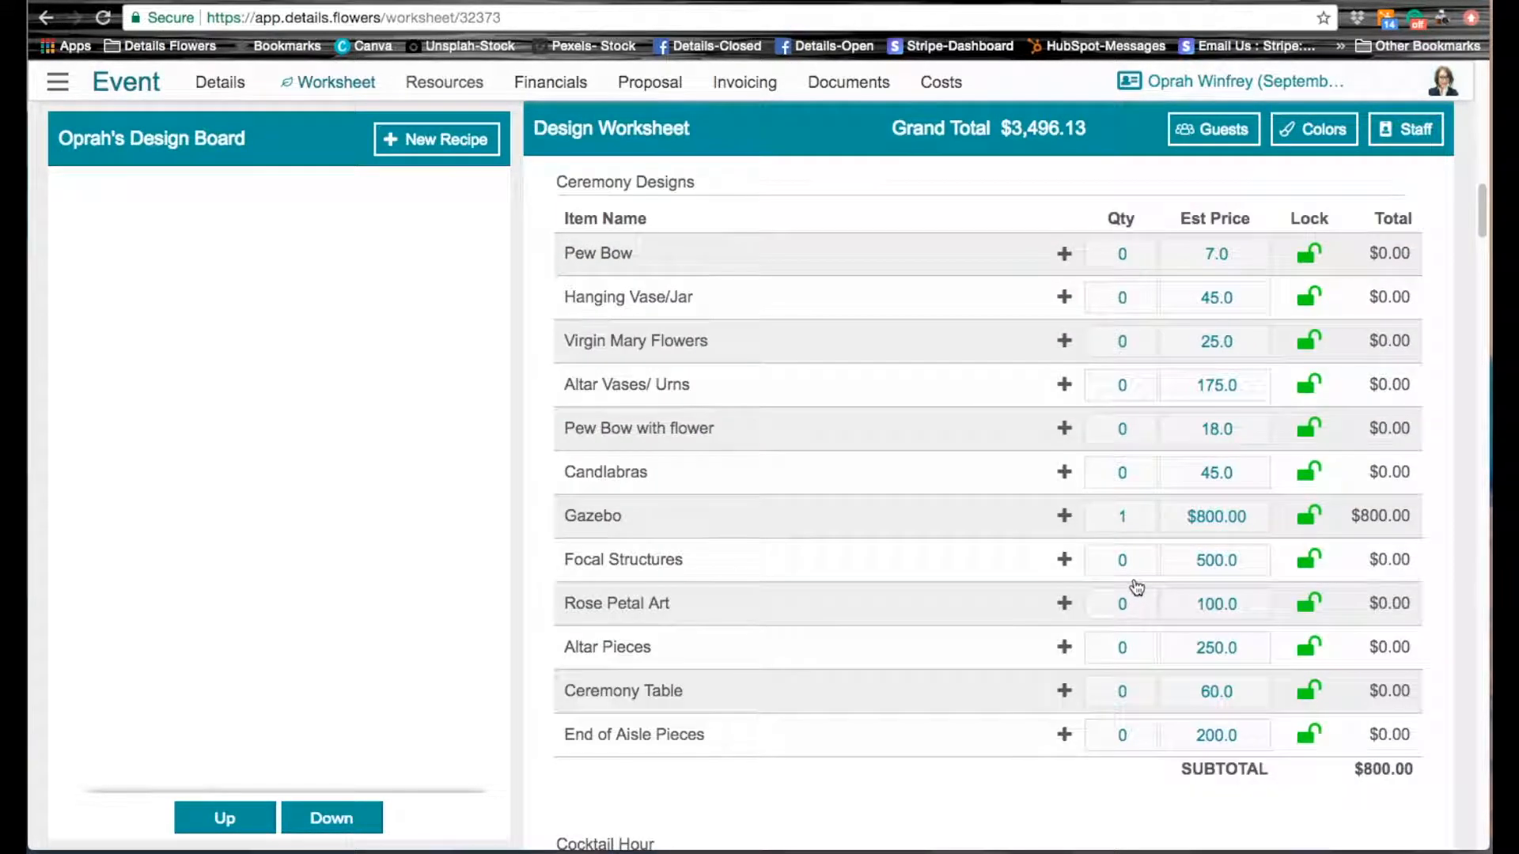
pyautogui.scroll(15, 1137, 586)
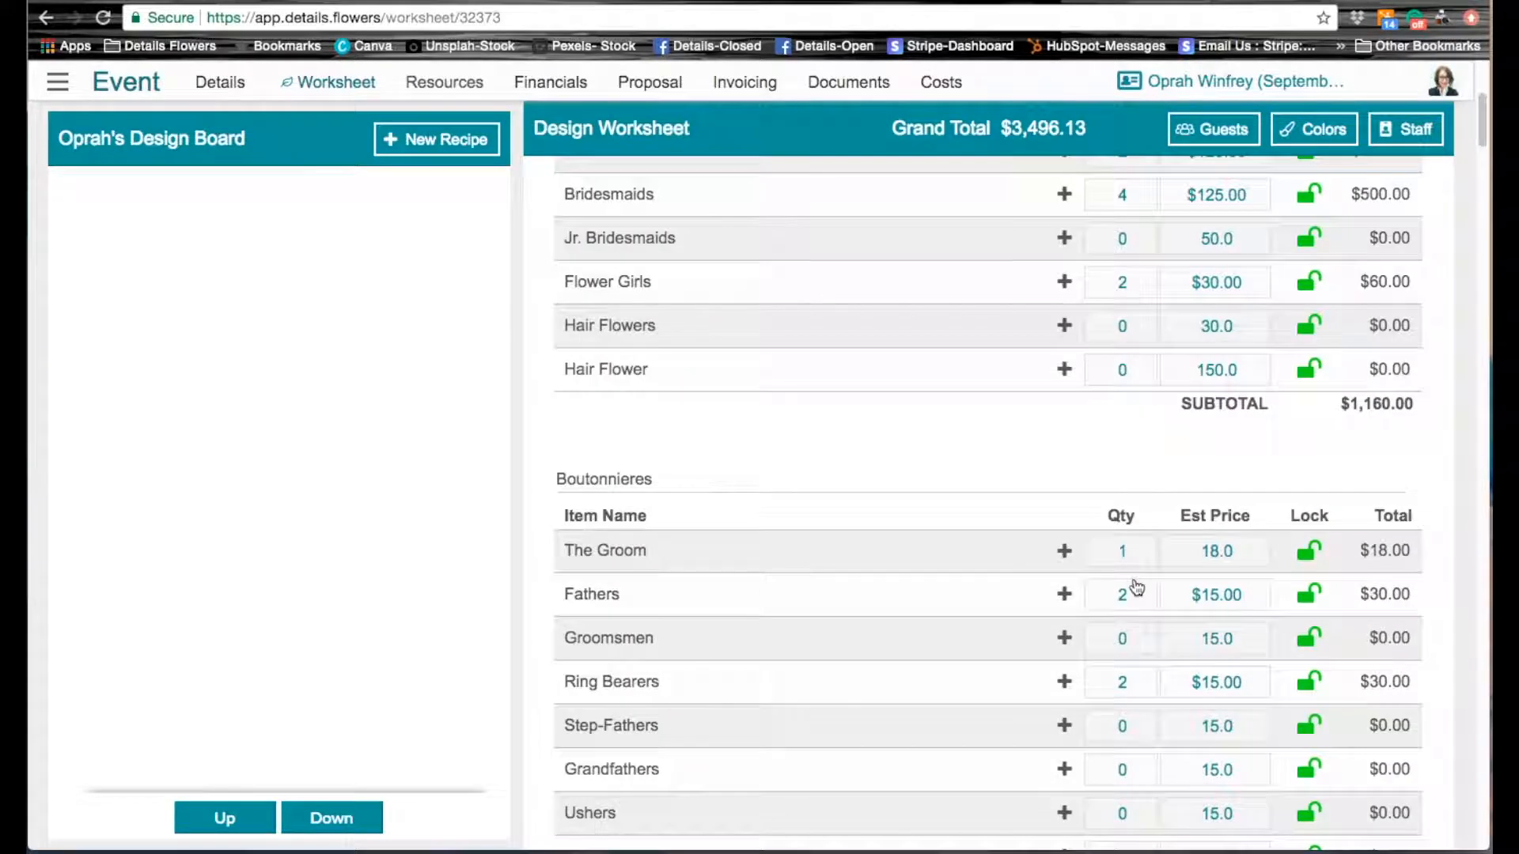
pyautogui.scroll(1, 1136, 586)
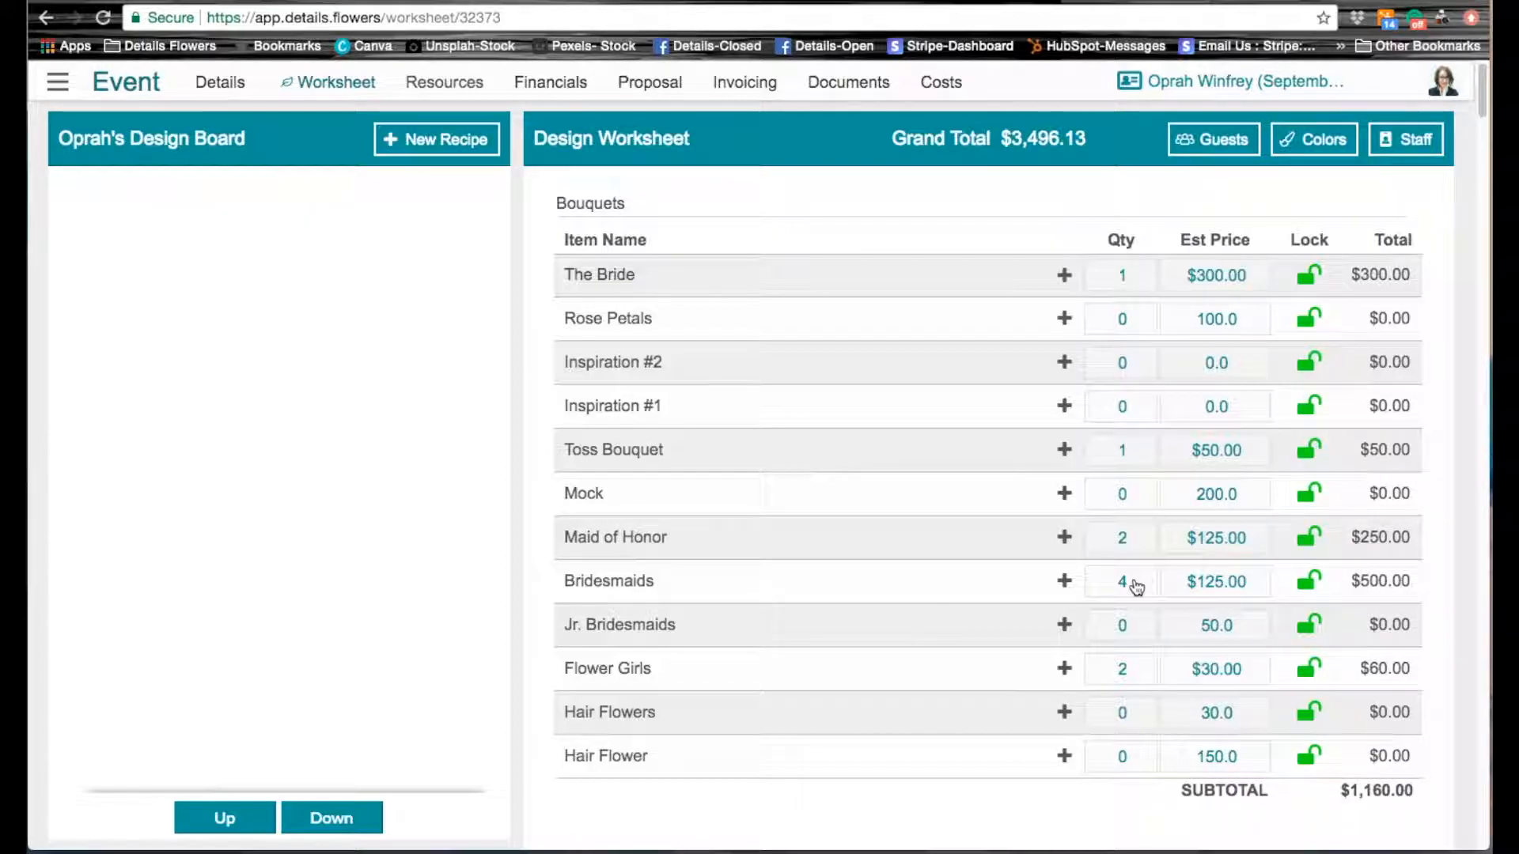
pyautogui.click(1313, 142)
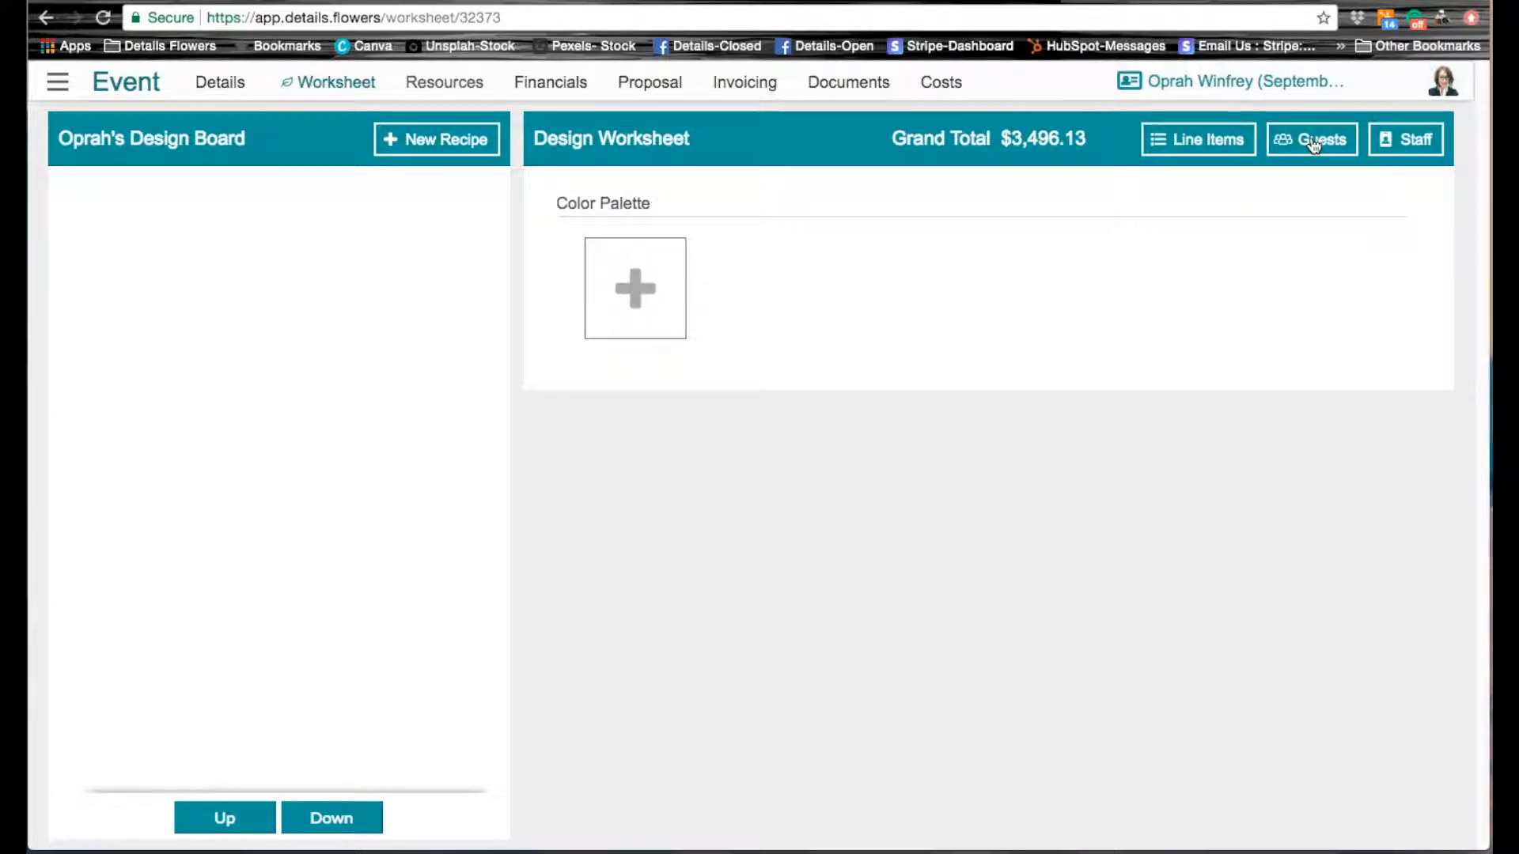
pyautogui.click(636, 290)
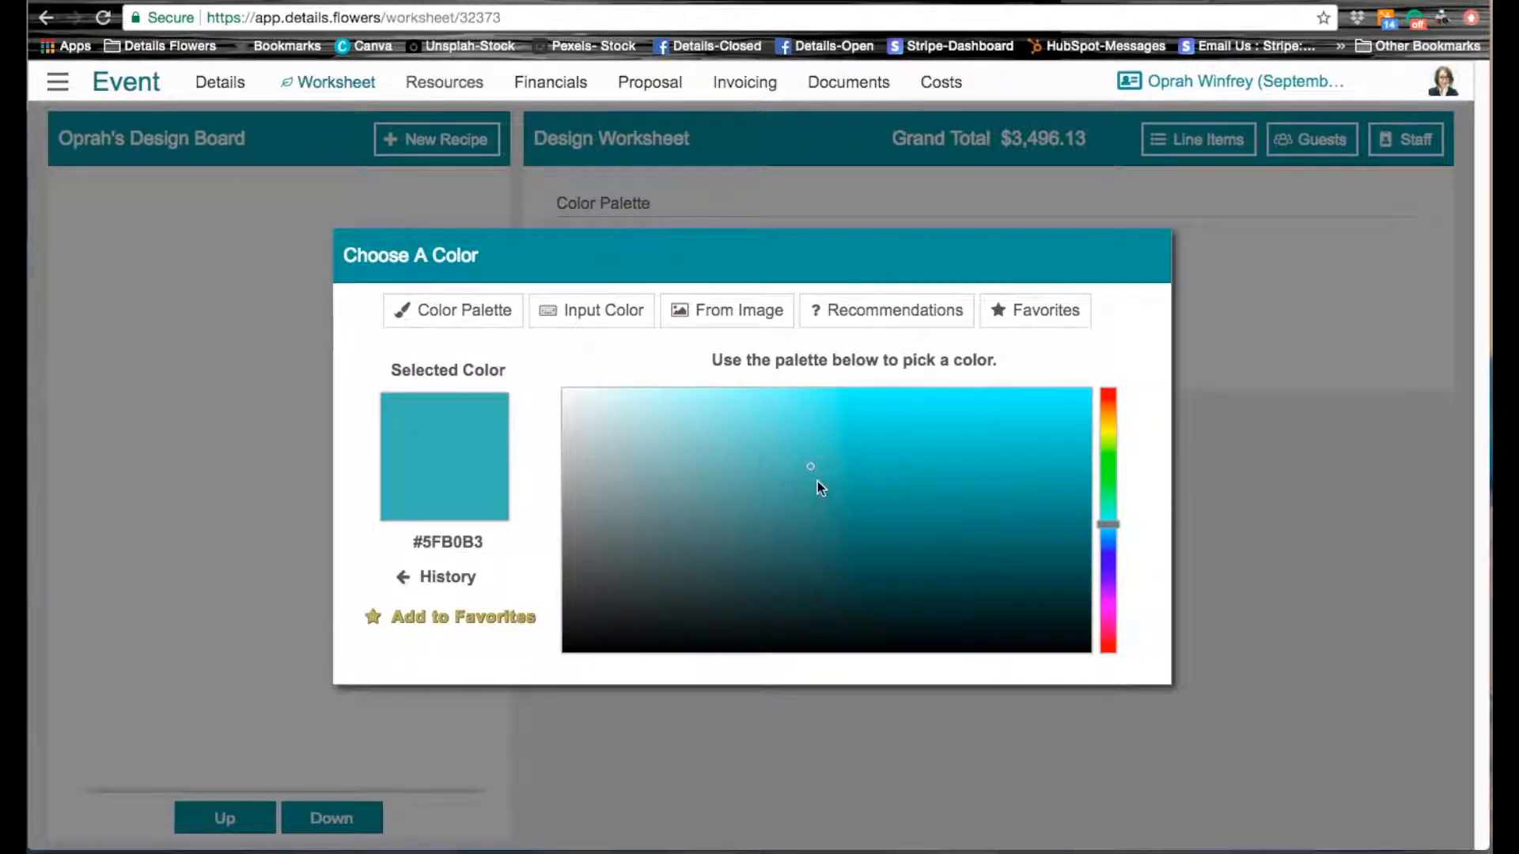
pyautogui.moveTo(810, 468)
pyautogui.mouseDown()
pyautogui.moveTo(880, 513)
pyautogui.moveTo(939, 505)
pyautogui.mouseUp()
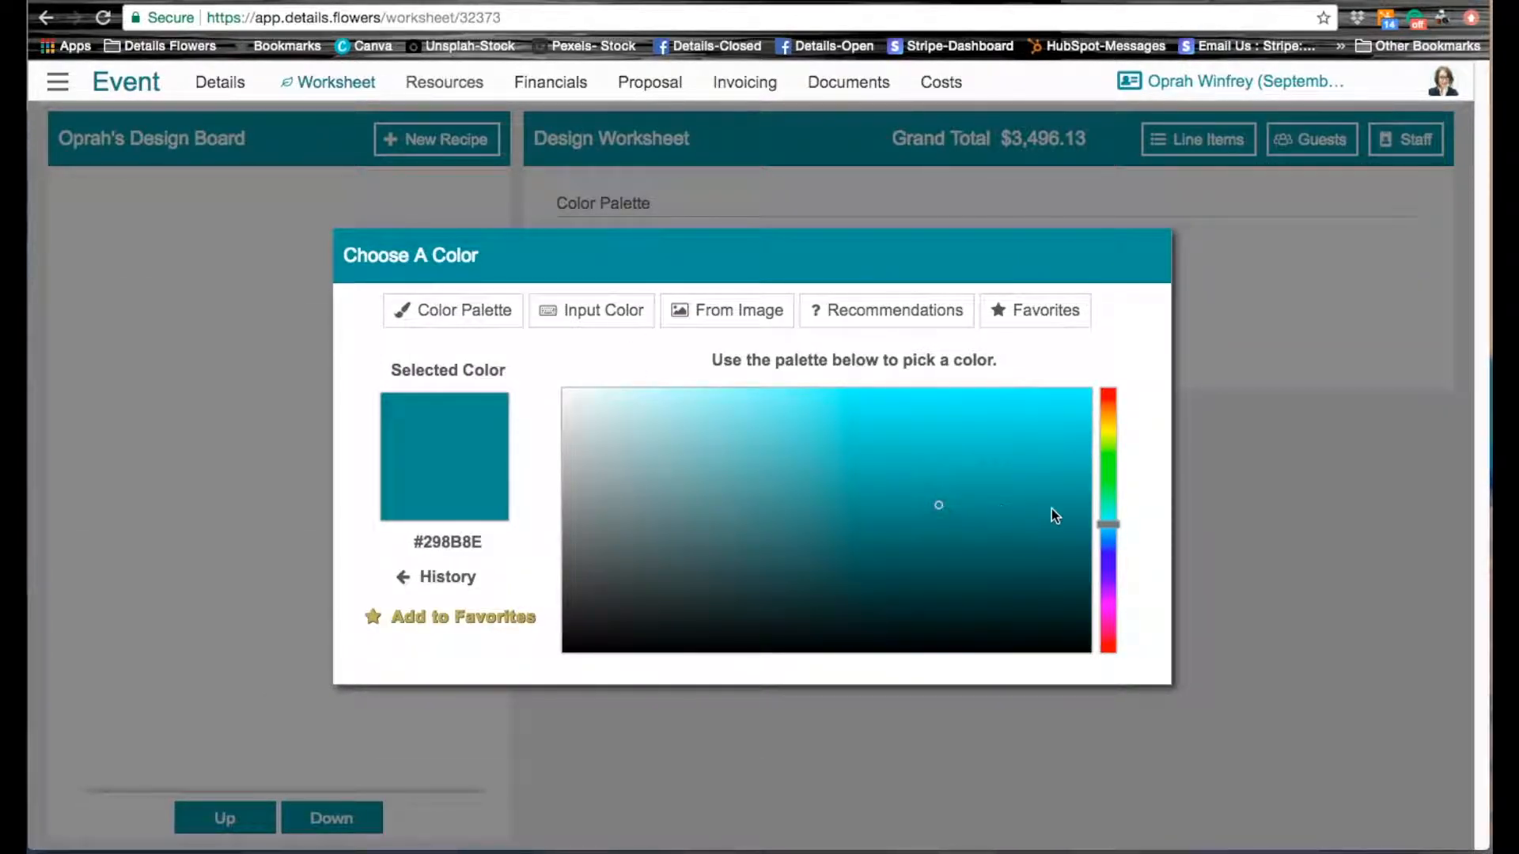
pyautogui.moveTo(1108, 528); pyautogui.dragTo(1120, 643)
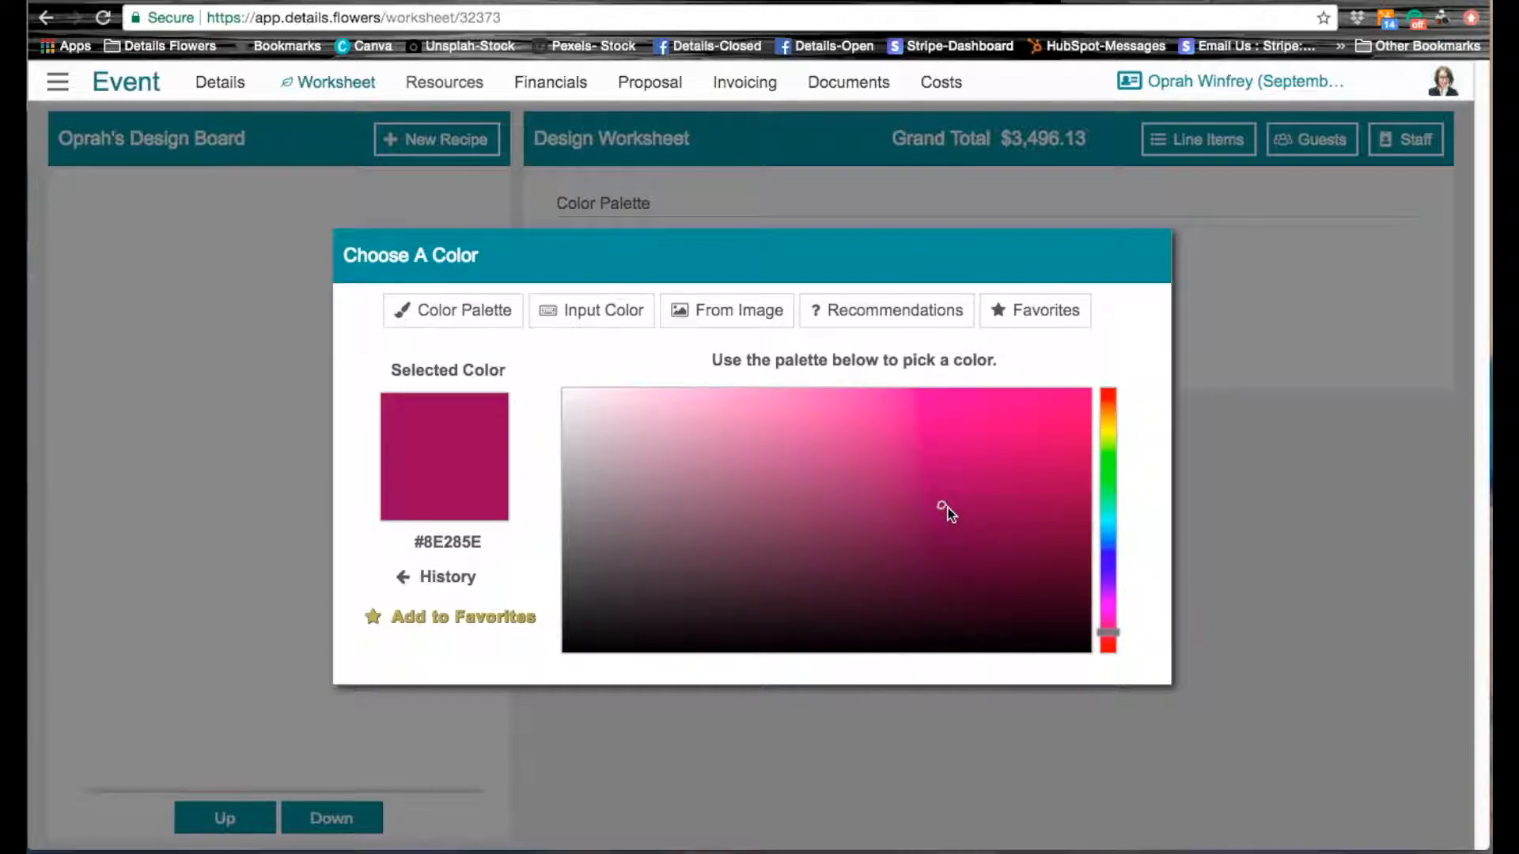
pyautogui.moveTo(942, 507)
pyautogui.mouseDown()
pyautogui.moveTo(1026, 592)
pyautogui.moveTo(1024, 578)
pyautogui.mouseUp()
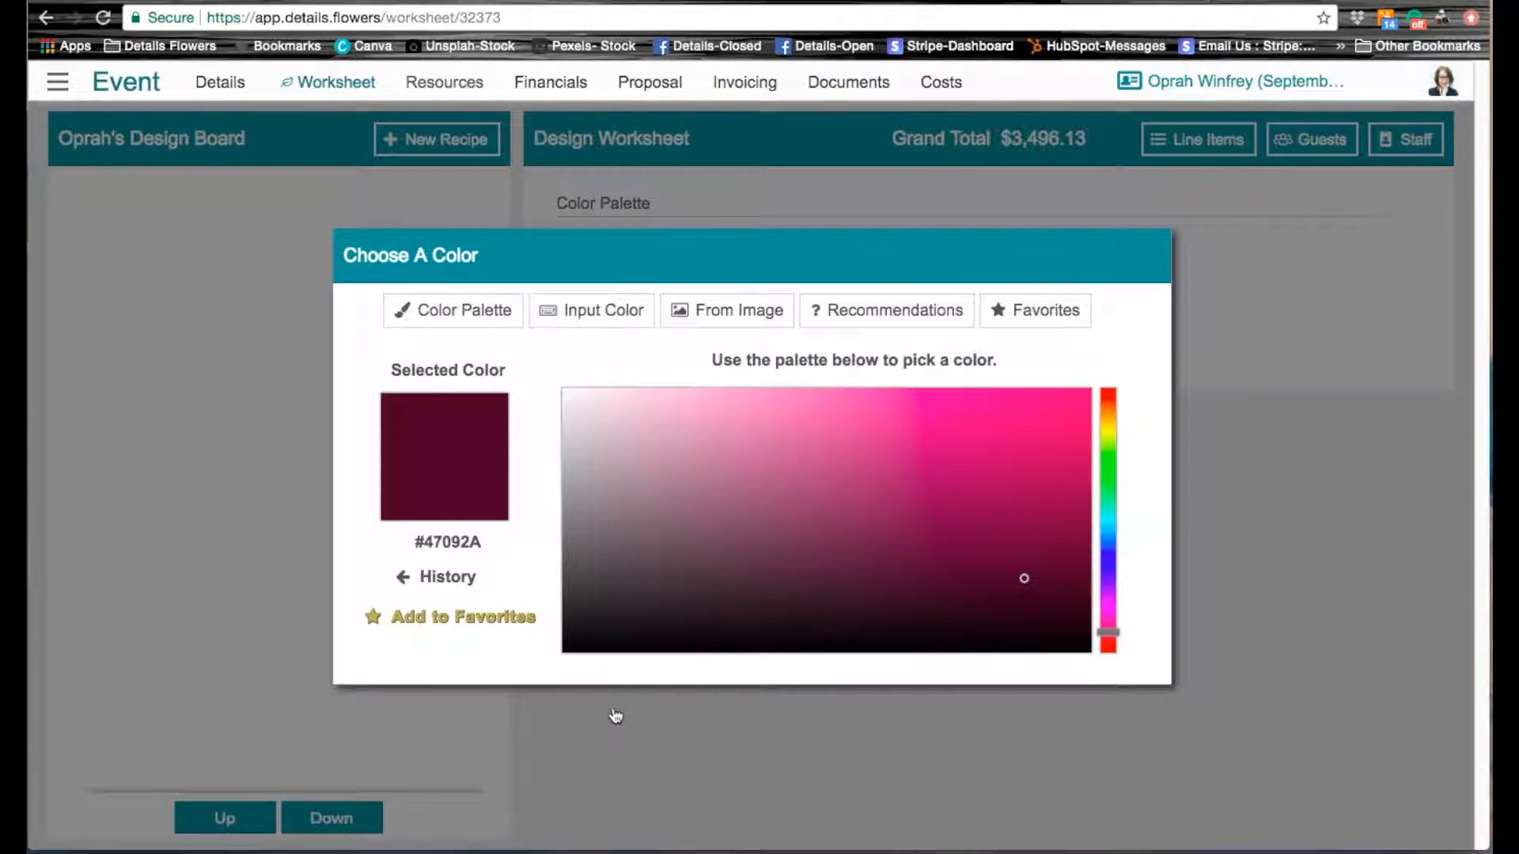
pyautogui.click(1271, 536)
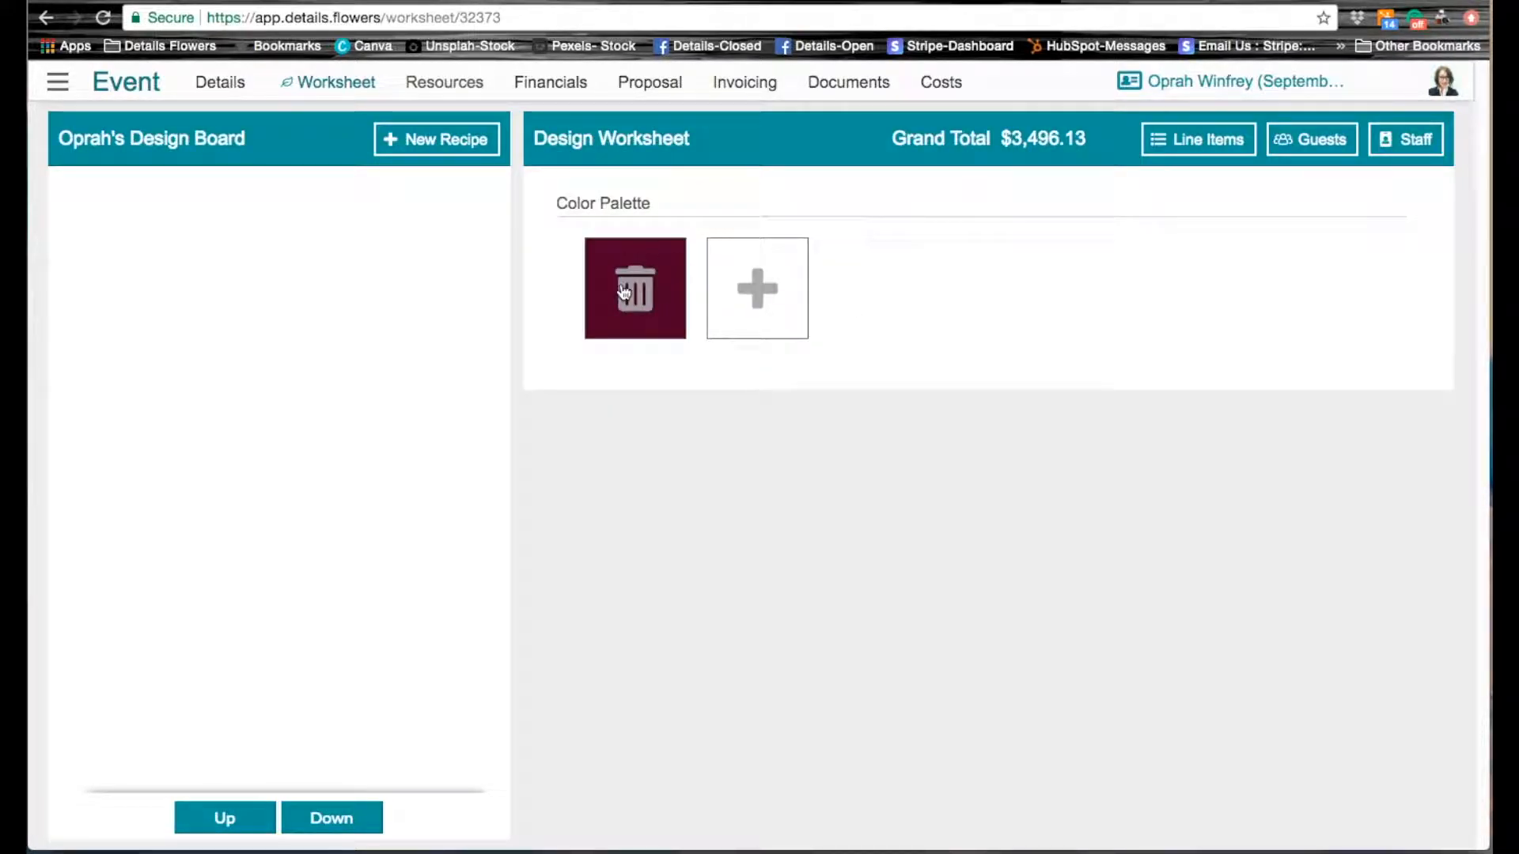
# Step: Add the dark teal color #084744 from the recommended complementary colors to the event's color palette
pyautogui.click(760, 289)
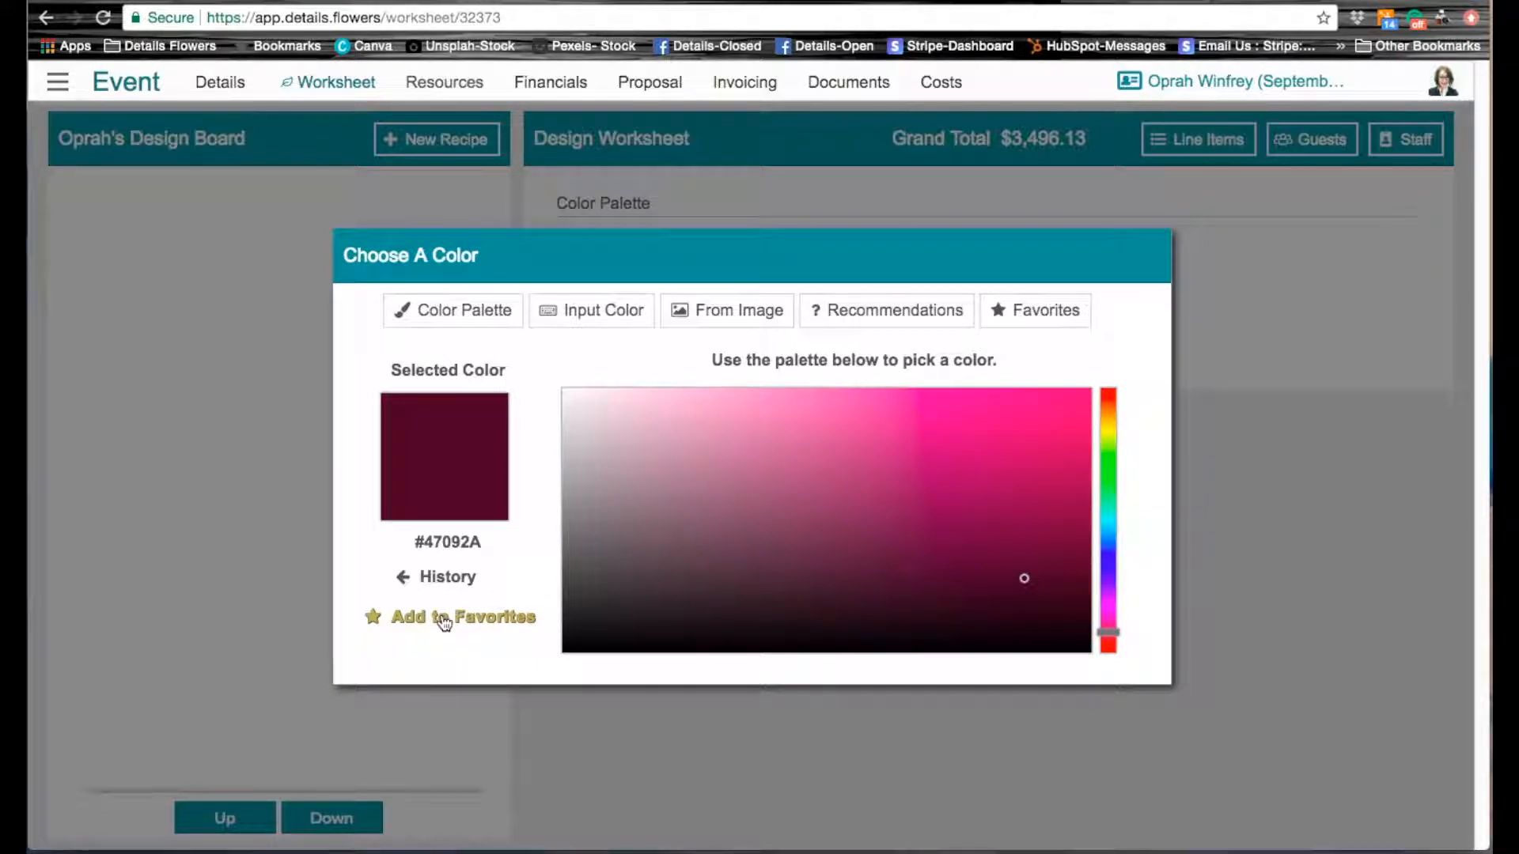
pyautogui.click(867, 314)
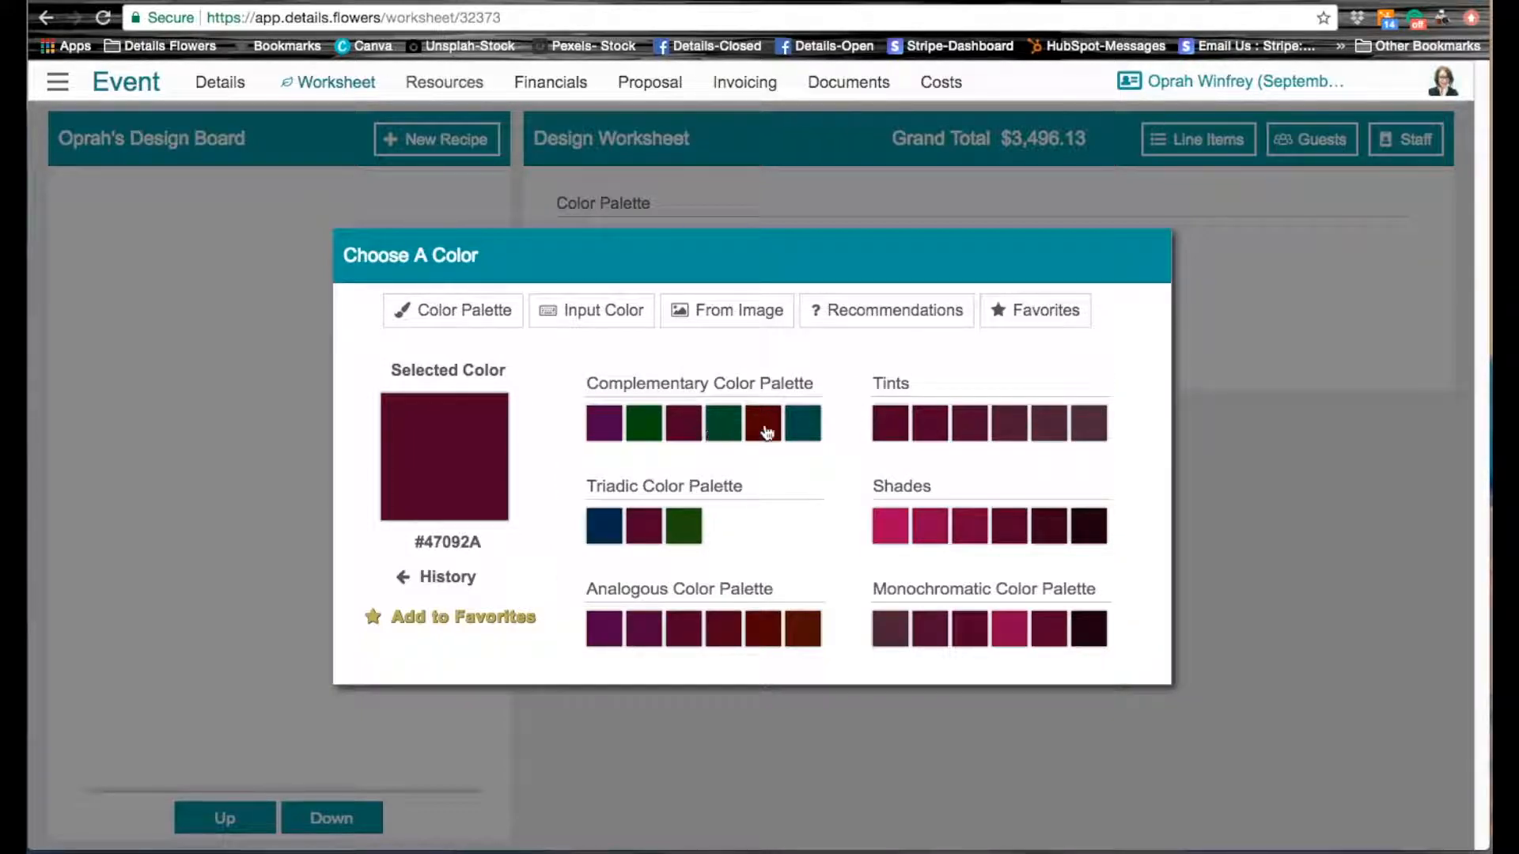
pyautogui.click(806, 431)
pyautogui.click(1298, 312)
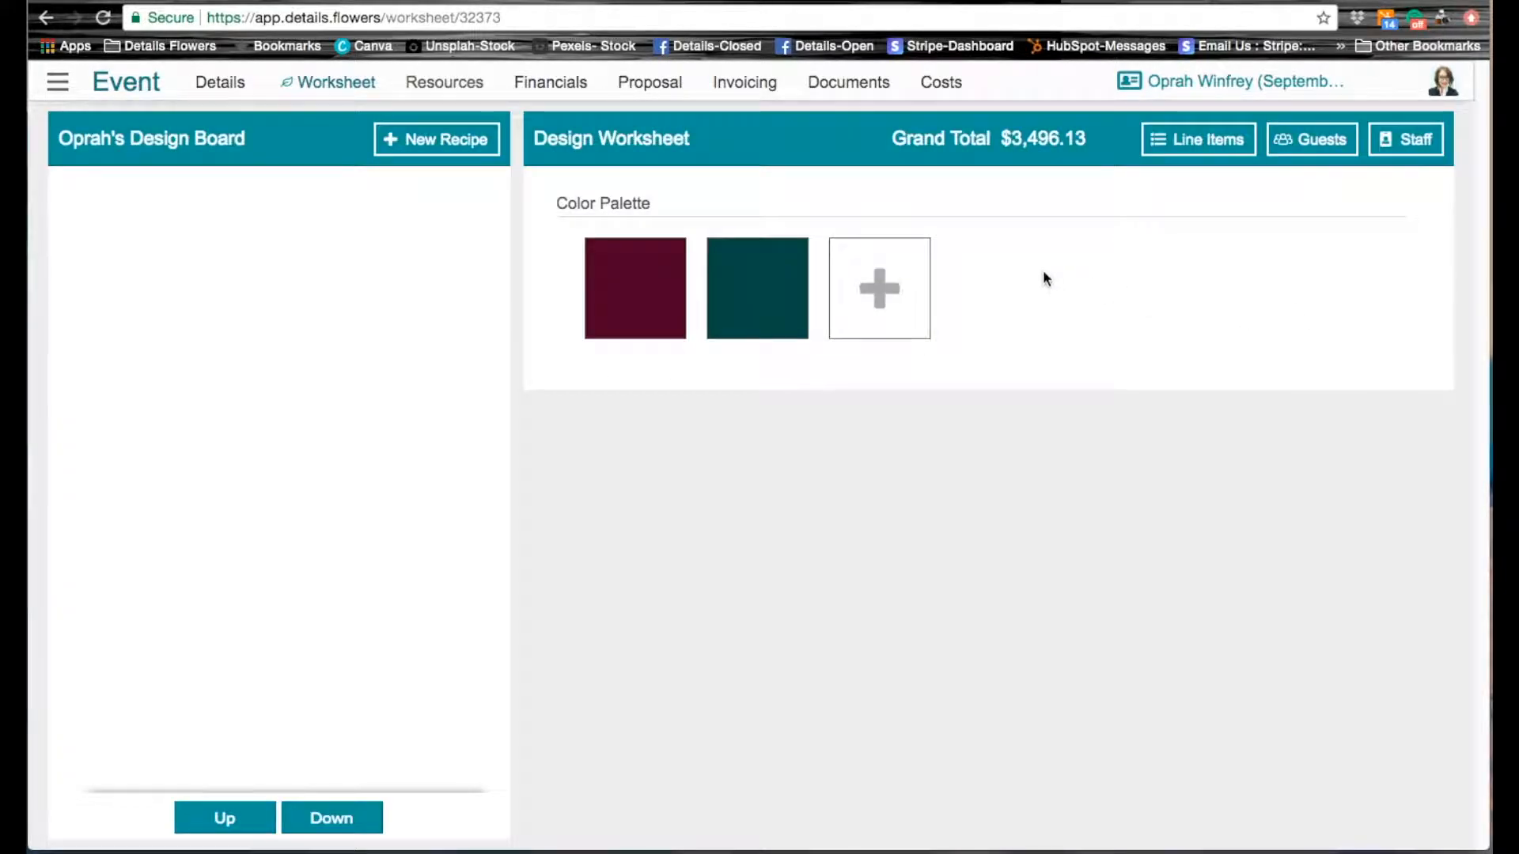
# Step: Add the purple color #440847 from the recommended complementary colors to the event's color palette
pyautogui.click(879, 288)
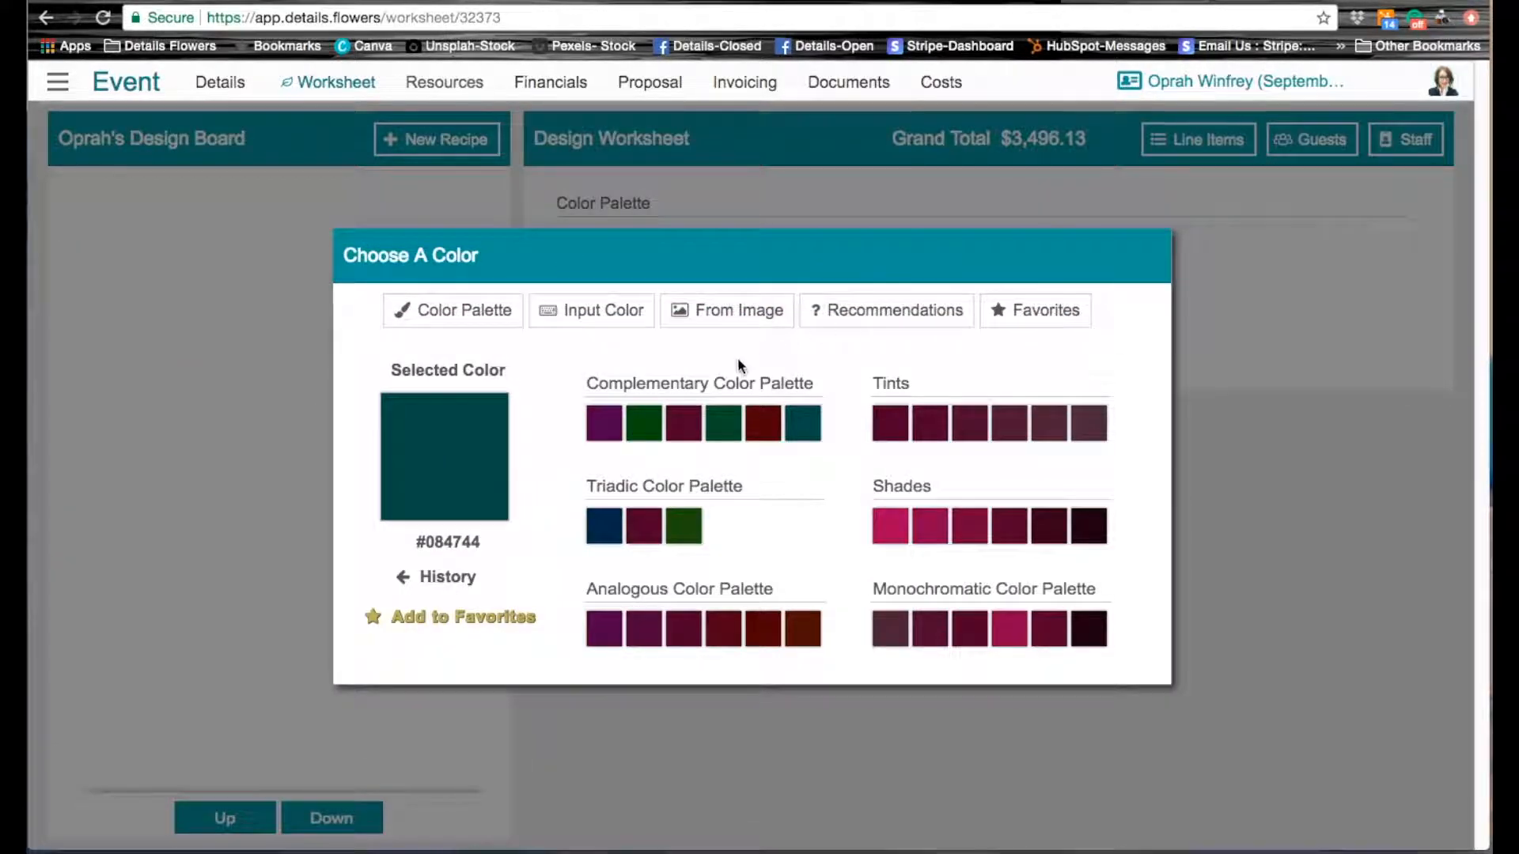
pyautogui.click(605, 425)
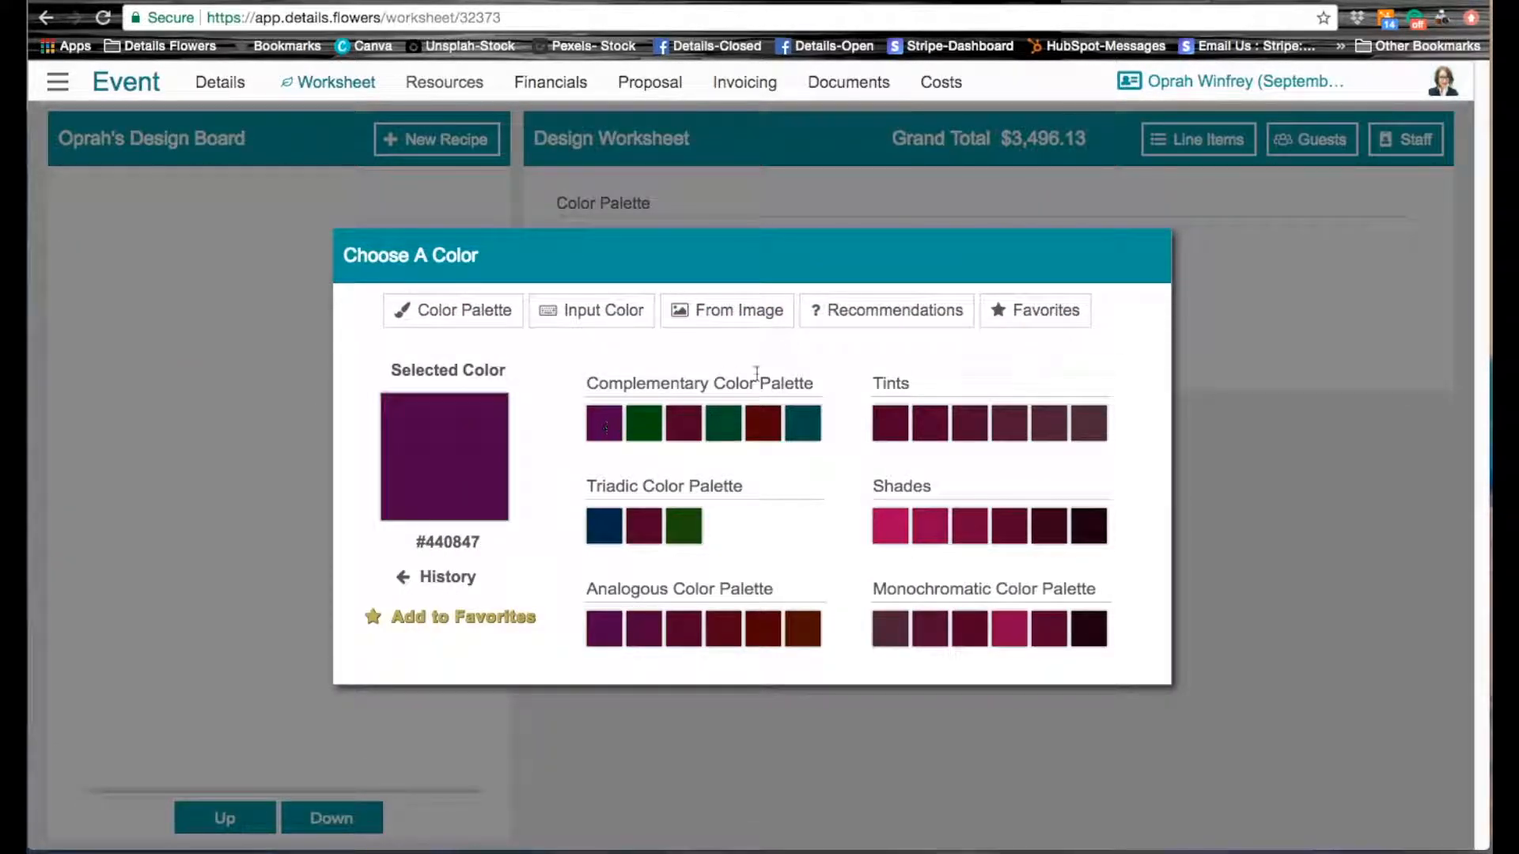
pyautogui.click(1247, 313)
# Step: Add the burgundy complementary color as a fourth swatch, and delete that swatch from the palette again
pyautogui.click(997, 289)
pyautogui.click(685, 436)
pyautogui.click(1234, 285)
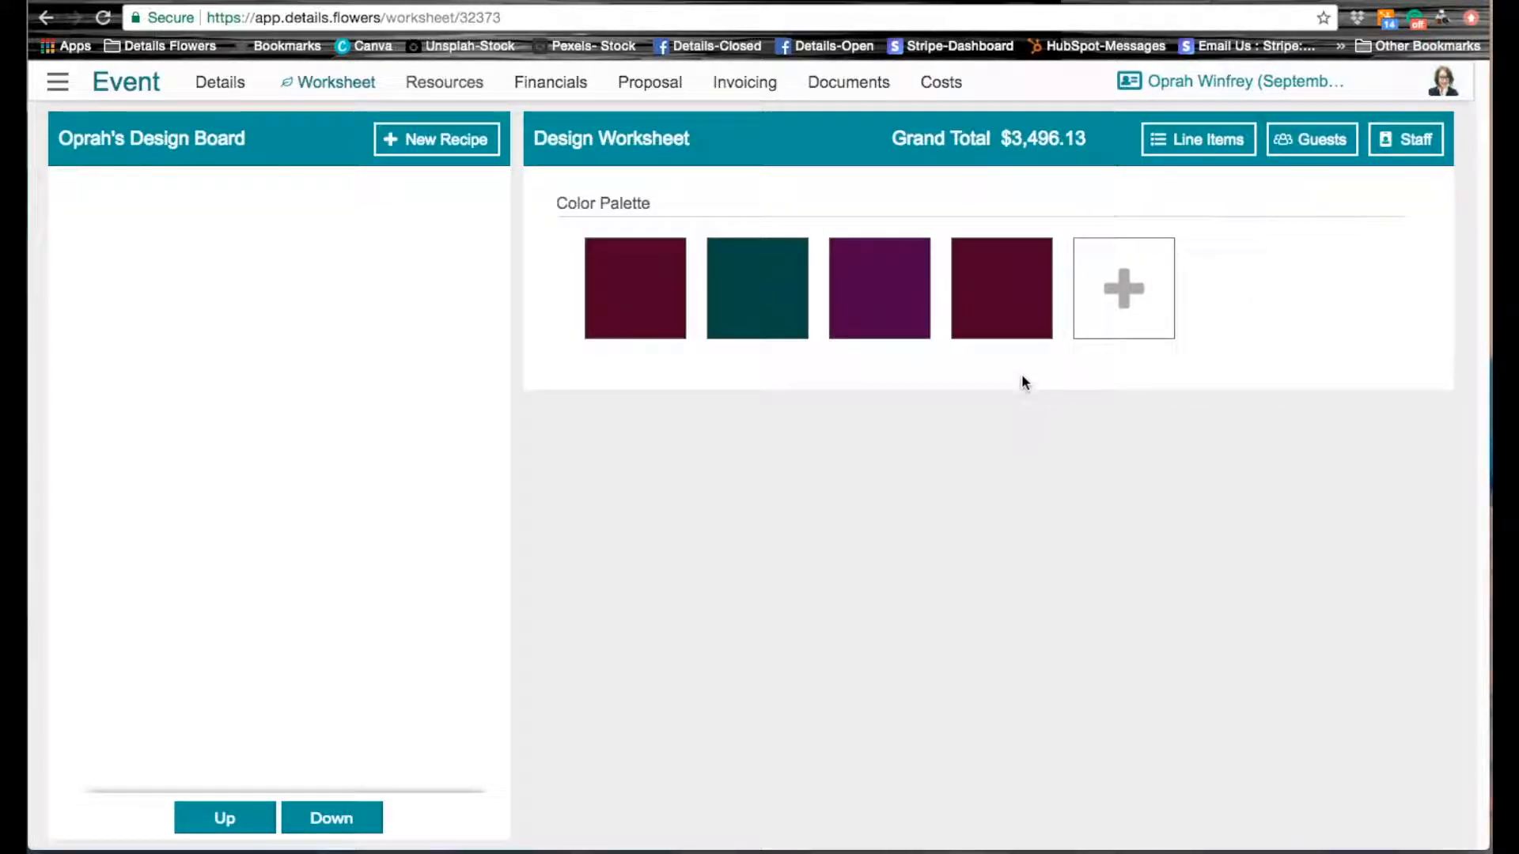
pyautogui.moveTo(1005, 300)
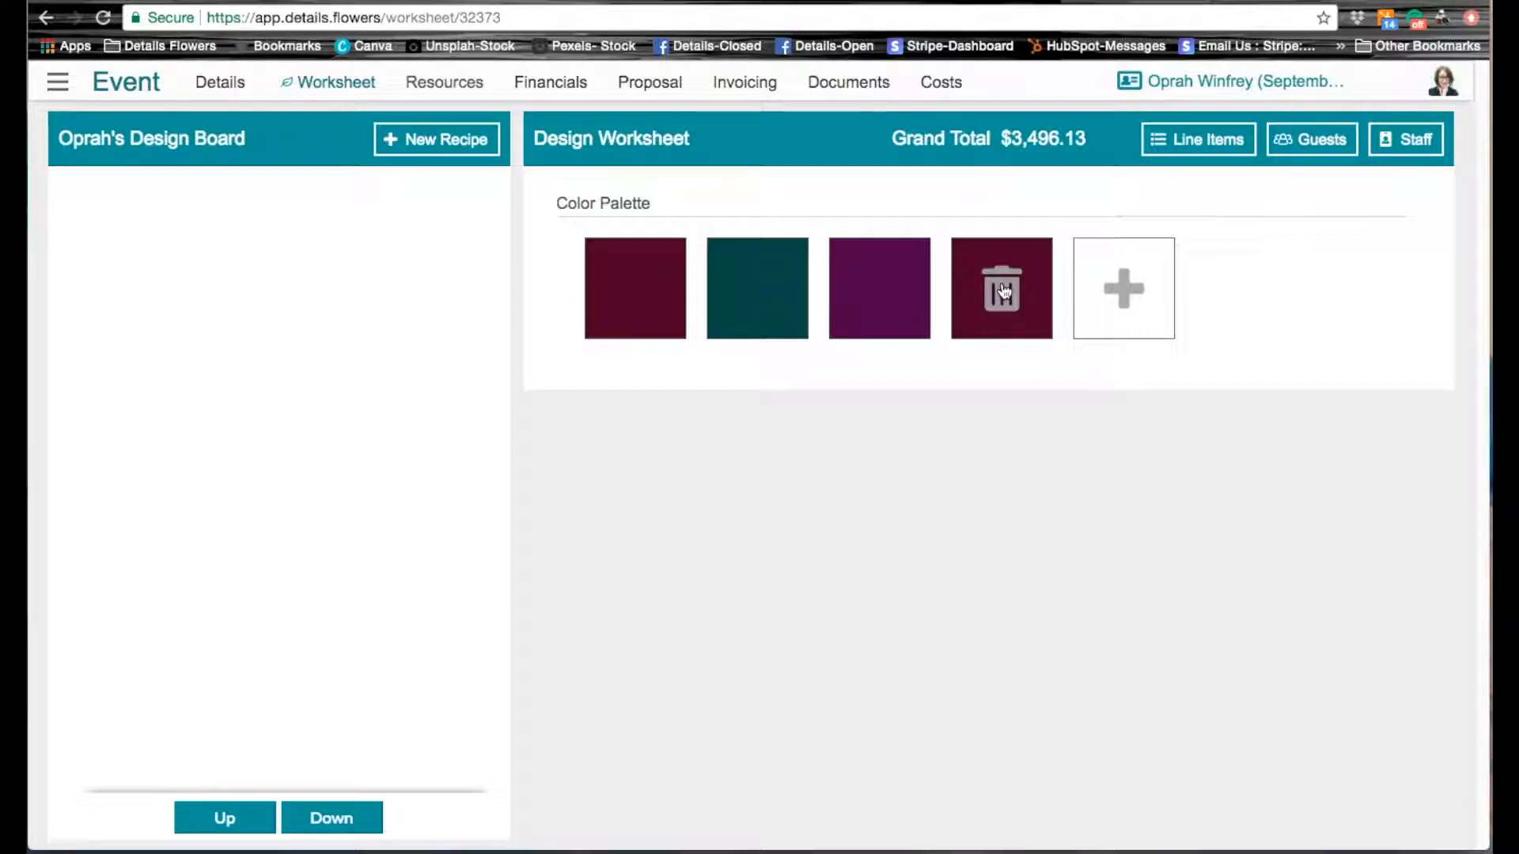
pyautogui.click(1003, 306)
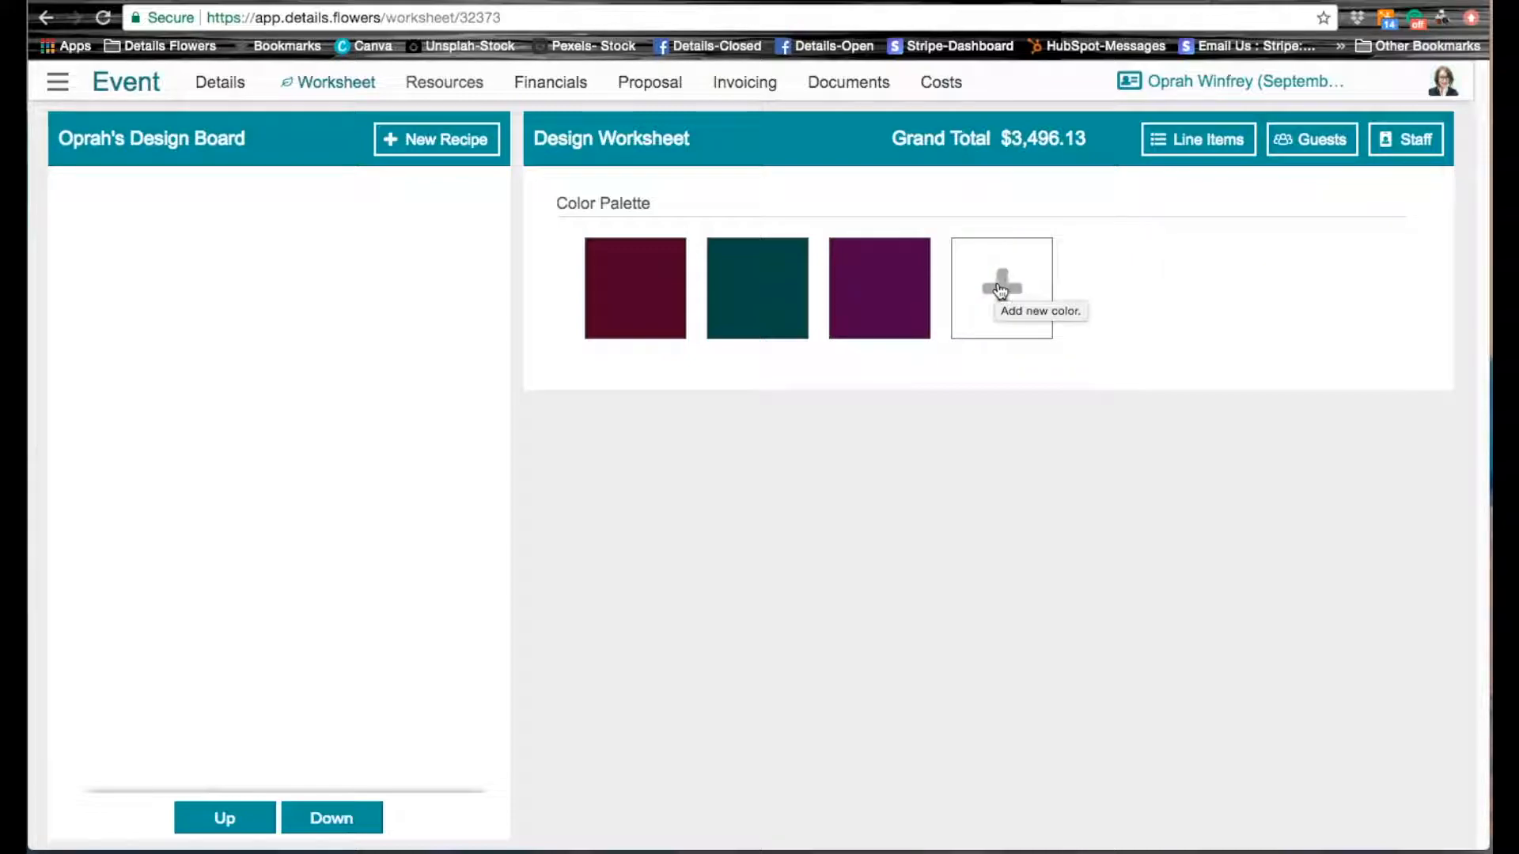
# Step: Add crimson #771A38 to the palette, sampled from the red flowers in the flower-bucket photo loaded from the inspiration folder
pyautogui.click(1003, 291)
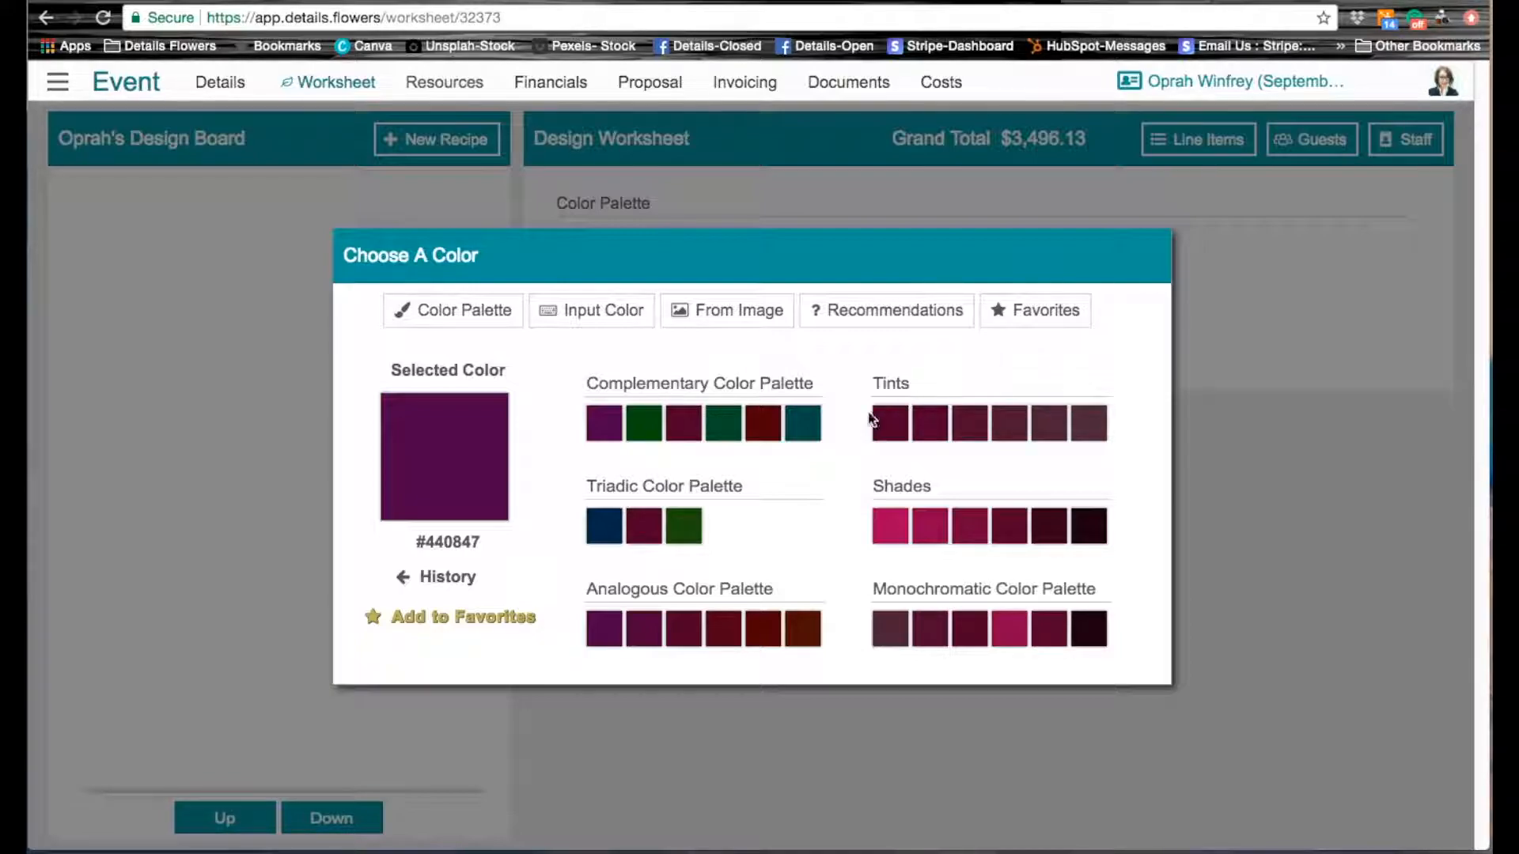
pyautogui.click(736, 318)
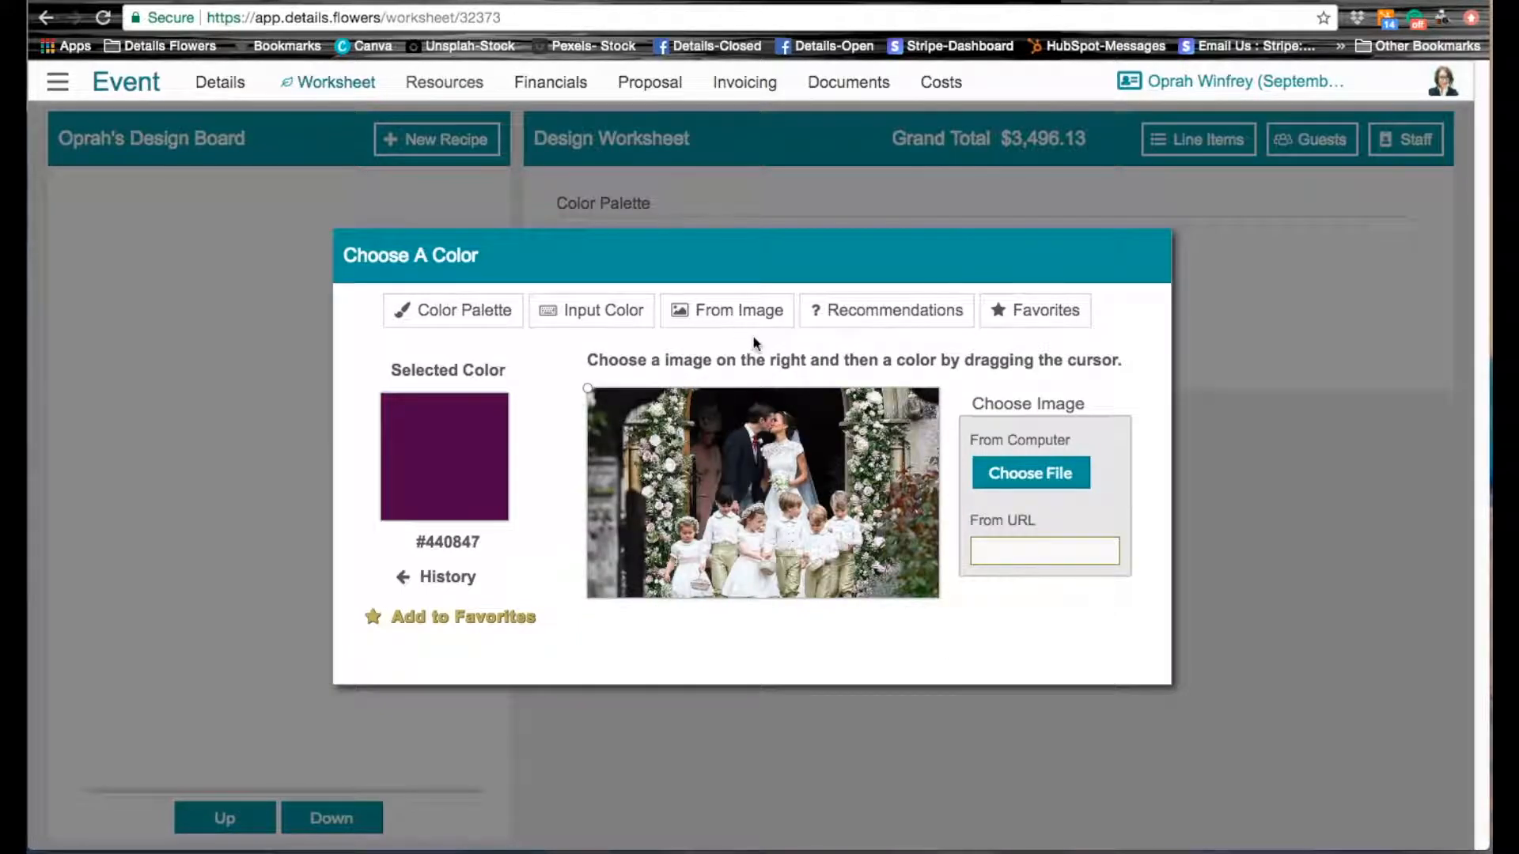
pyautogui.click(1029, 474)
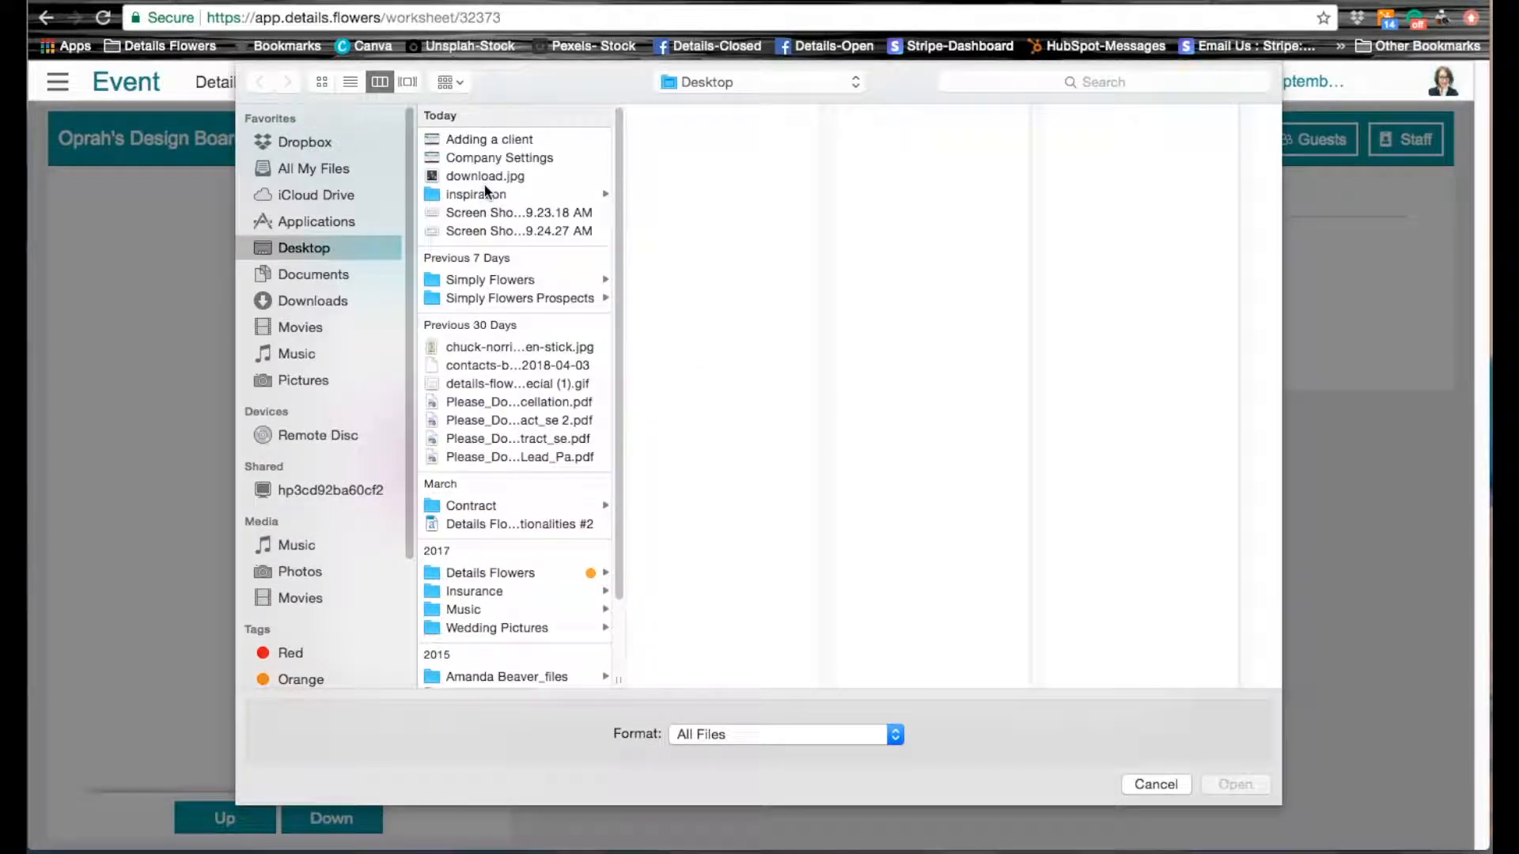
pyautogui.click(484, 193)
pyautogui.click(710, 142)
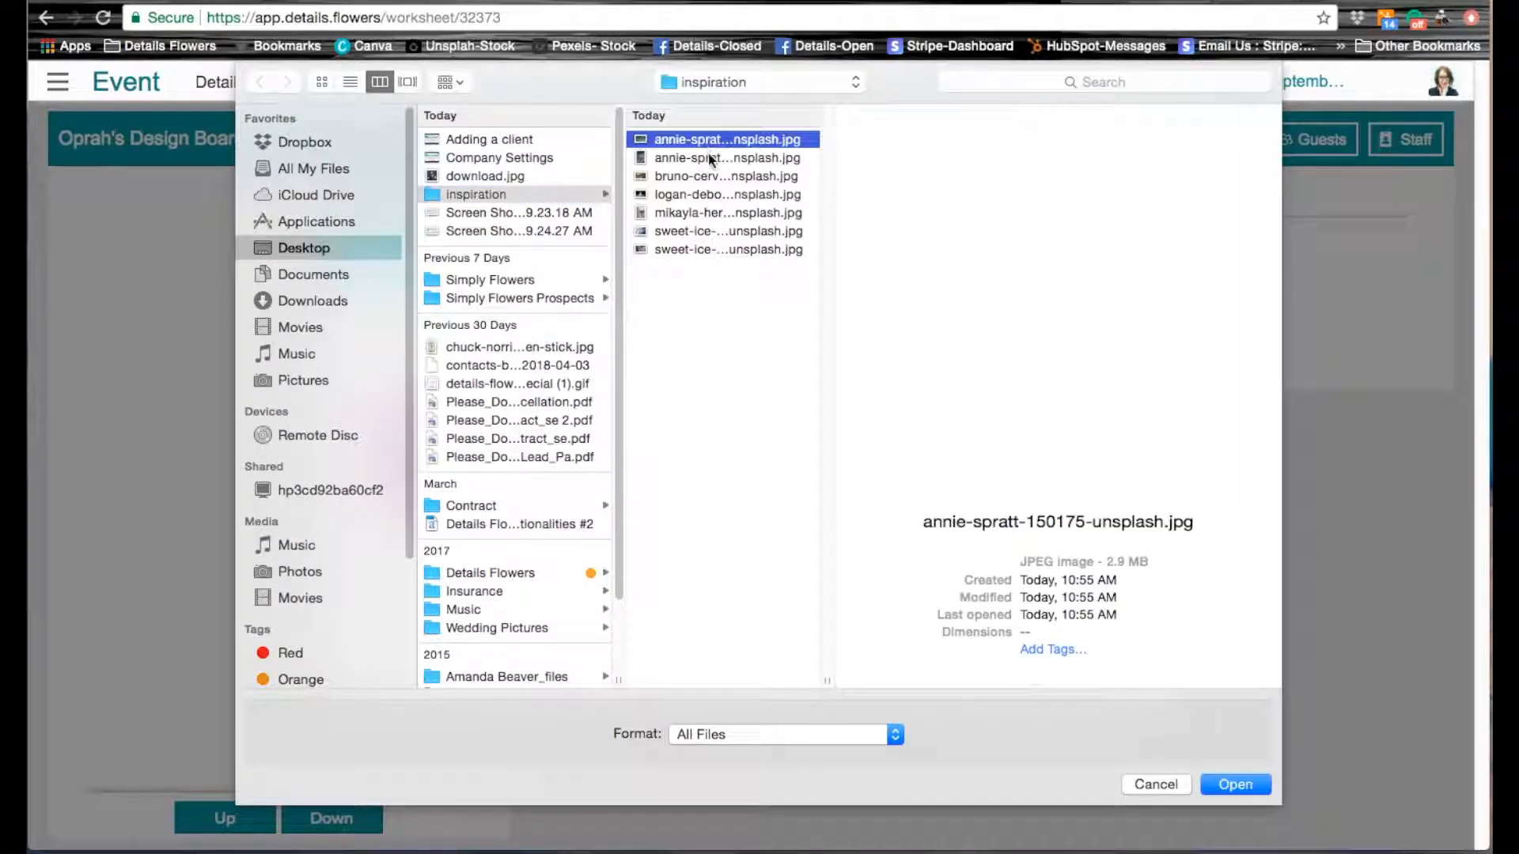
pyautogui.click(710, 157)
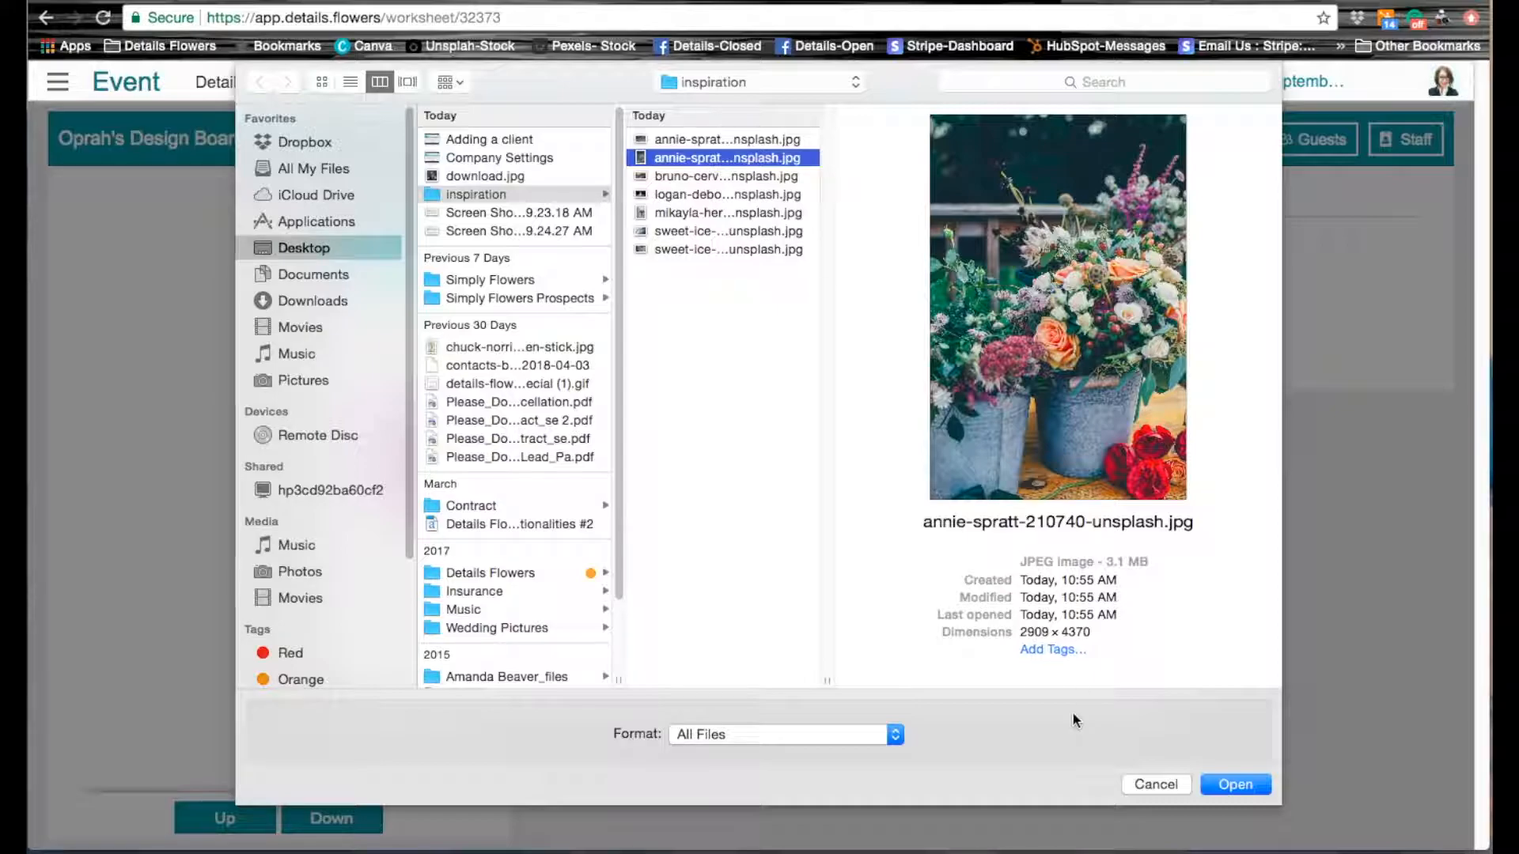
pyautogui.click(1227, 782)
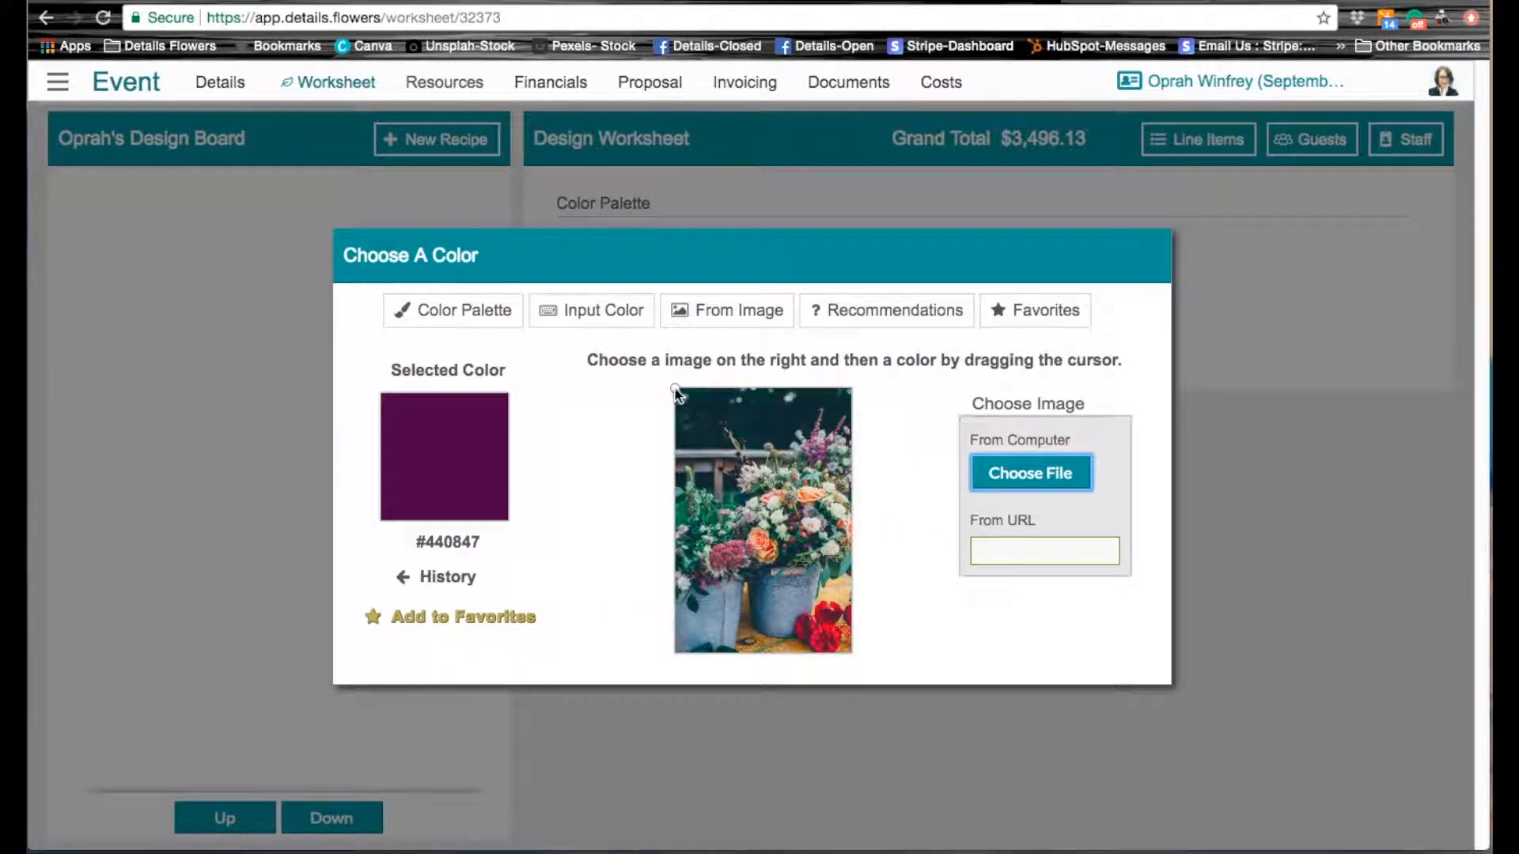
pyautogui.moveTo(677, 390); pyautogui.dragTo(828, 618)
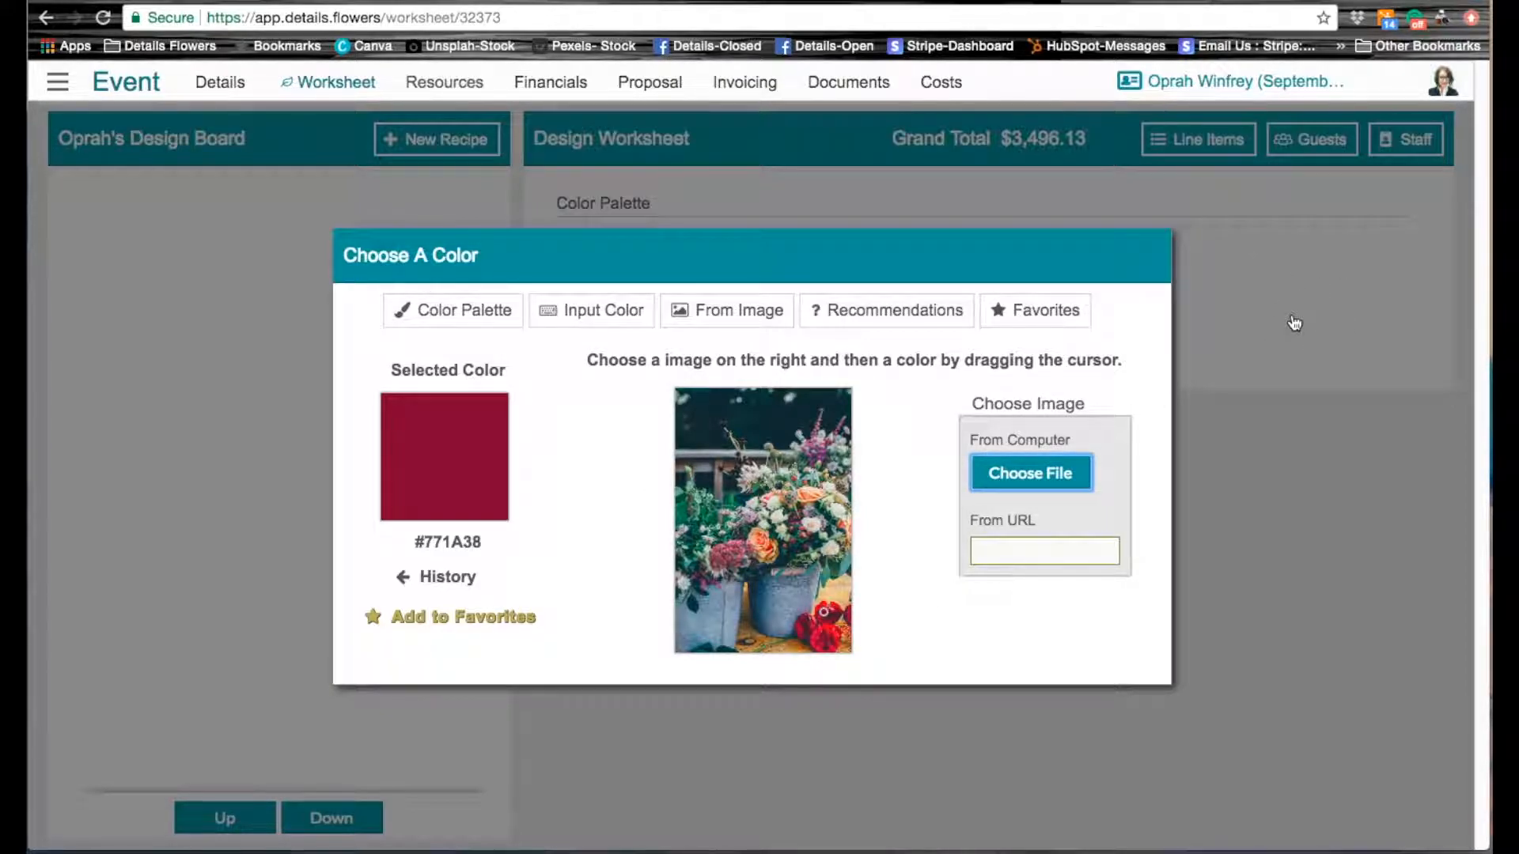
pyautogui.click(1317, 332)
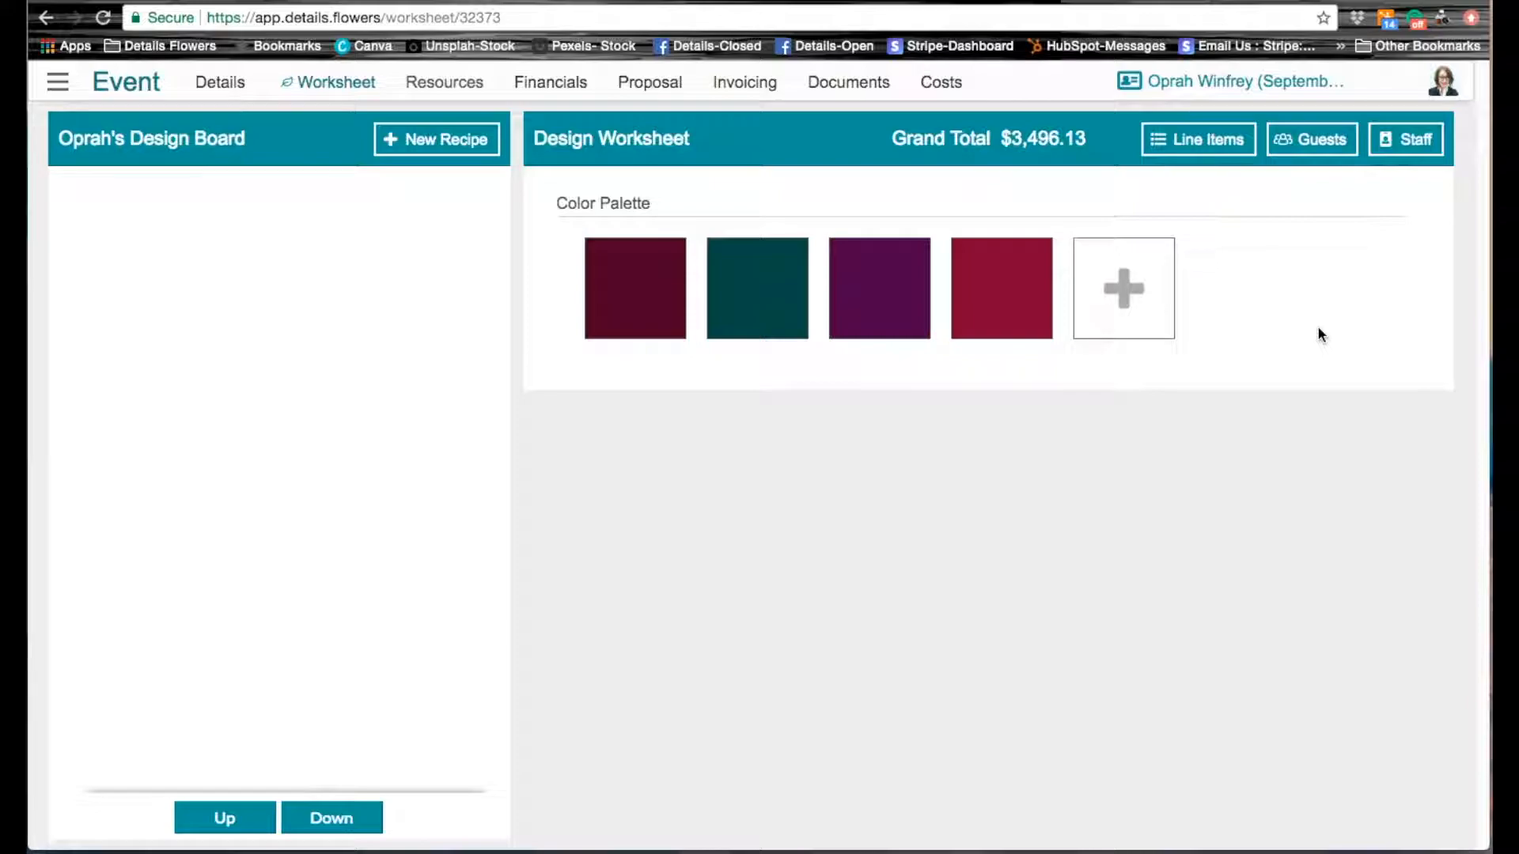
# Step: Remove the teal color #5DA8AA from the favorite colors
pyautogui.click(1129, 299)
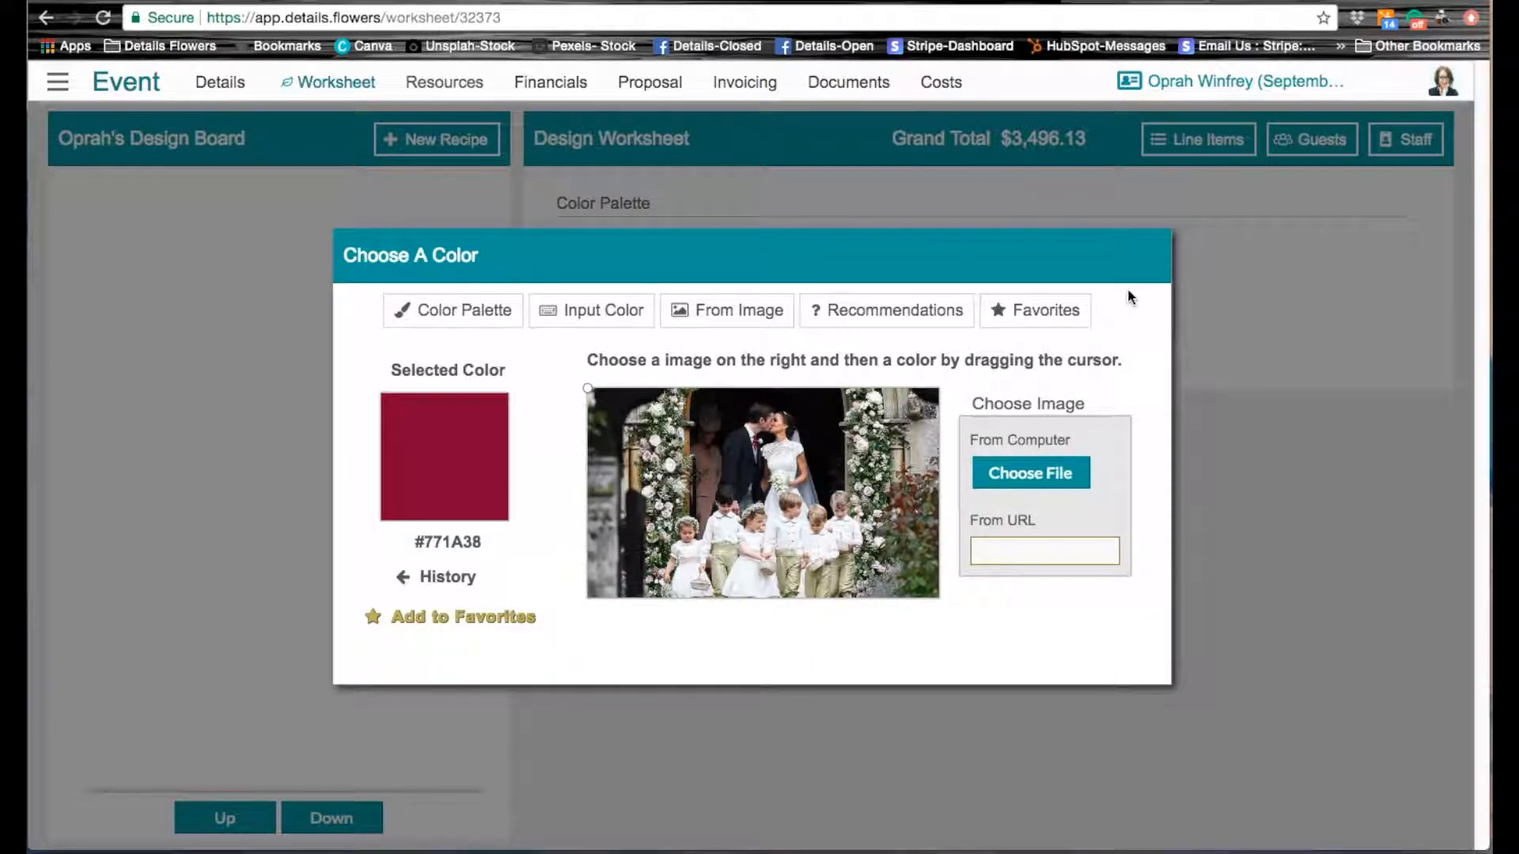
pyautogui.click(1037, 313)
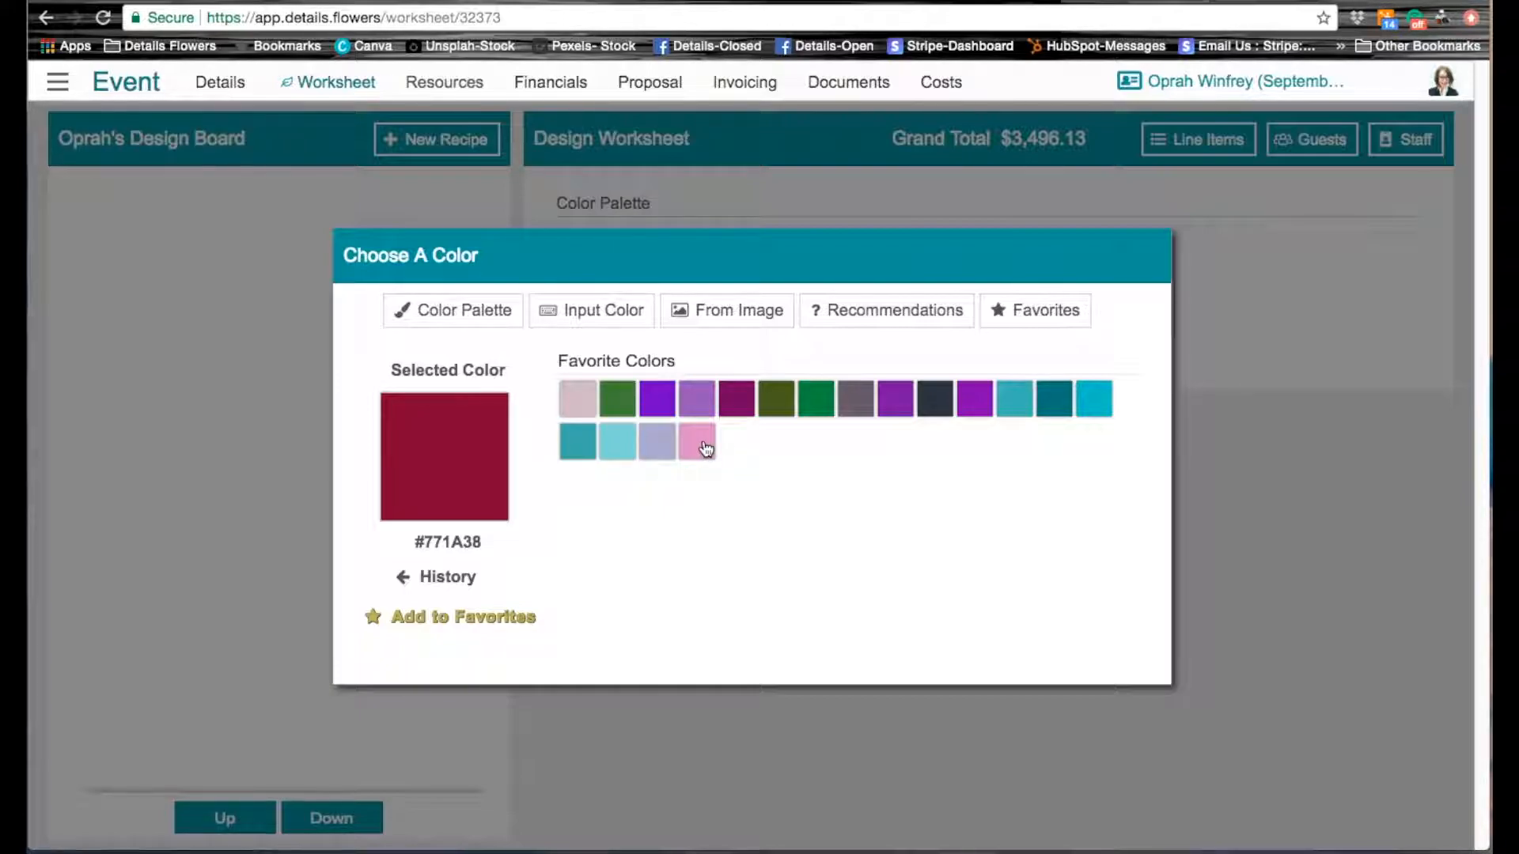
pyautogui.click(577, 450)
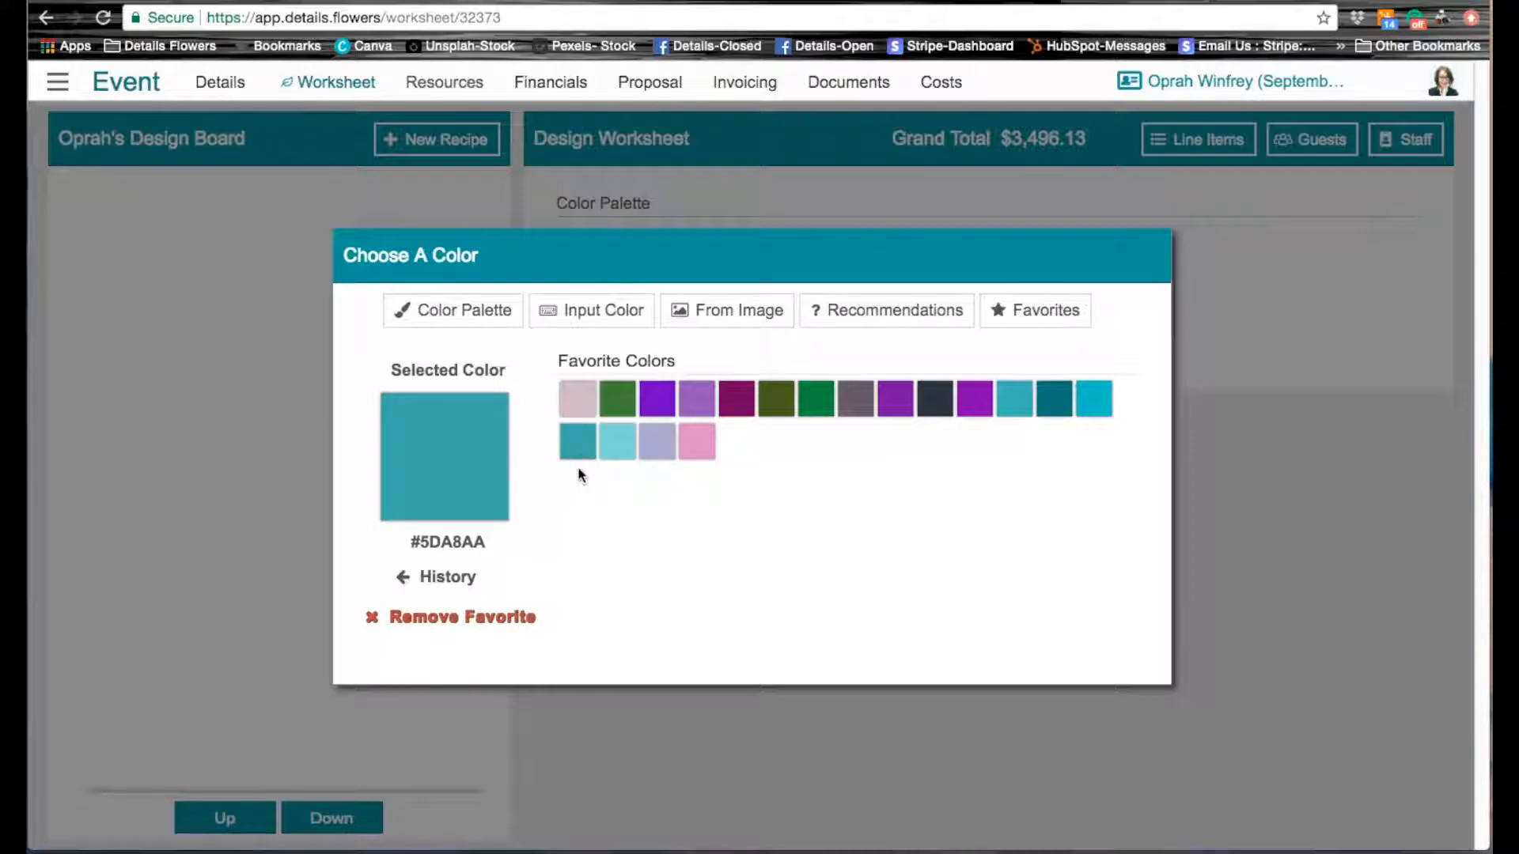
pyautogui.click(405, 624)
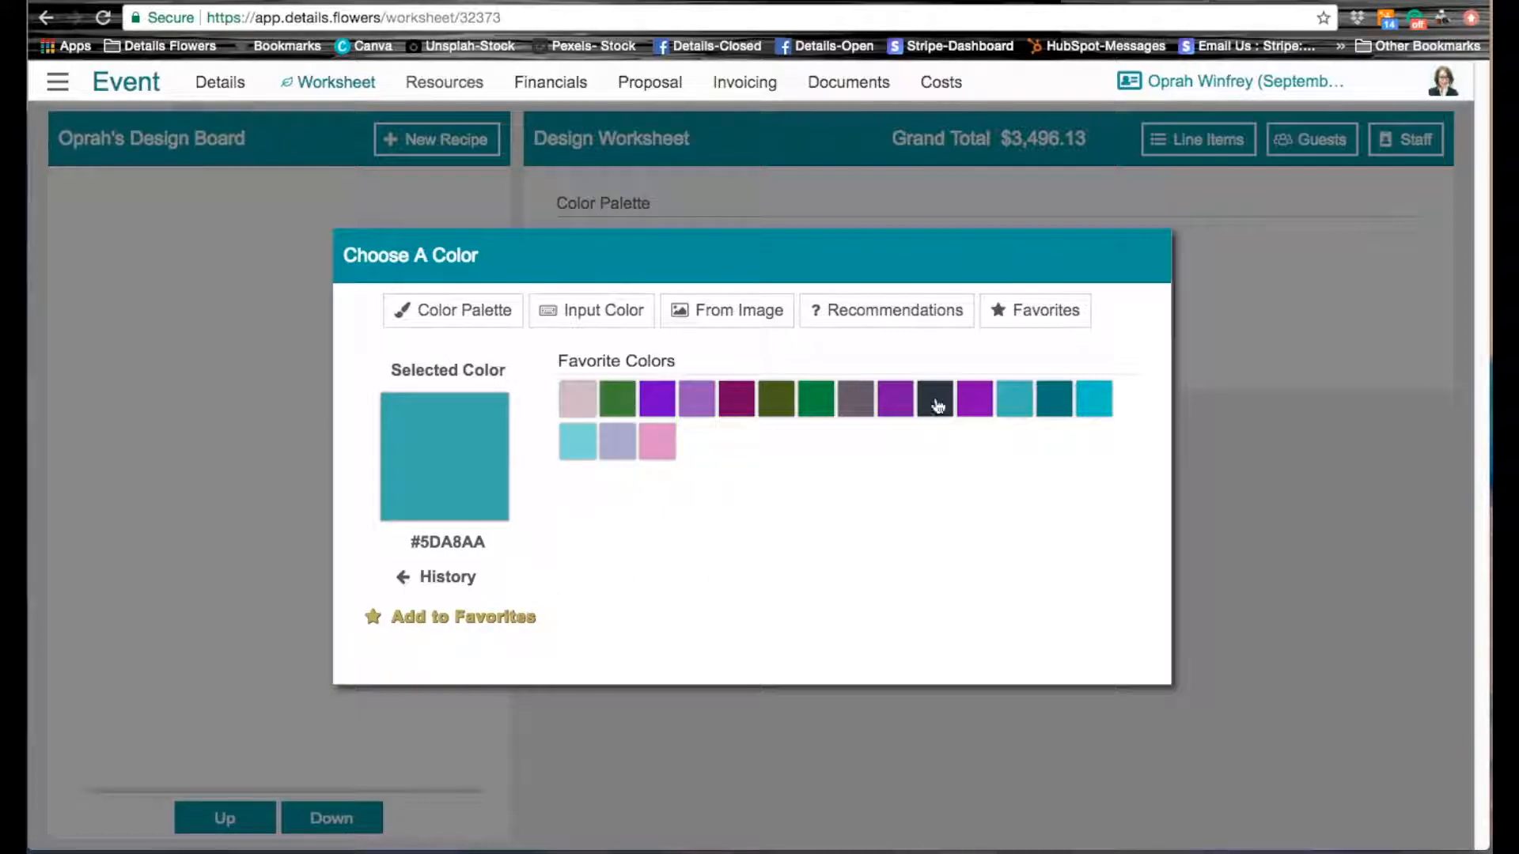
# Step: Add the Pantone color BLUEBERRY to the event's color palette
pyautogui.click(575, 326)
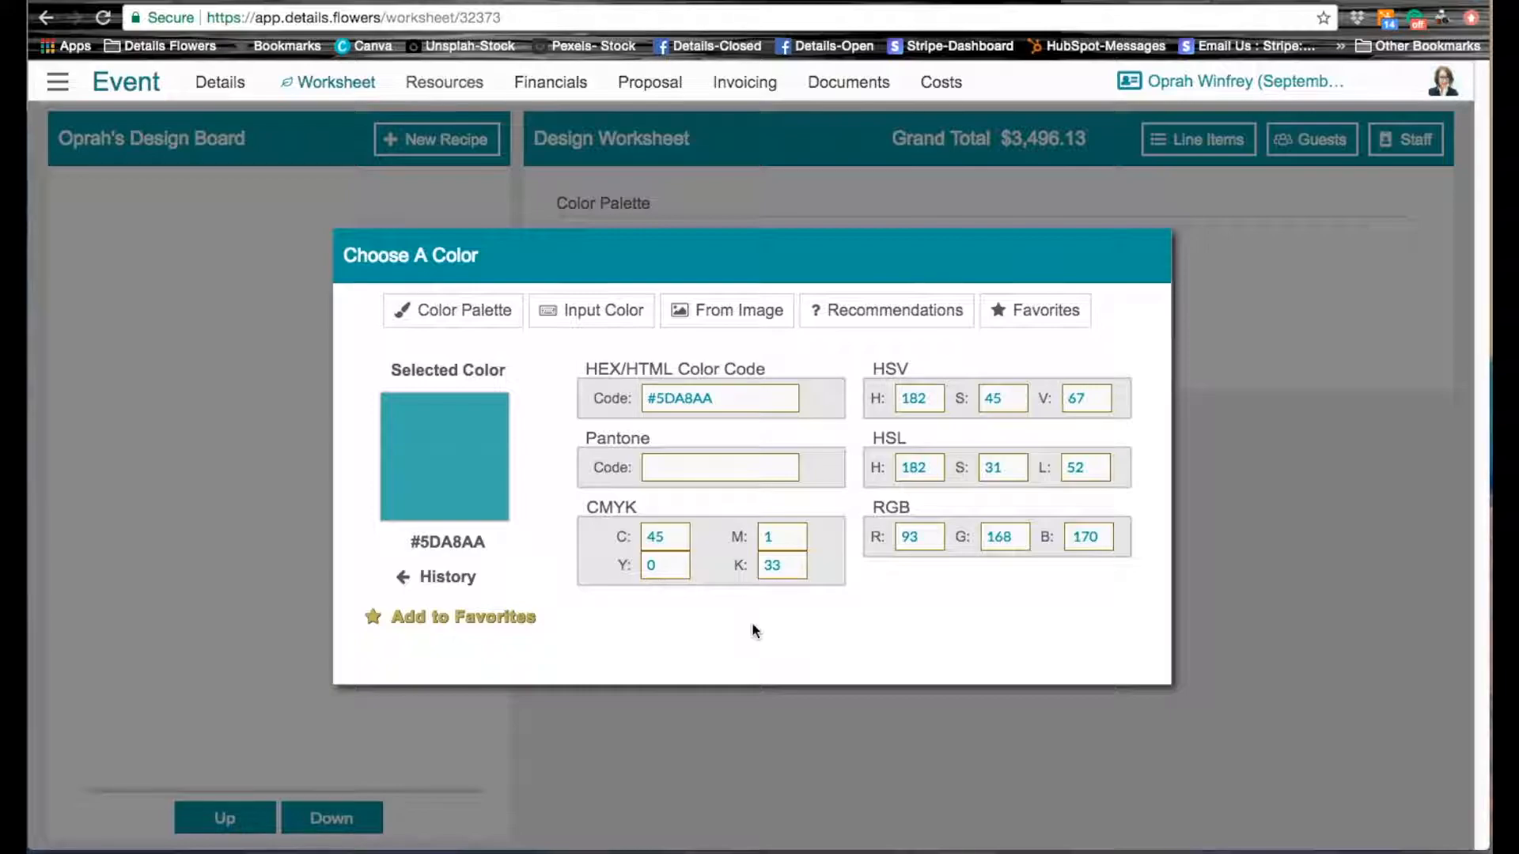
pyautogui.click(708, 467)
pyautogui.write('BLU')
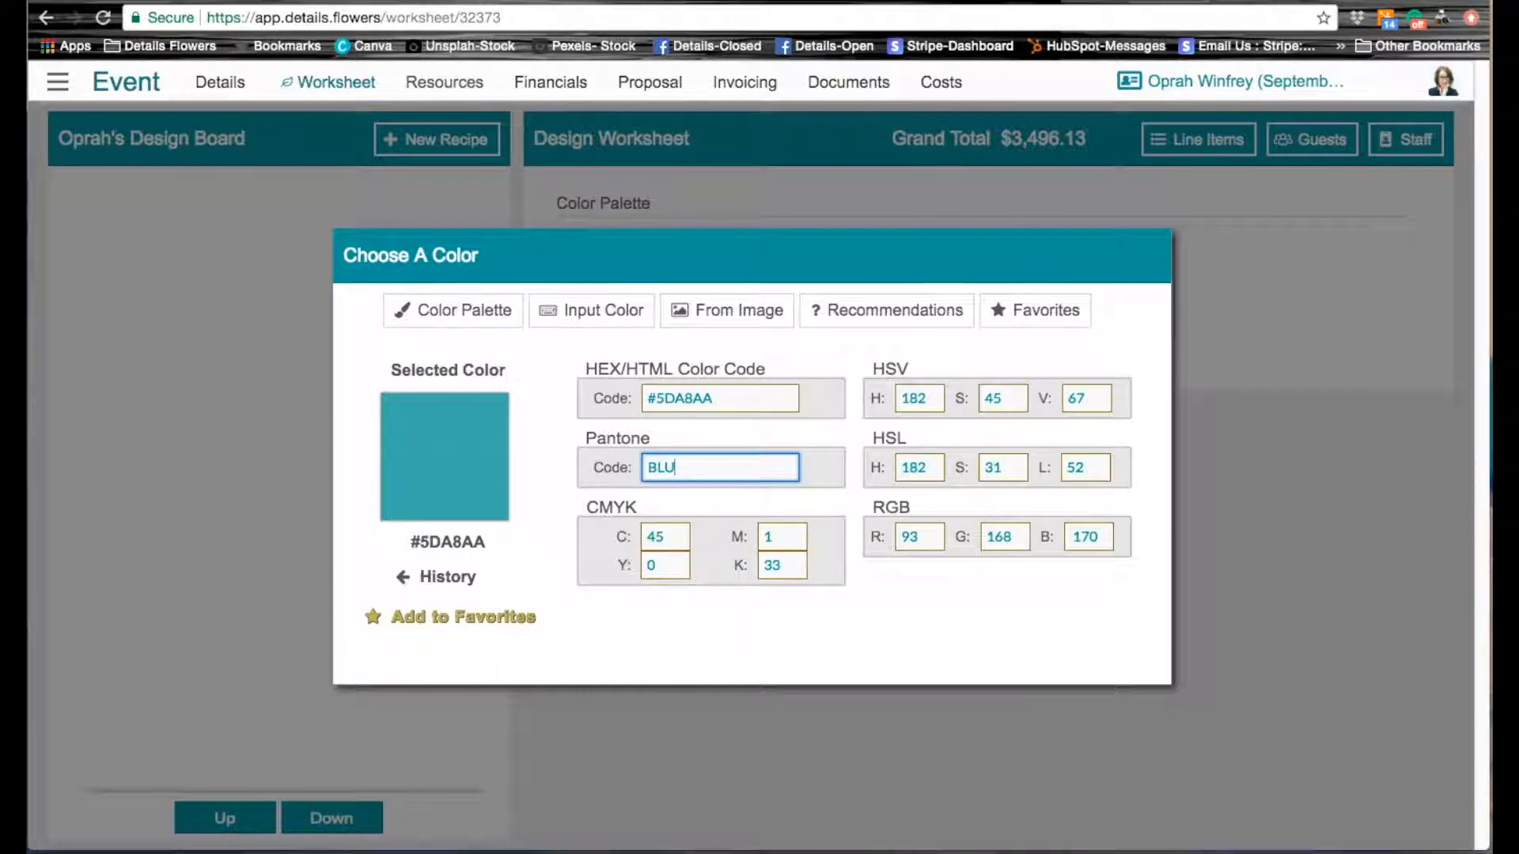
pyautogui.write('EBERRY')
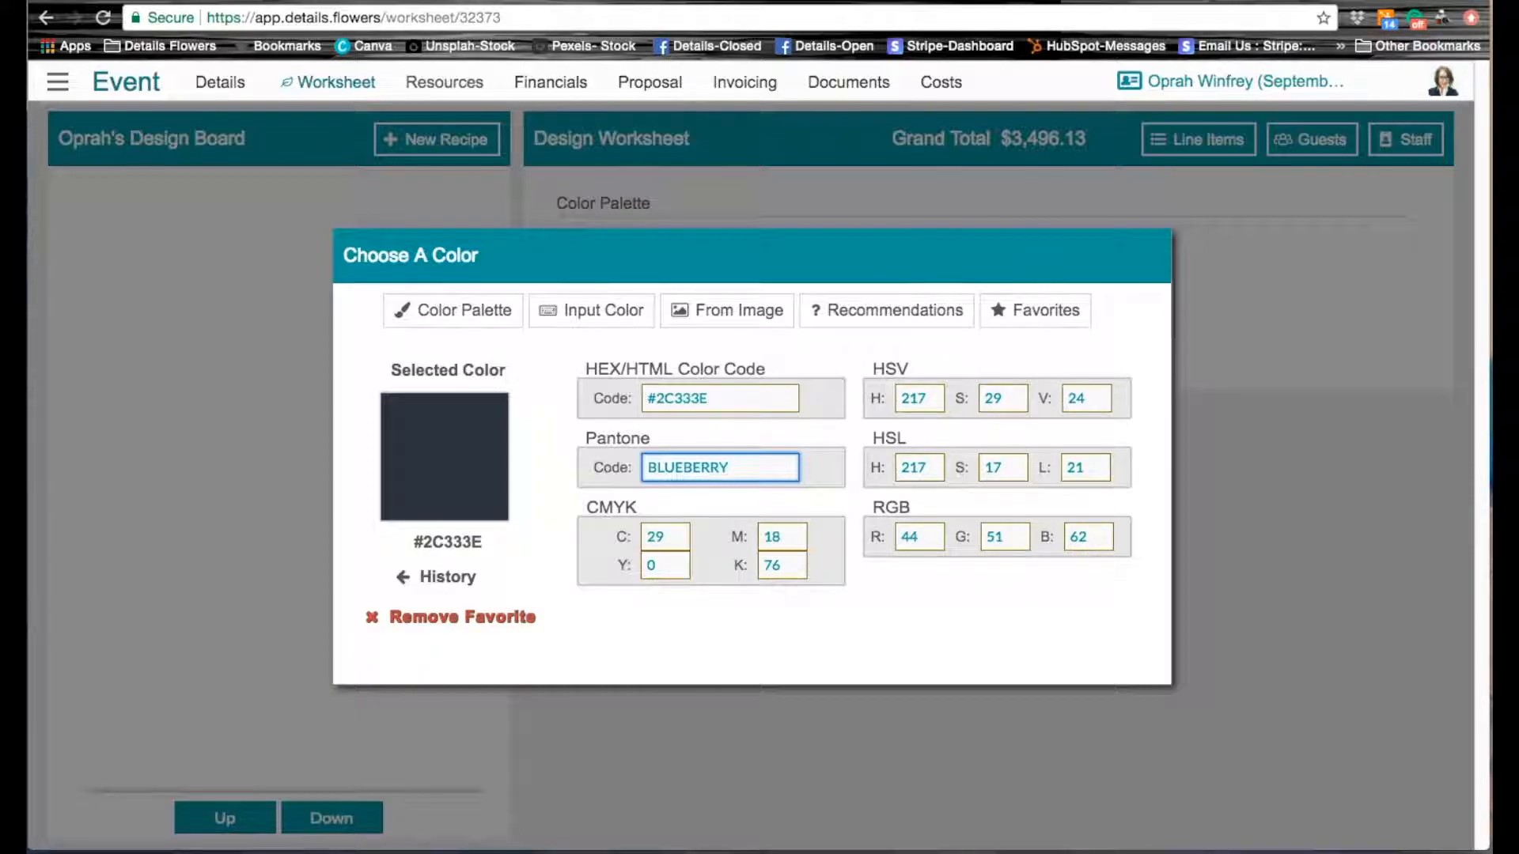
pyautogui.click(1308, 276)
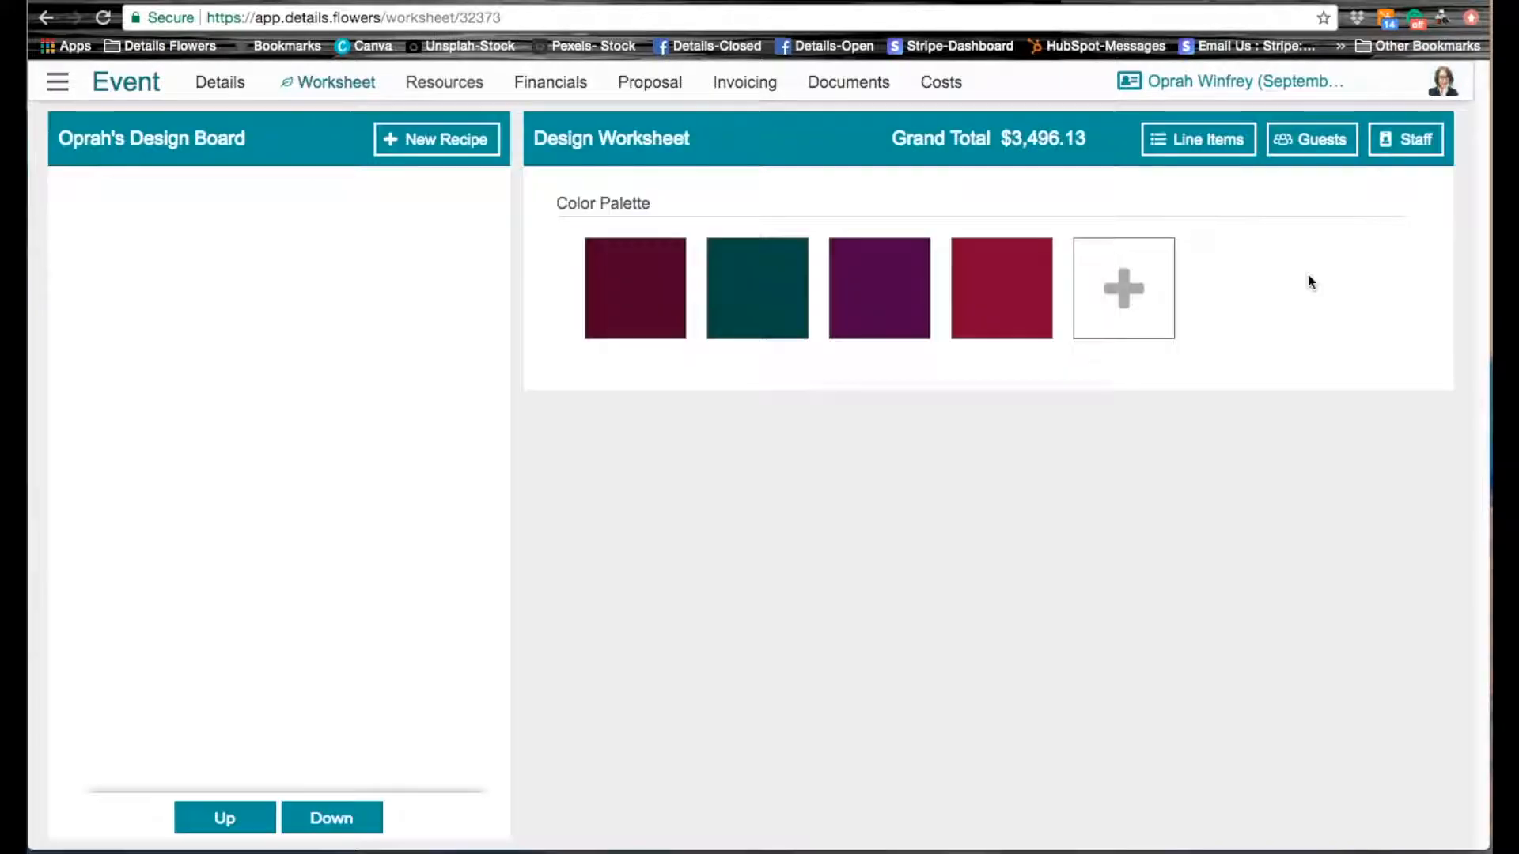
pyautogui.moveTo(1127, 302)
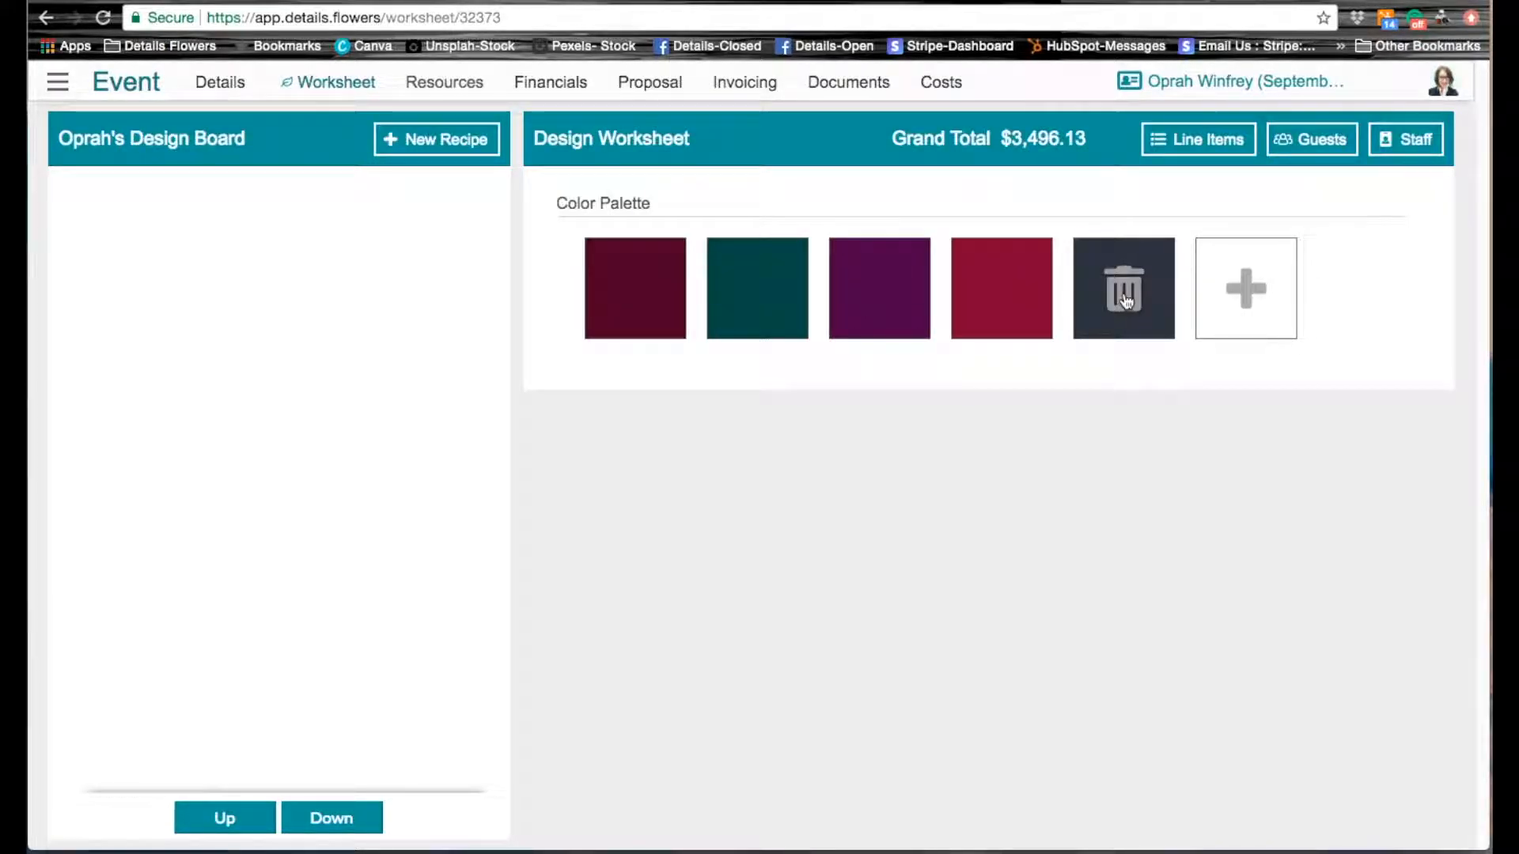
# Step: Add a freely picked dusty pink, #BC8989, to the color palette, and delete its swatch again
pyautogui.click(1248, 307)
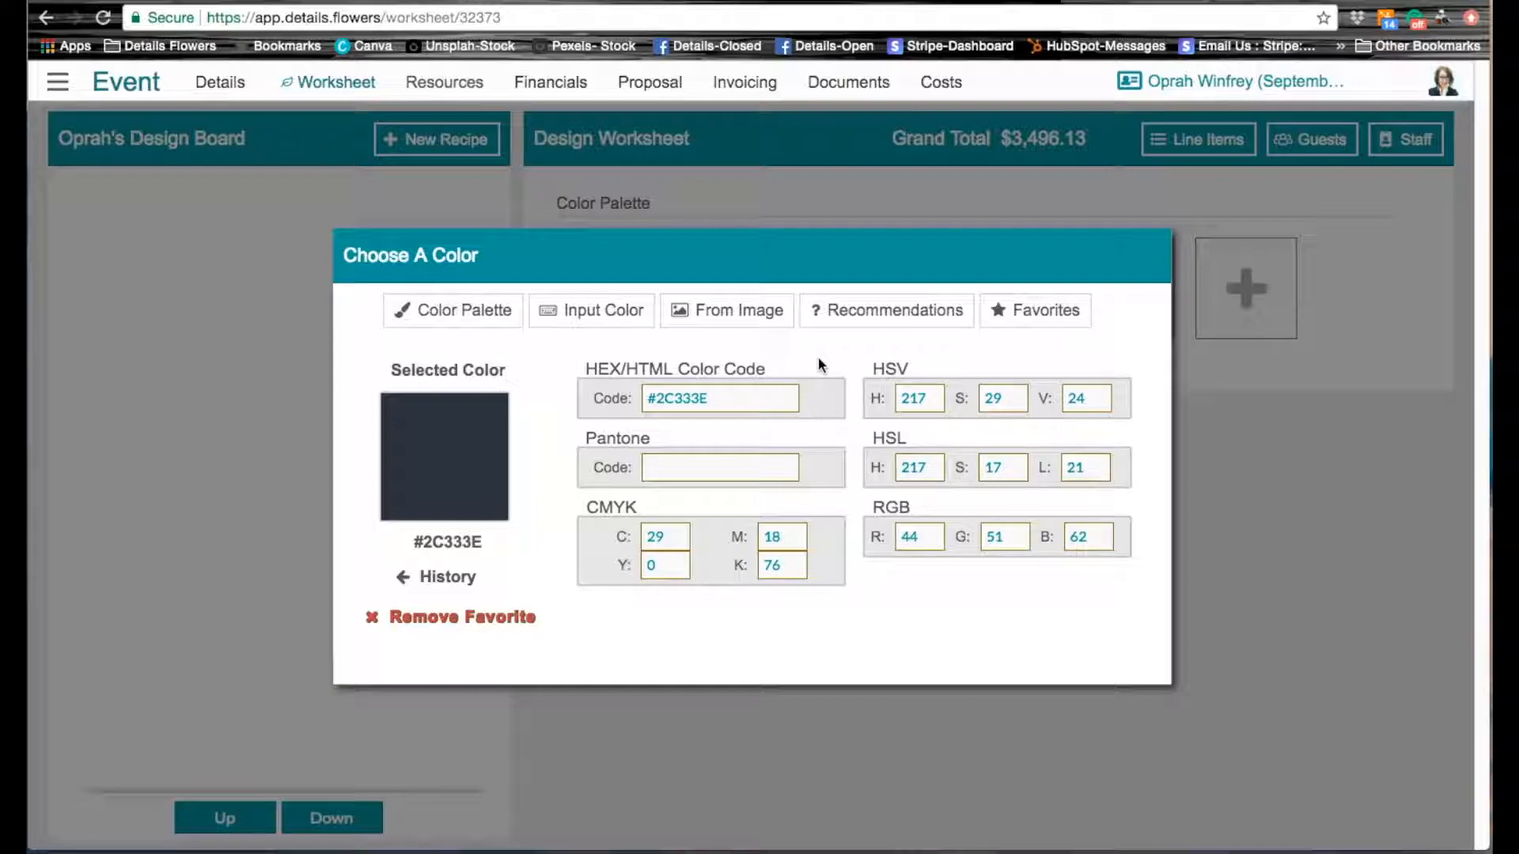
pyautogui.click(452, 312)
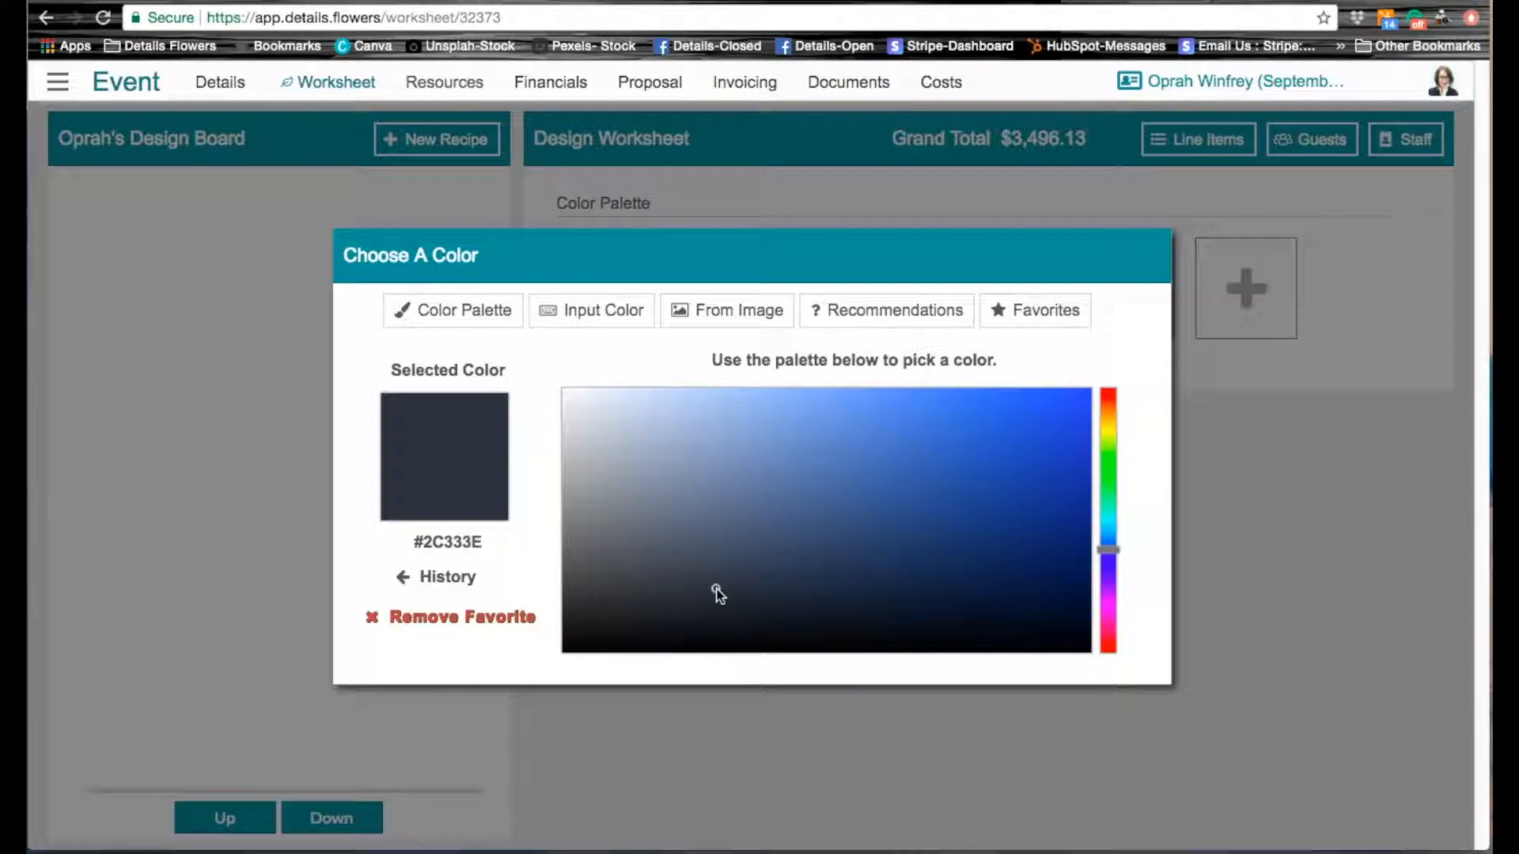
pyautogui.moveTo(716, 591)
pyautogui.mouseDown()
pyautogui.moveTo(678, 502)
pyautogui.moveTo(557, 382)
pyautogui.moveTo(563, 397)
pyautogui.mouseUp()
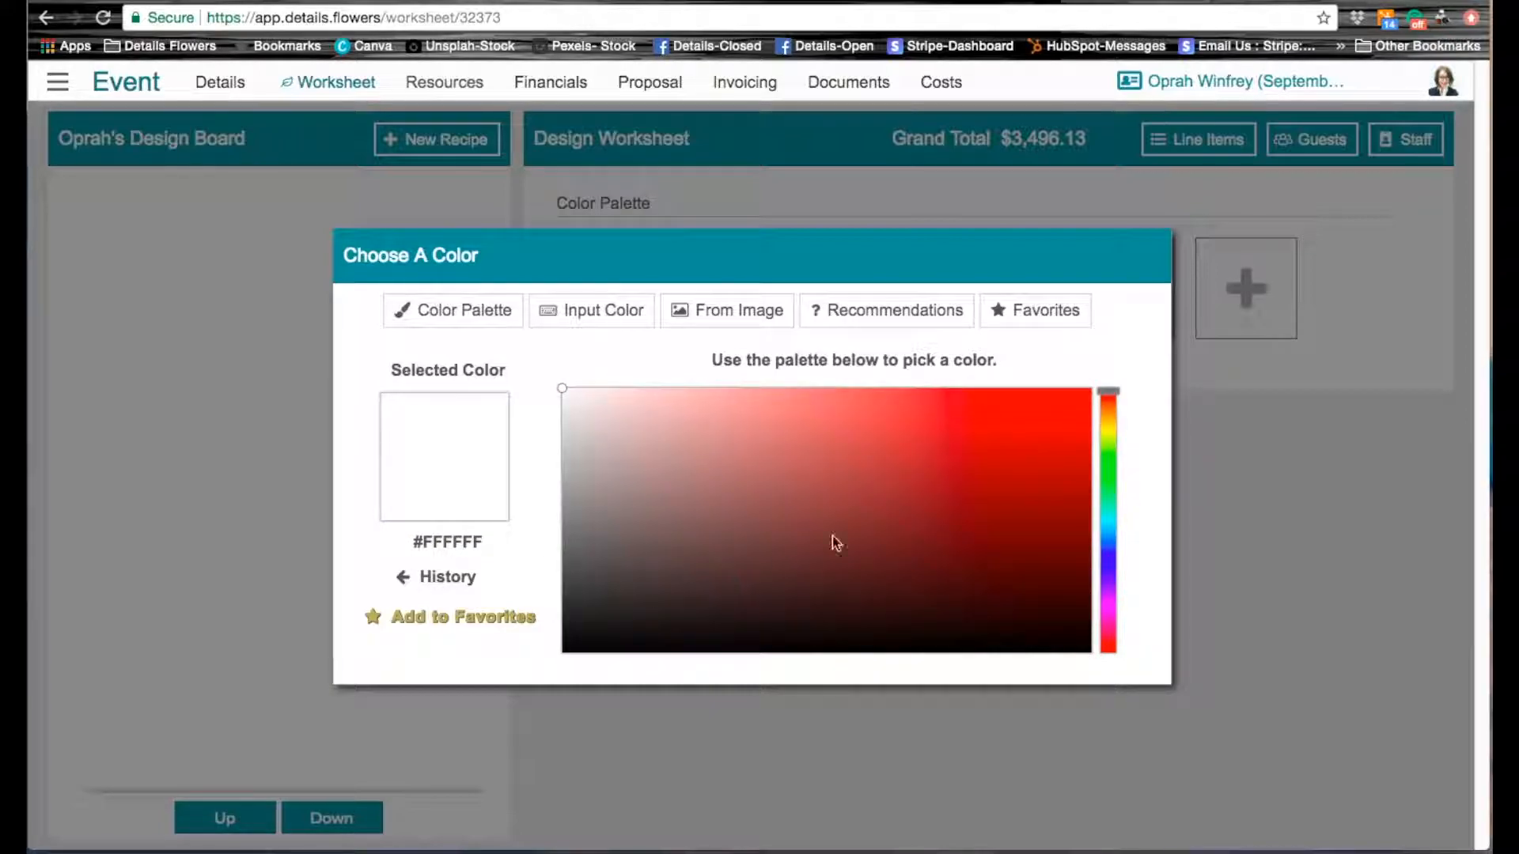
pyautogui.moveTo(1109, 392); pyautogui.dragTo(1120, 479)
pyautogui.moveTo(561, 386)
pyautogui.mouseDown()
pyautogui.moveTo(615, 453)
pyautogui.moveTo(706, 457)
pyautogui.mouseUp()
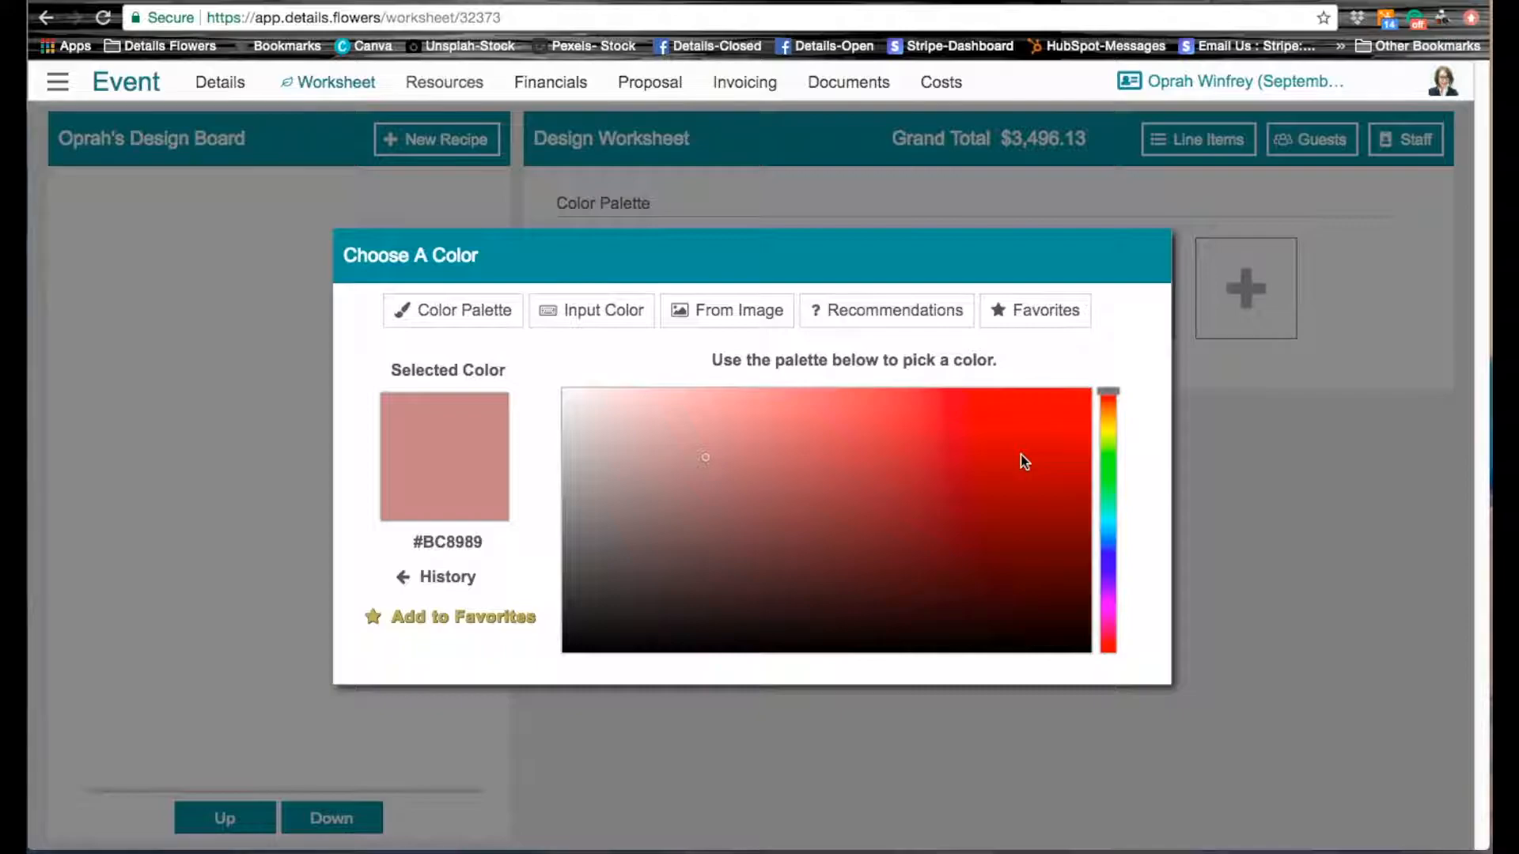
pyautogui.click(1414, 320)
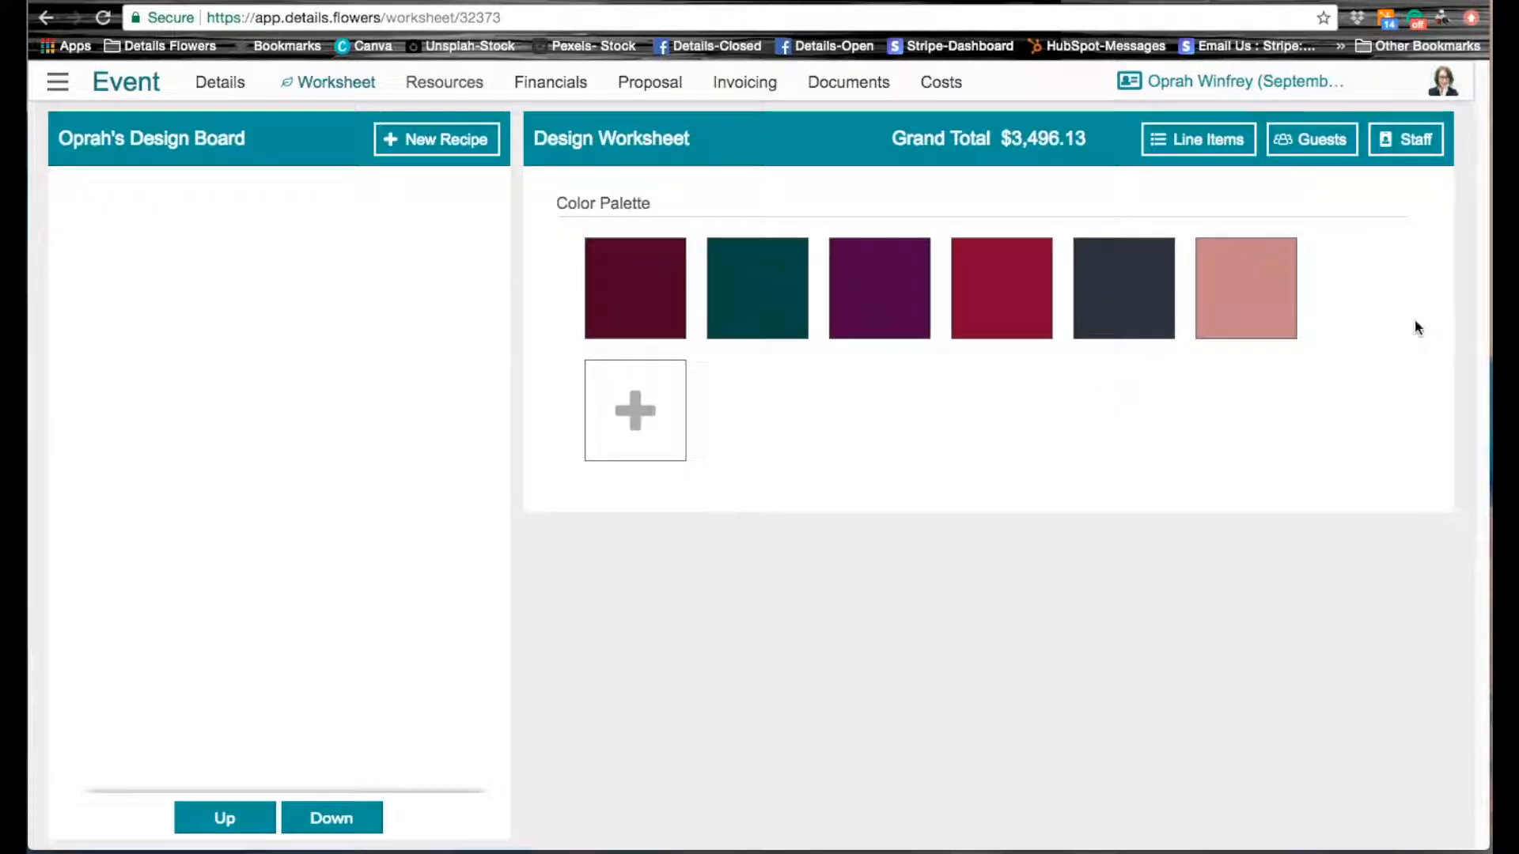
pyautogui.click(1248, 290)
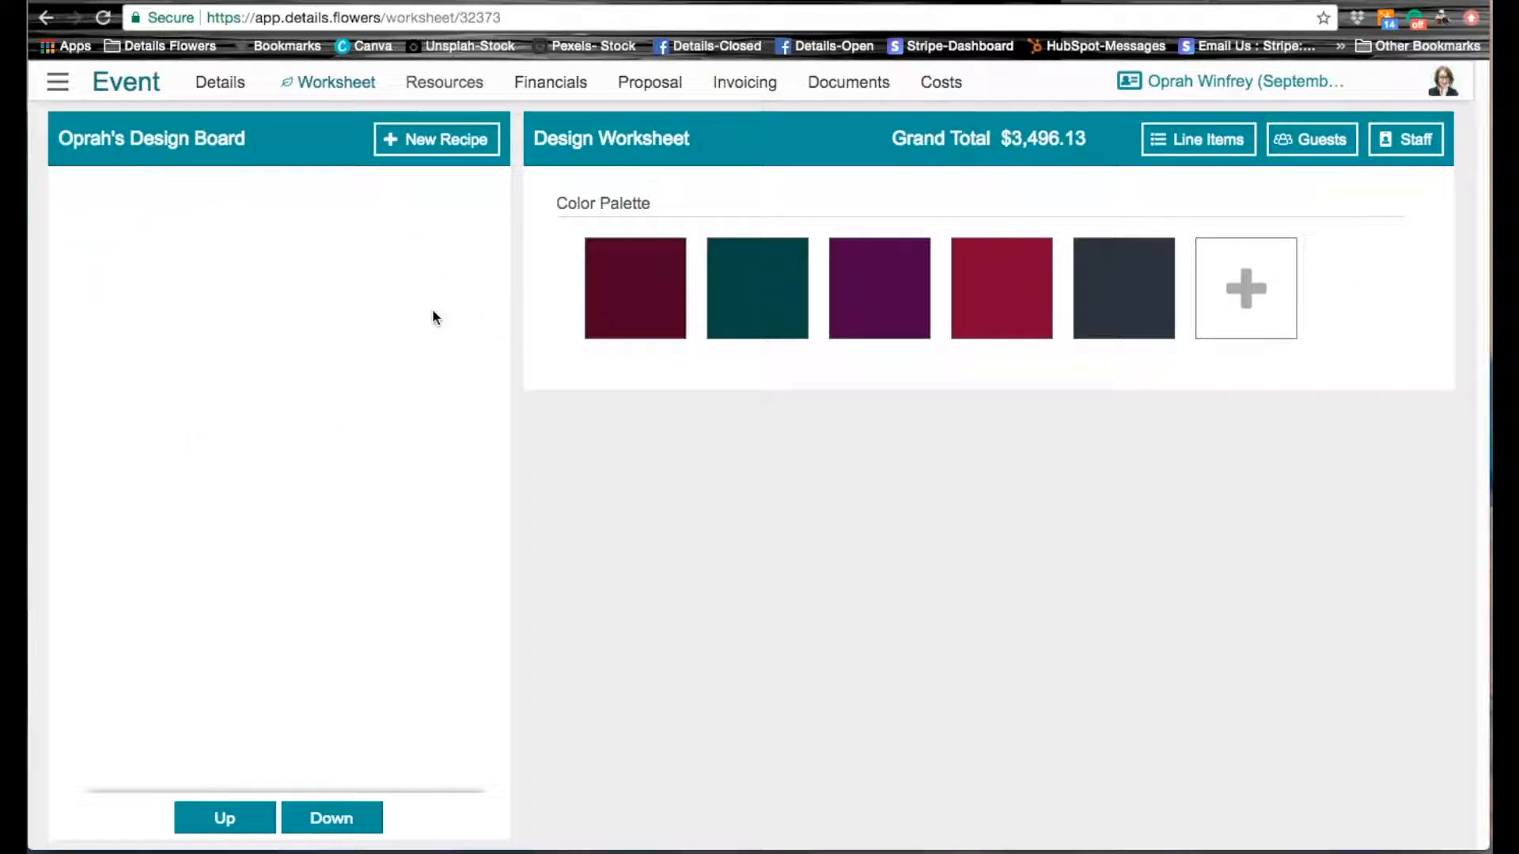
# Step: Upload all seven images from the inspiration folder to the design board as new recipes, and return to the worksheet's line items
pyautogui.click(428, 147)
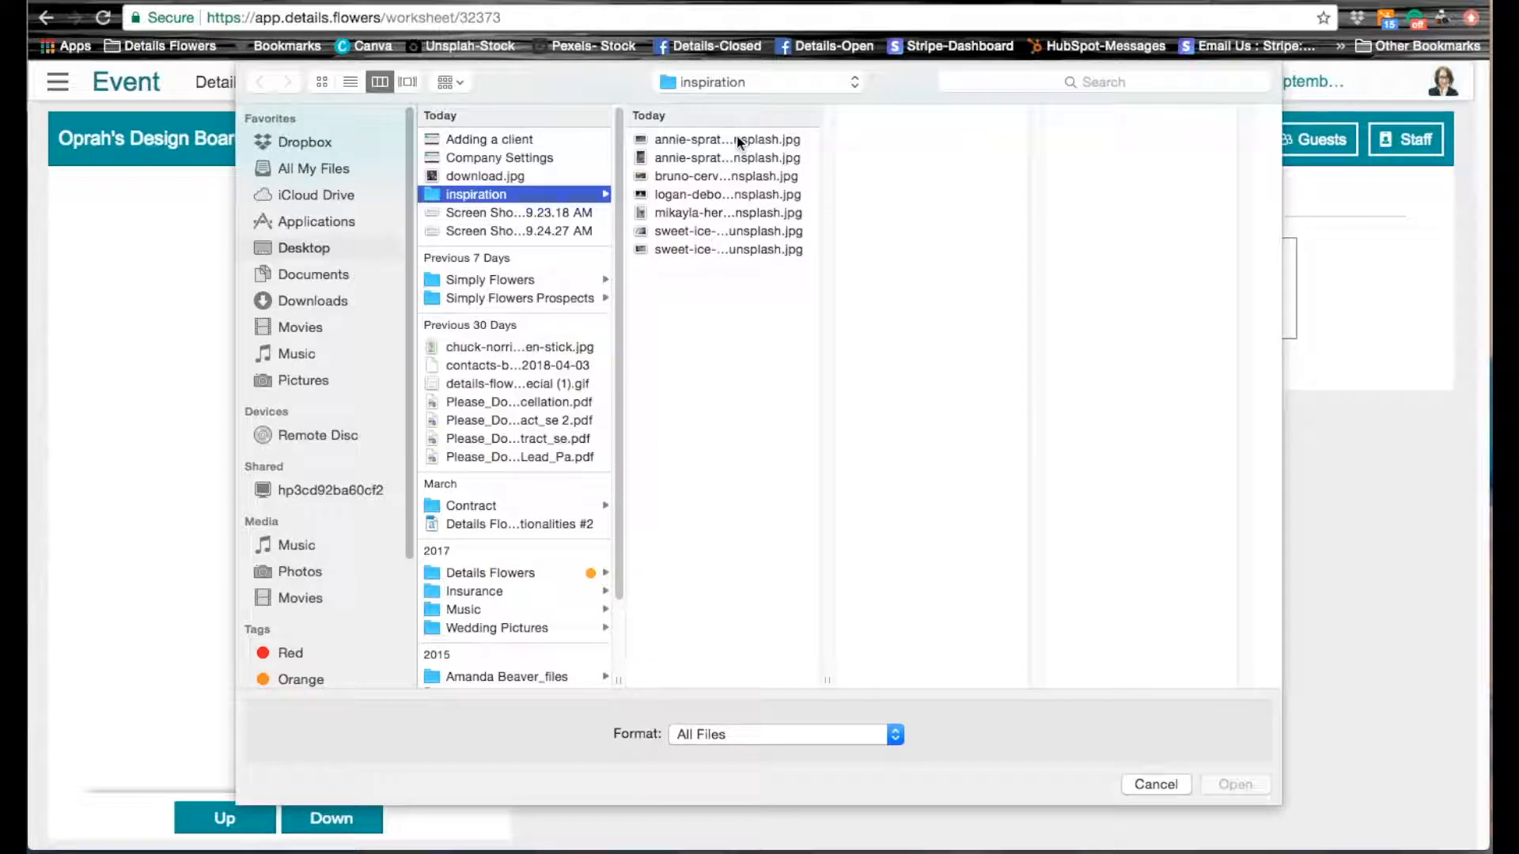
pyautogui.moveTo(736, 138); pyautogui.dragTo(750, 256)
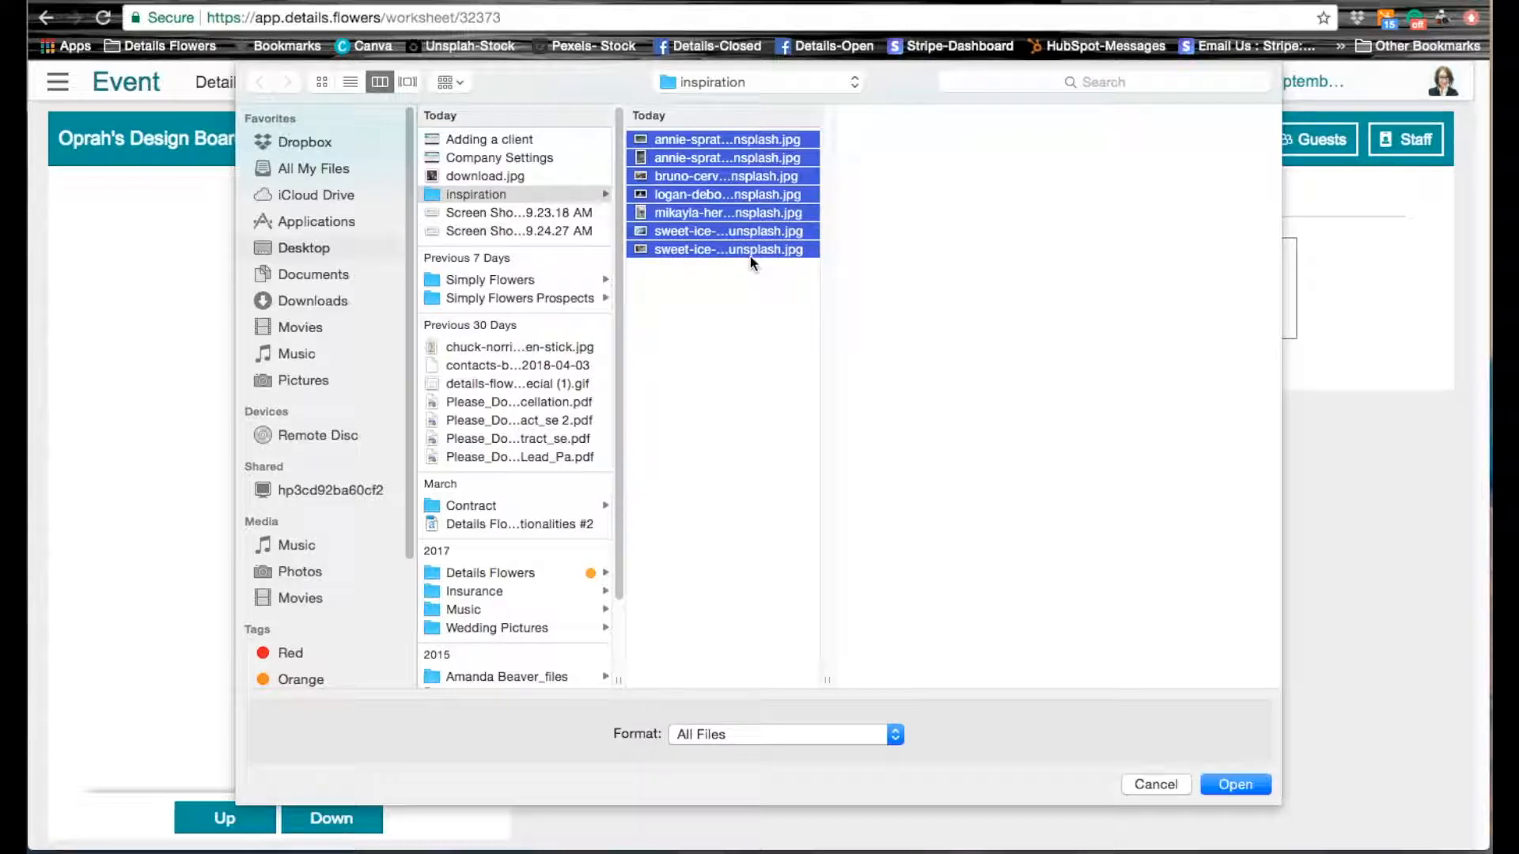
pyautogui.click(1238, 783)
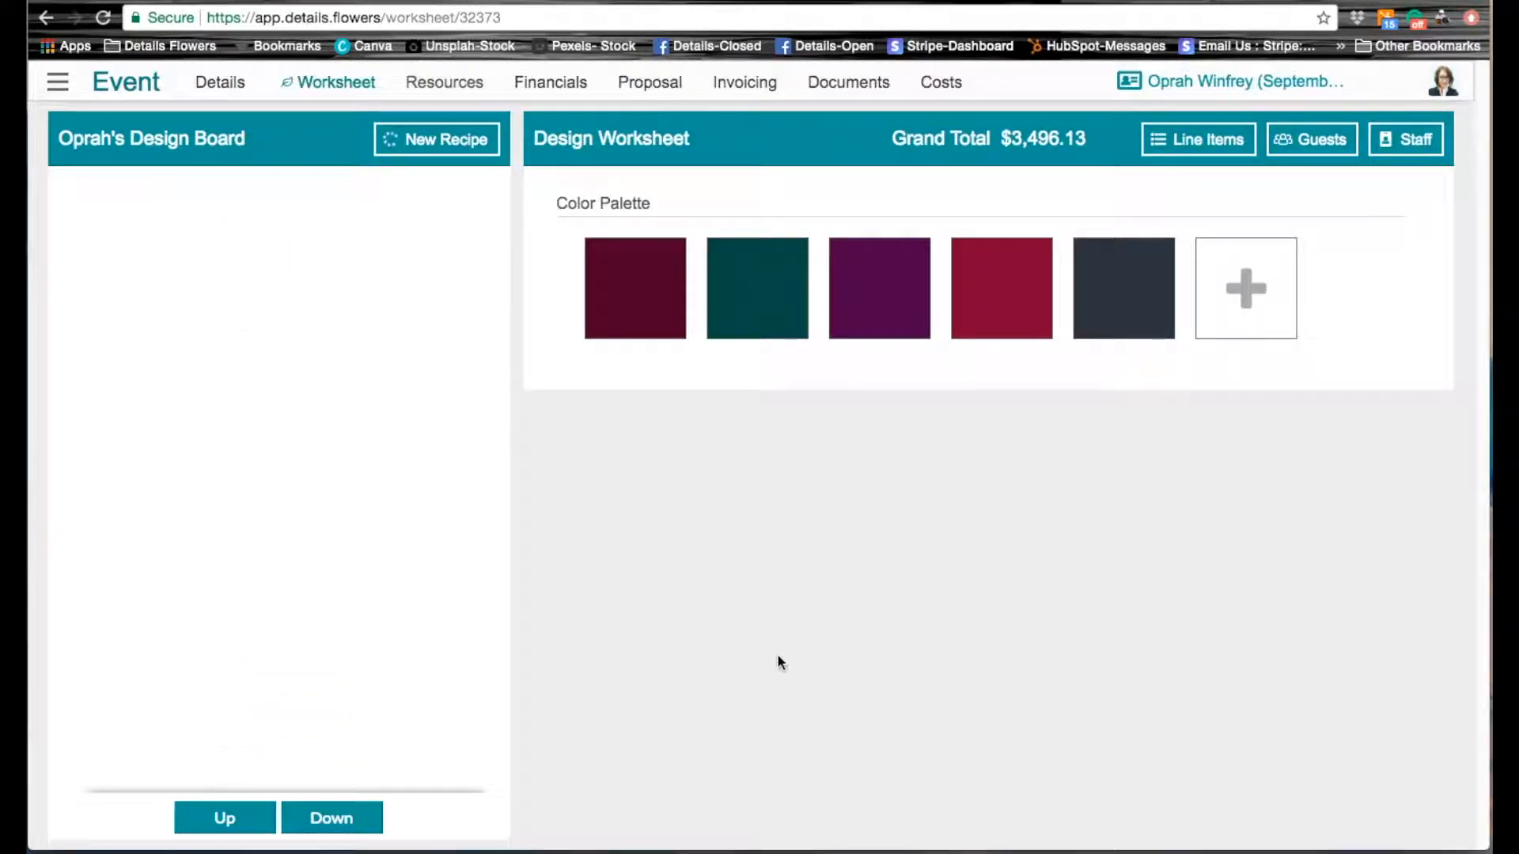
pyautogui.click(1212, 149)
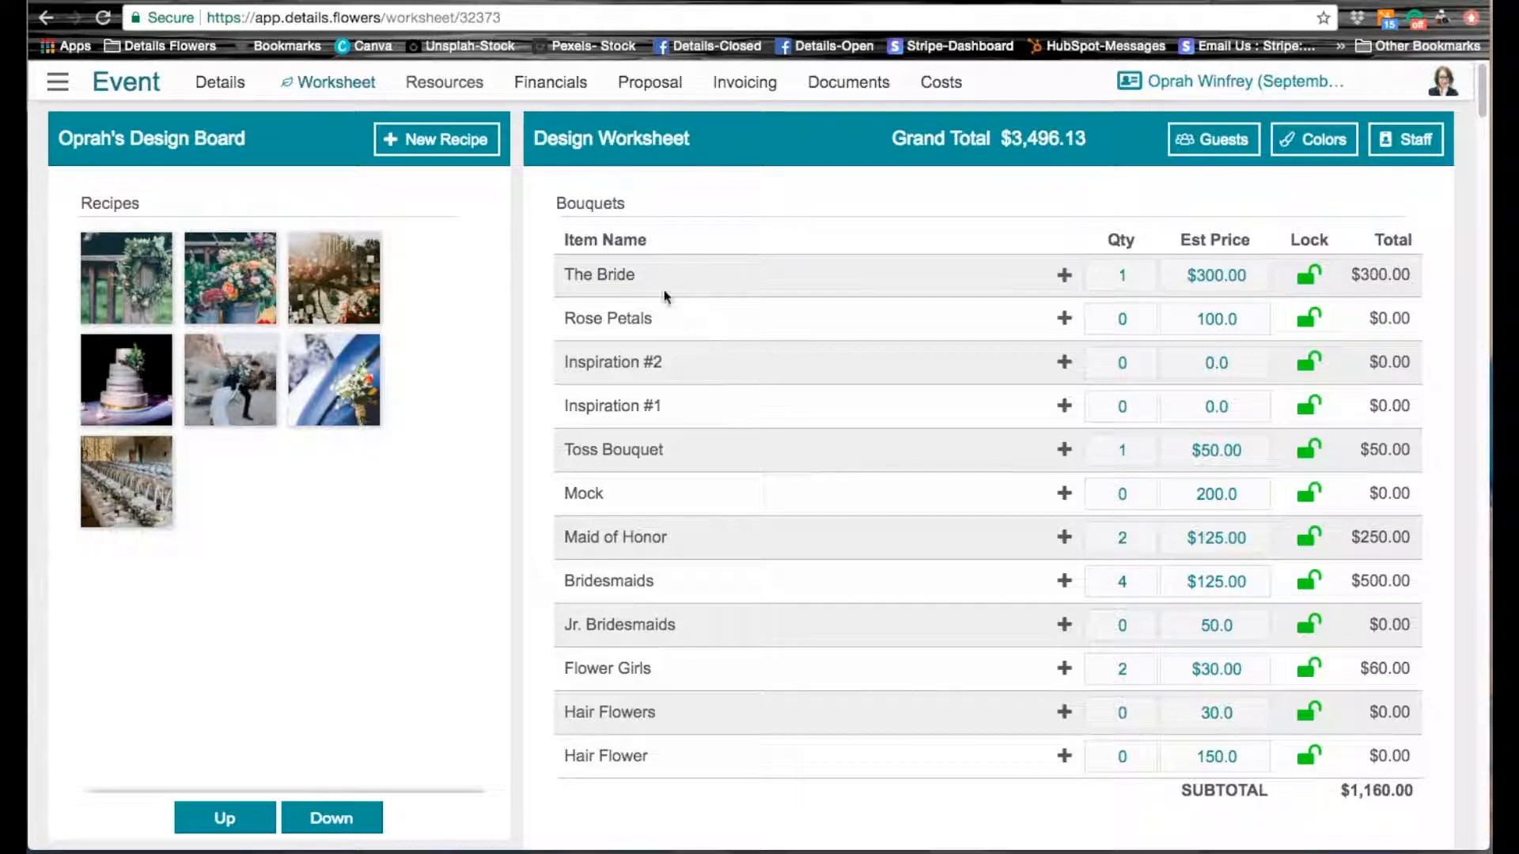
# Step: Open the event's item gallery, filter it by type Blooms & Greenery and color purple, and collapse the filter options
pyautogui.click(441, 90)
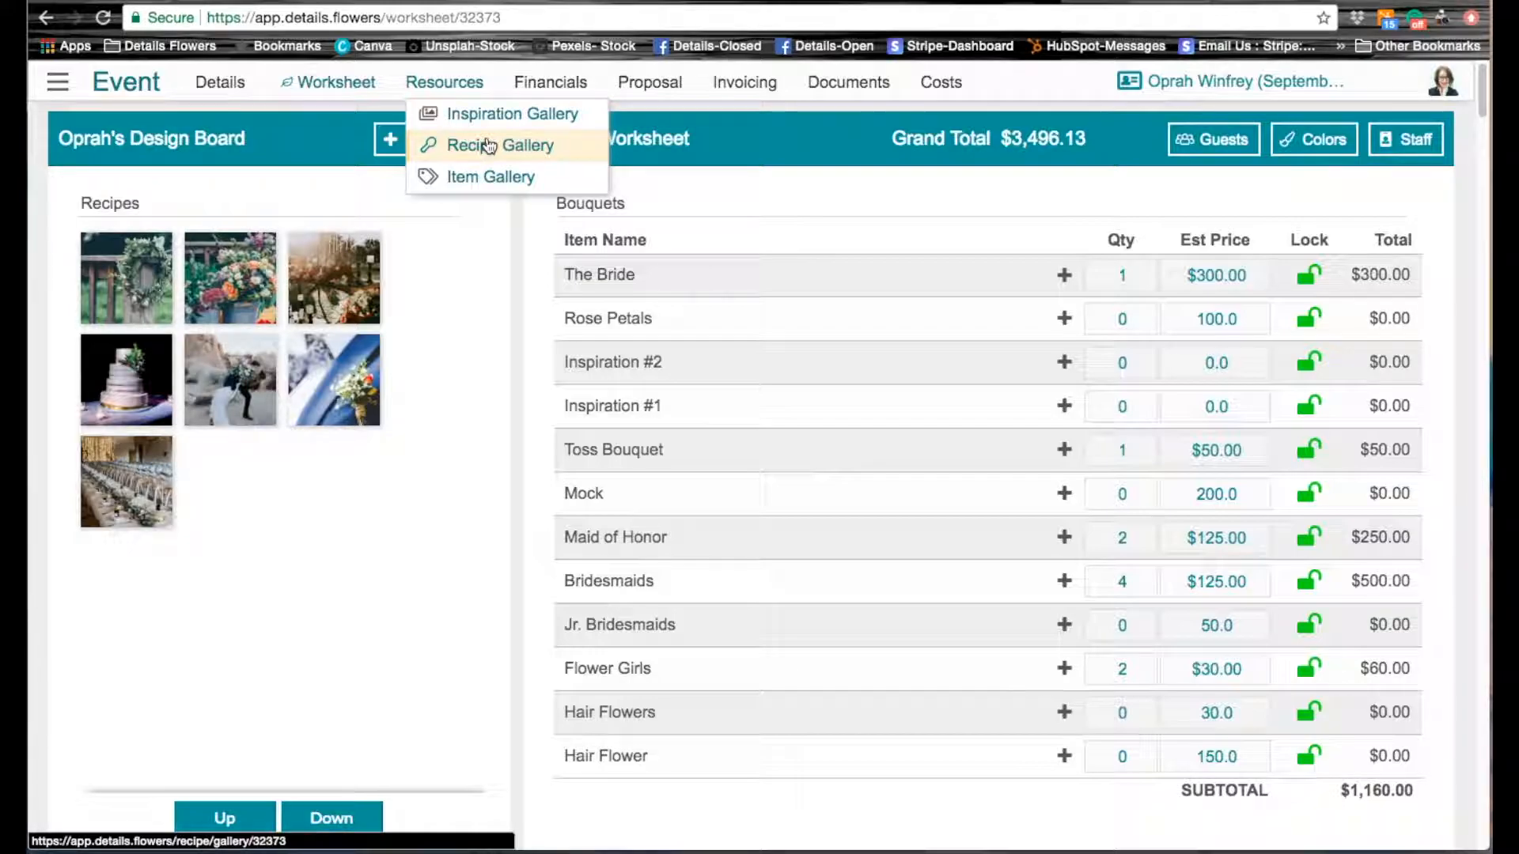
pyautogui.click(483, 179)
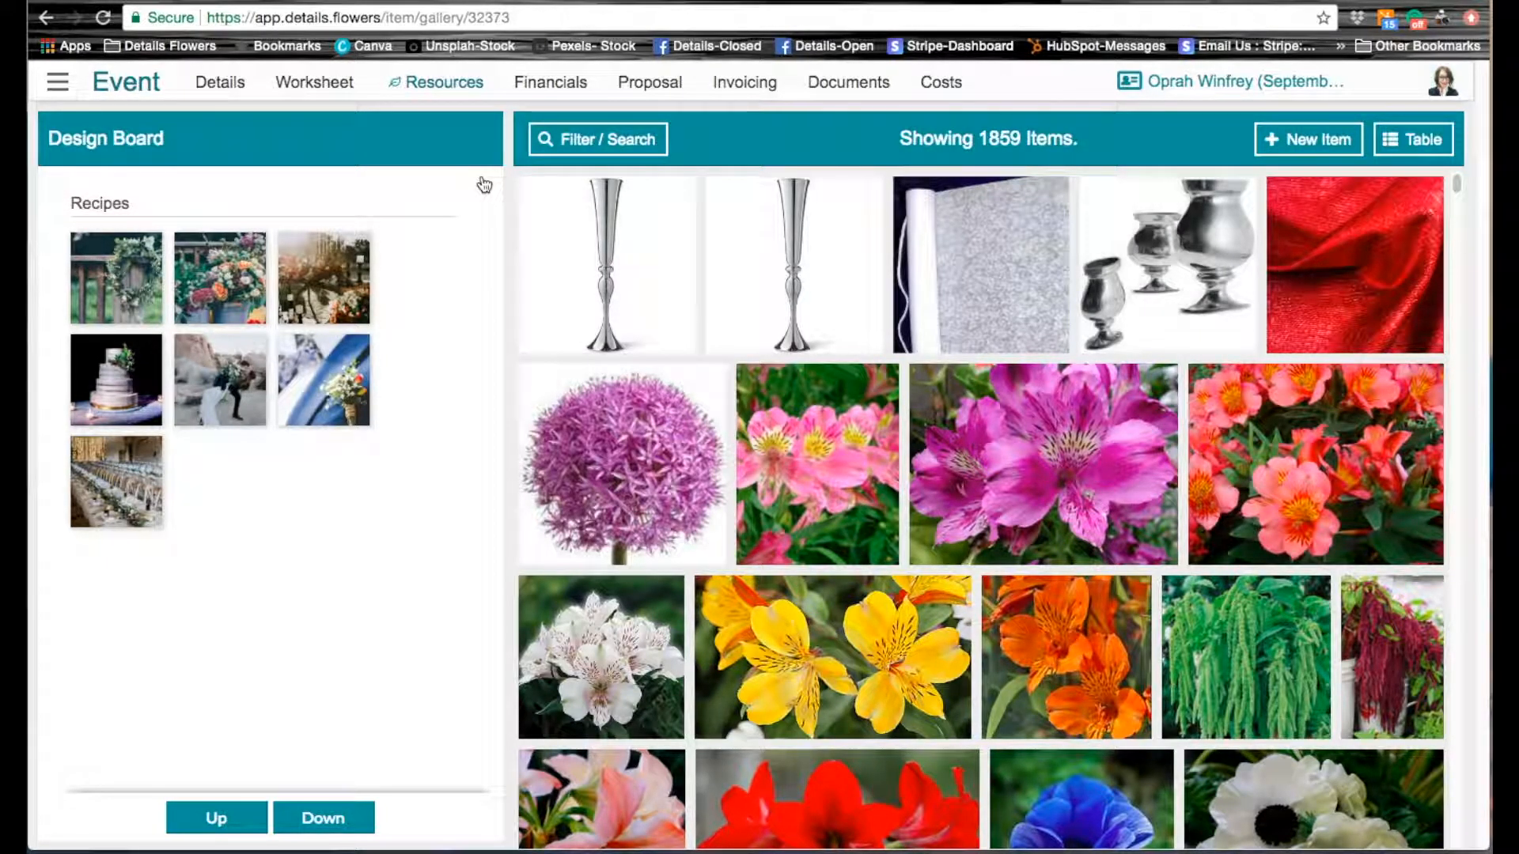
pyautogui.click(607, 145)
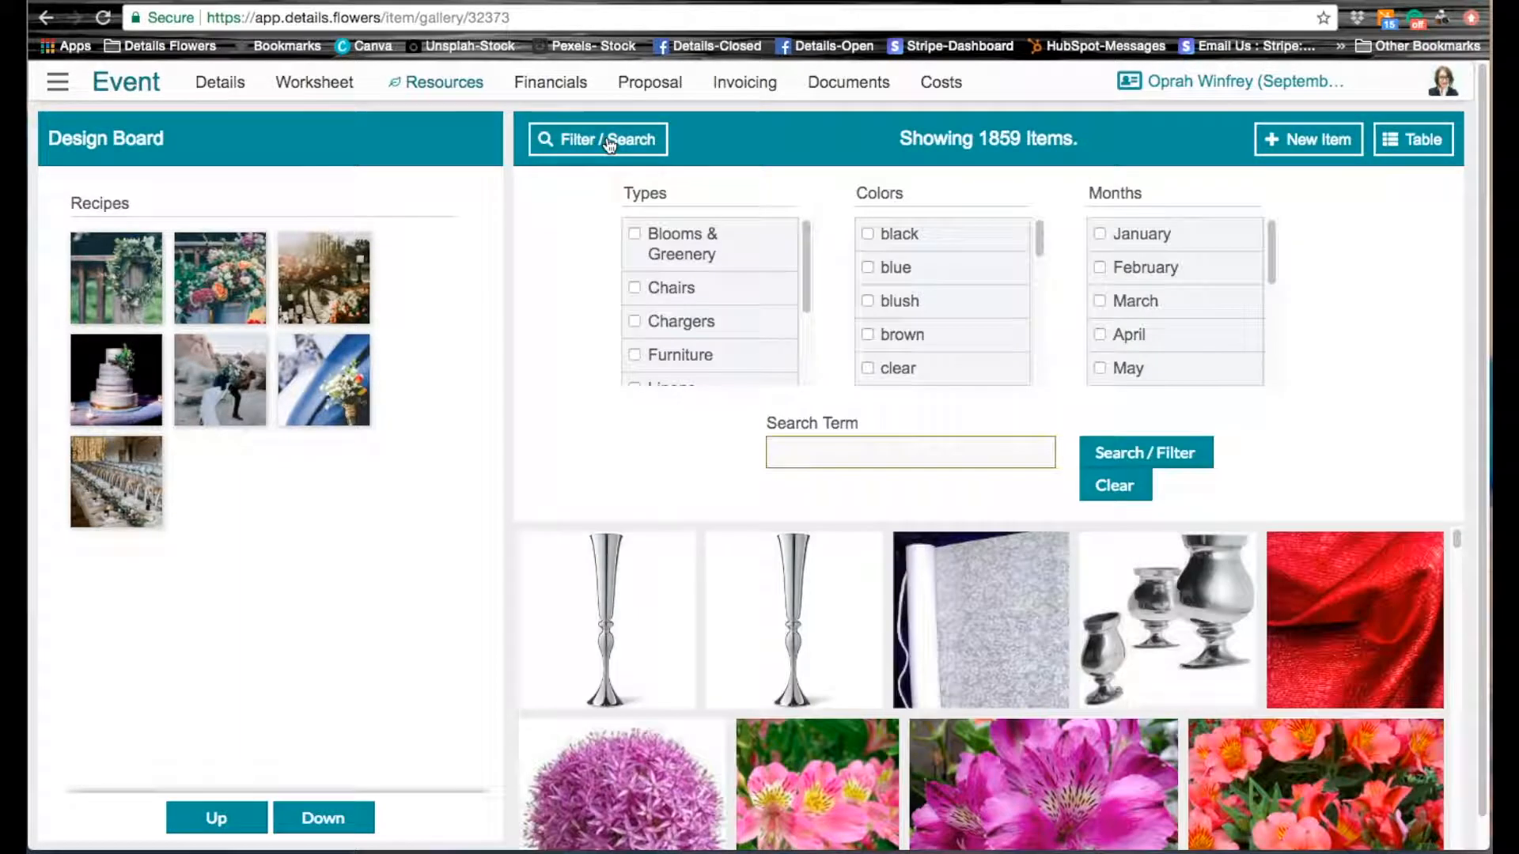
pyautogui.click(634, 235)
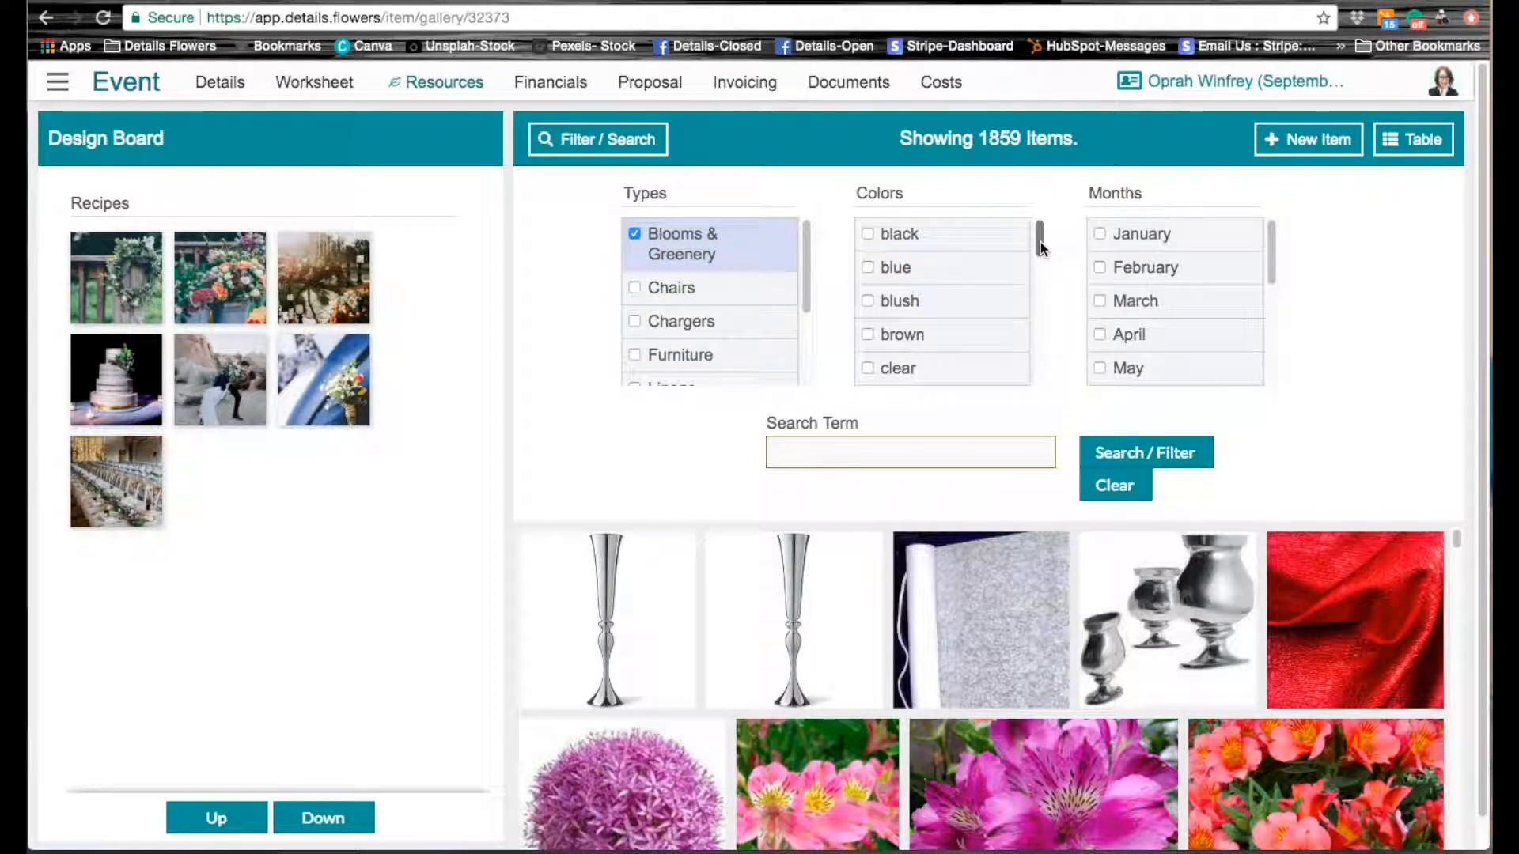
pyautogui.moveTo(1039, 247); pyautogui.dragTo(1041, 353)
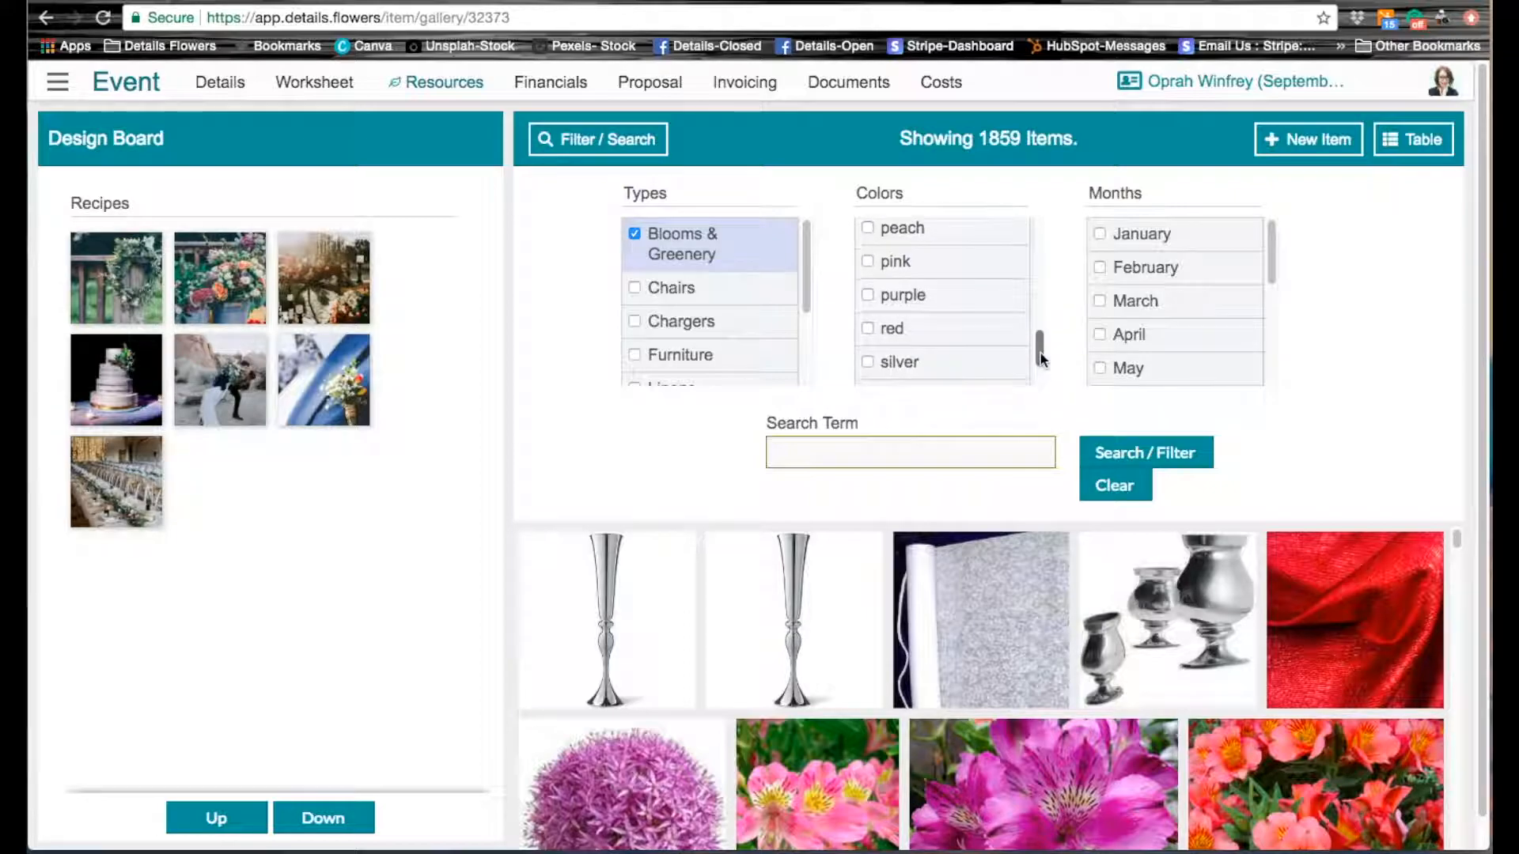
pyautogui.click(868, 295)
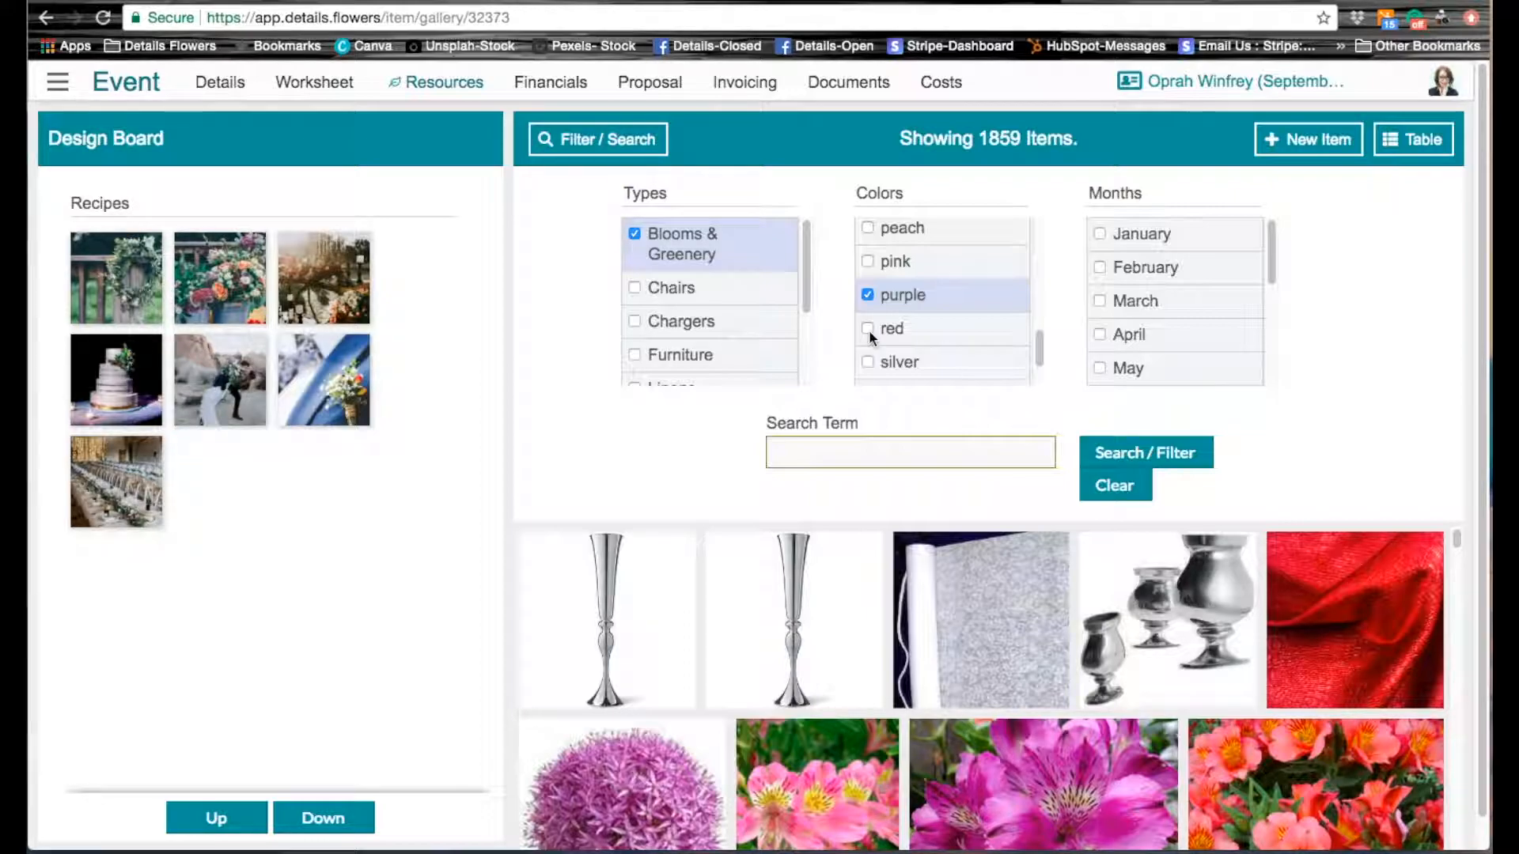
pyautogui.click(1172, 456)
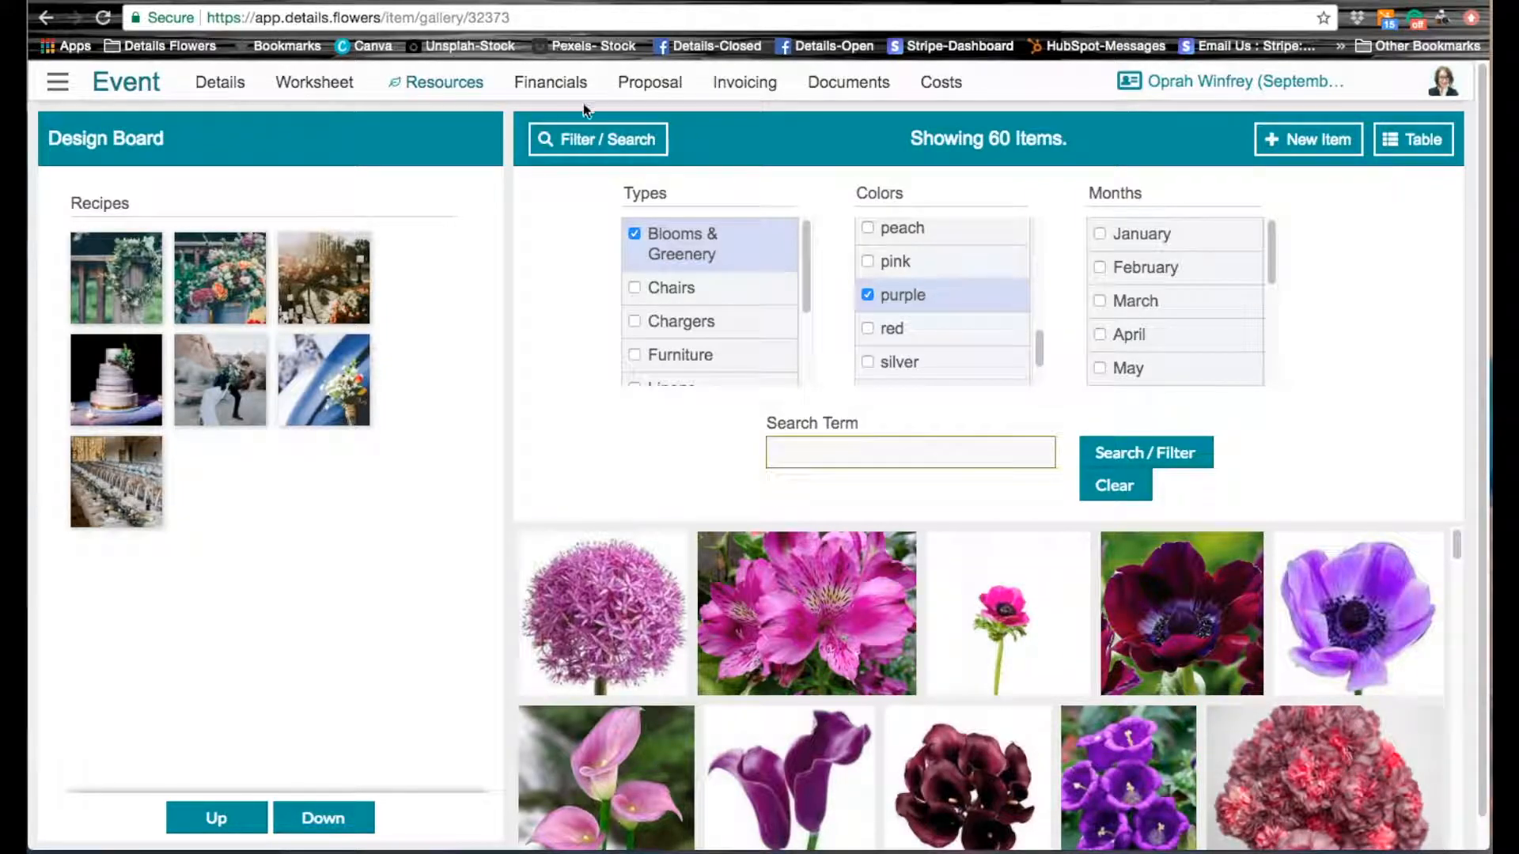
pyautogui.click(601, 148)
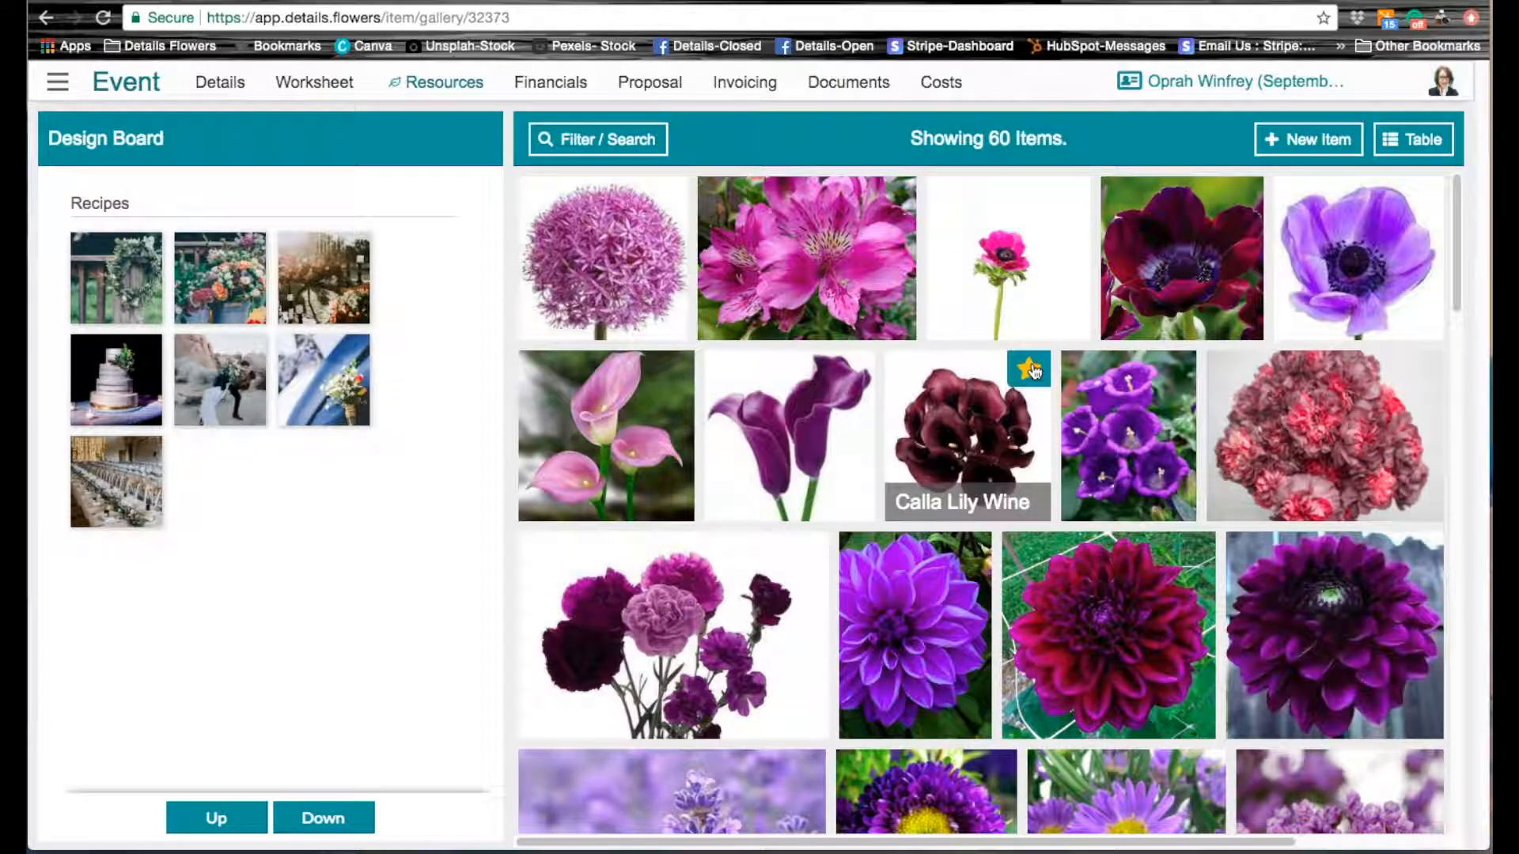
# Step: Mark Calla Lily Wine and the dark burgundy anemone as favorites for the design board
pyautogui.click(1029, 368)
pyautogui.scroll(-3, 1217, 553)
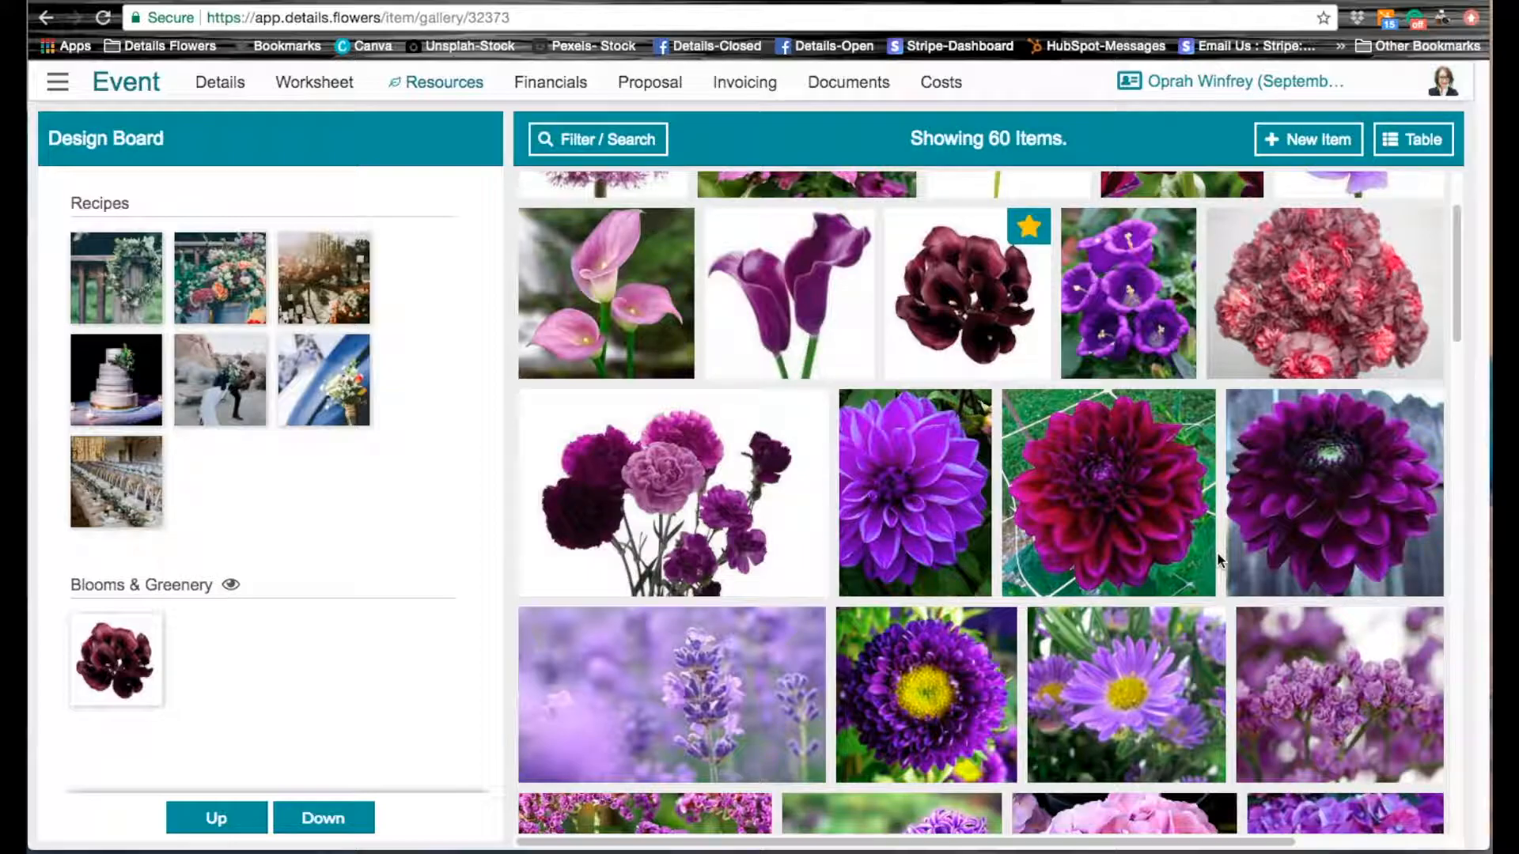
pyautogui.scroll(3, 1217, 552)
pyautogui.moveTo(1230, 216)
pyautogui.click(1240, 197)
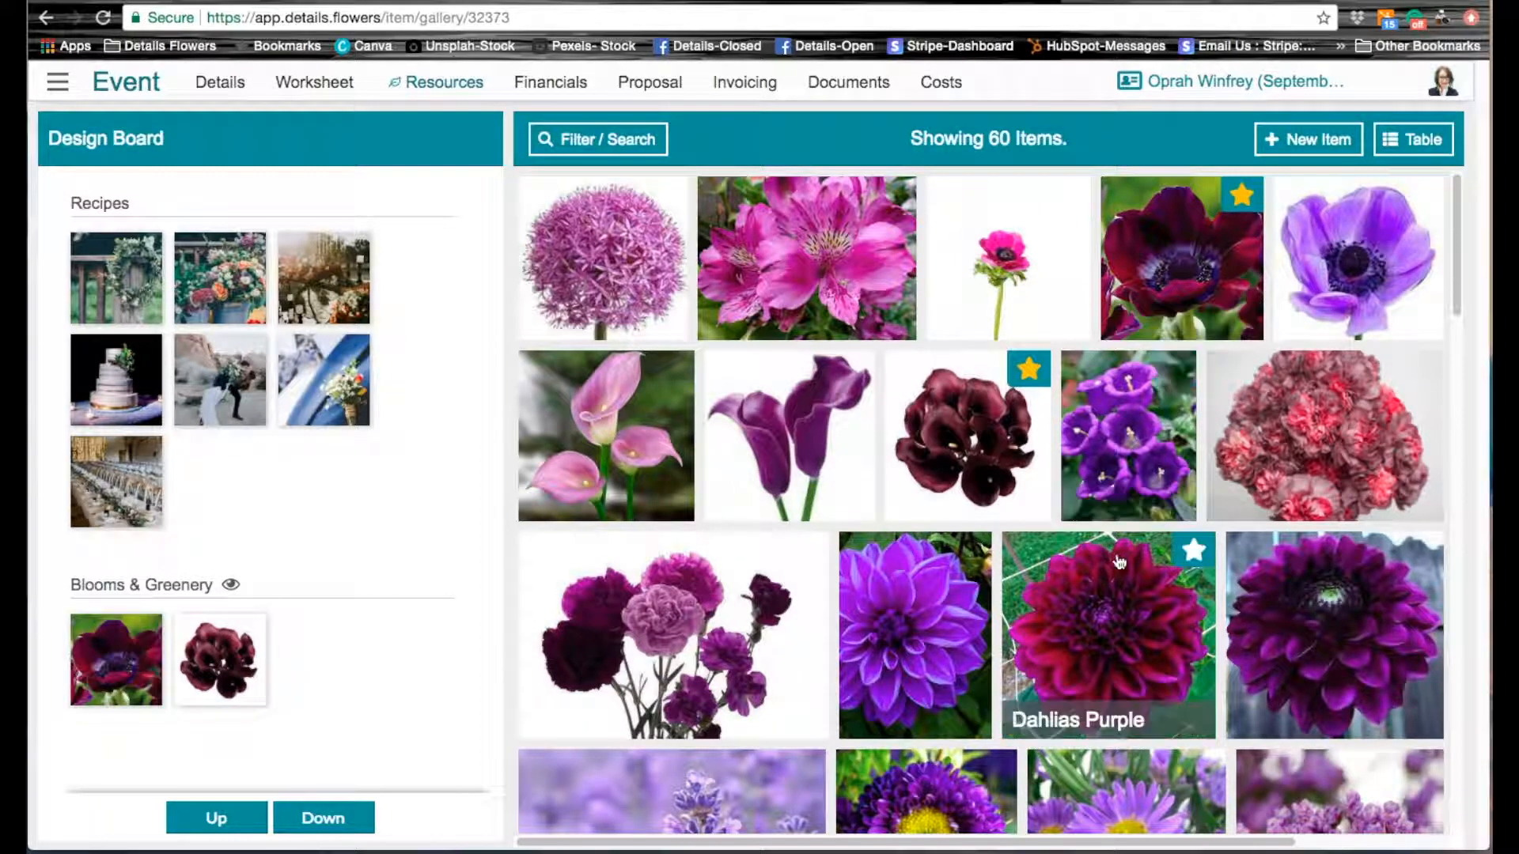
# Step: Favorite the deep purple single-bloom orchid and Ranunculus Purple for the design board
pyautogui.scroll(-5, 1178, 655)
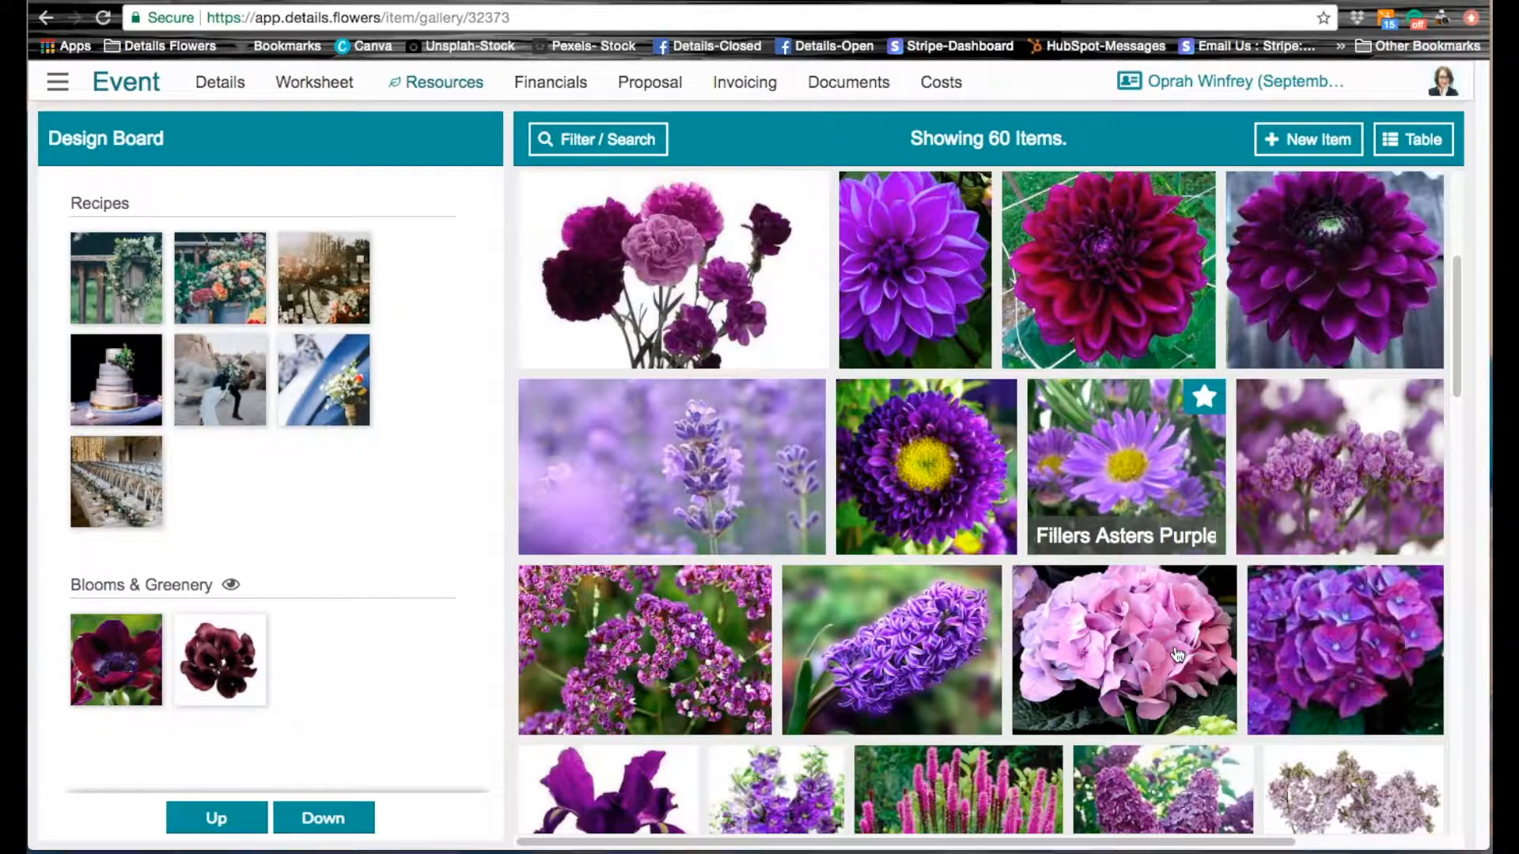
pyautogui.scroll(-7, 1178, 655)
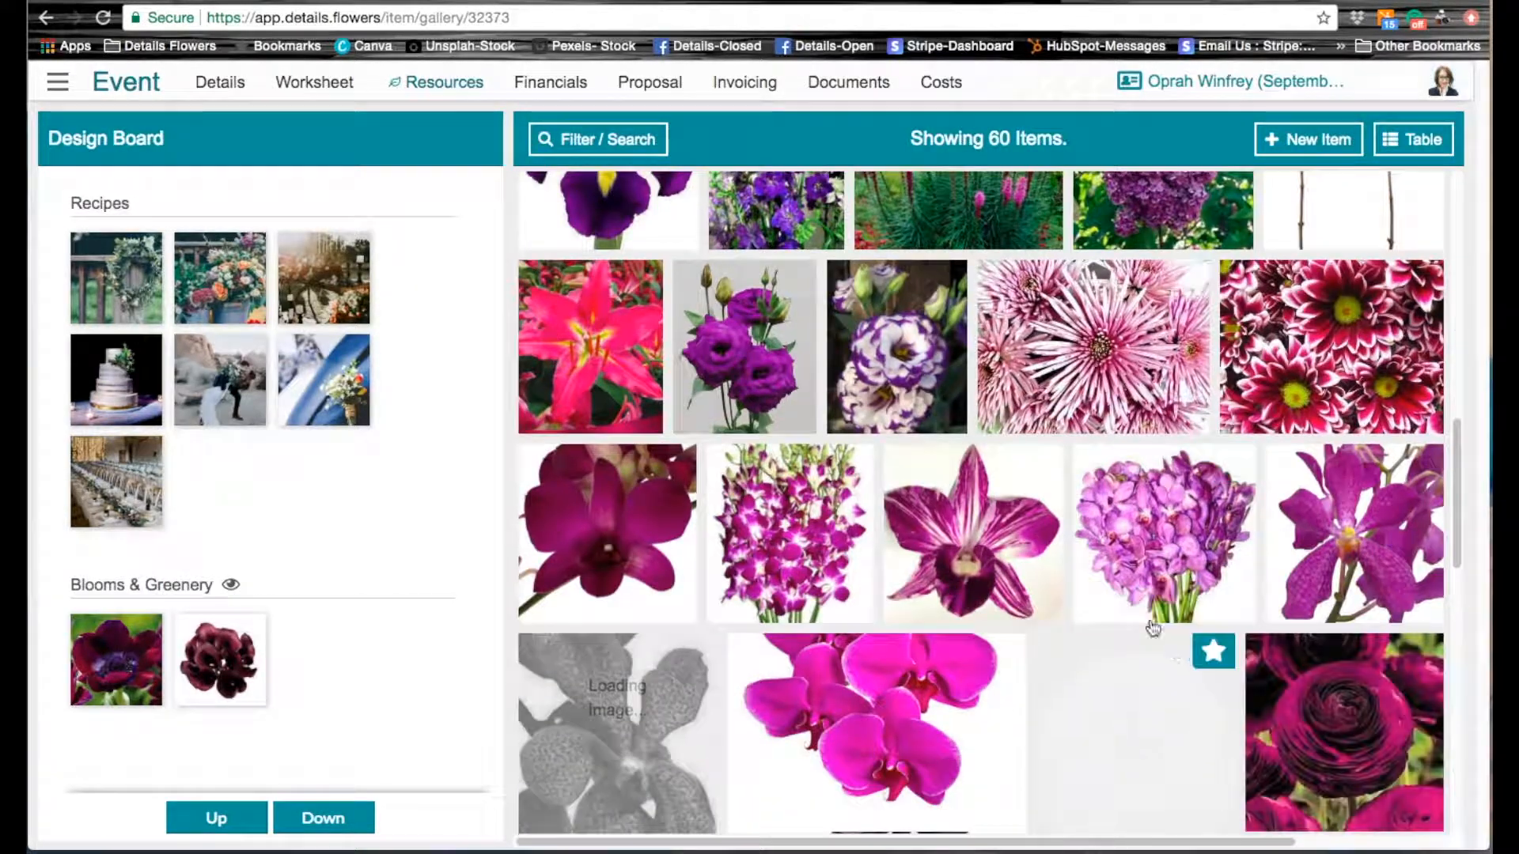
pyautogui.click(675, 463)
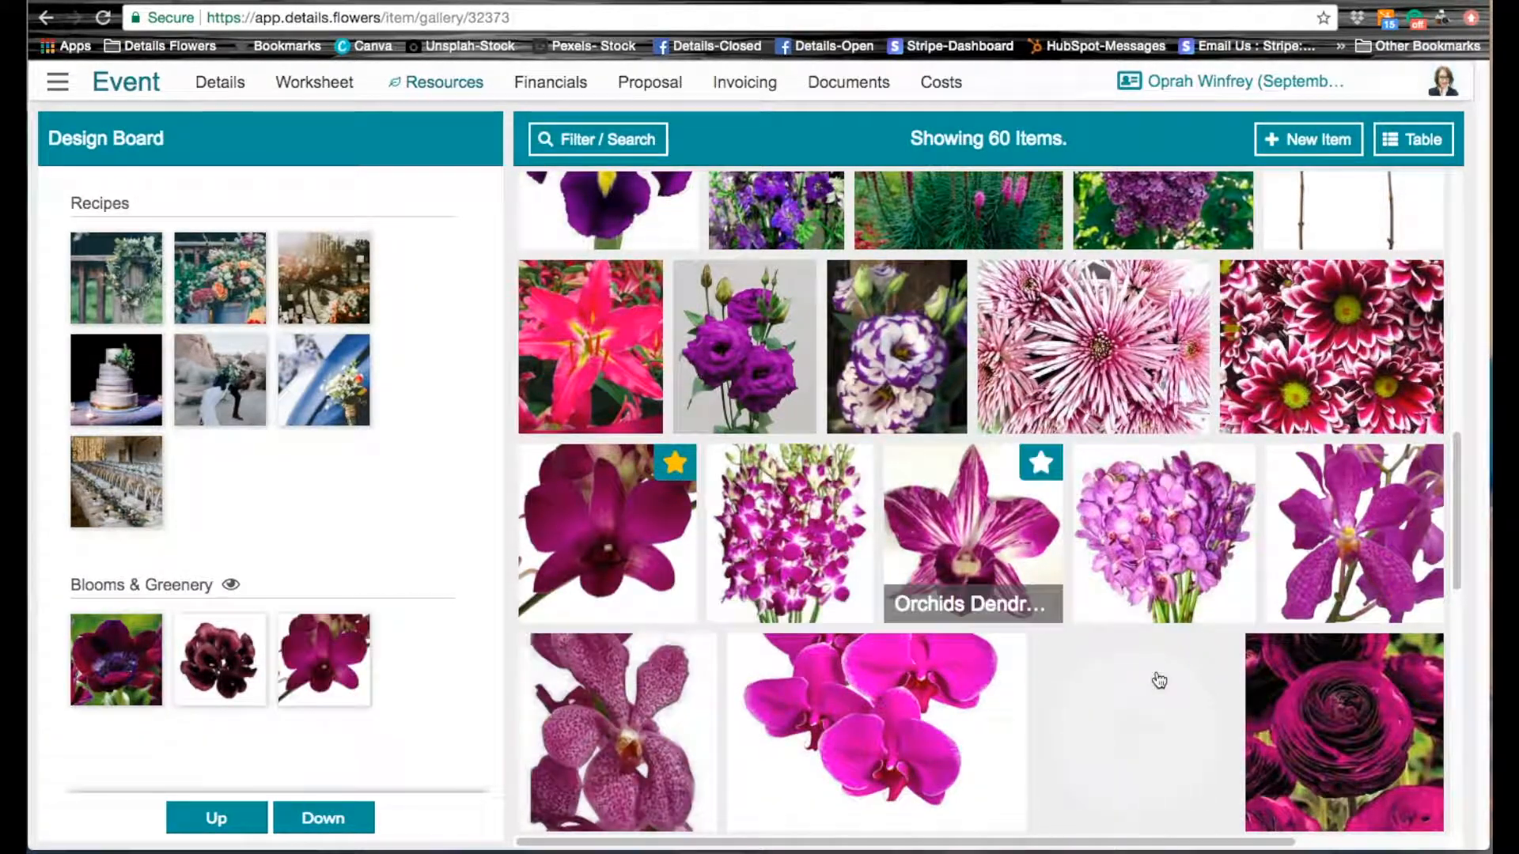
pyautogui.click(1415, 671)
pyautogui.scroll(-3, 1068, 663)
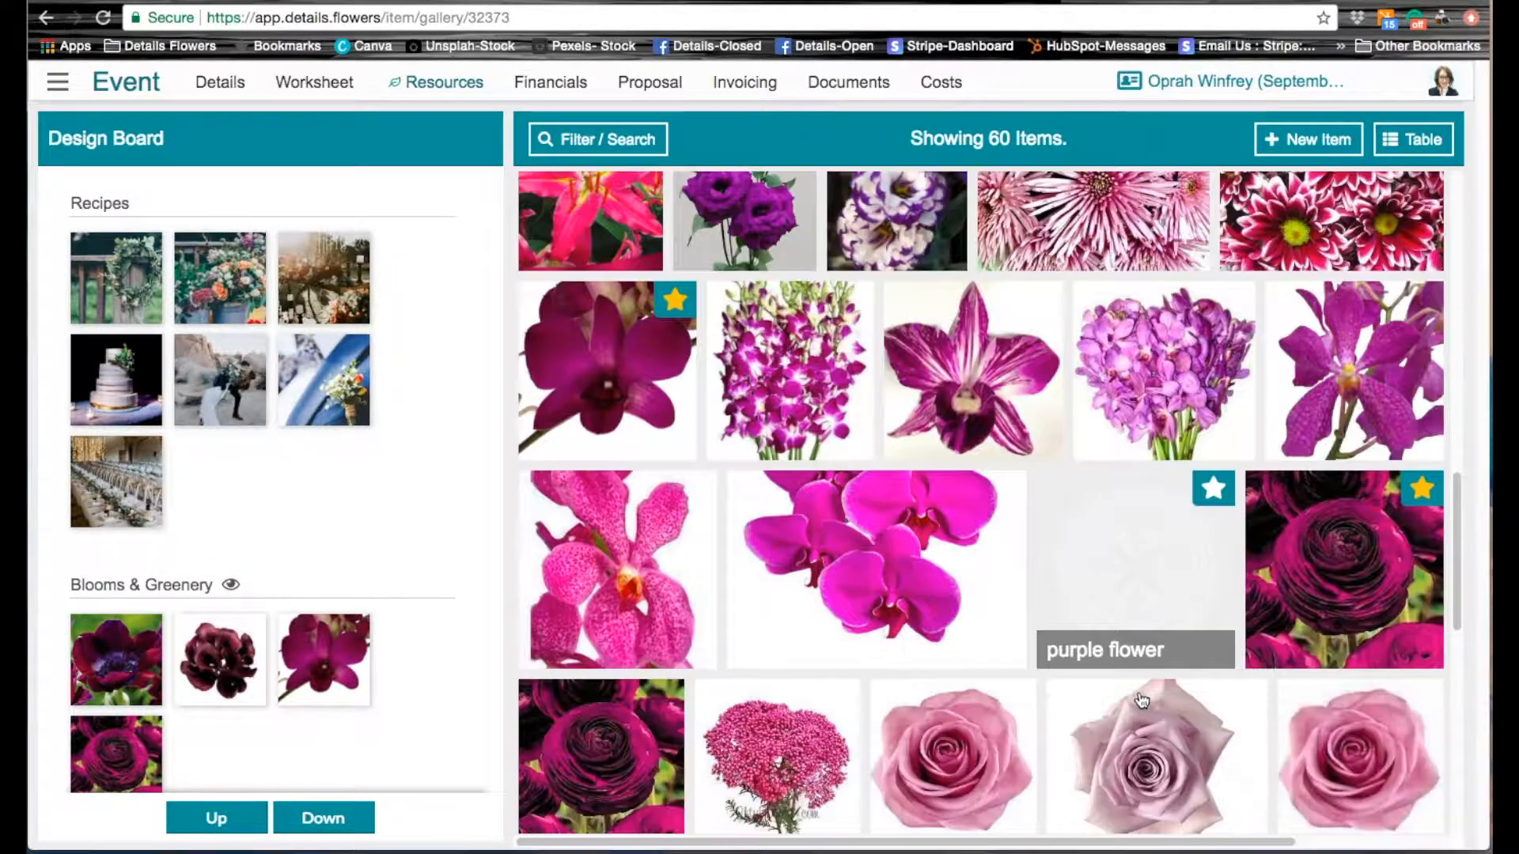
# Step: Favorite both dark burgundy scabiosas and the dark purple tulips for the design board
pyautogui.scroll(-6, 1142, 700)
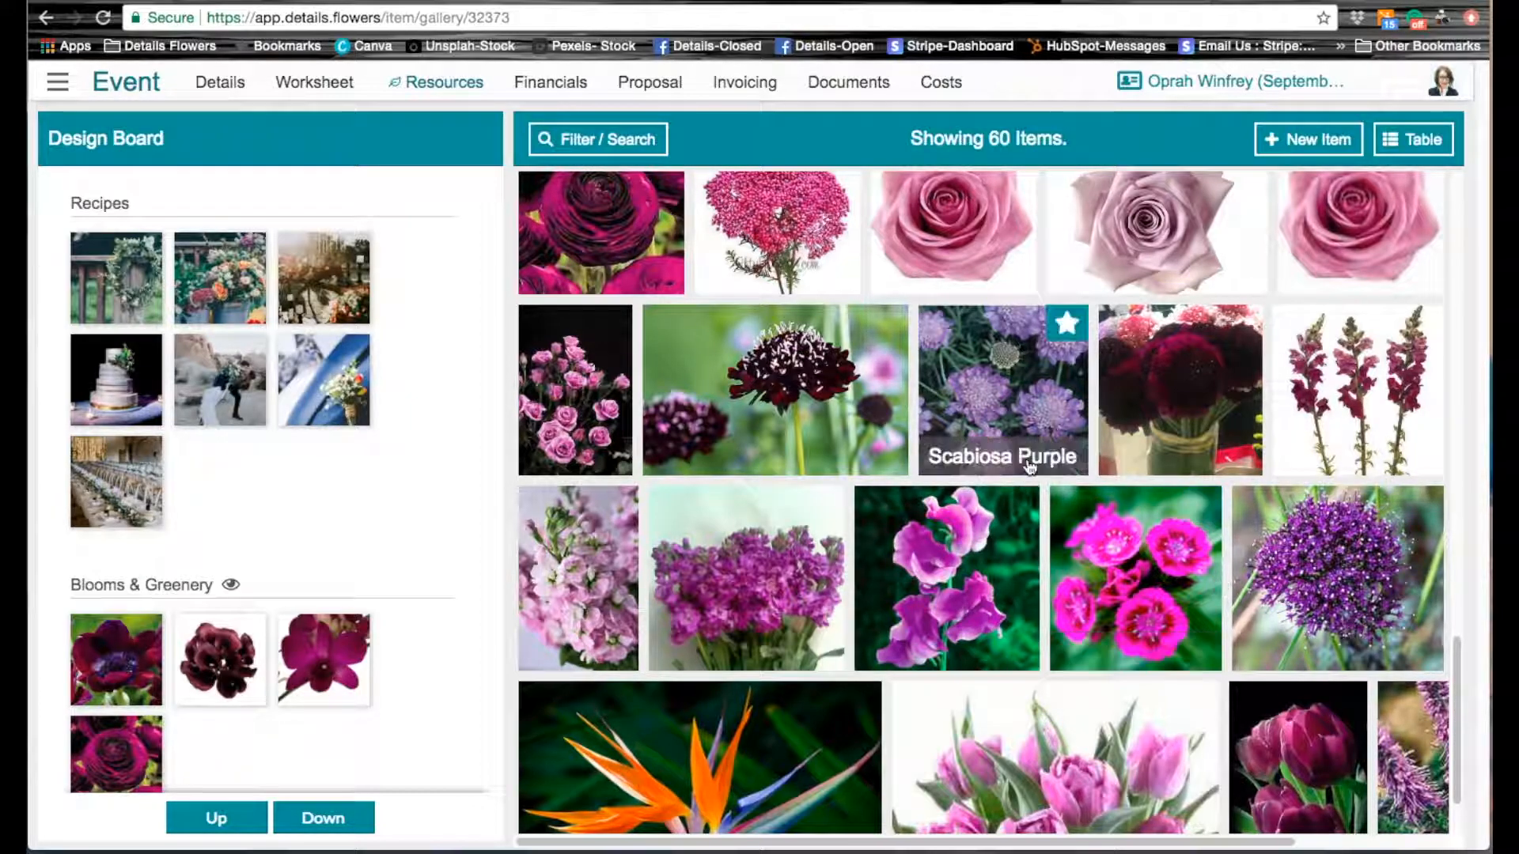
pyautogui.click(886, 323)
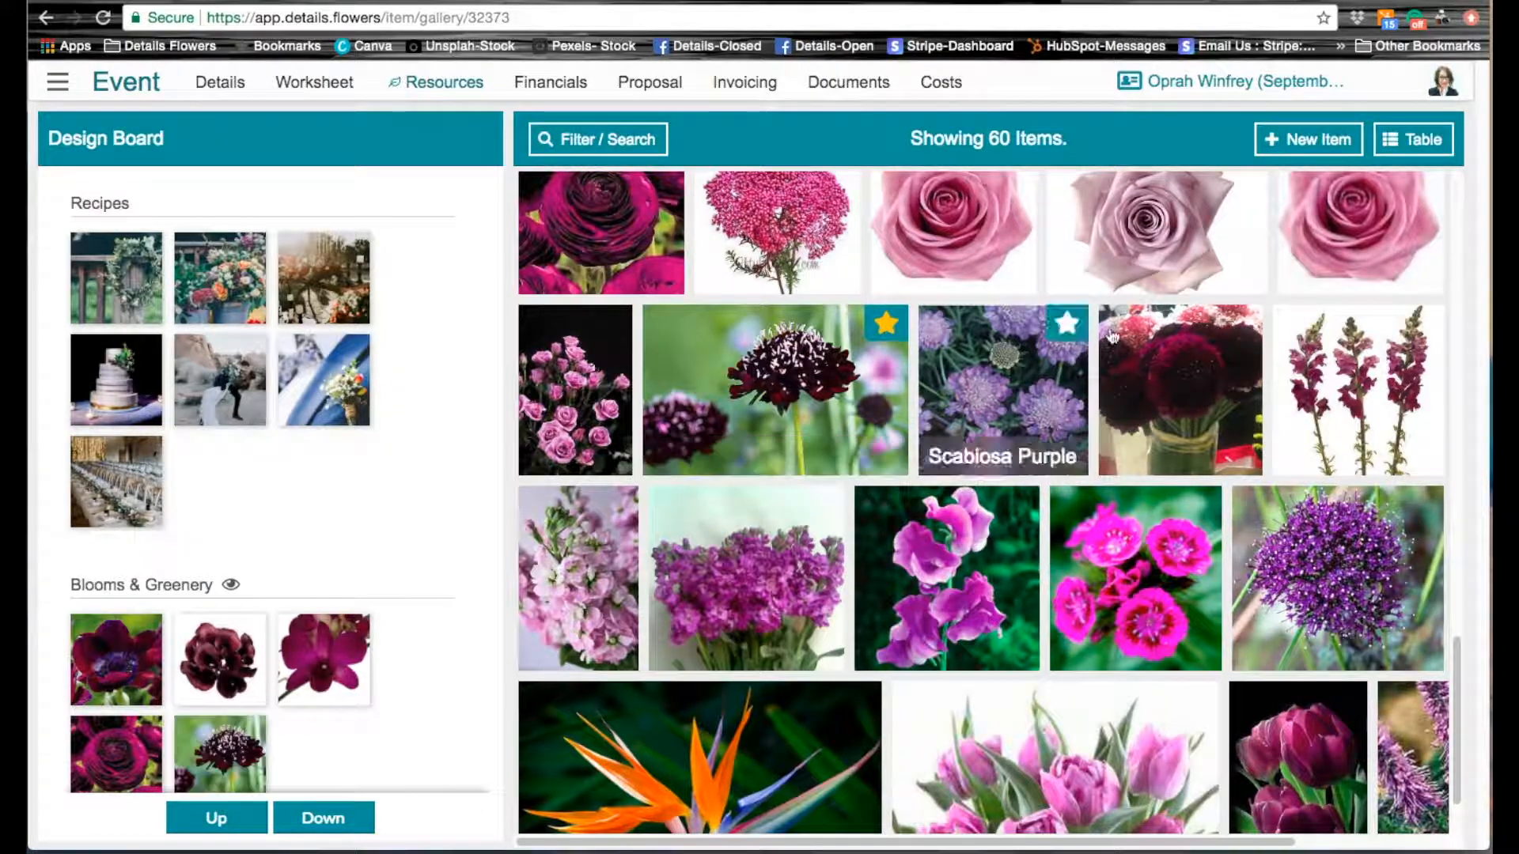
pyautogui.click(1241, 329)
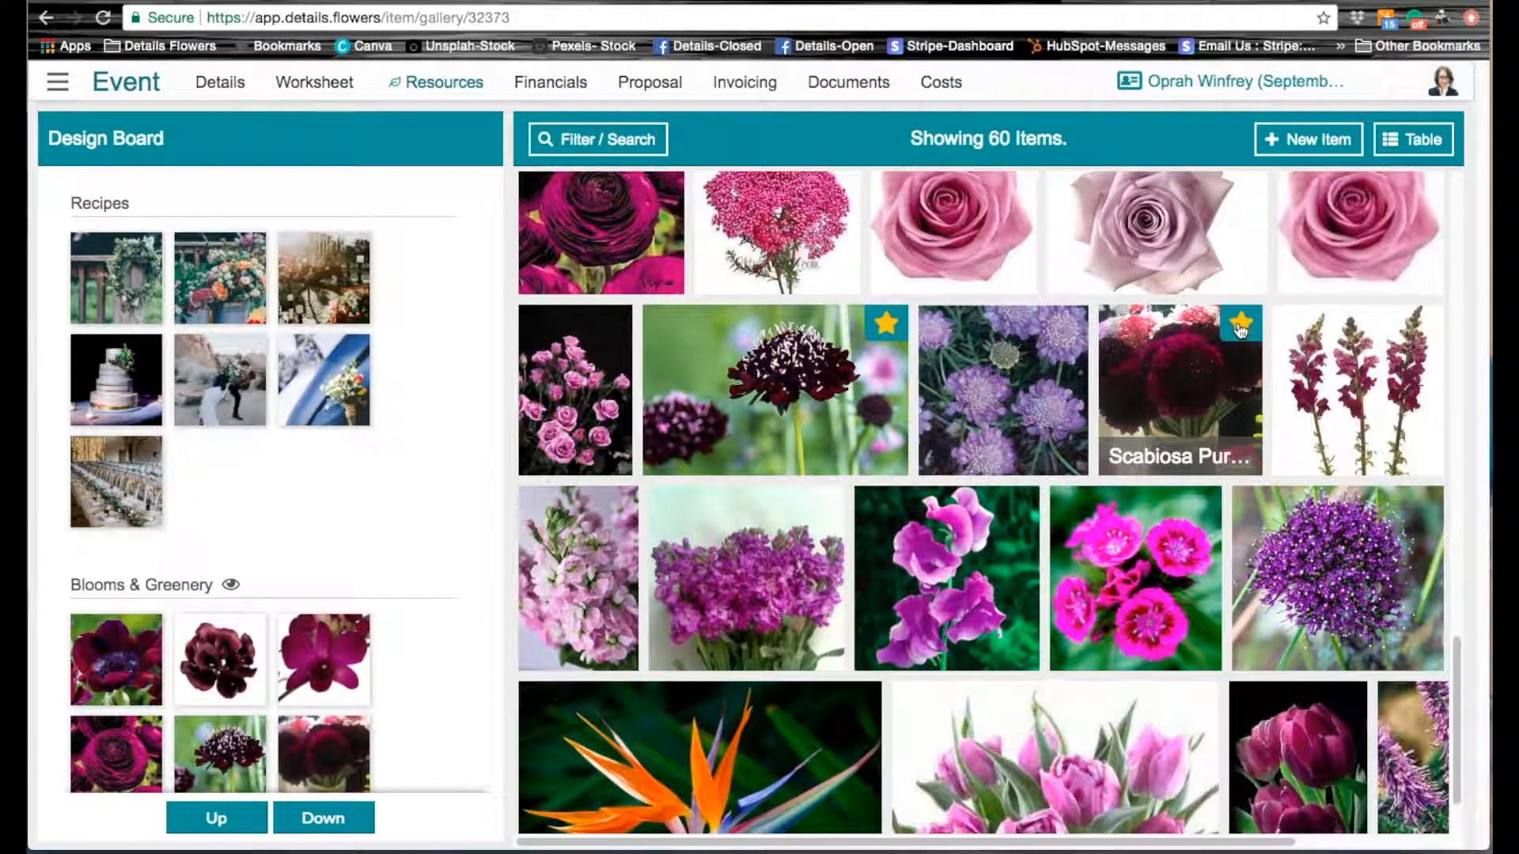
pyautogui.scroll(-2, 1332, 616)
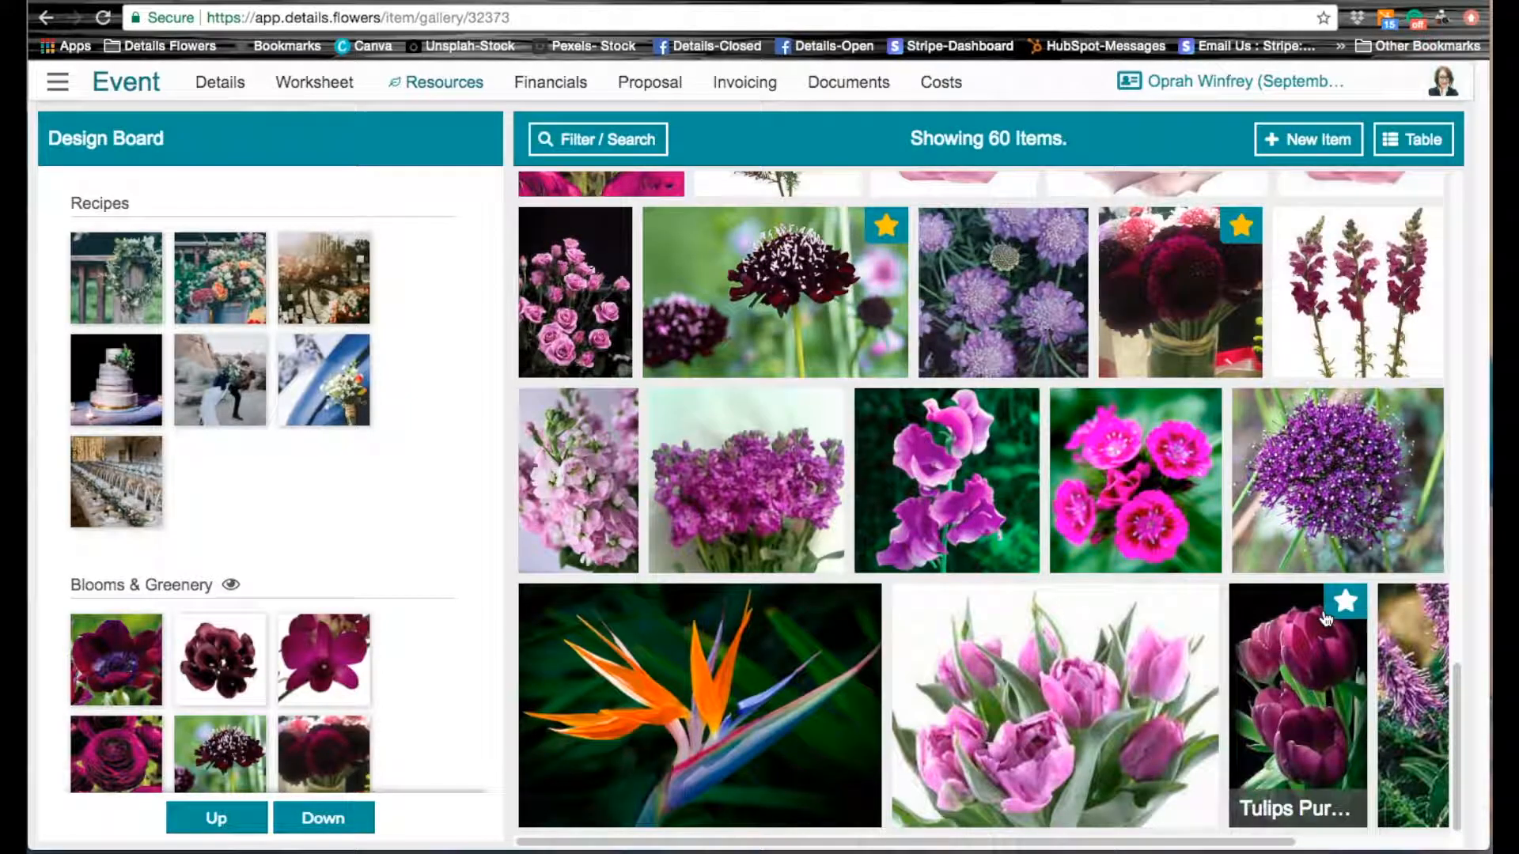
pyautogui.click(1345, 605)
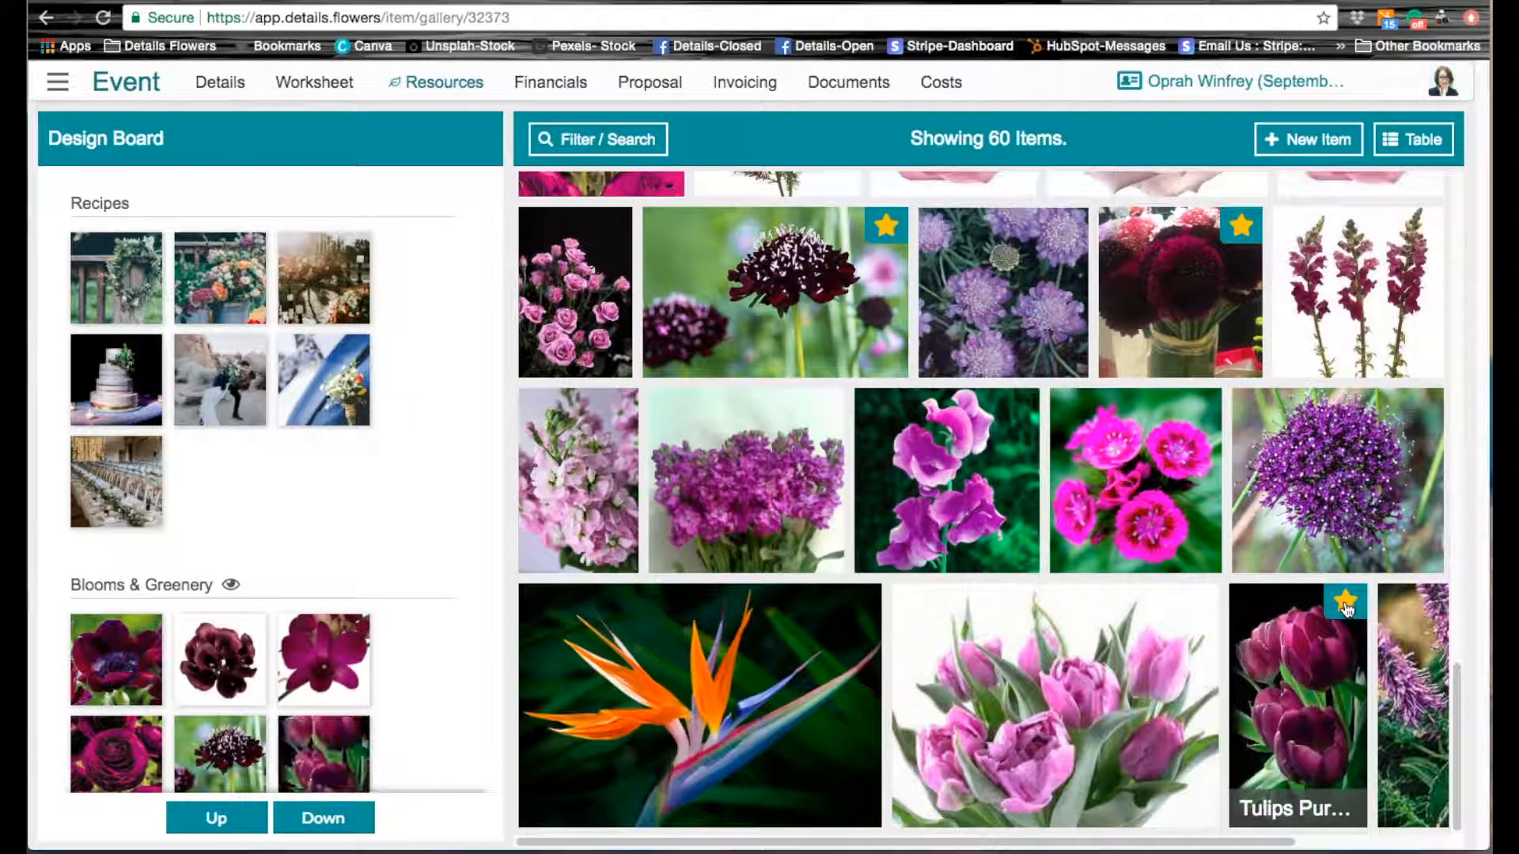
# Step: Show only the design board's Blooms & Greenery items in the gallery and remove Ranunculus Purple from the favorites
pyautogui.click(344, 821)
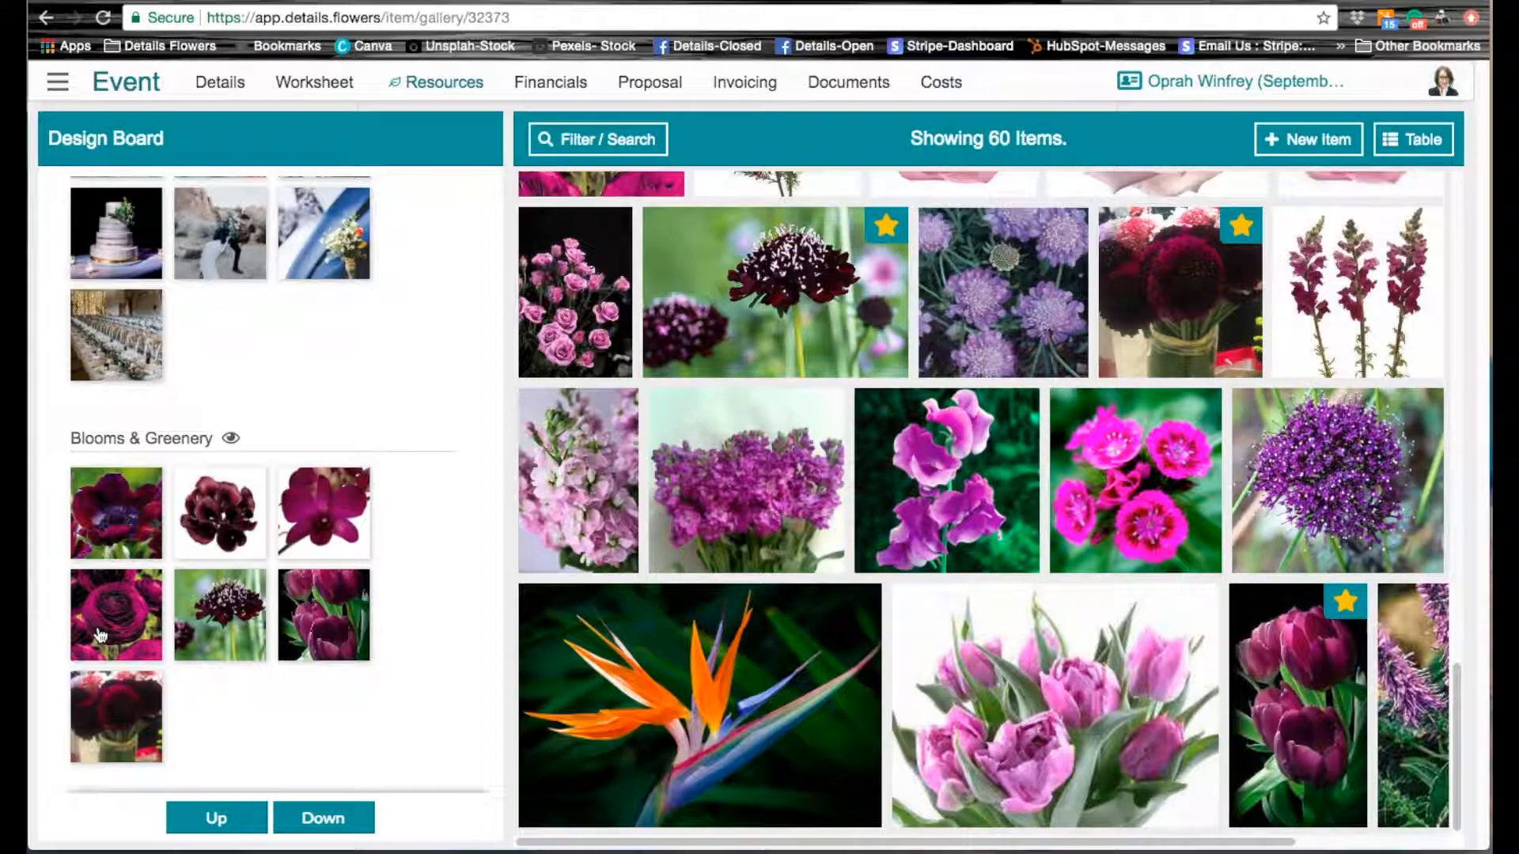
pyautogui.click(231, 439)
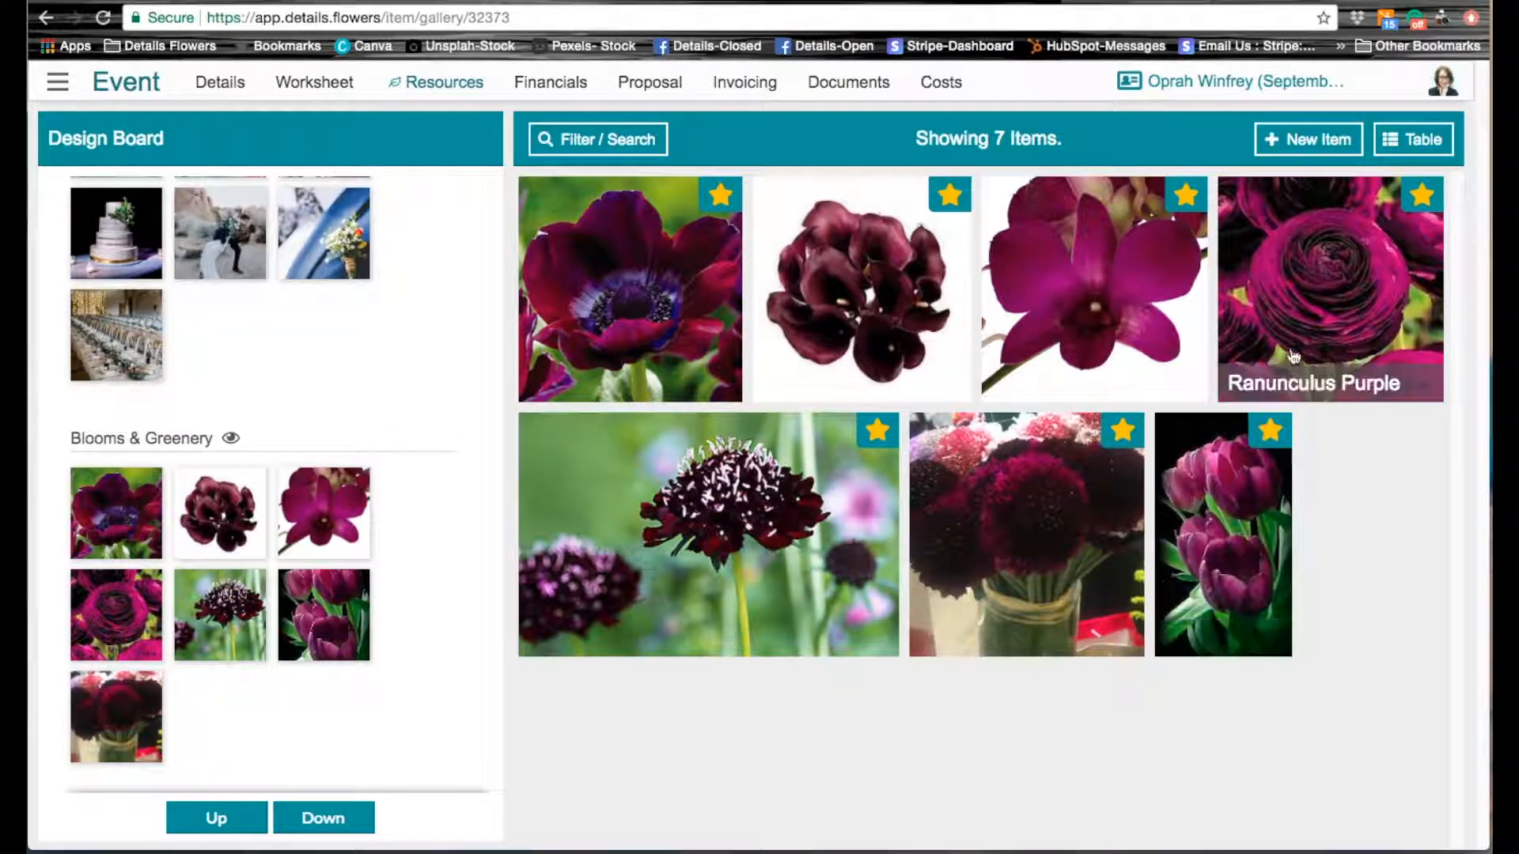
pyautogui.click(1422, 196)
# Step: Filter the item gallery by the color green, keeping the type Blooms & Greenery
pyautogui.click(609, 148)
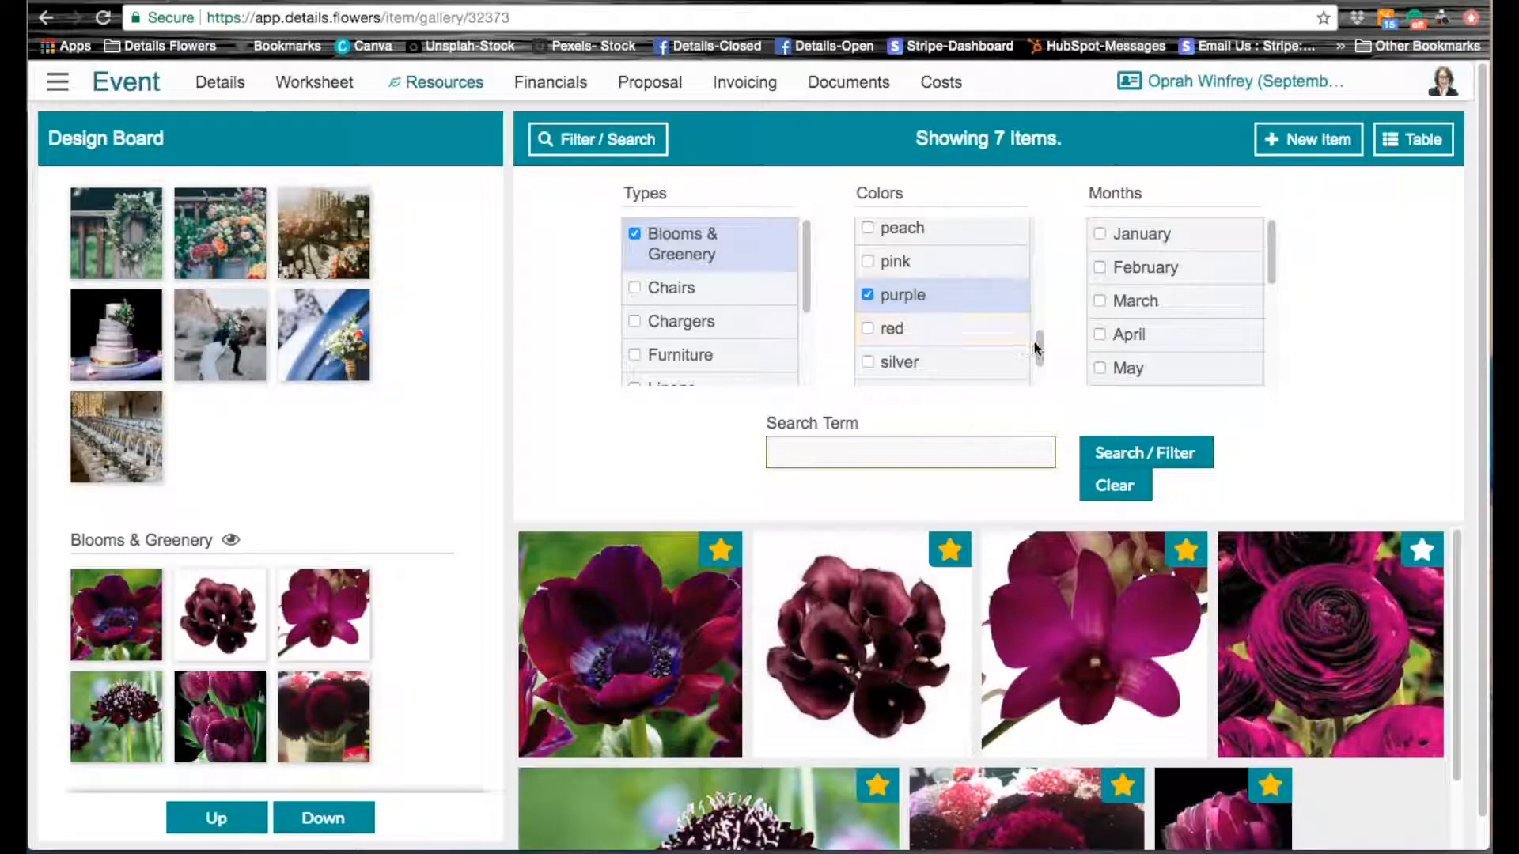
pyautogui.moveTo(1039, 350); pyautogui.dragTo(1034, 237)
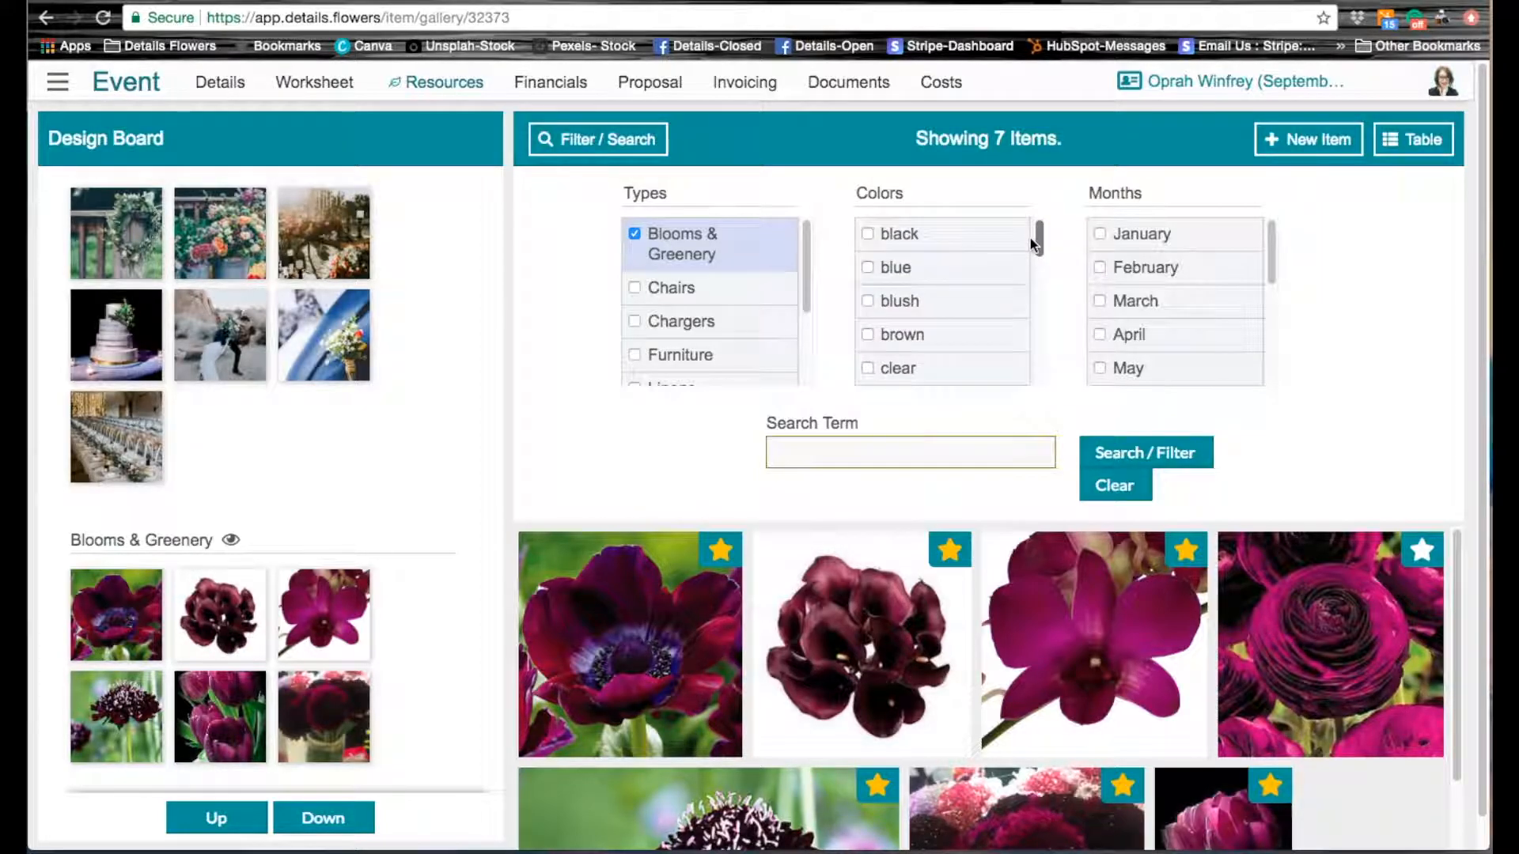
pyautogui.click(876, 255)
pyautogui.click(870, 235)
pyautogui.moveTo(1038, 246); pyautogui.dragTo(1036, 291)
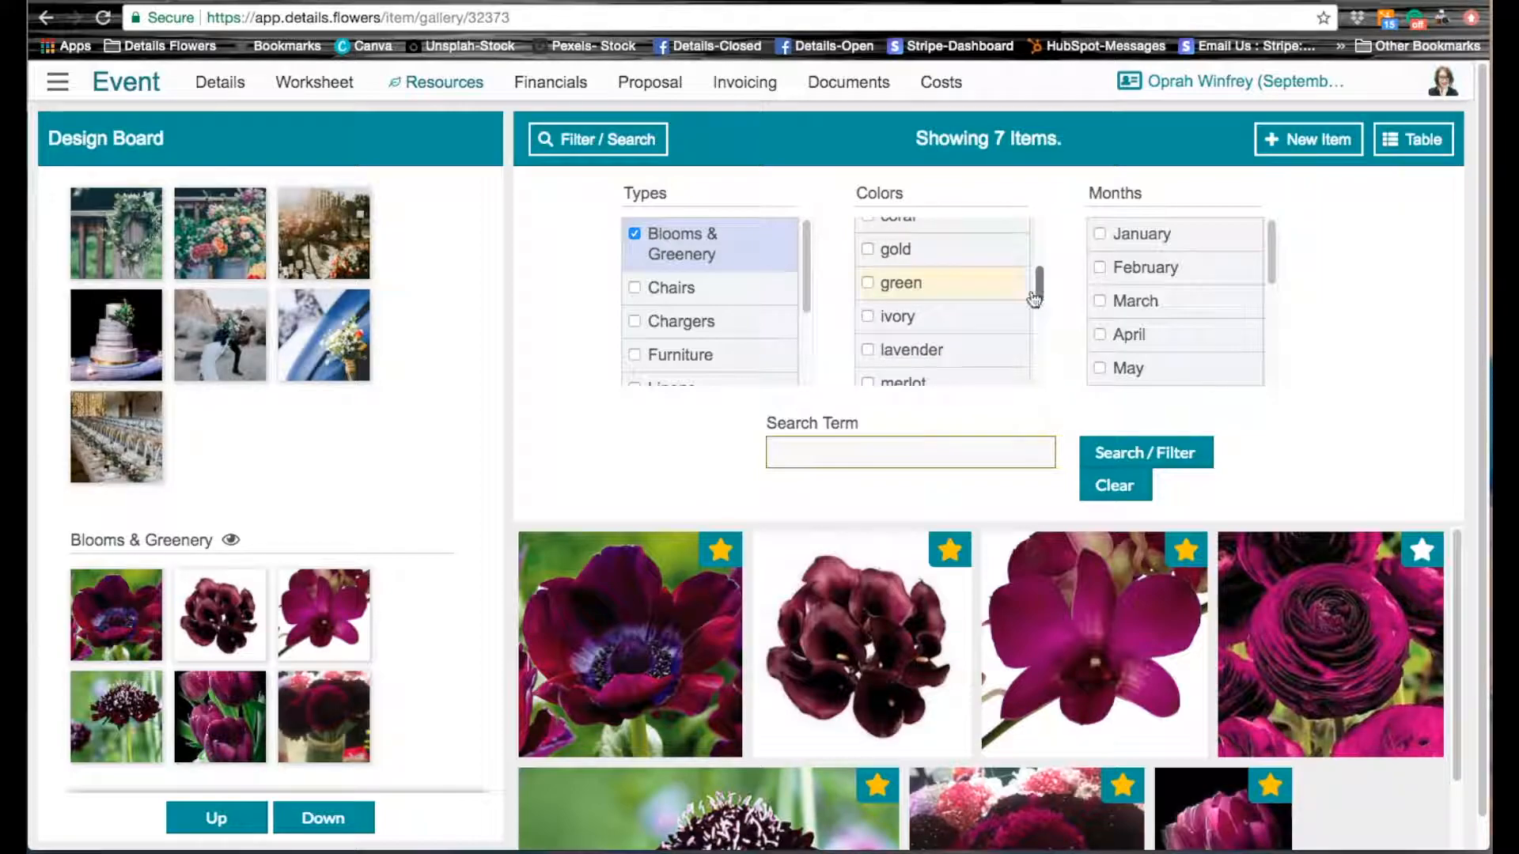
pyautogui.click(868, 283)
pyautogui.click(1151, 452)
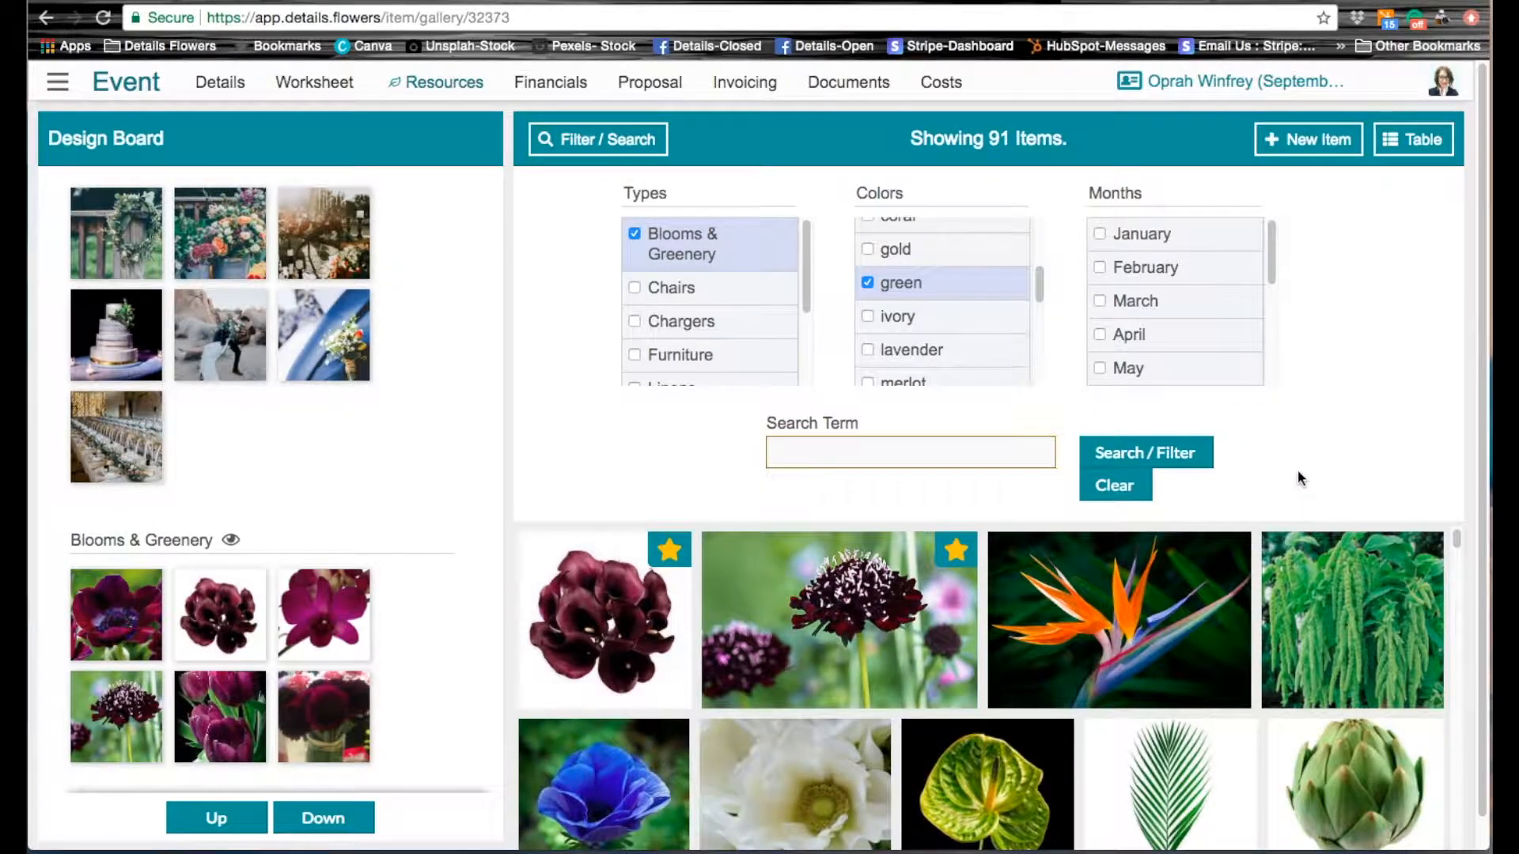
# Step: Collapse the filter options and favorite the tan carnation and the leafy upright greenery bunch above the calla lily
pyautogui.scroll(-1, 1298, 468)
pyautogui.scroll(-3, 1347, 562)
pyautogui.scroll(2, 1347, 562)
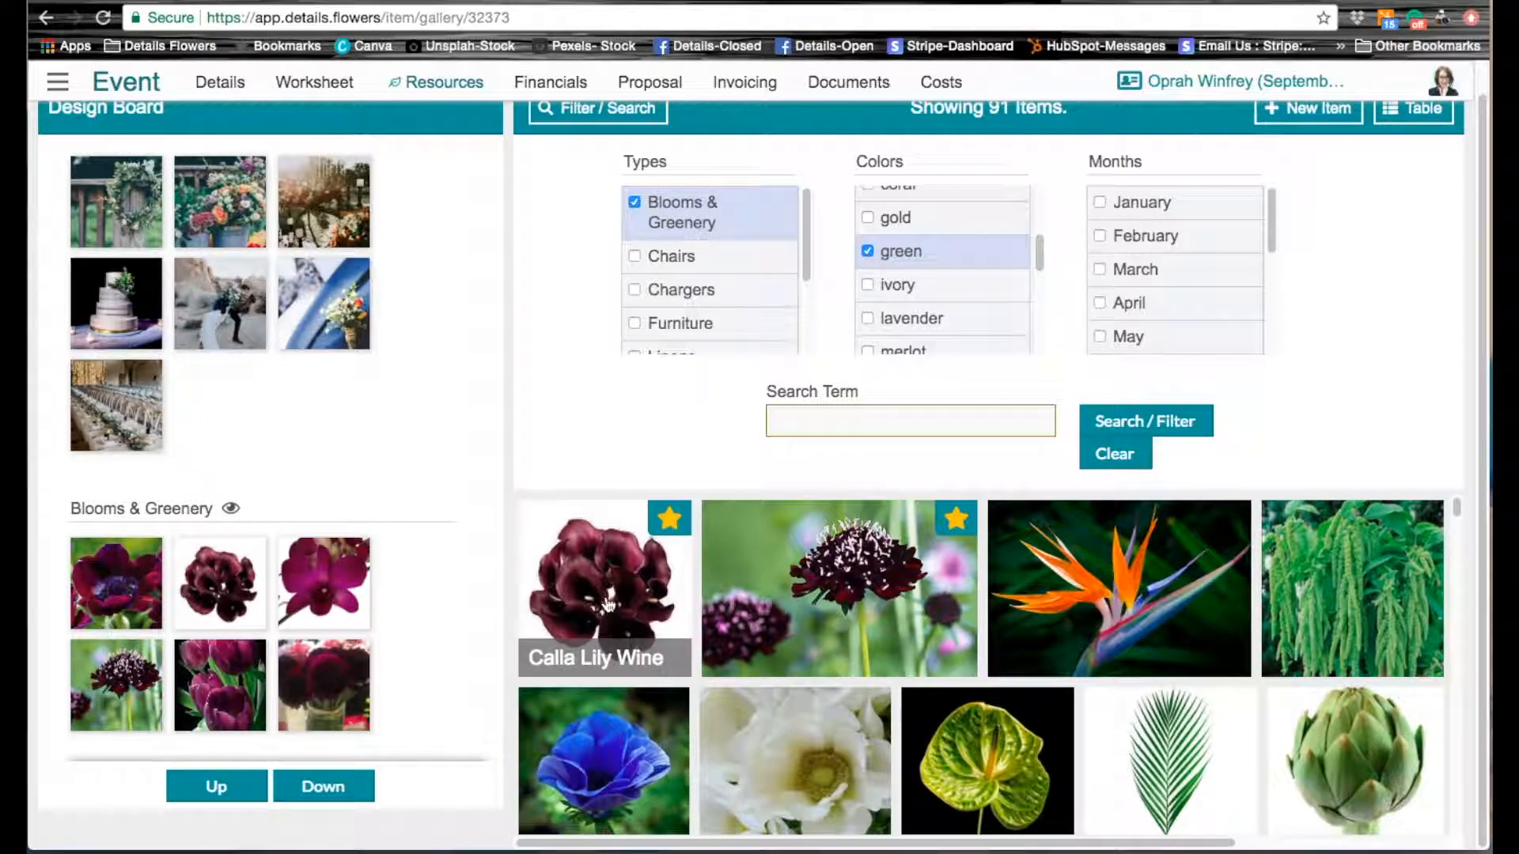
pyautogui.moveTo(1459, 510); pyautogui.dragTo(1458, 533)
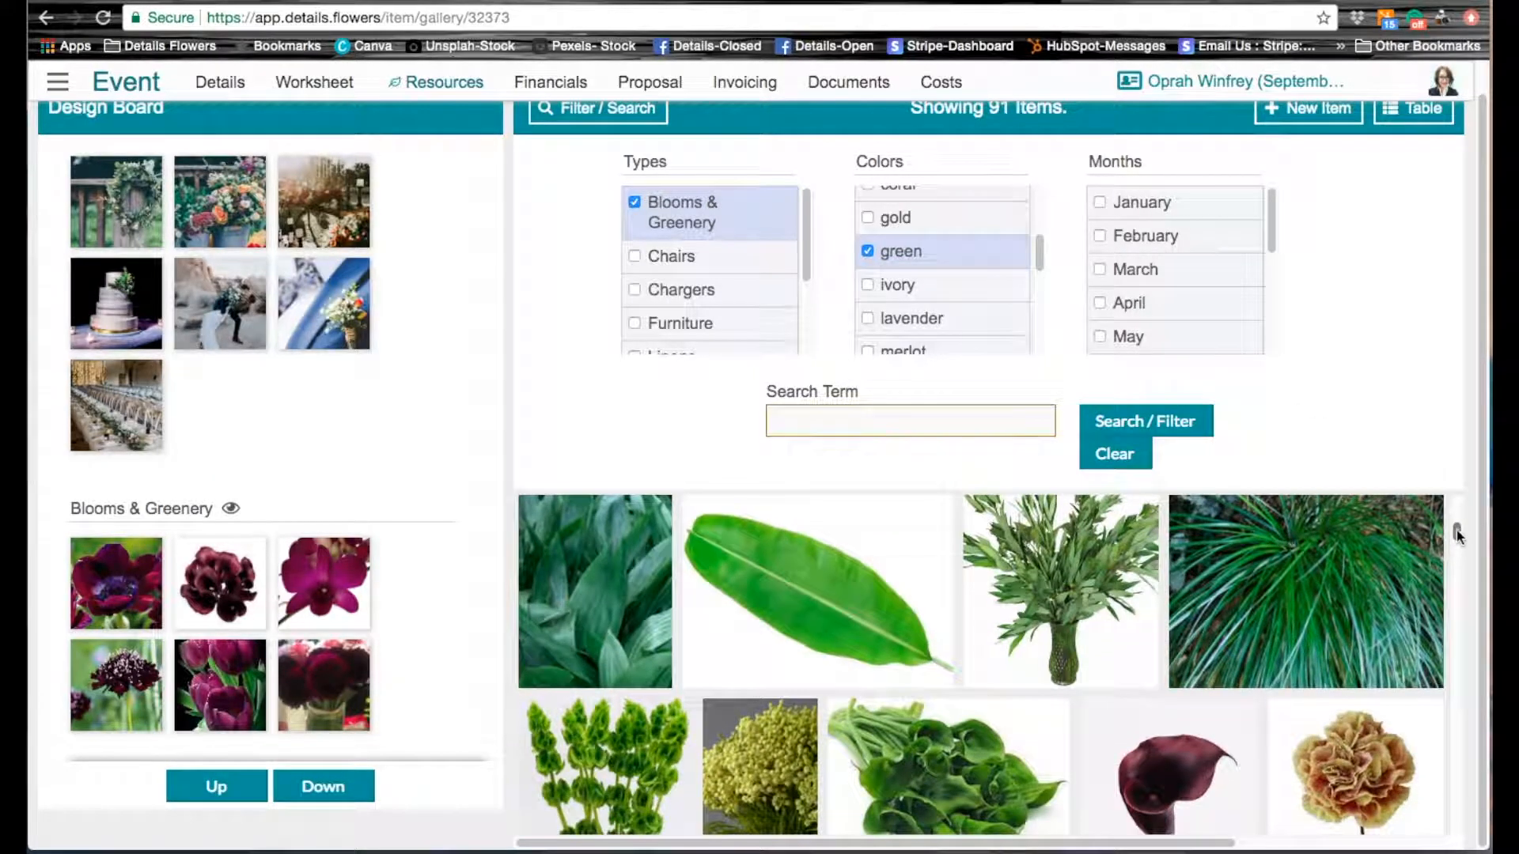
pyautogui.click(609, 118)
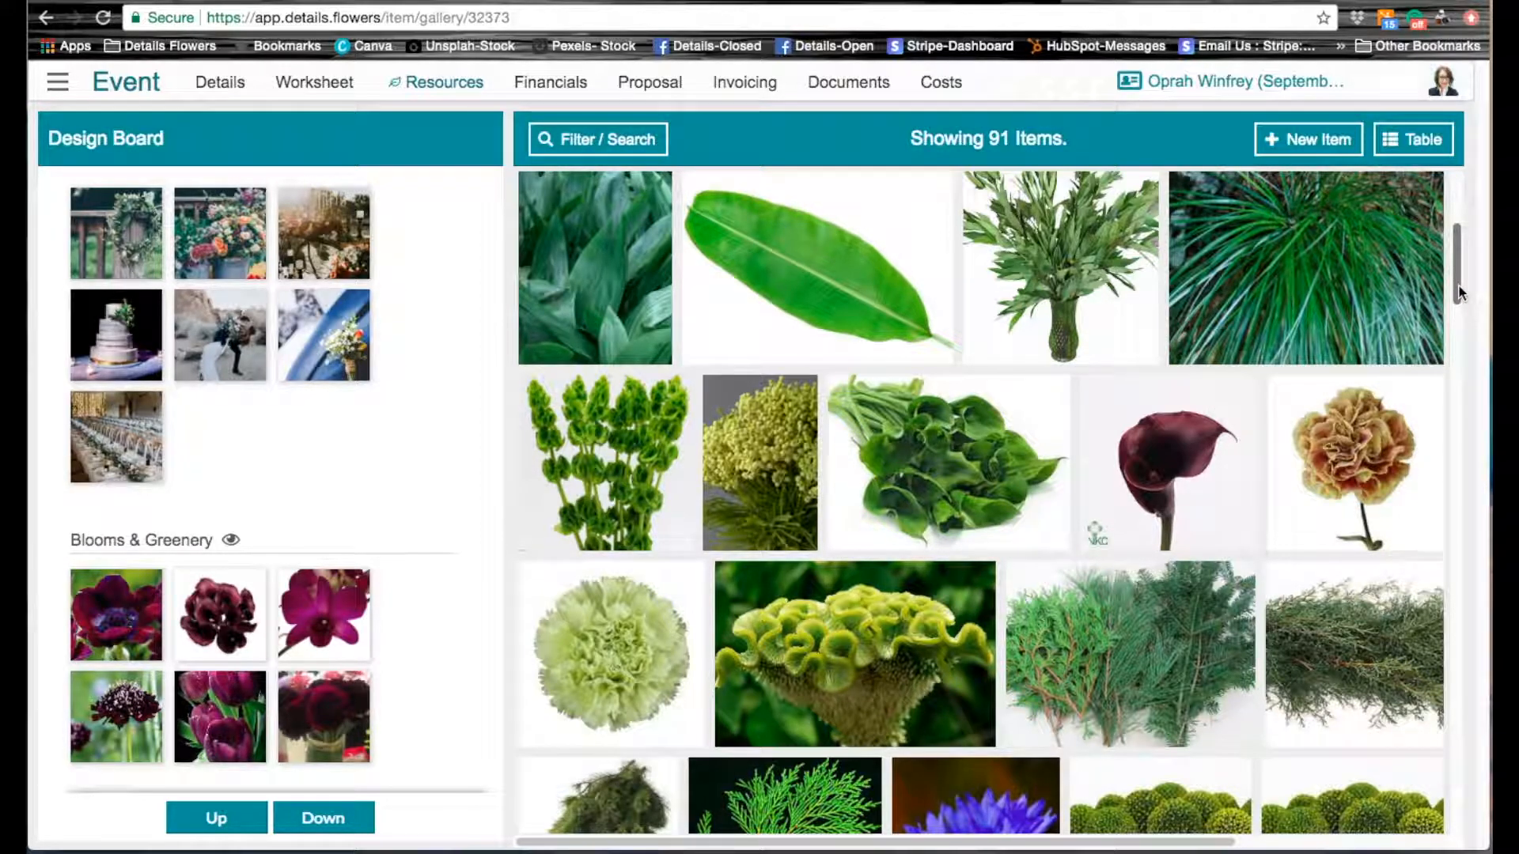
pyautogui.click(1422, 394)
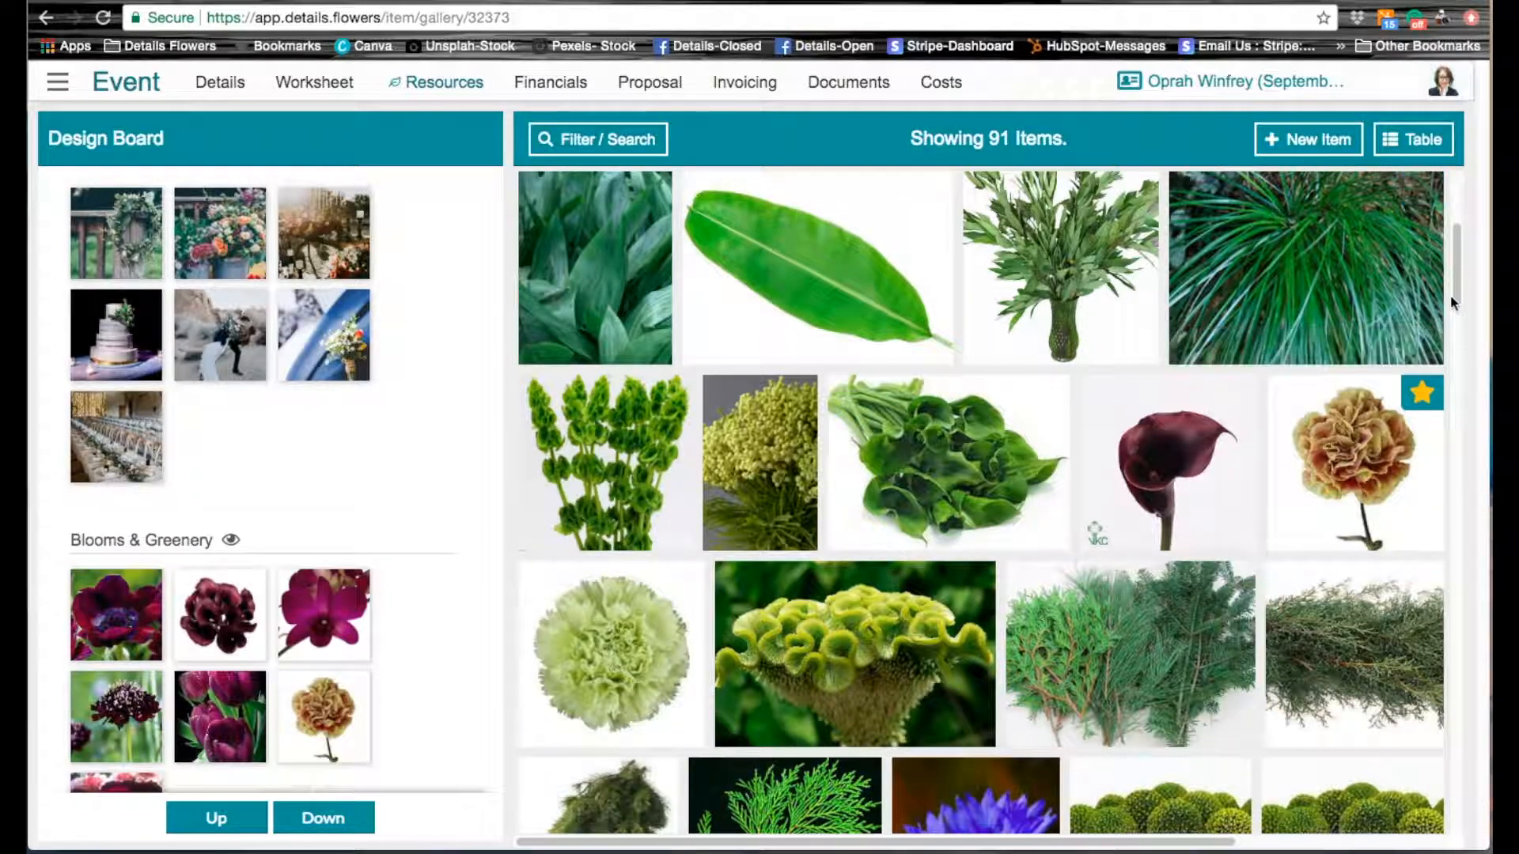
pyautogui.click(1137, 188)
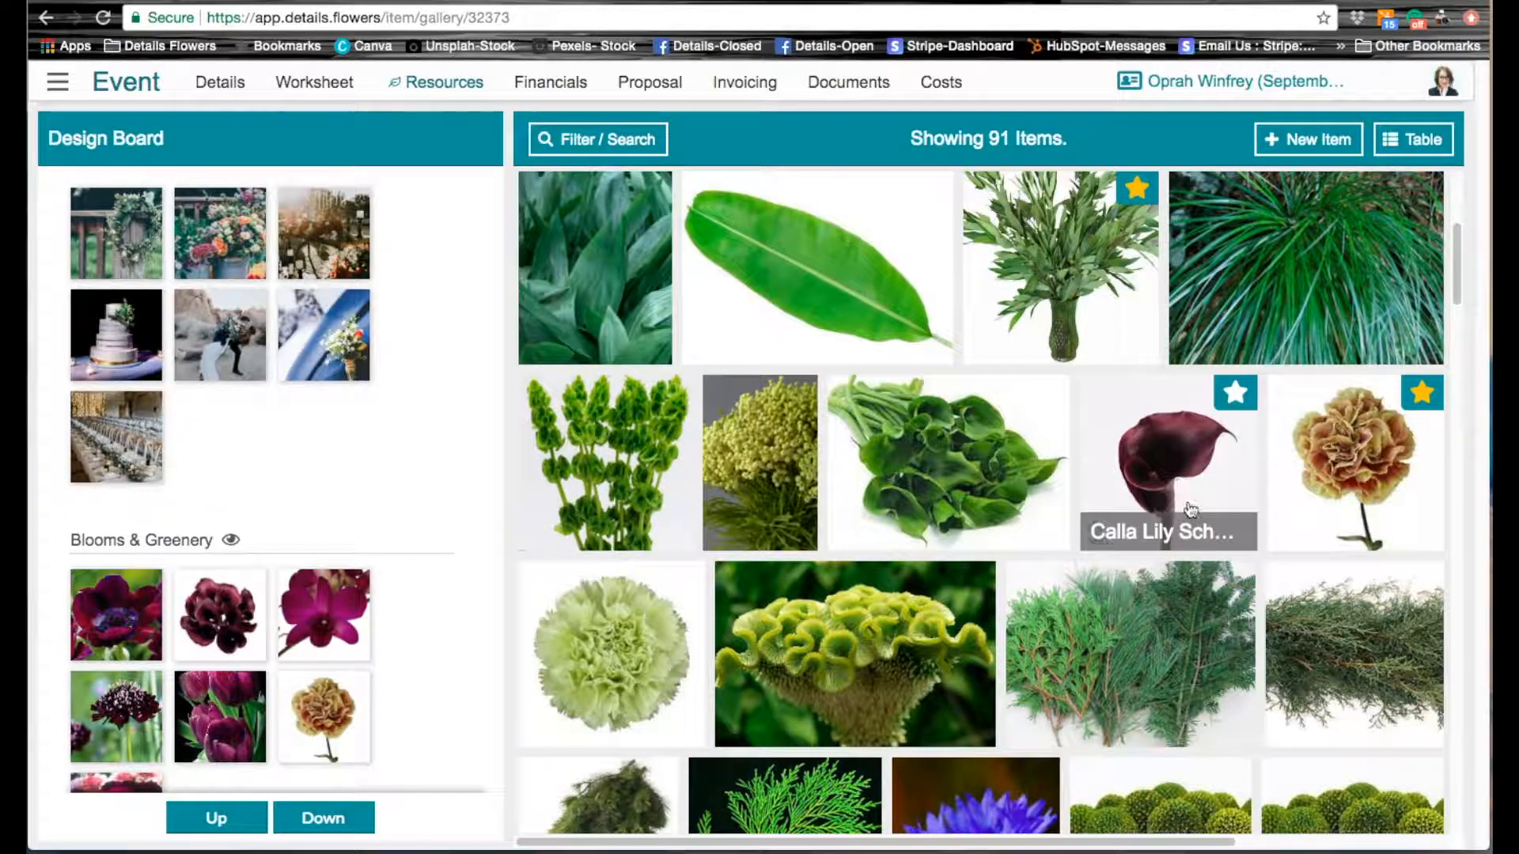
# Step: Favorite the magnolia foliage with brown-backed leaves and Magnolia Blooms for the design board
pyautogui.scroll(-8, 1190, 509)
pyautogui.scroll(-6, 1230, 607)
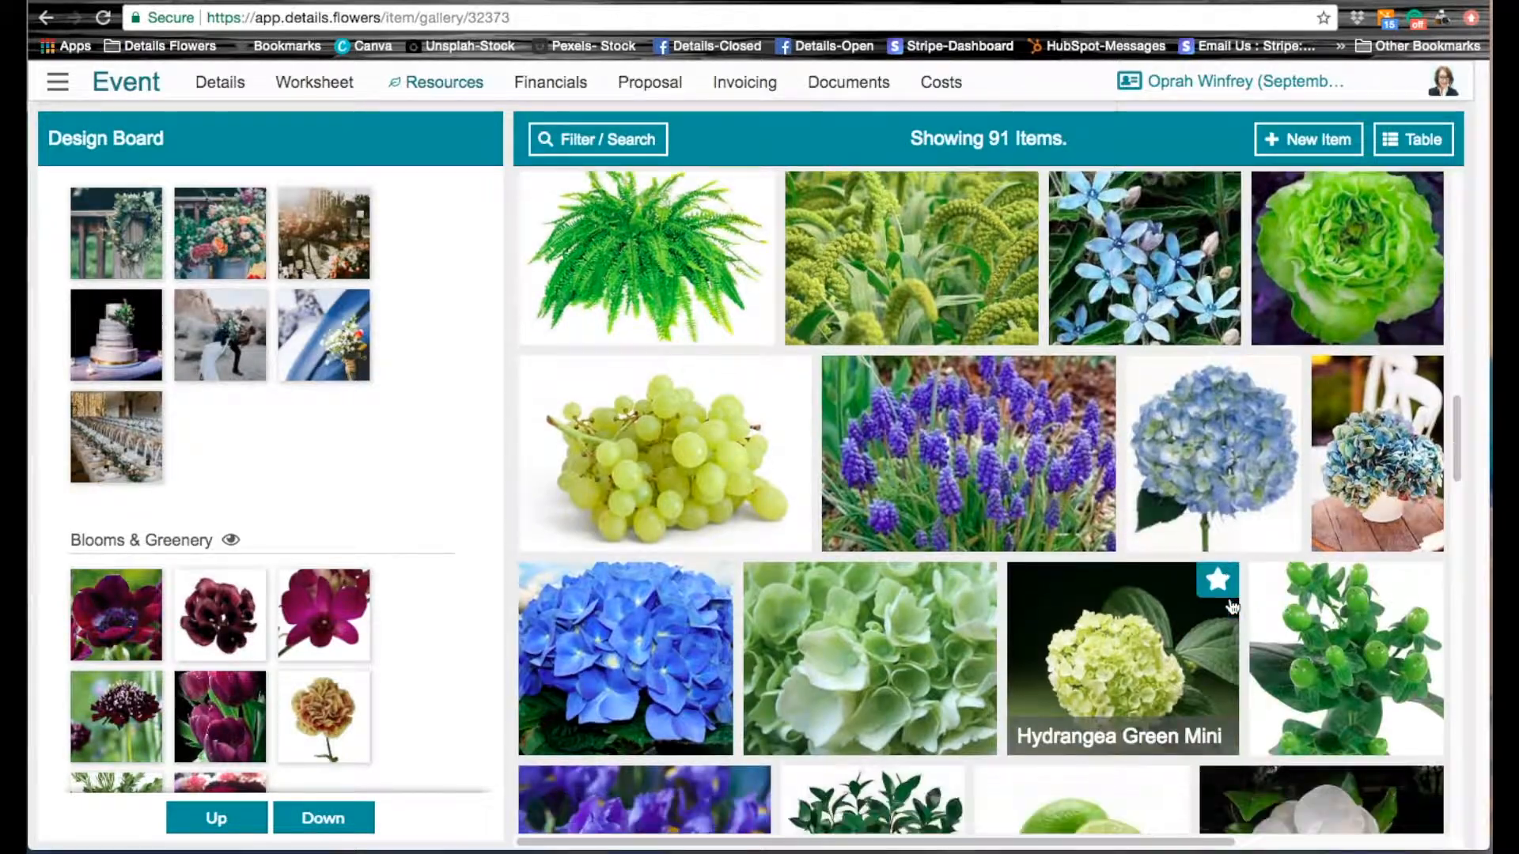
pyautogui.scroll(-5, 1232, 605)
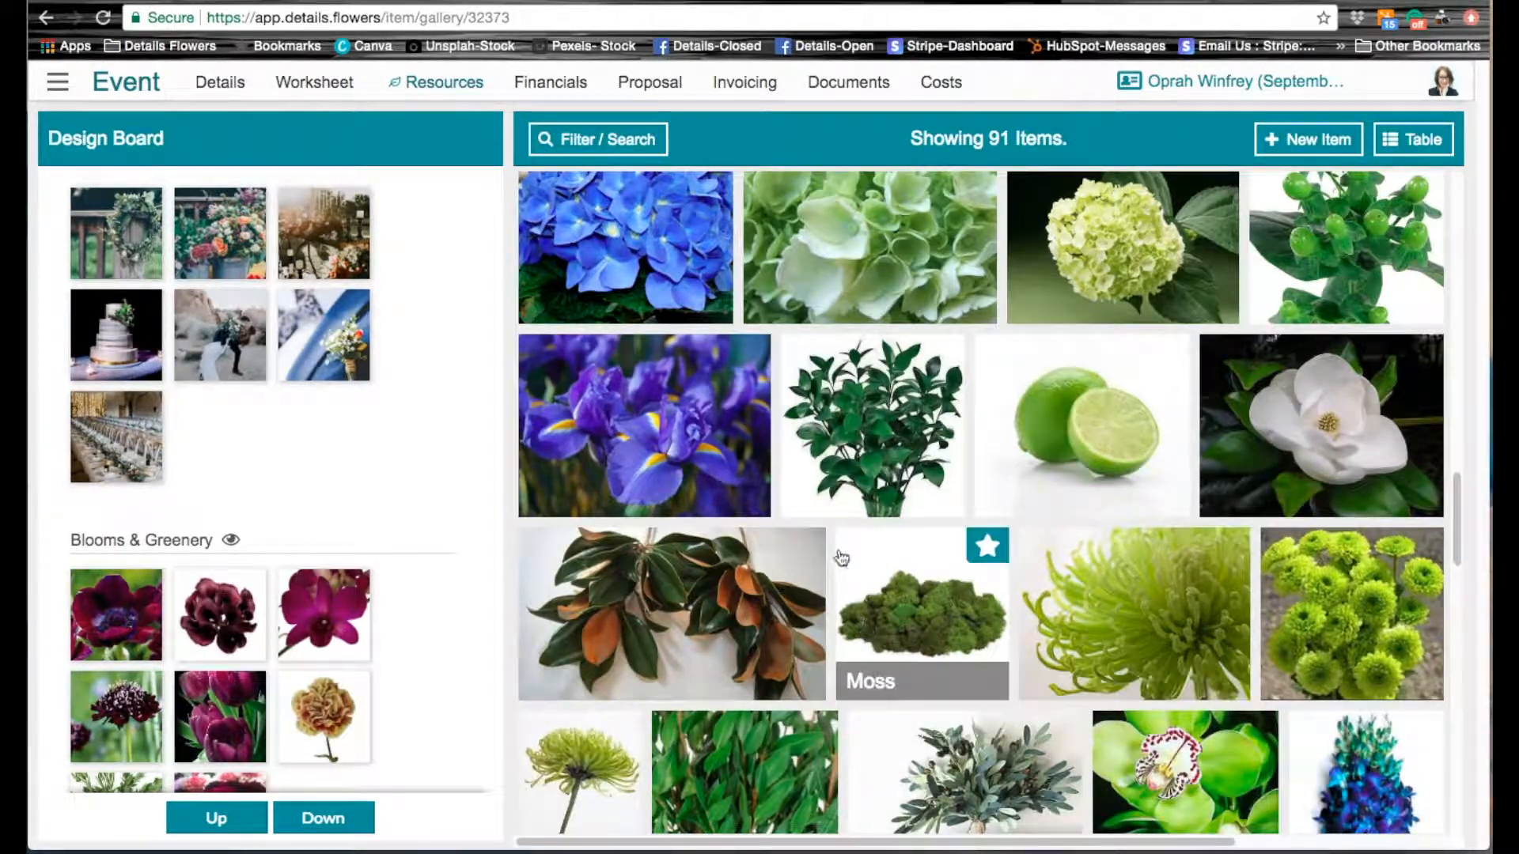
pyautogui.click(813, 549)
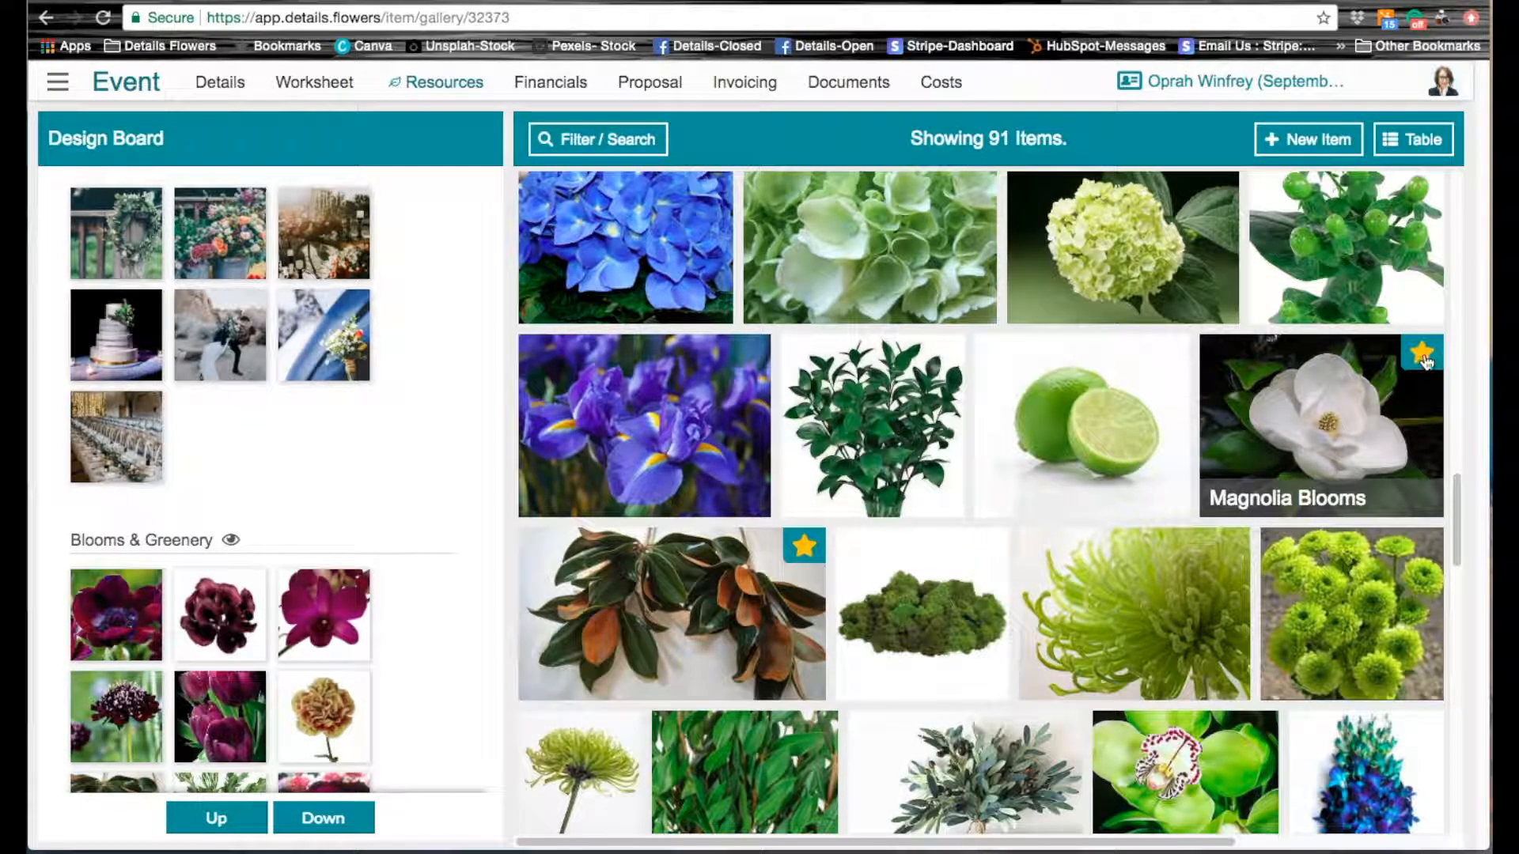
pyautogui.scroll(-8, 1345, 680)
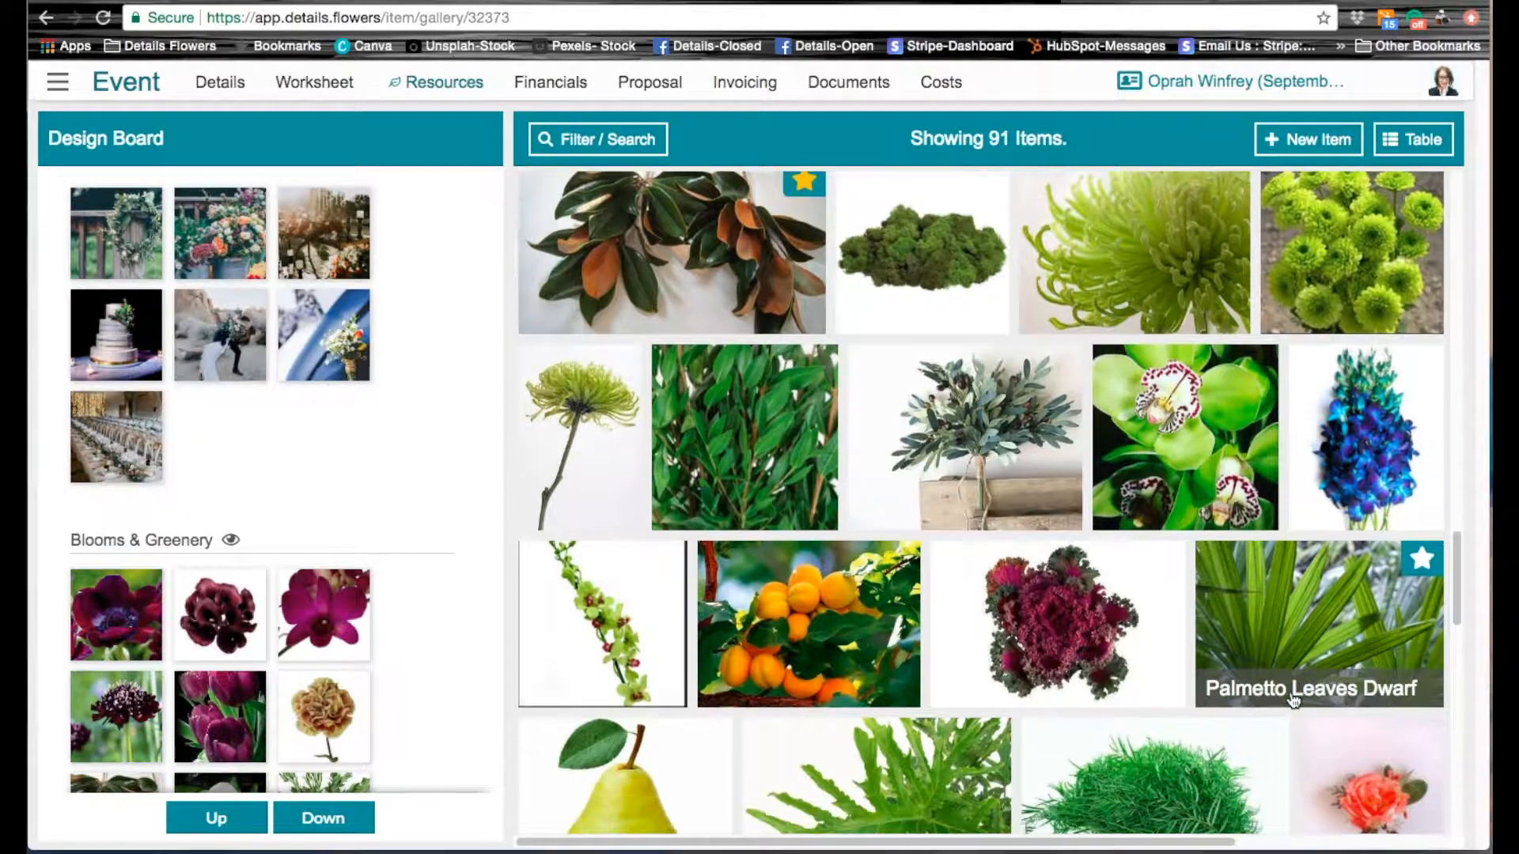
pyautogui.scroll(-6, 1289, 691)
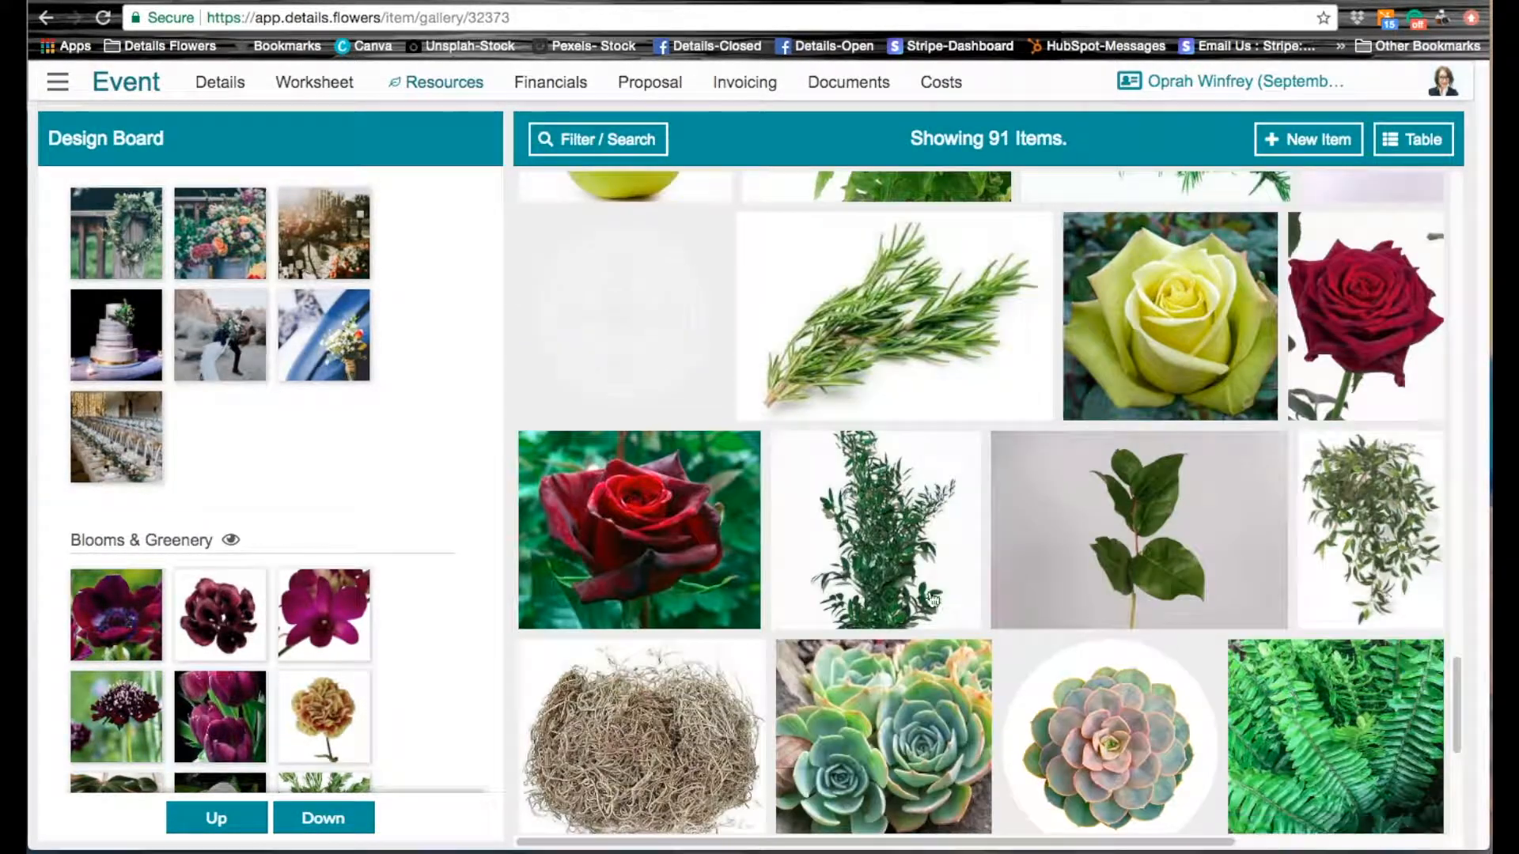
# Step: Favorite the two dark red roses around Roses Green Jade and the dark burgundy parrot tulips for the design board
pyautogui.click(739, 452)
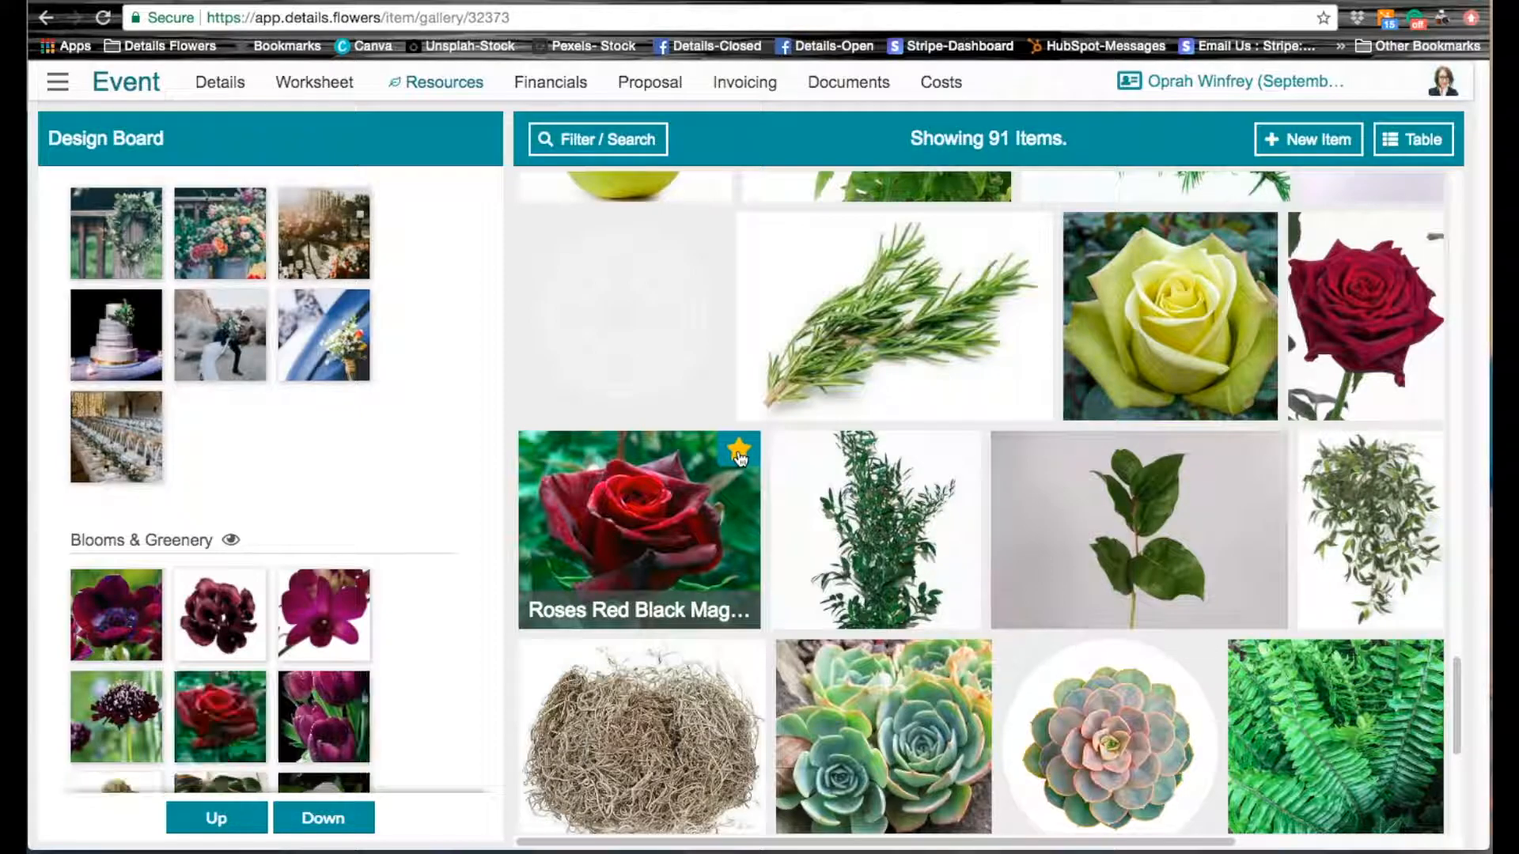
pyautogui.click(1421, 234)
pyautogui.scroll(-6, 1345, 372)
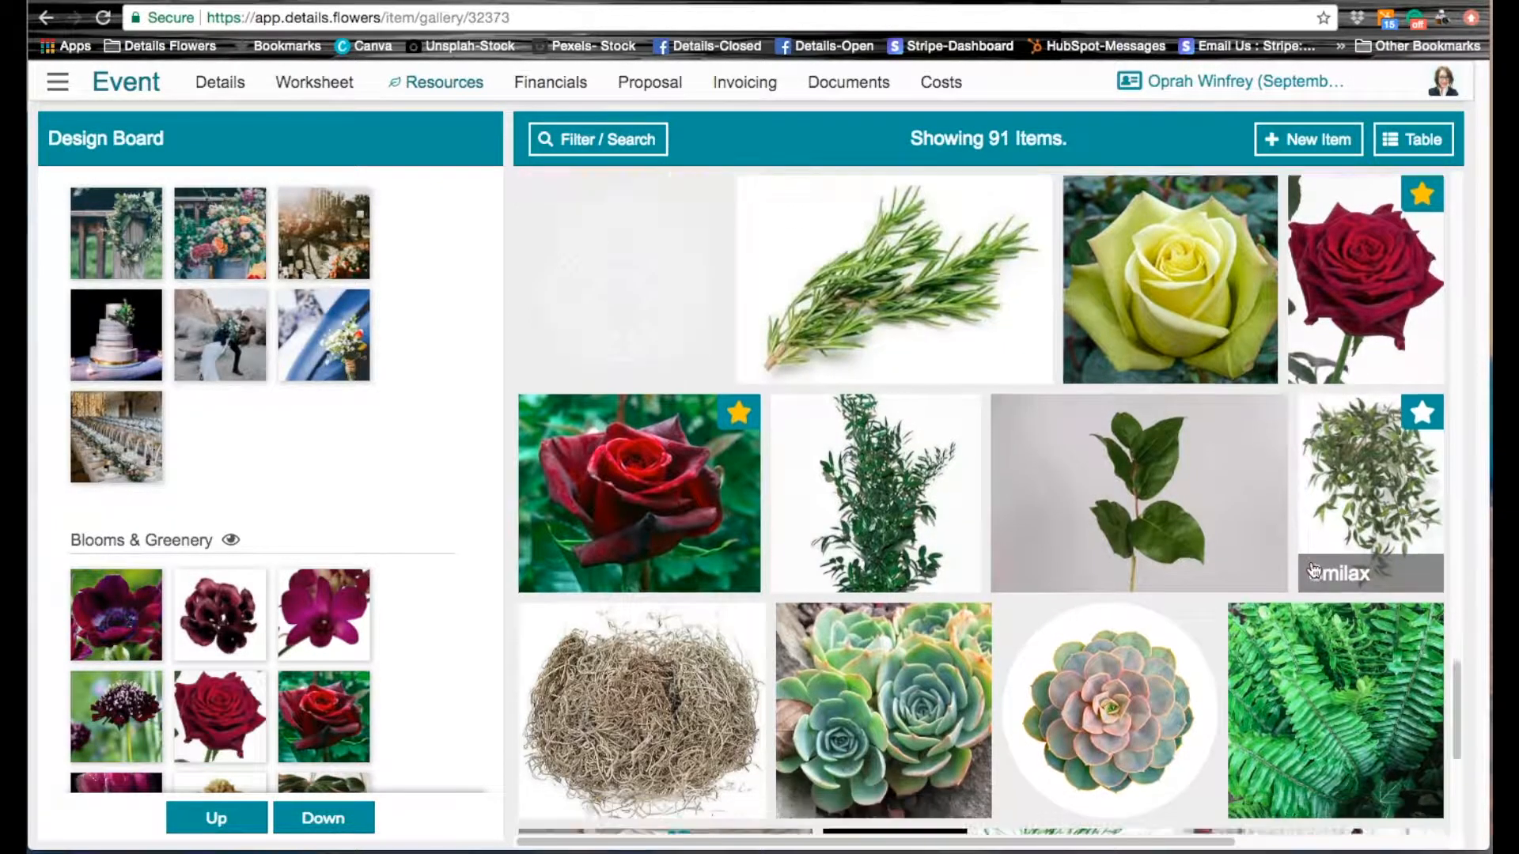
pyautogui.click(1421, 395)
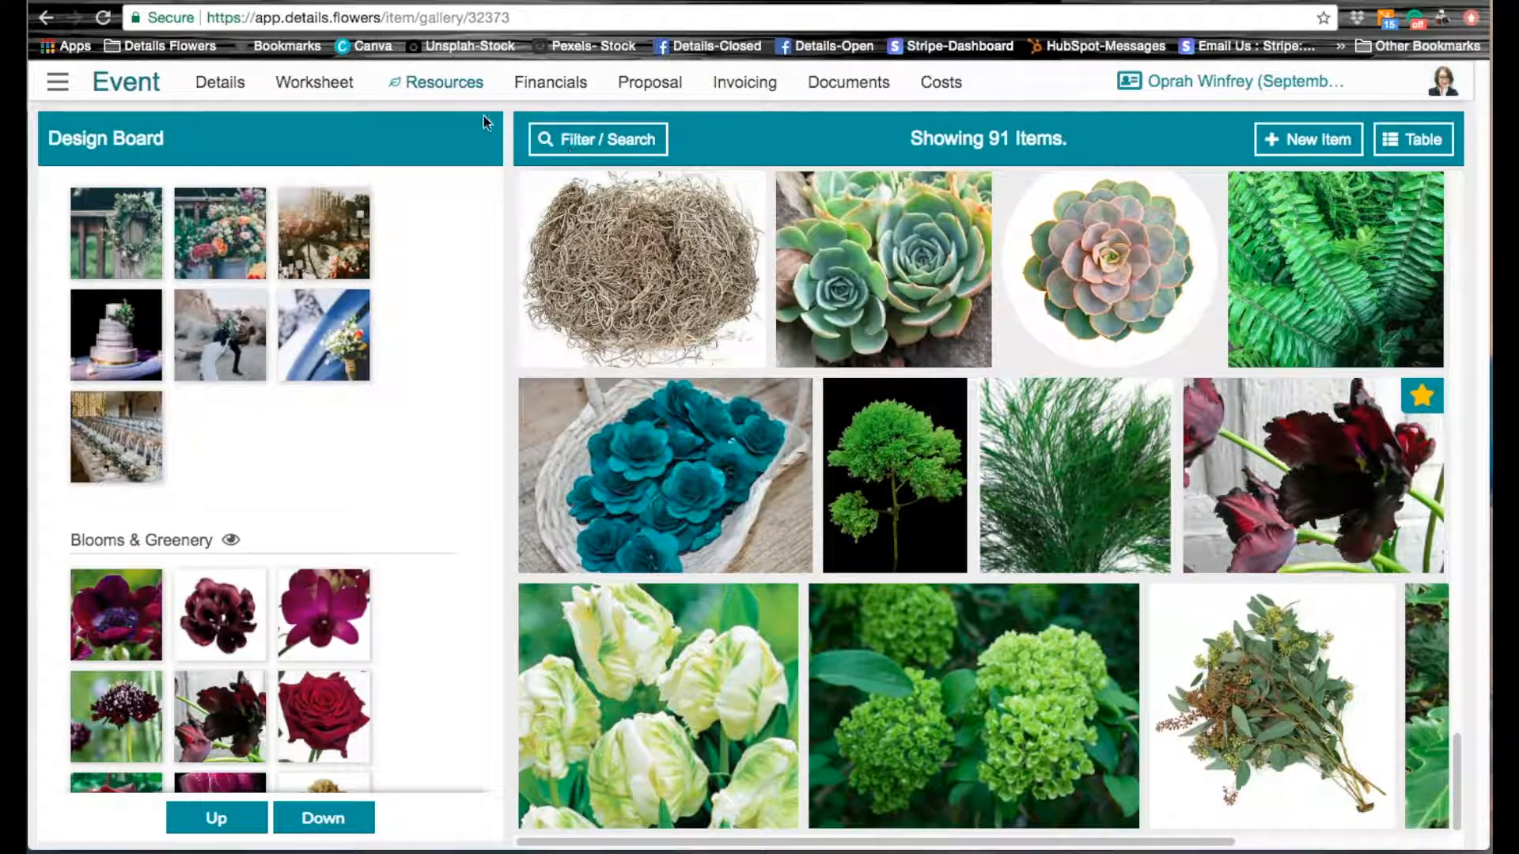
# Step: Deselect the Blooms & Greenery type and all selected colors, including green, in the item gallery's filter options
pyautogui.click(449, 87)
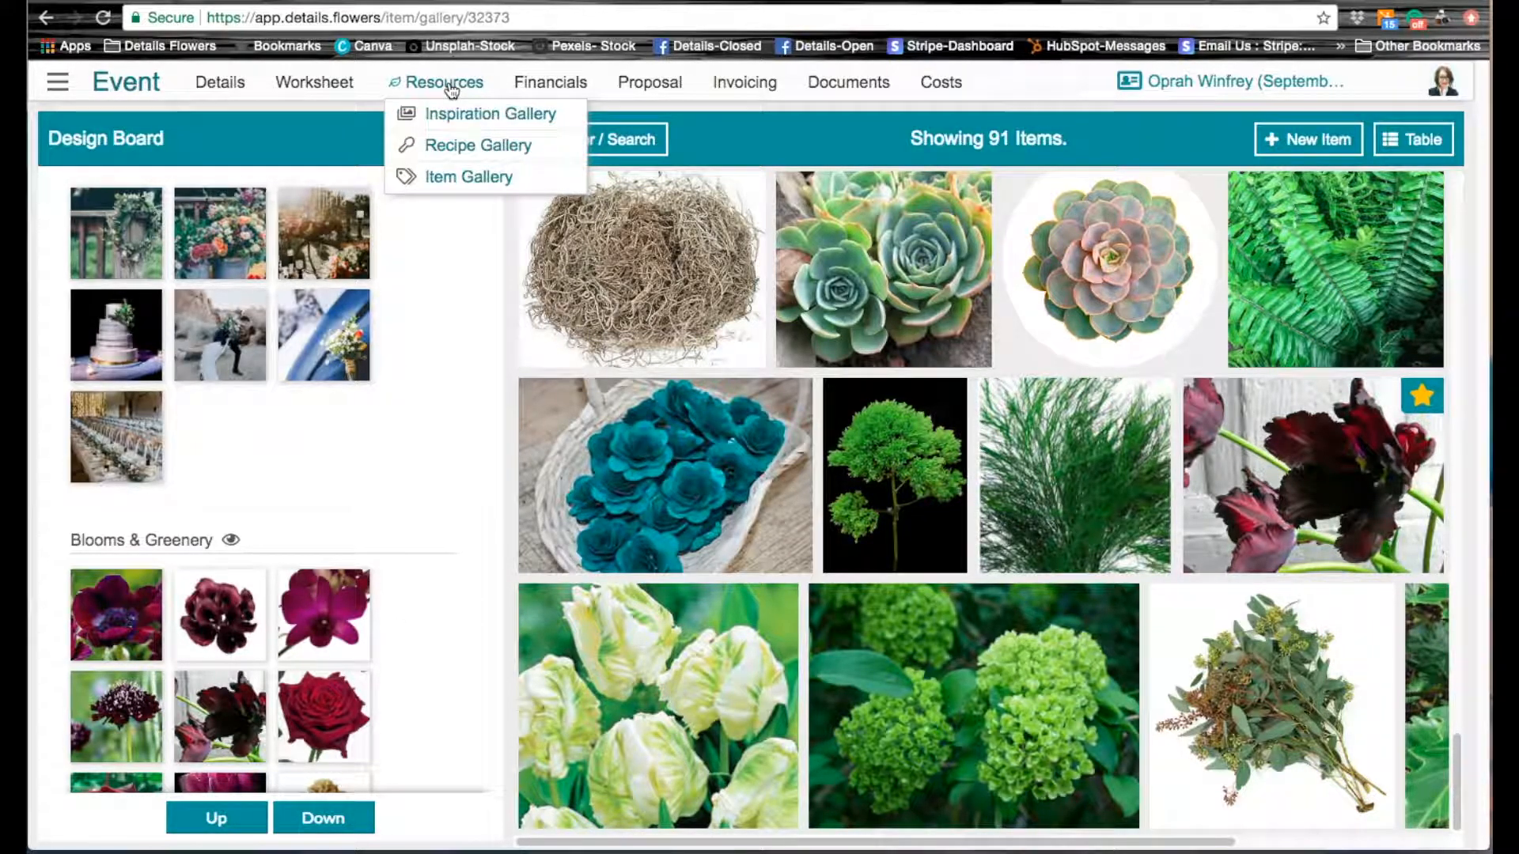
pyautogui.click(616, 149)
pyautogui.click(633, 236)
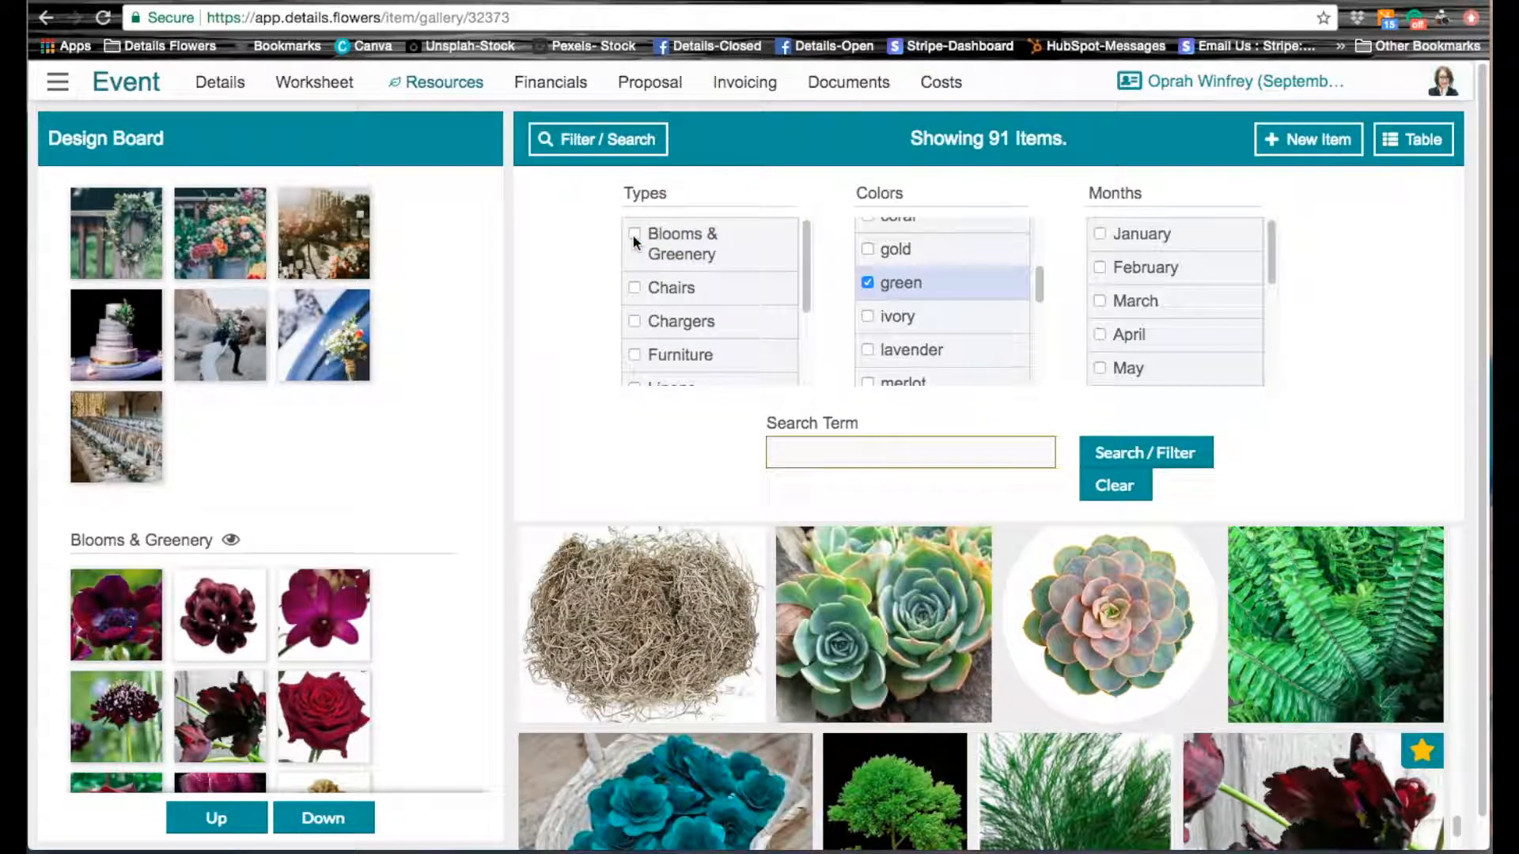
pyautogui.click(868, 282)
pyautogui.moveTo(1040, 290); pyautogui.dragTo(1036, 238)
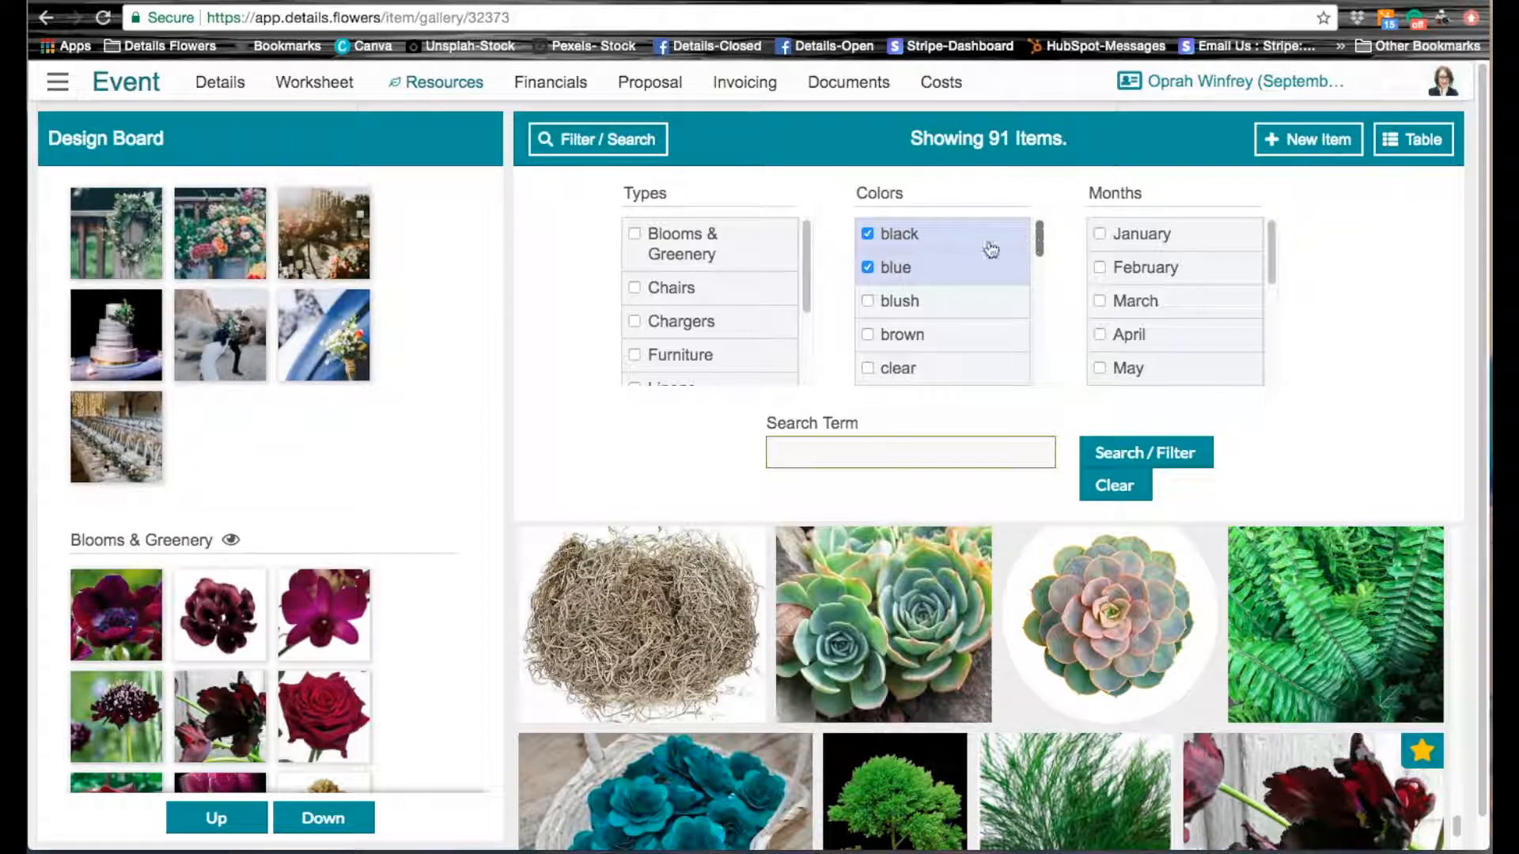
pyautogui.click(867, 266)
pyautogui.click(869, 233)
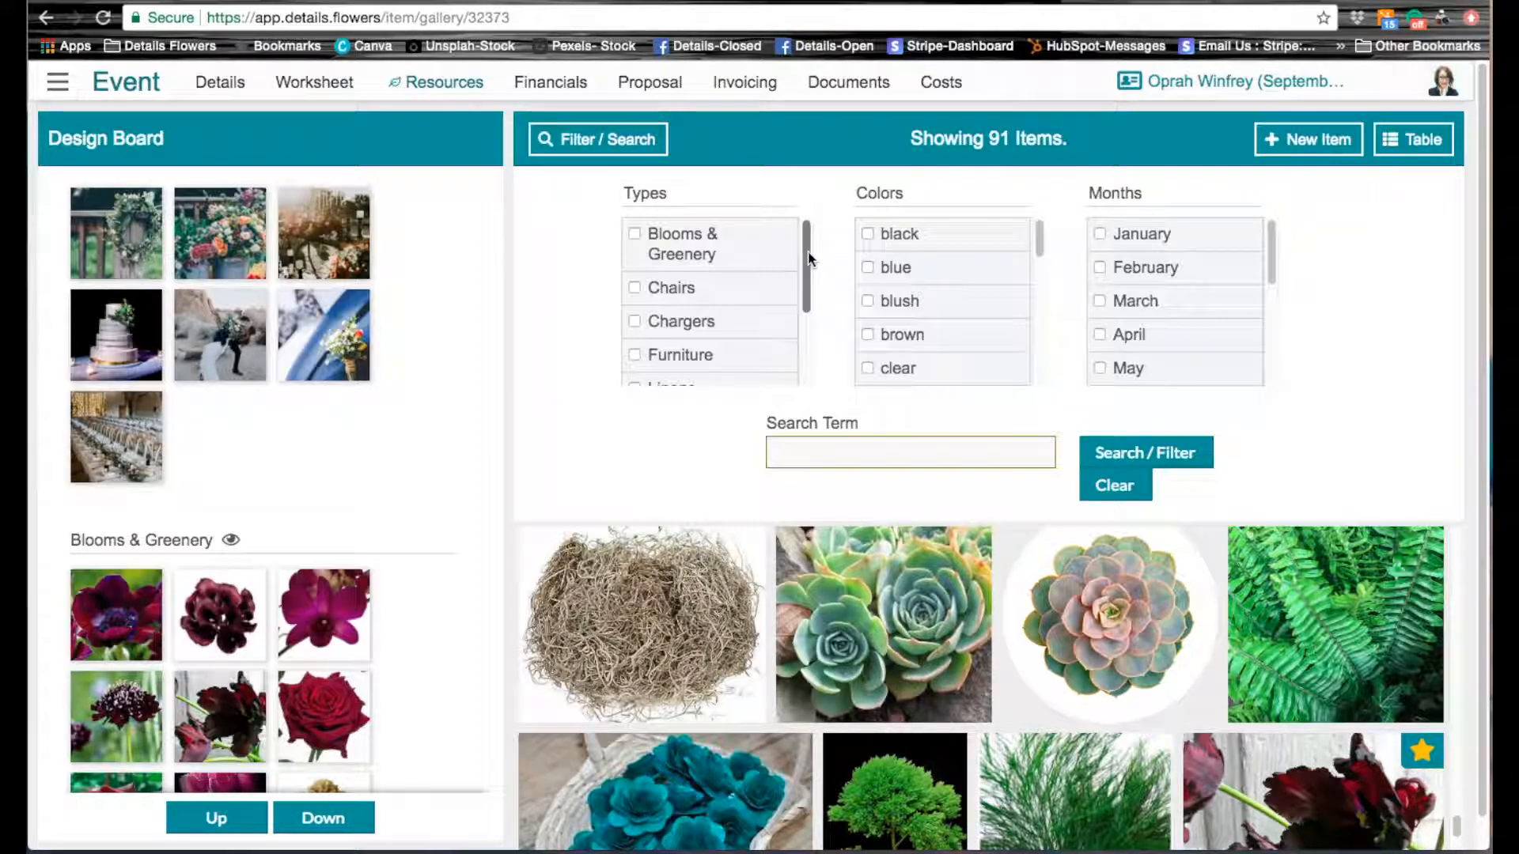
# Step: Filter the item gallery by the type Vases & Rentals and collapse the filter options
pyautogui.moveTo(809, 261); pyautogui.dragTo(791, 336)
pyautogui.click(635, 366)
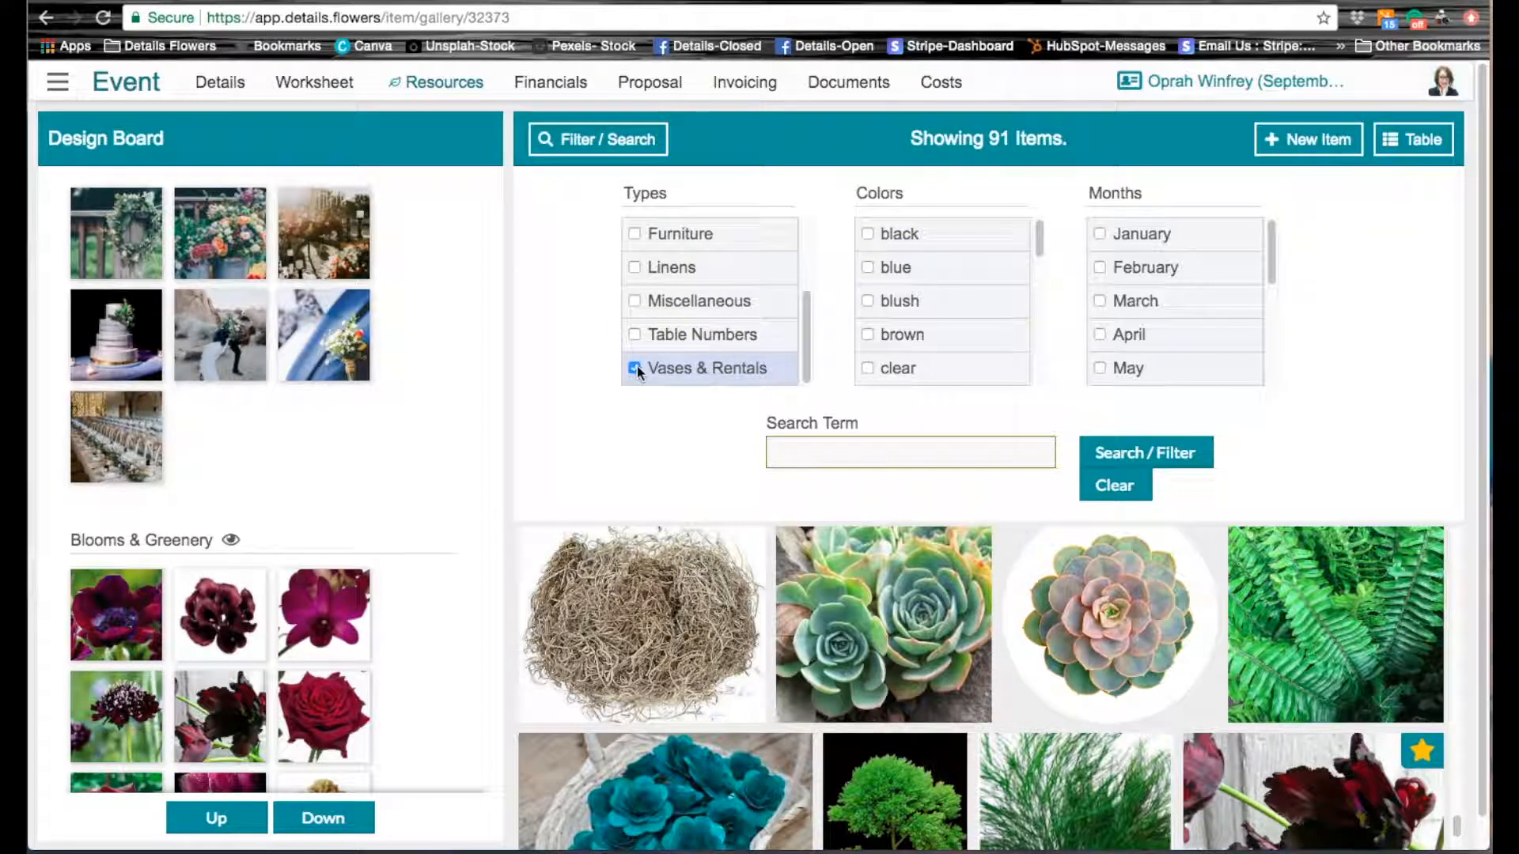
pyautogui.click(1151, 450)
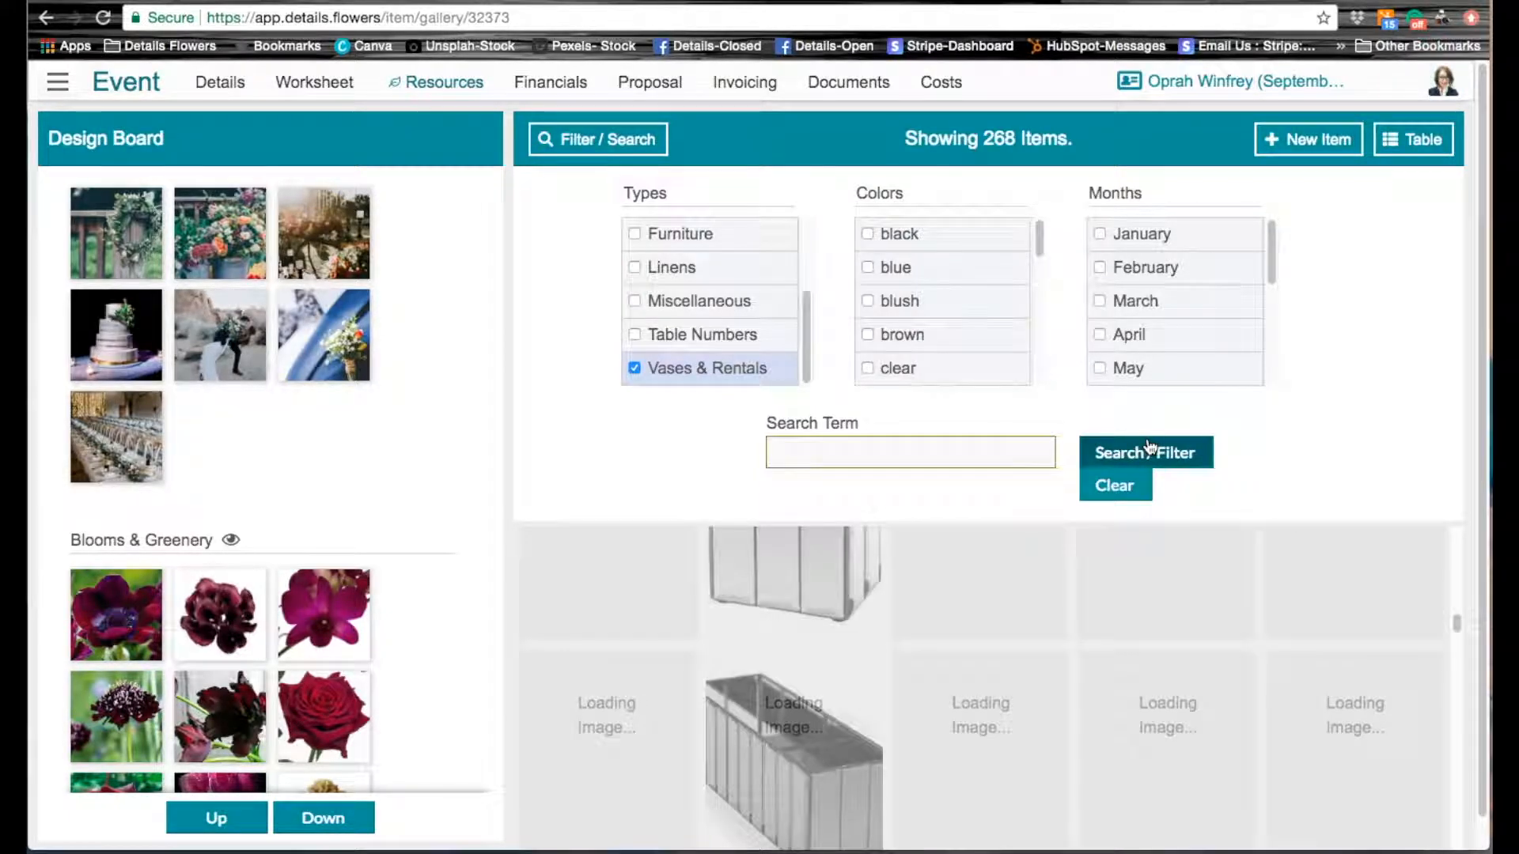
pyautogui.click(649, 145)
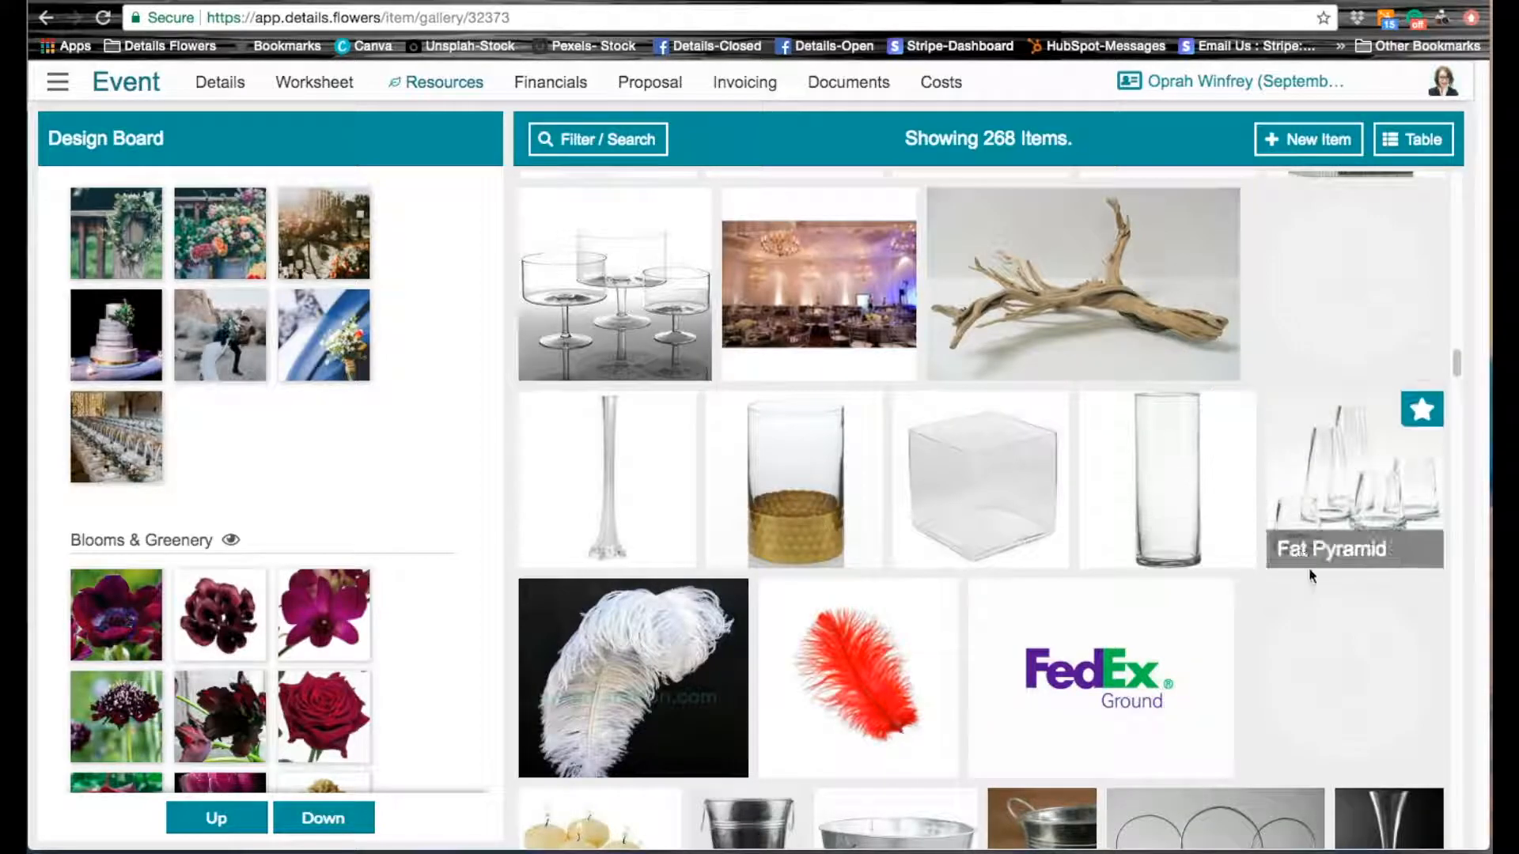
# Step: Favorite the hex lanterns beside the dark green fabric among the vases and rentals
pyautogui.scroll(-5, 1356, 644)
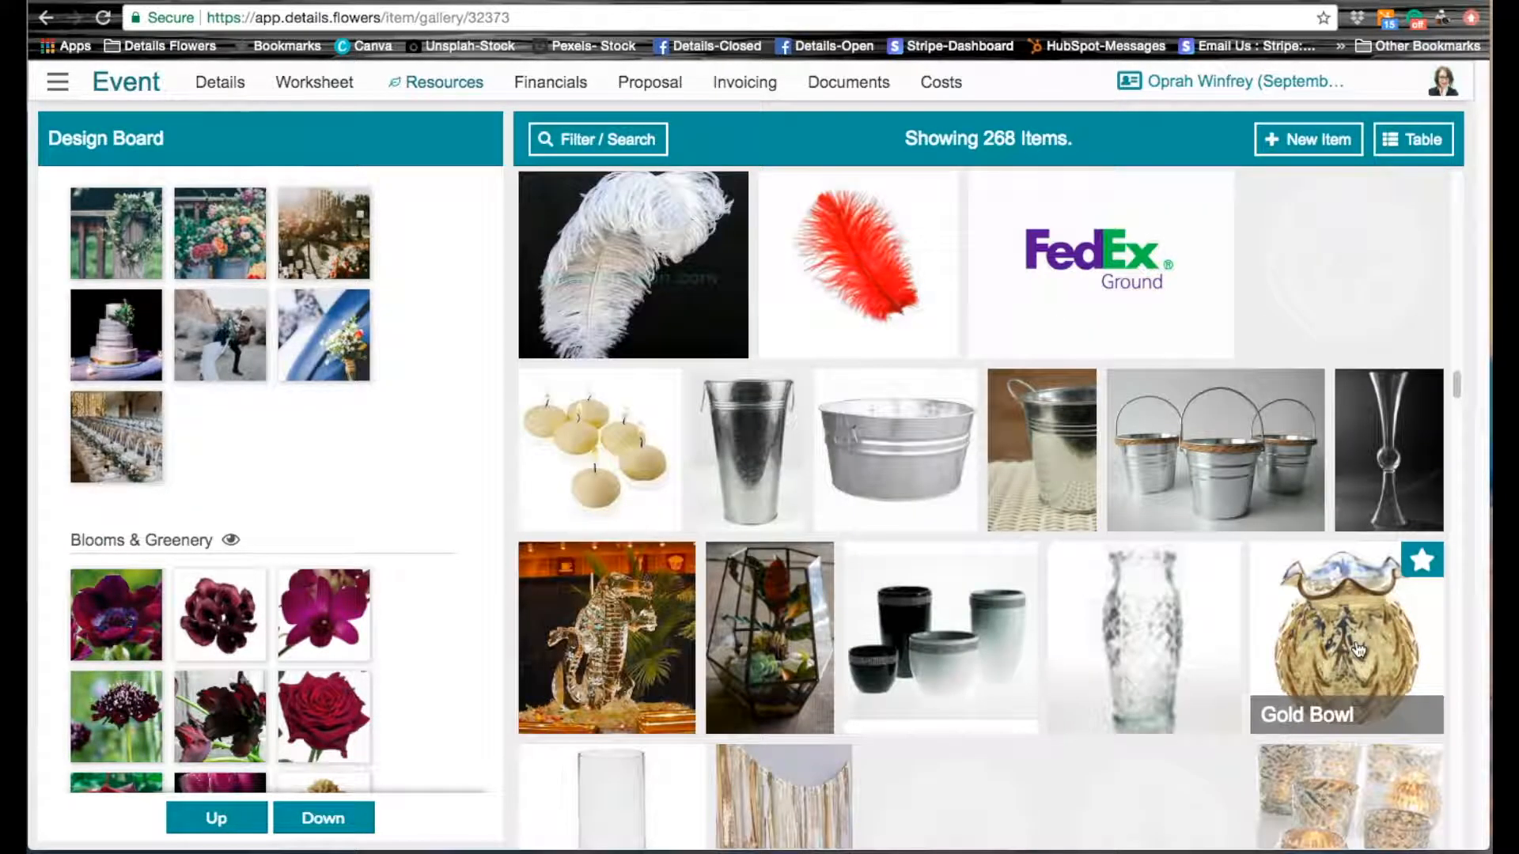
pyautogui.scroll(-1, 1359, 649)
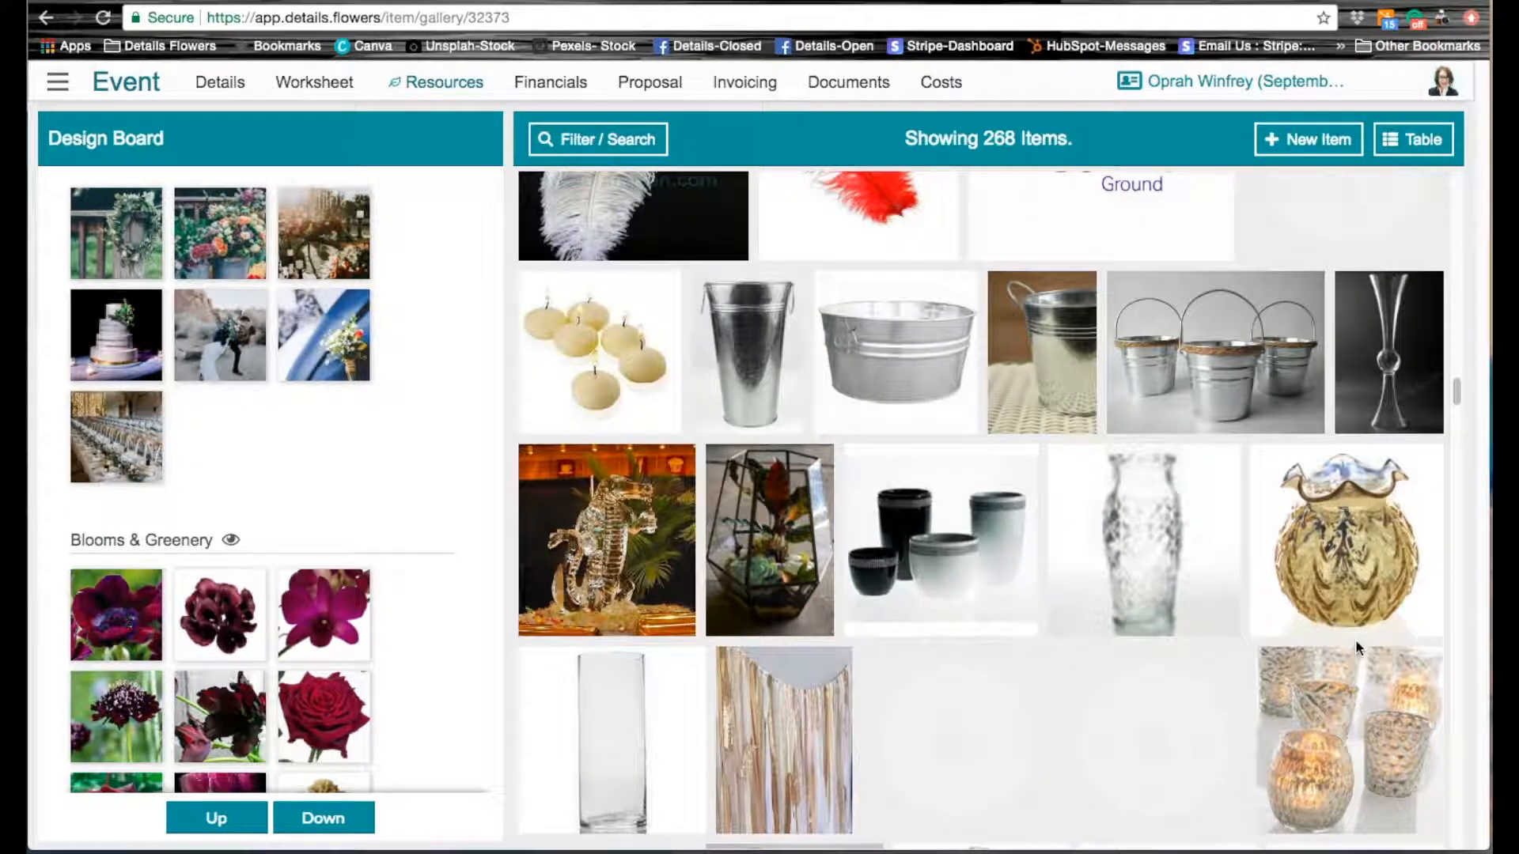
pyautogui.scroll(-3, 1358, 648)
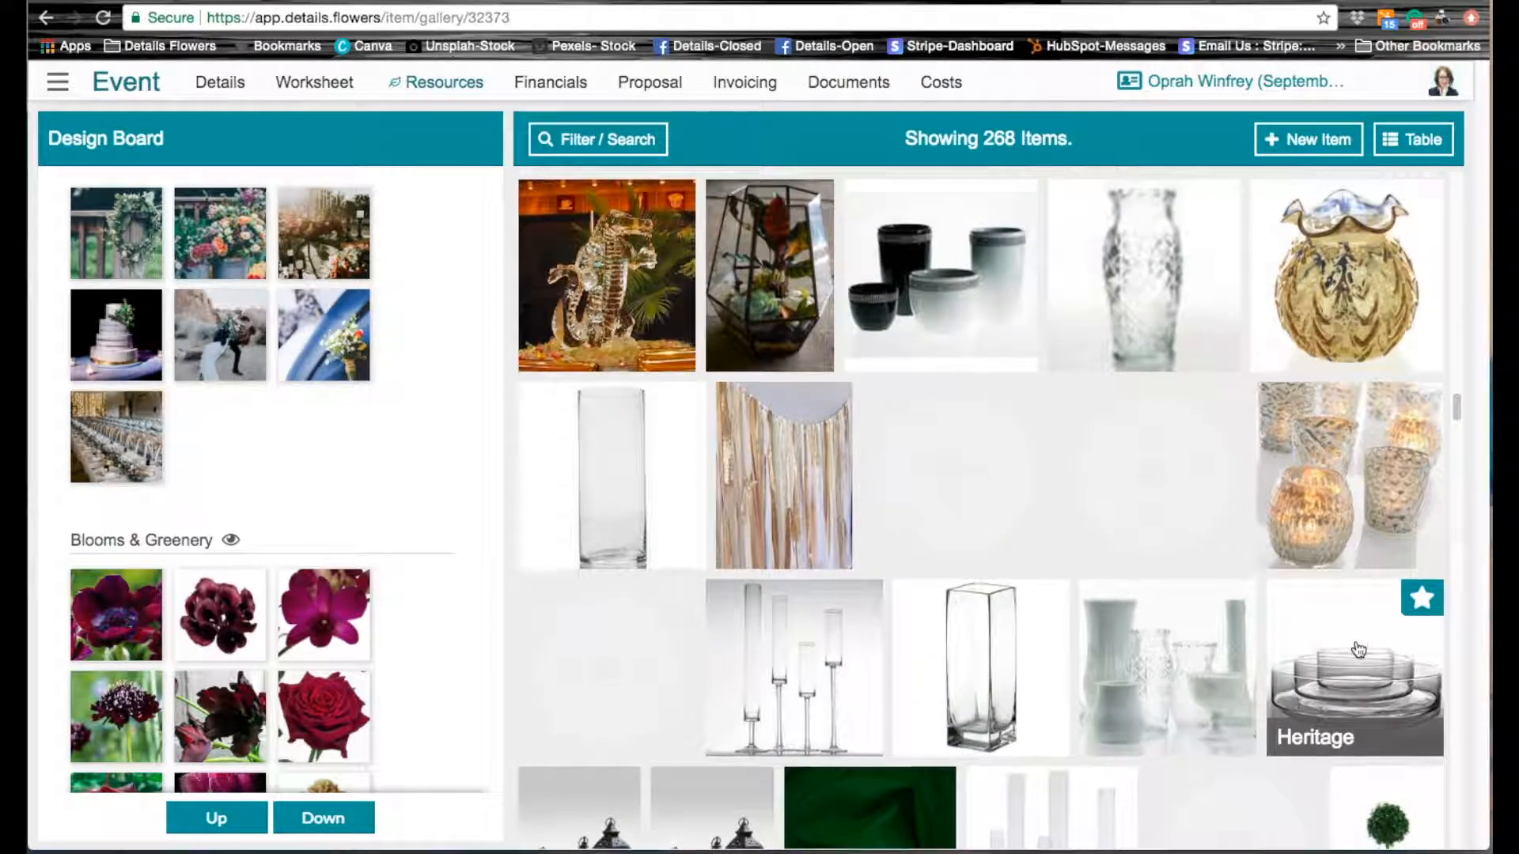
pyautogui.scroll(-4, 1359, 649)
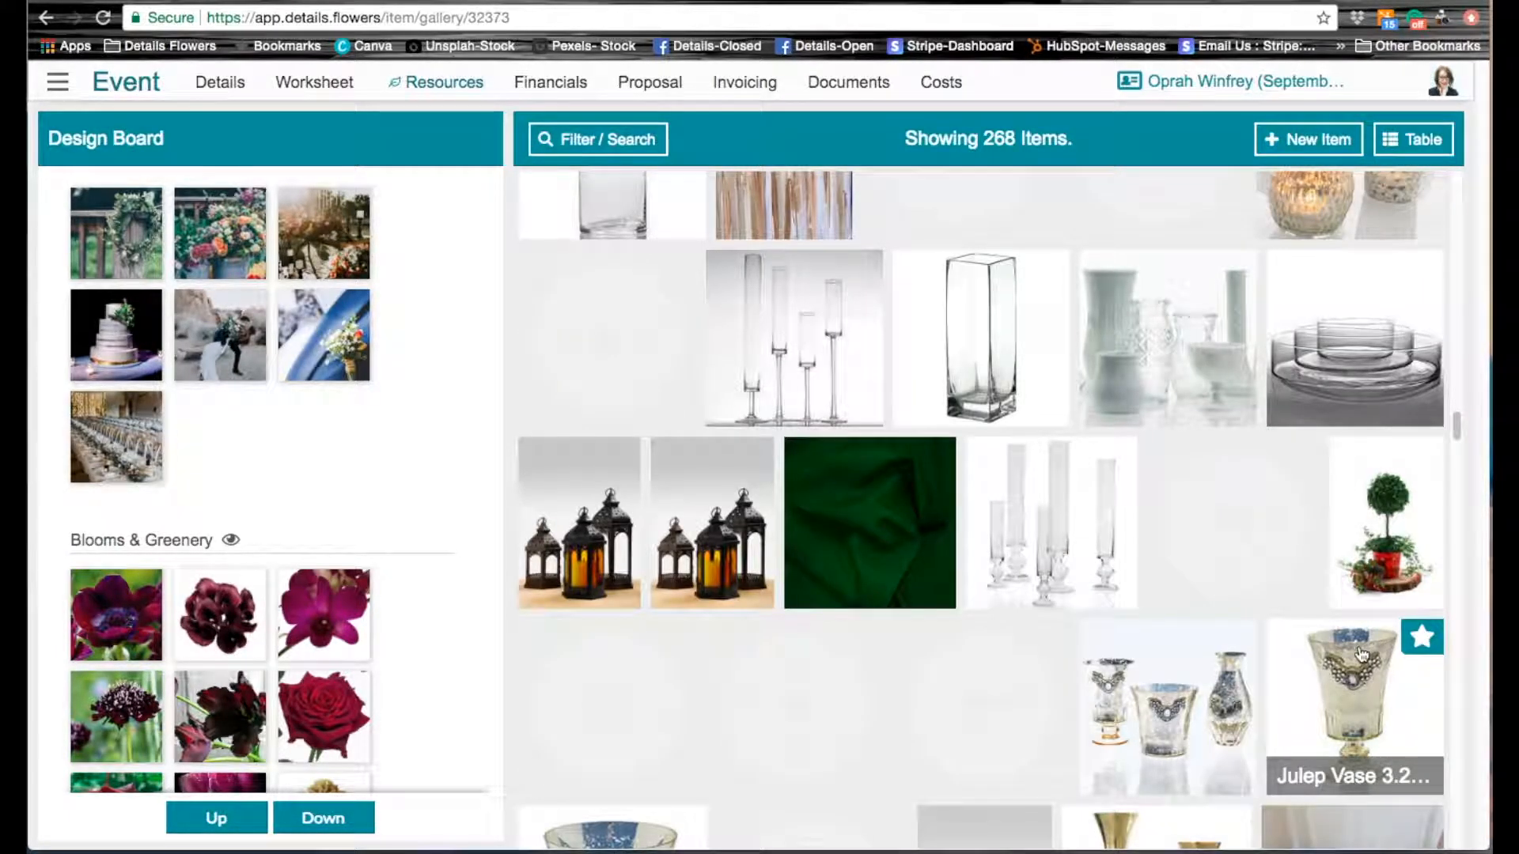
pyautogui.scroll(-2, 1359, 648)
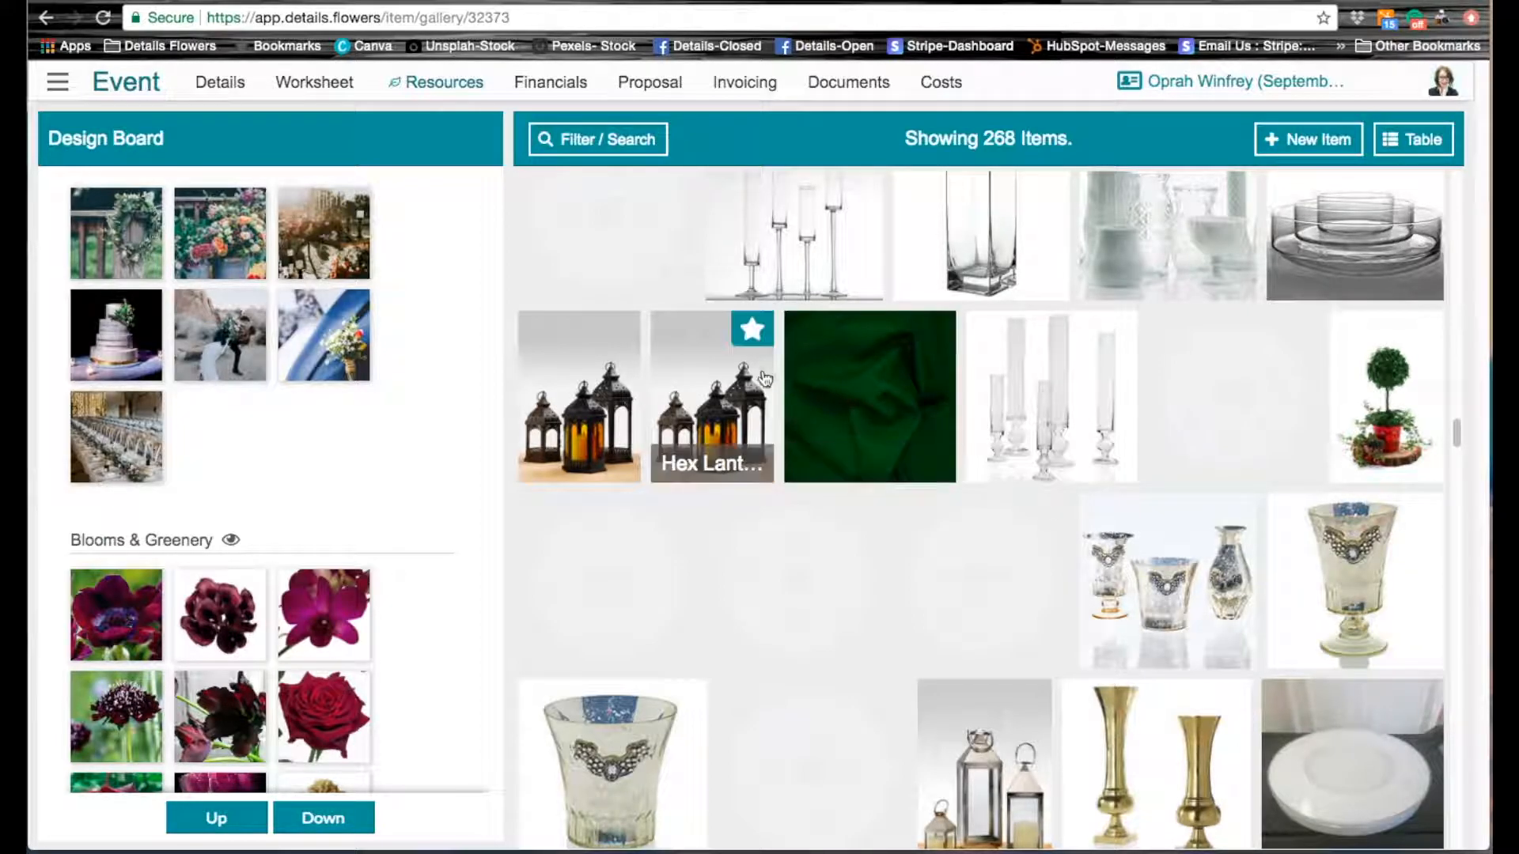
# Step: Favorite the Delia Birdcage and the Chantelle lanterns for the design board
pyautogui.scroll(4, 1224, 603)
pyautogui.scroll(7, 1223, 603)
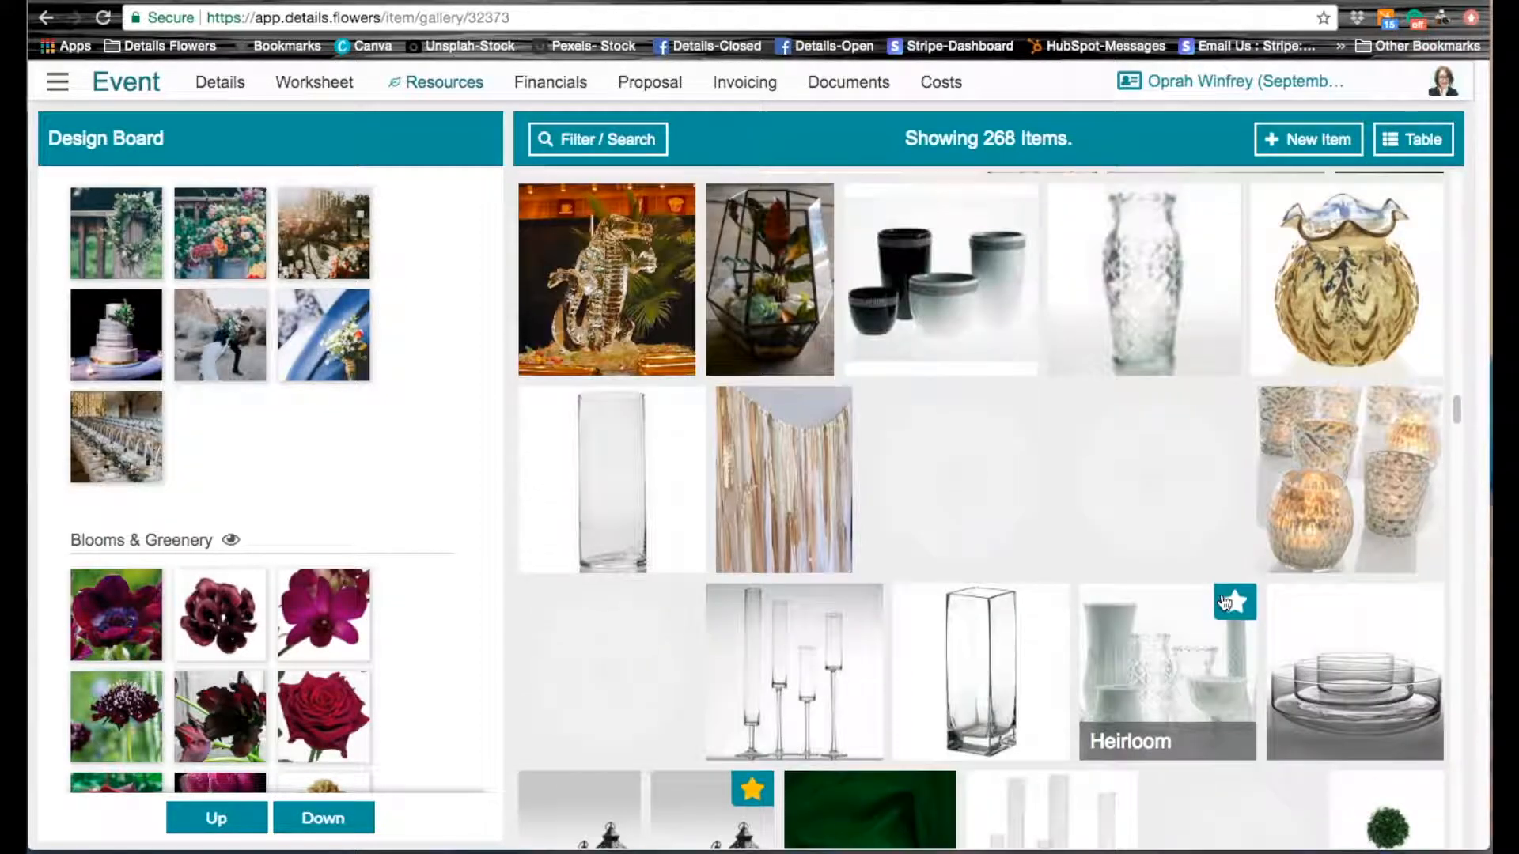
pyautogui.scroll(8, 1224, 603)
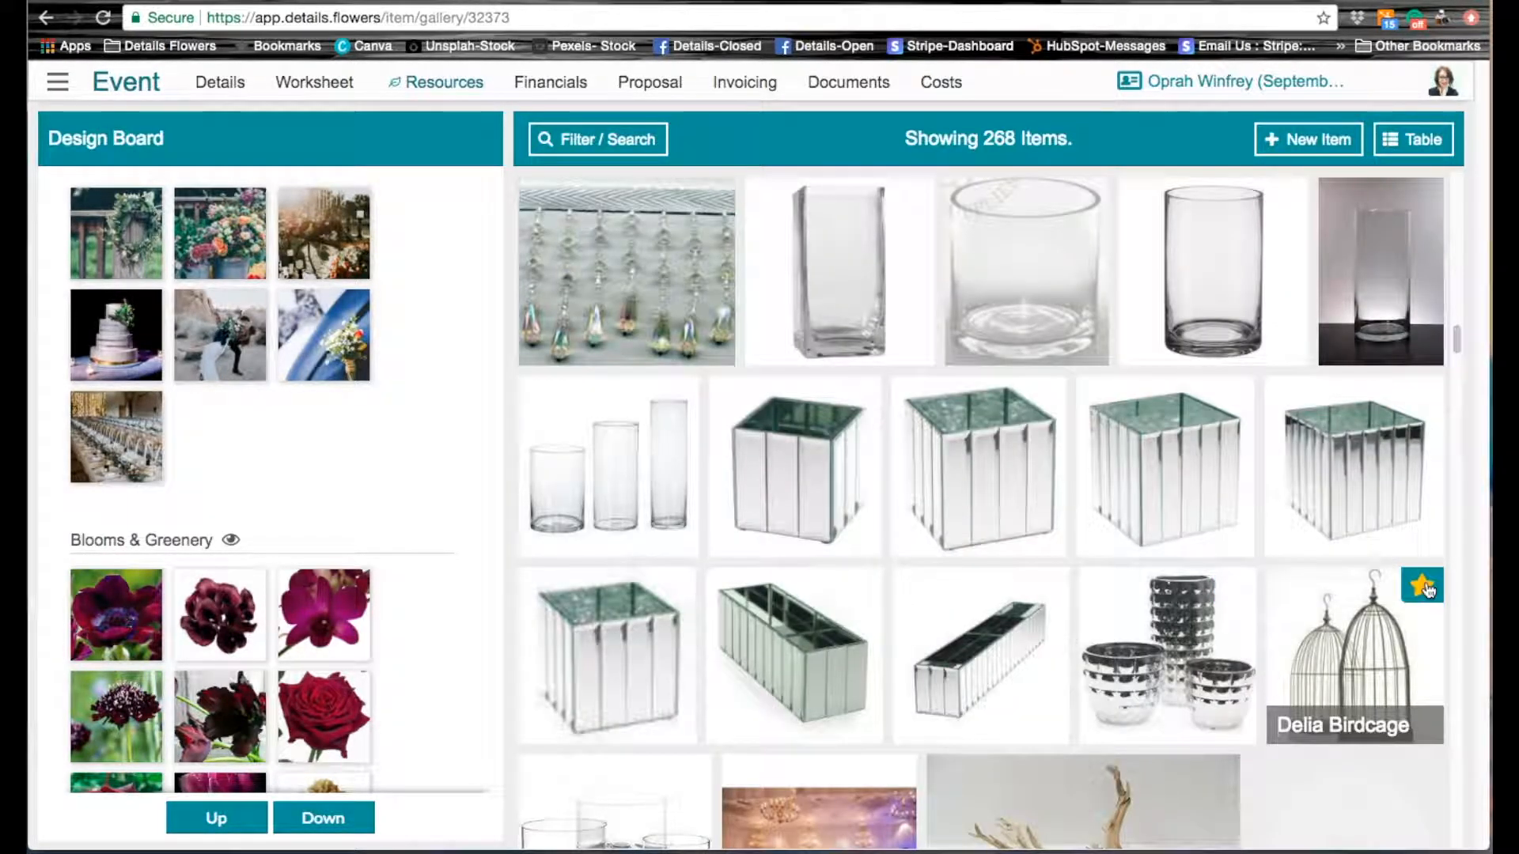
pyautogui.scroll(6, 1332, 683)
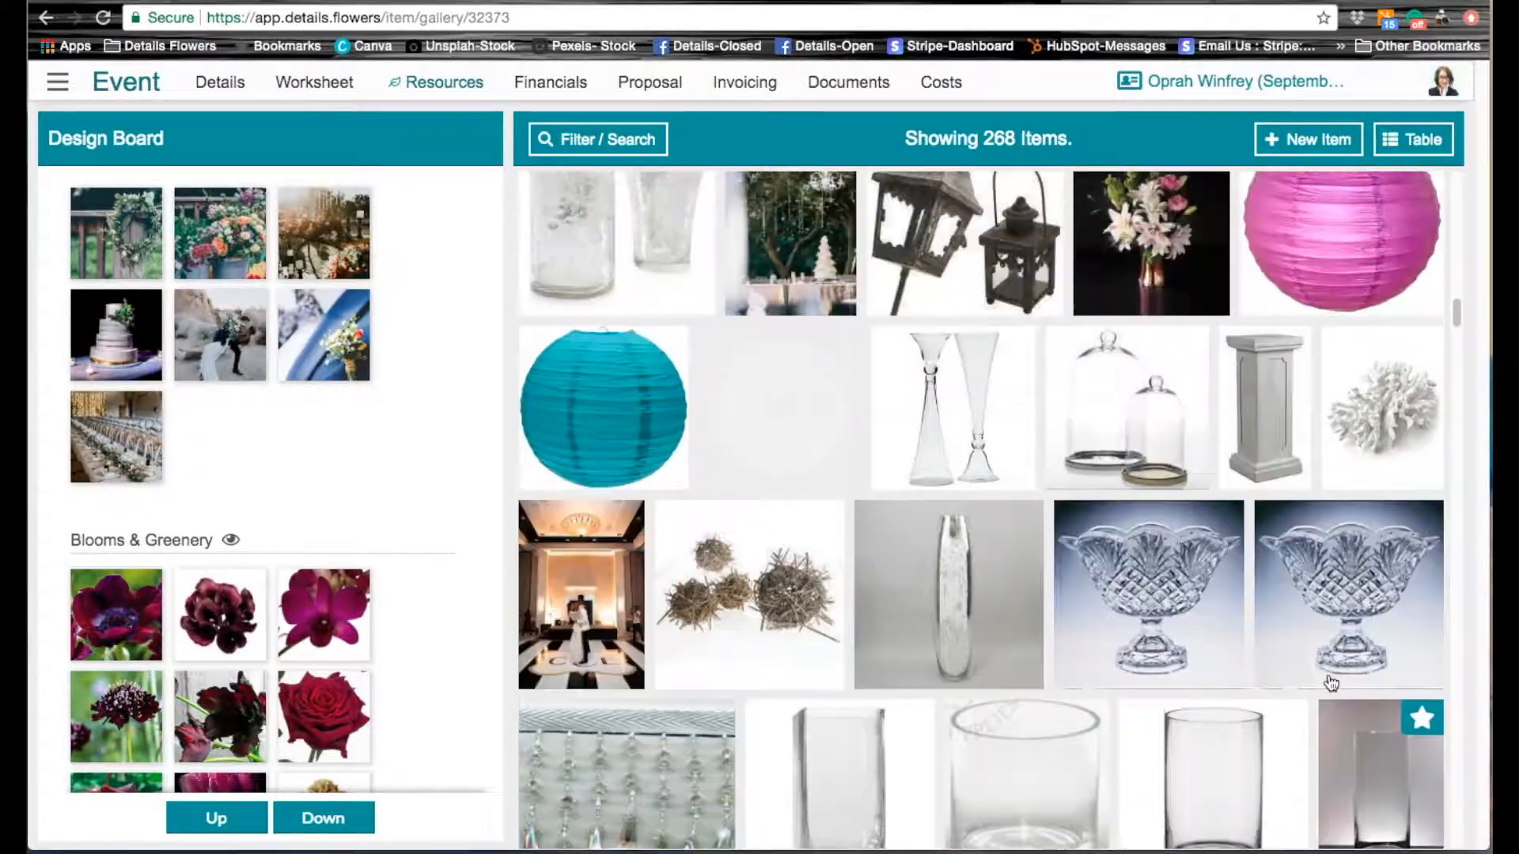
pyautogui.scroll(3, 1331, 682)
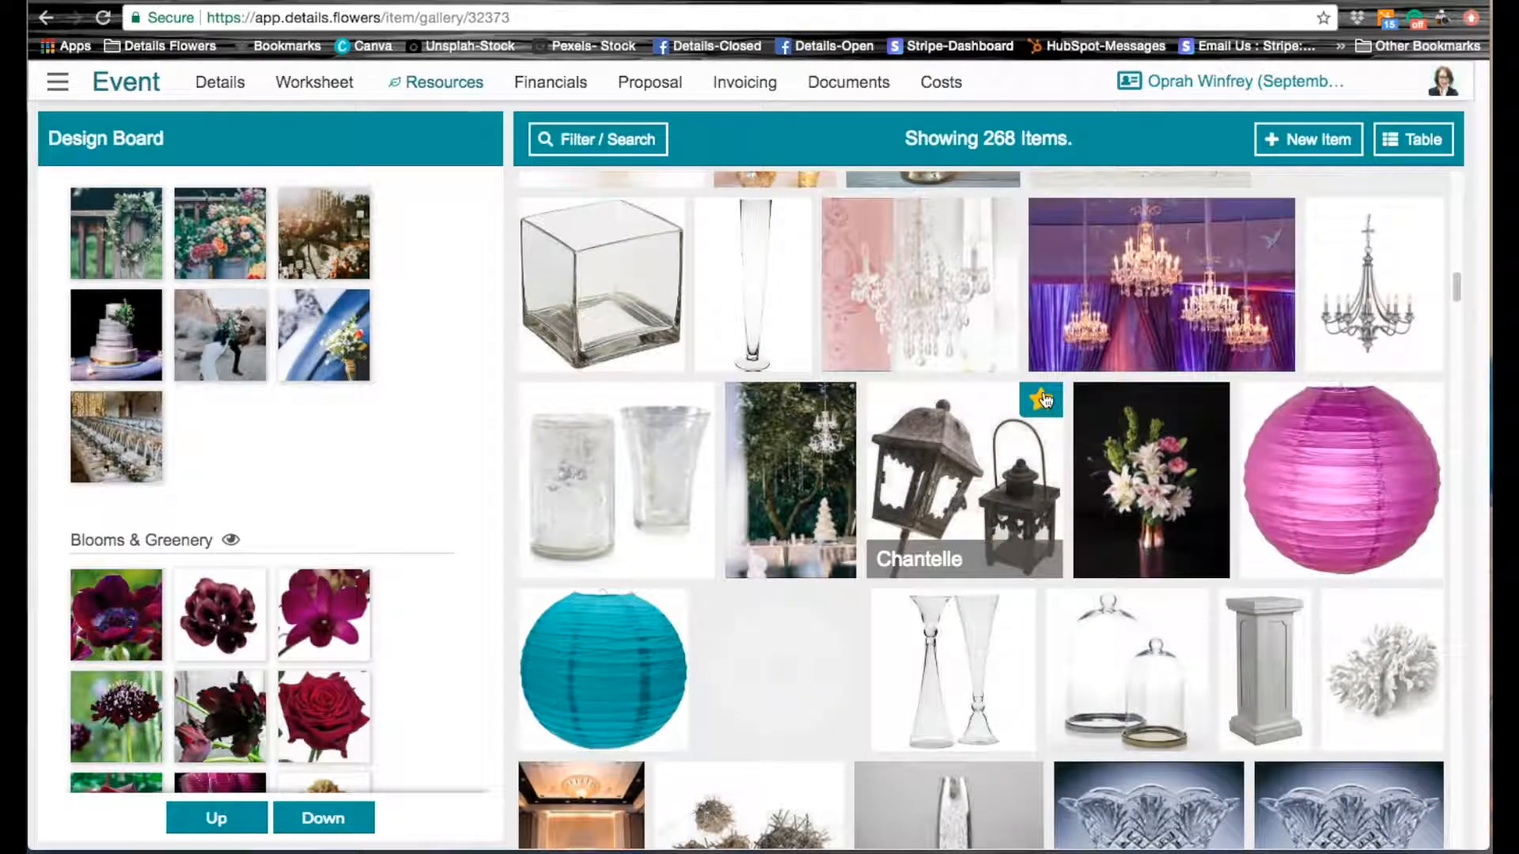
pyautogui.scroll(11, 1208, 563)
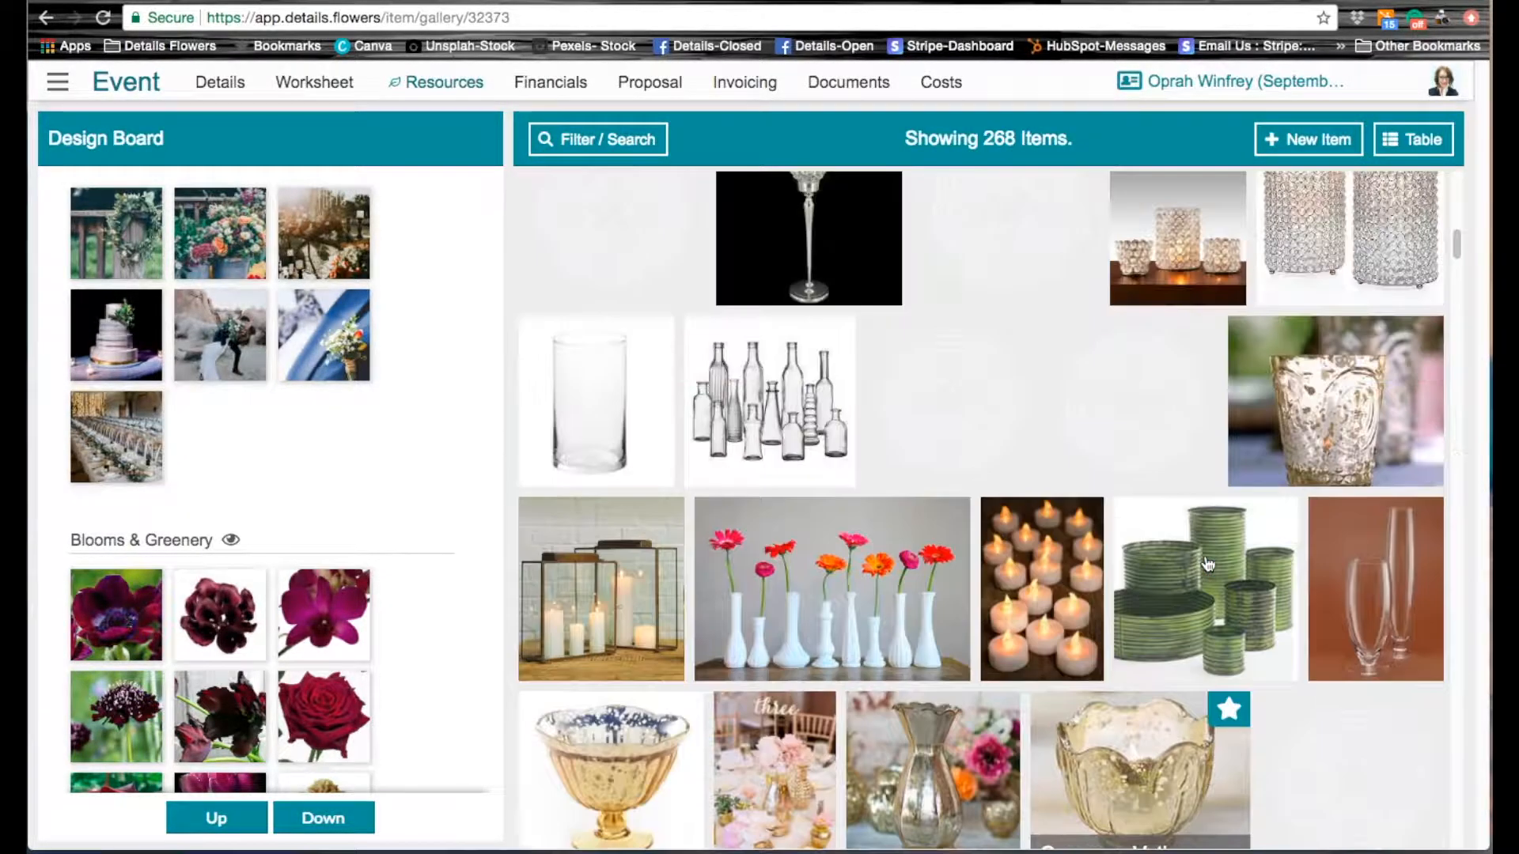
pyautogui.scroll(6, 1208, 563)
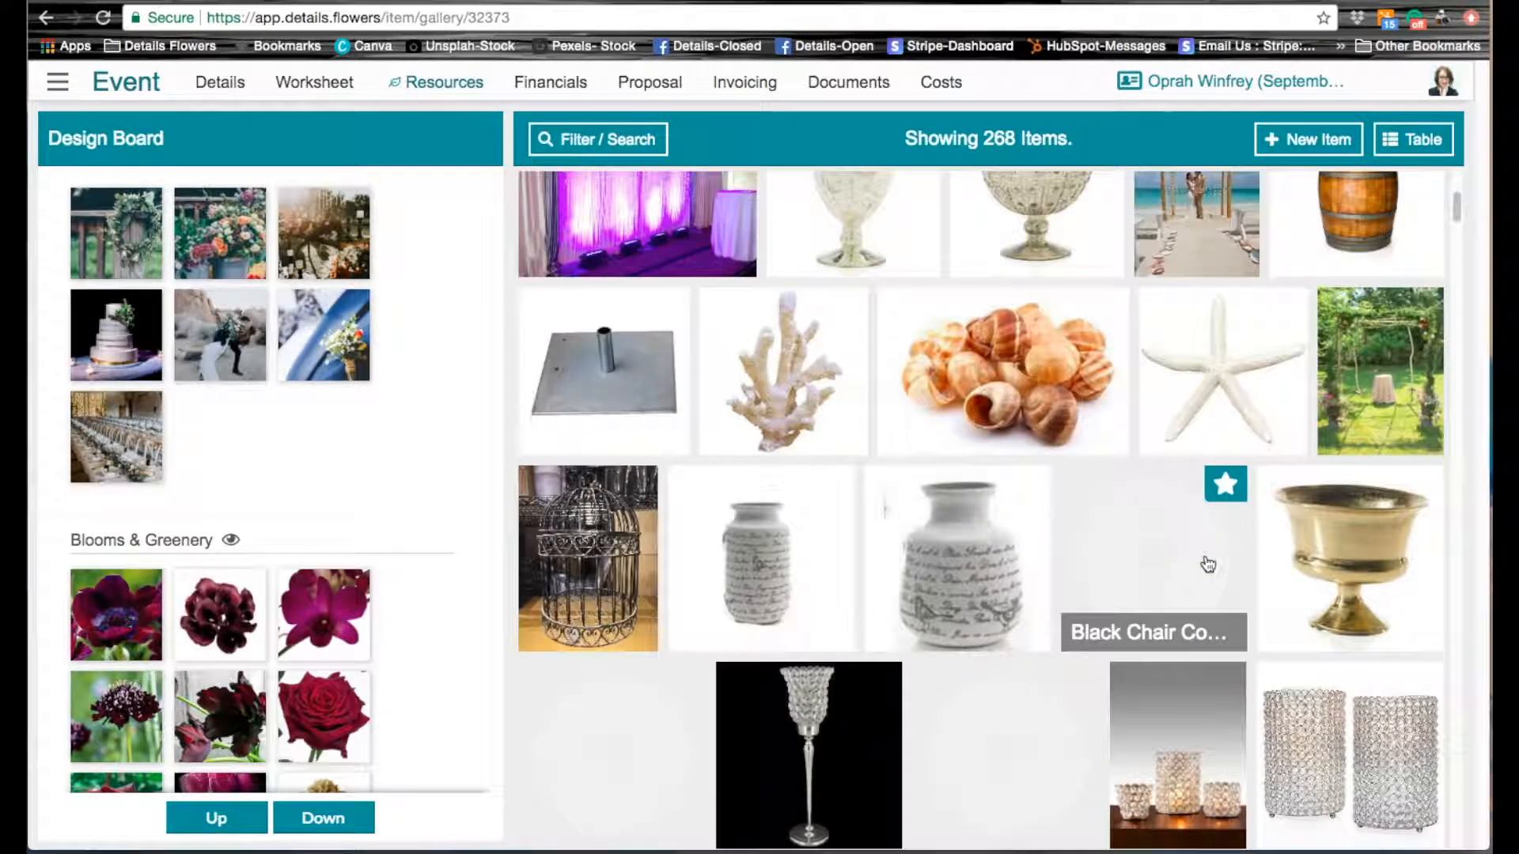
pyautogui.scroll(4, 1208, 564)
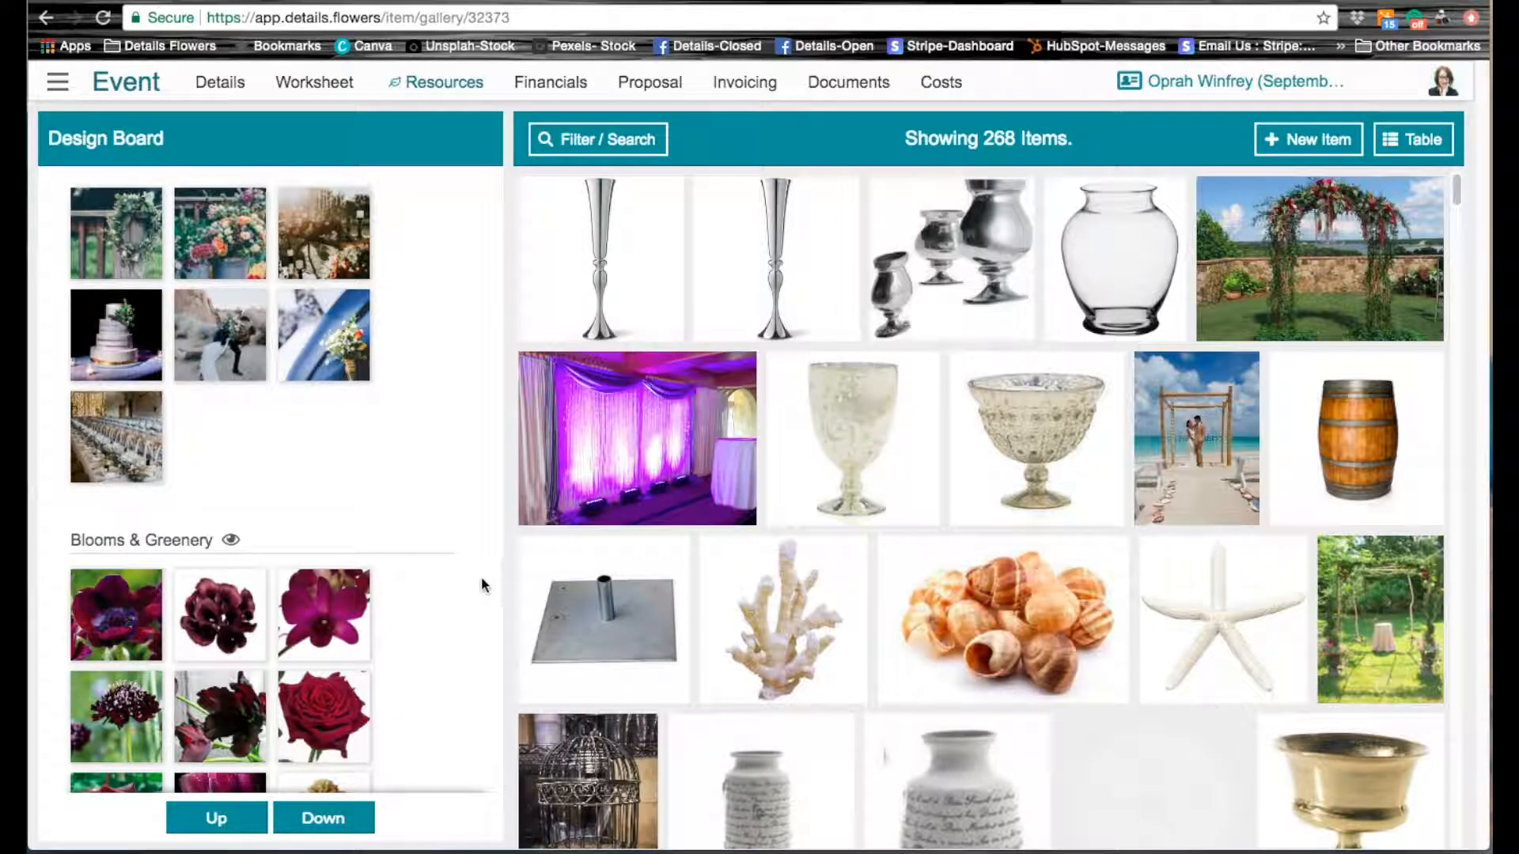
# Step: Review the favorites in the design board's Blooms & Greenery section
pyautogui.click(327, 820)
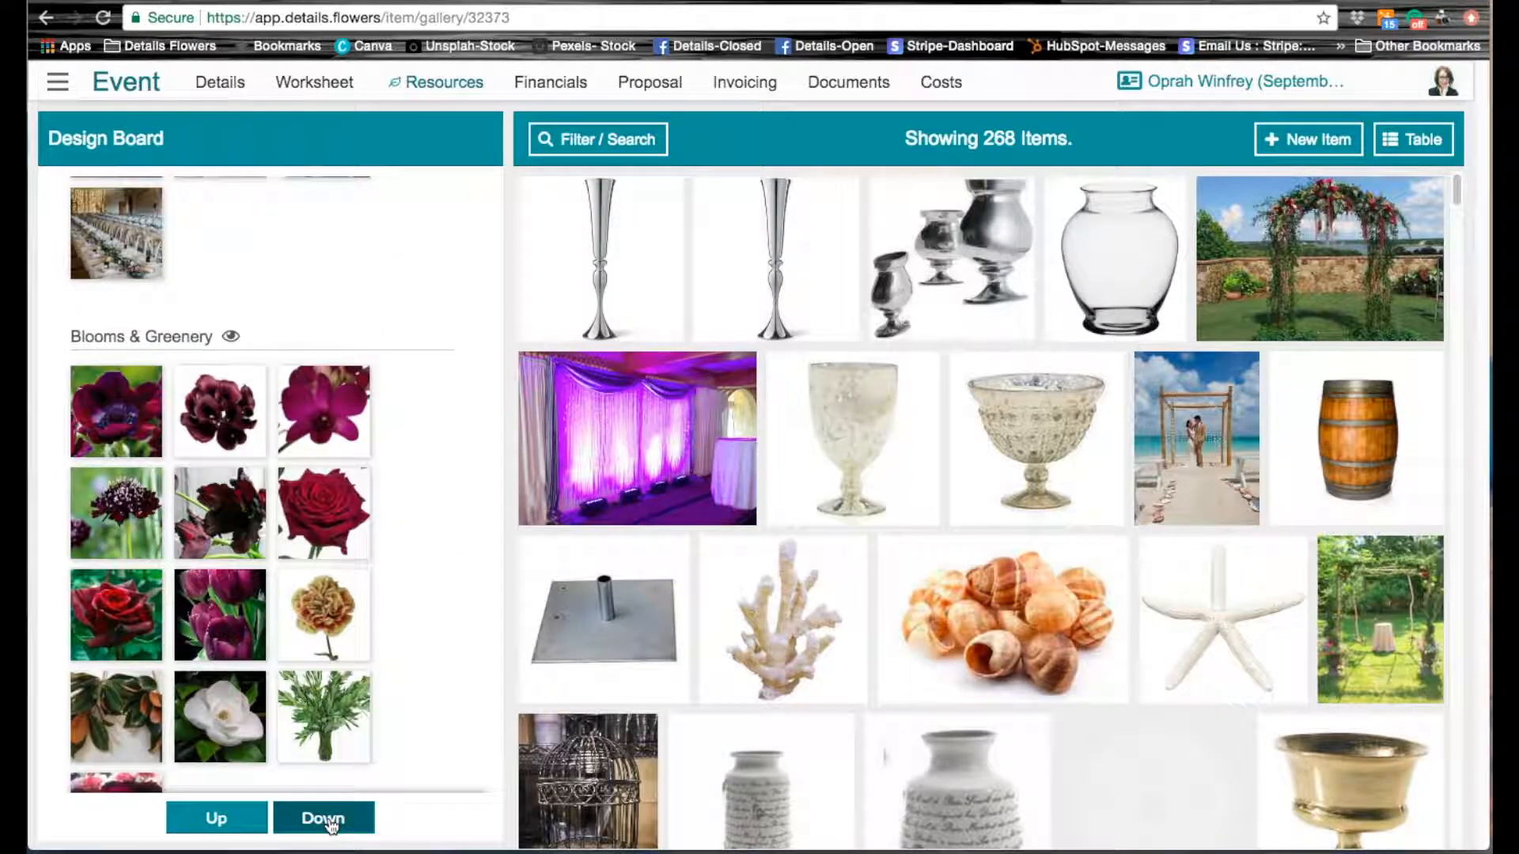
pyautogui.click(329, 821)
pyautogui.click(234, 824)
pyautogui.click(326, 821)
pyautogui.click(234, 824)
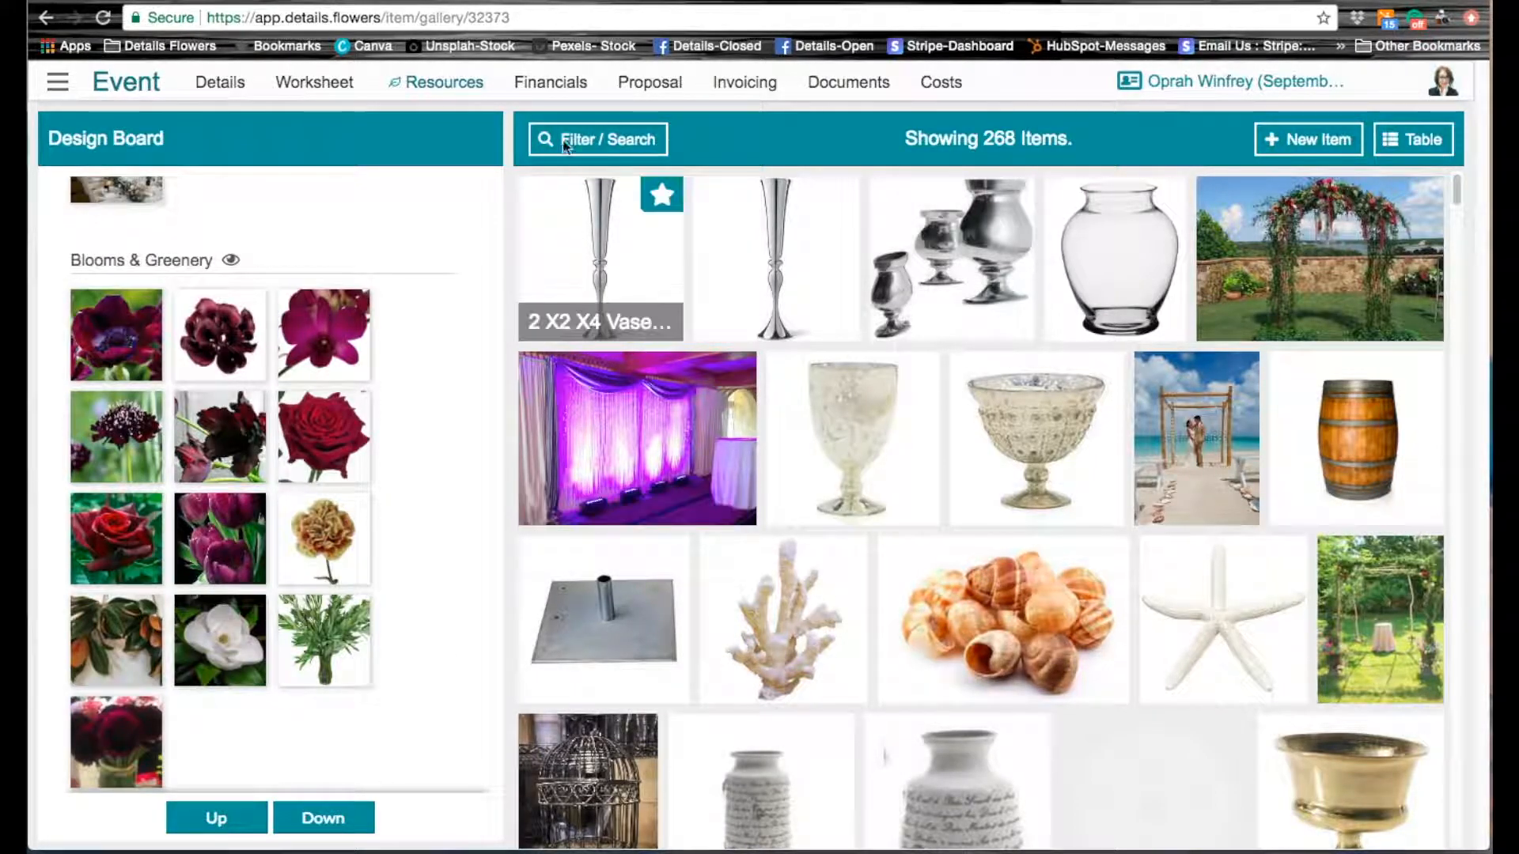
# Step: Change the item gallery's type filter from Vases & Rentals to Miscellaneous
pyautogui.click(610, 142)
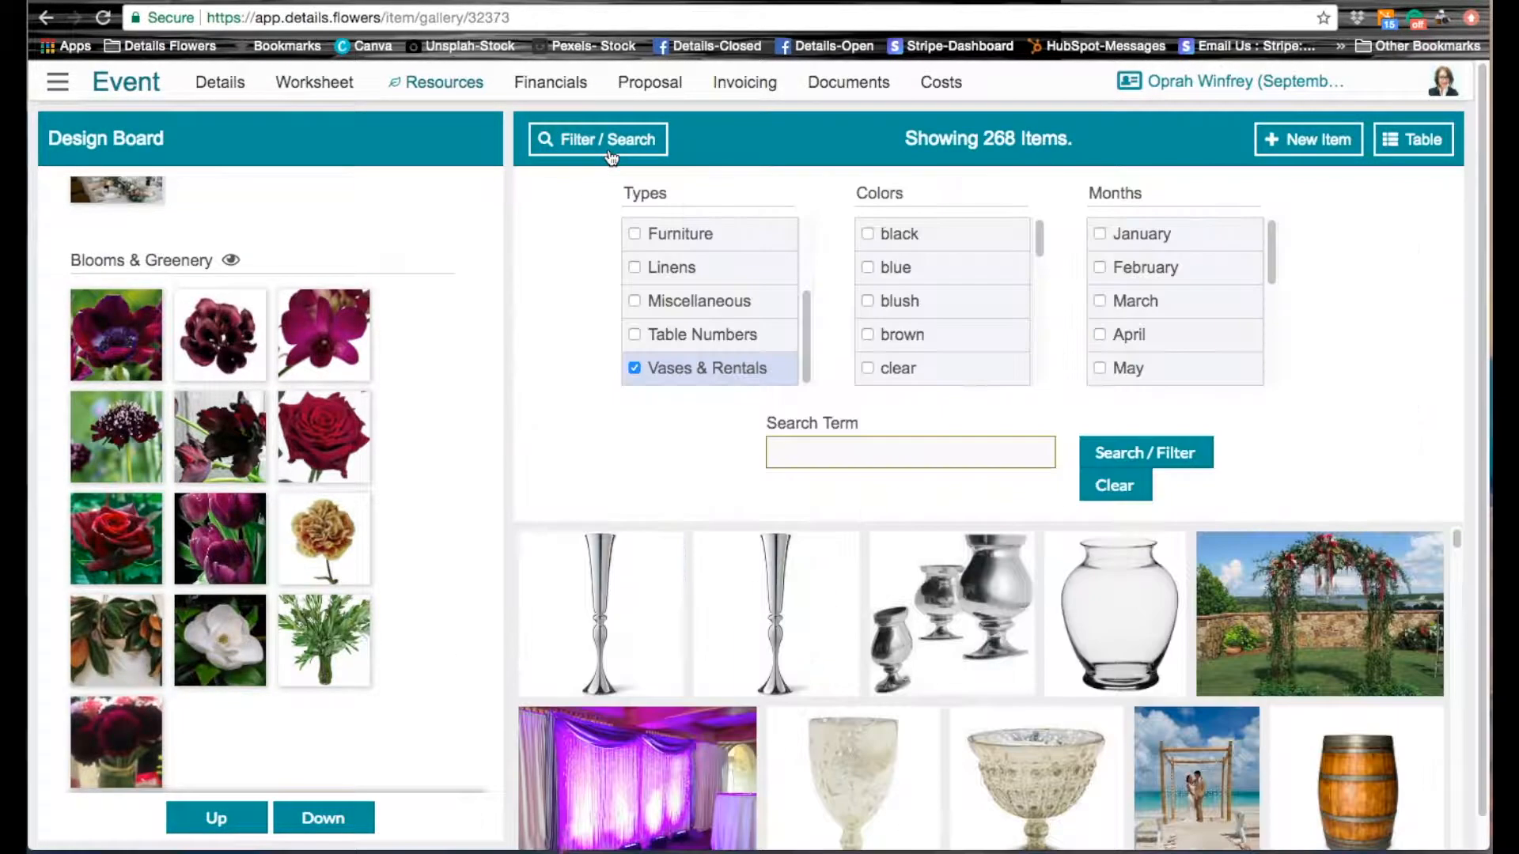
pyautogui.click(635, 302)
pyautogui.click(665, 368)
pyautogui.click(1147, 455)
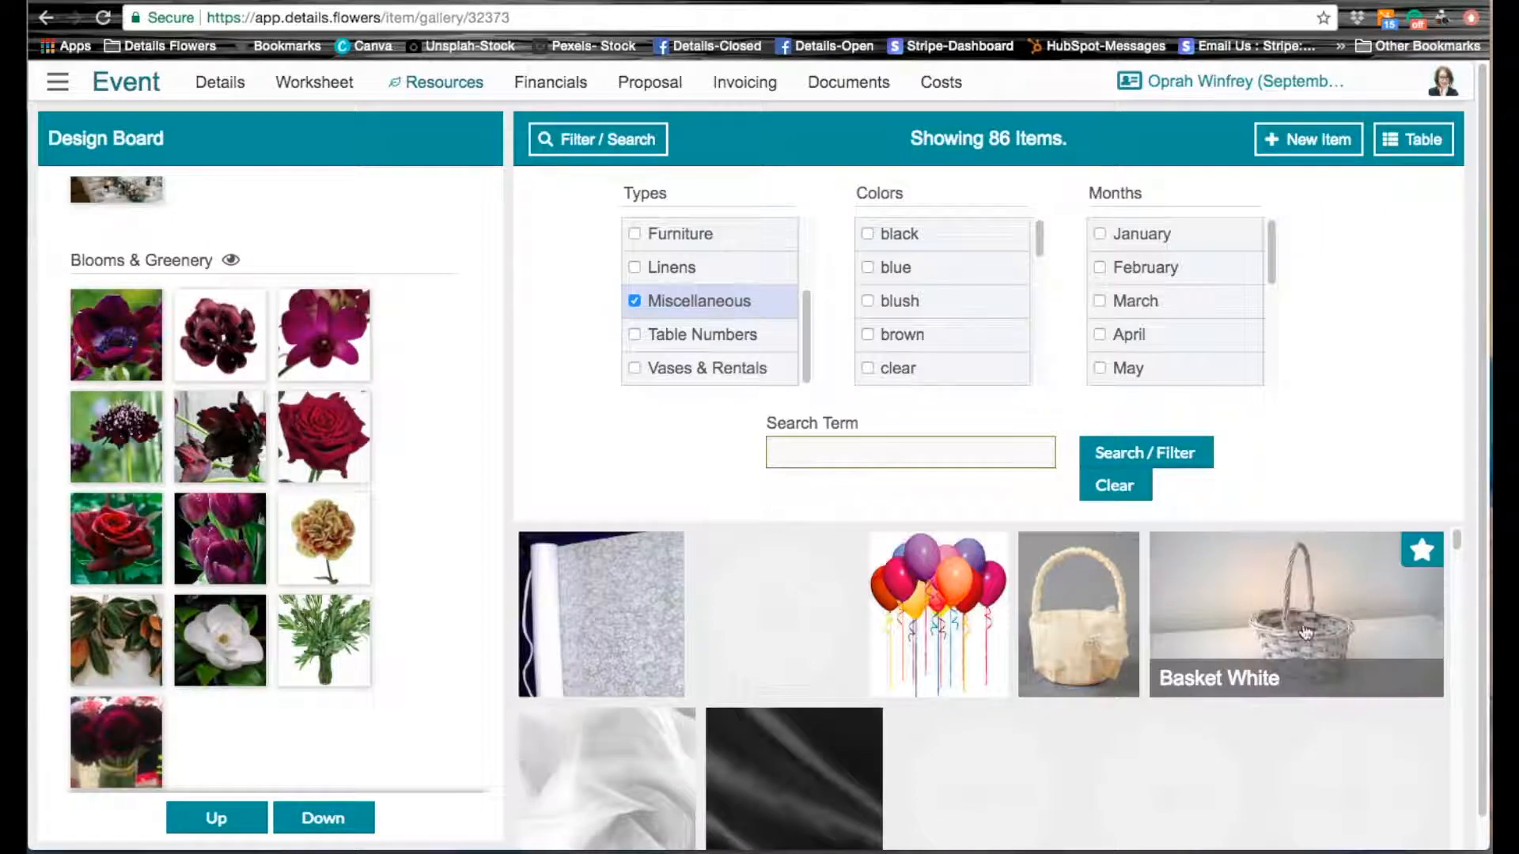
# Step: Favorite Candles Pillar 6" and the adjacent white and ivory pillar candles among the miscellaneous items
pyautogui.scroll(-5, 1302, 651)
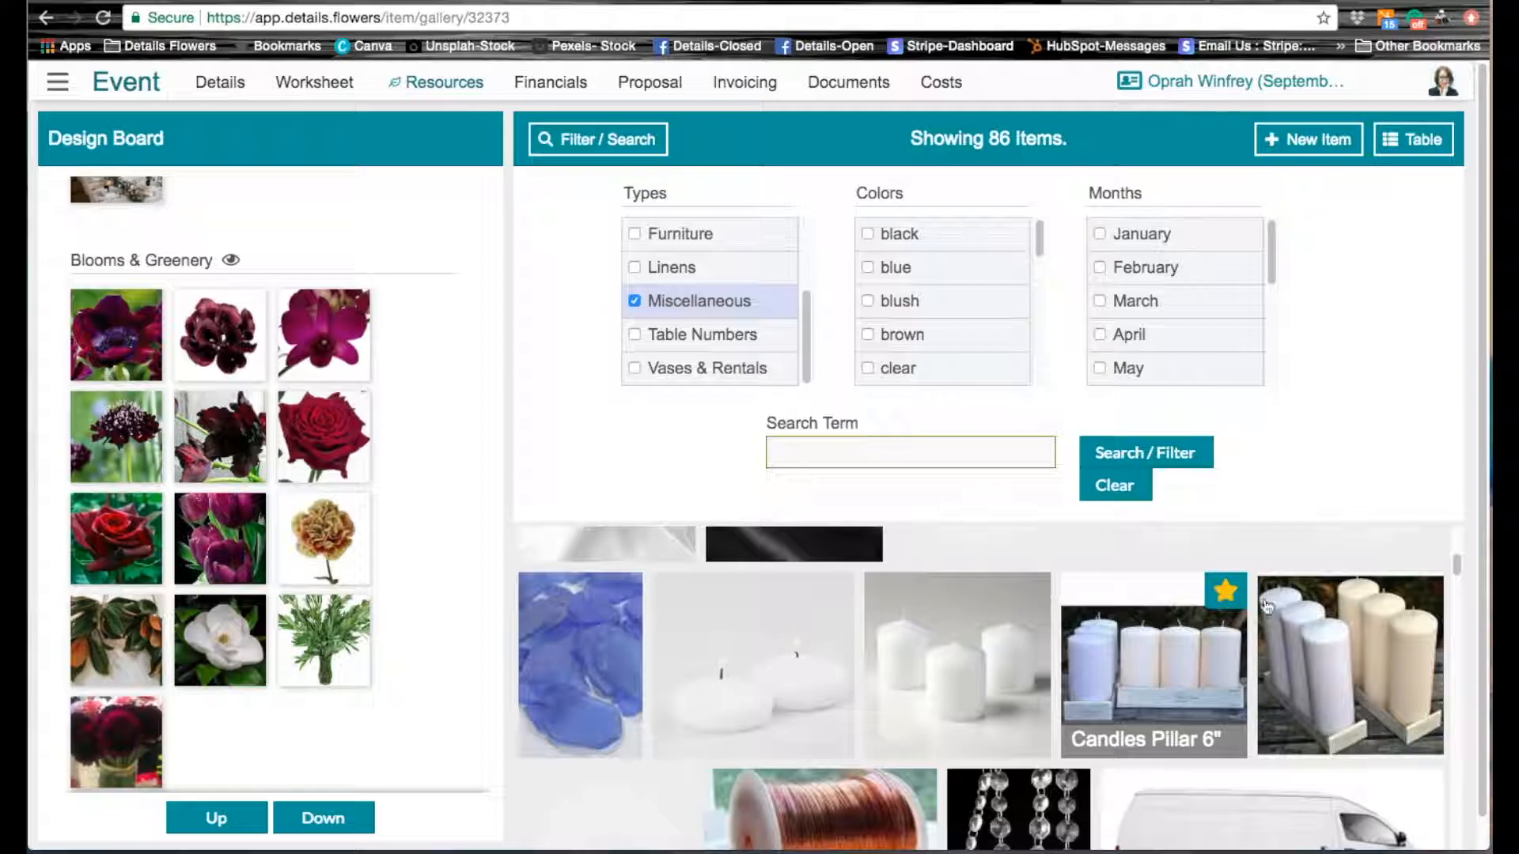
pyautogui.scroll(-3, 913, 636)
pyautogui.scroll(1, 913, 636)
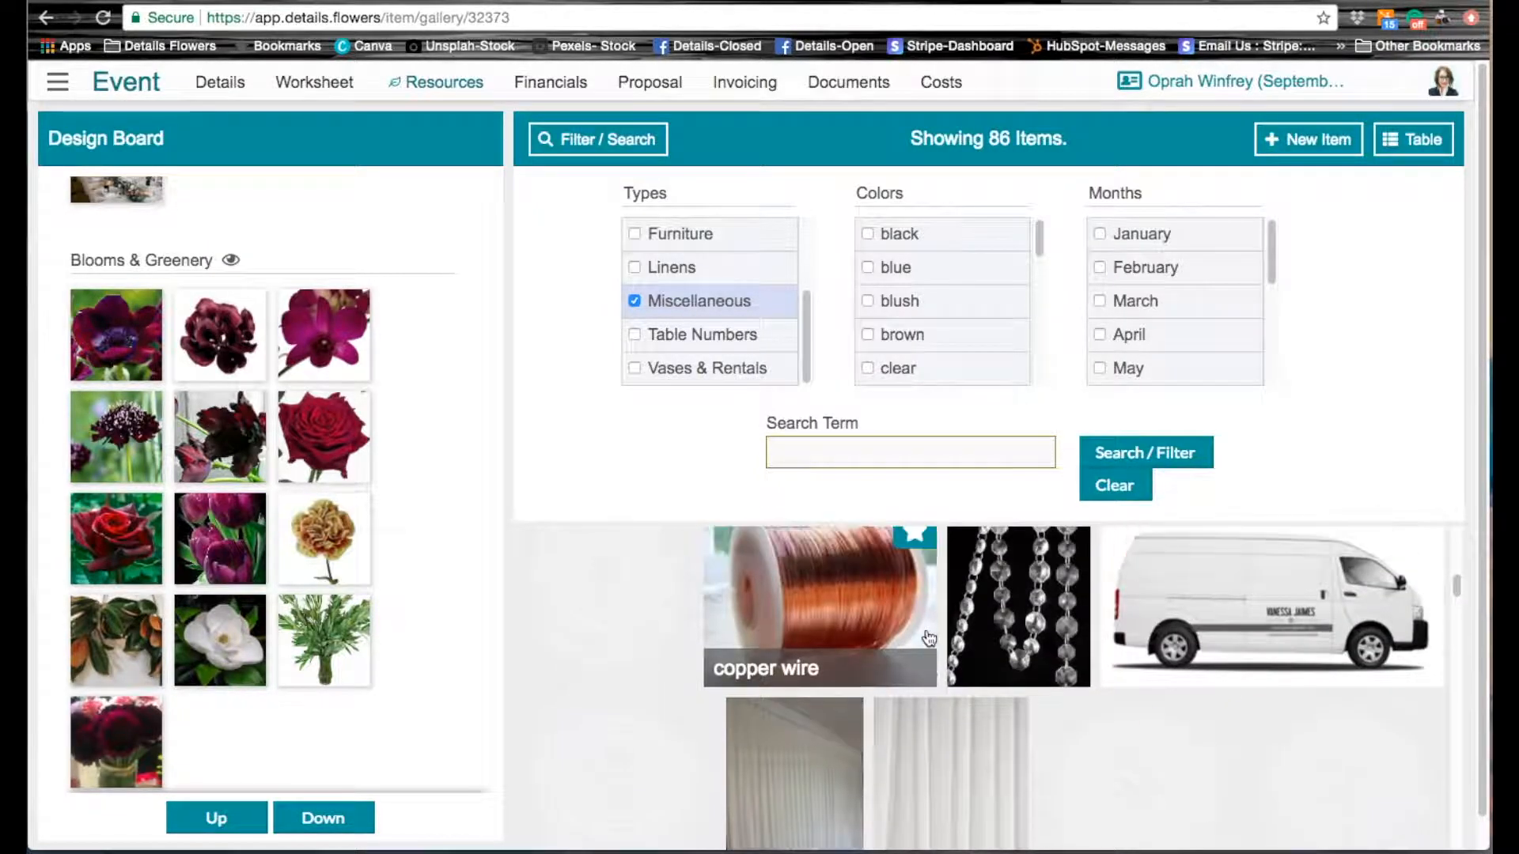
# Step: Collapse the filter options and favorite the copper wire and both floating candle items
pyautogui.click(612, 148)
pyautogui.scroll(-3, 1259, 555)
pyautogui.moveTo(853, 485)
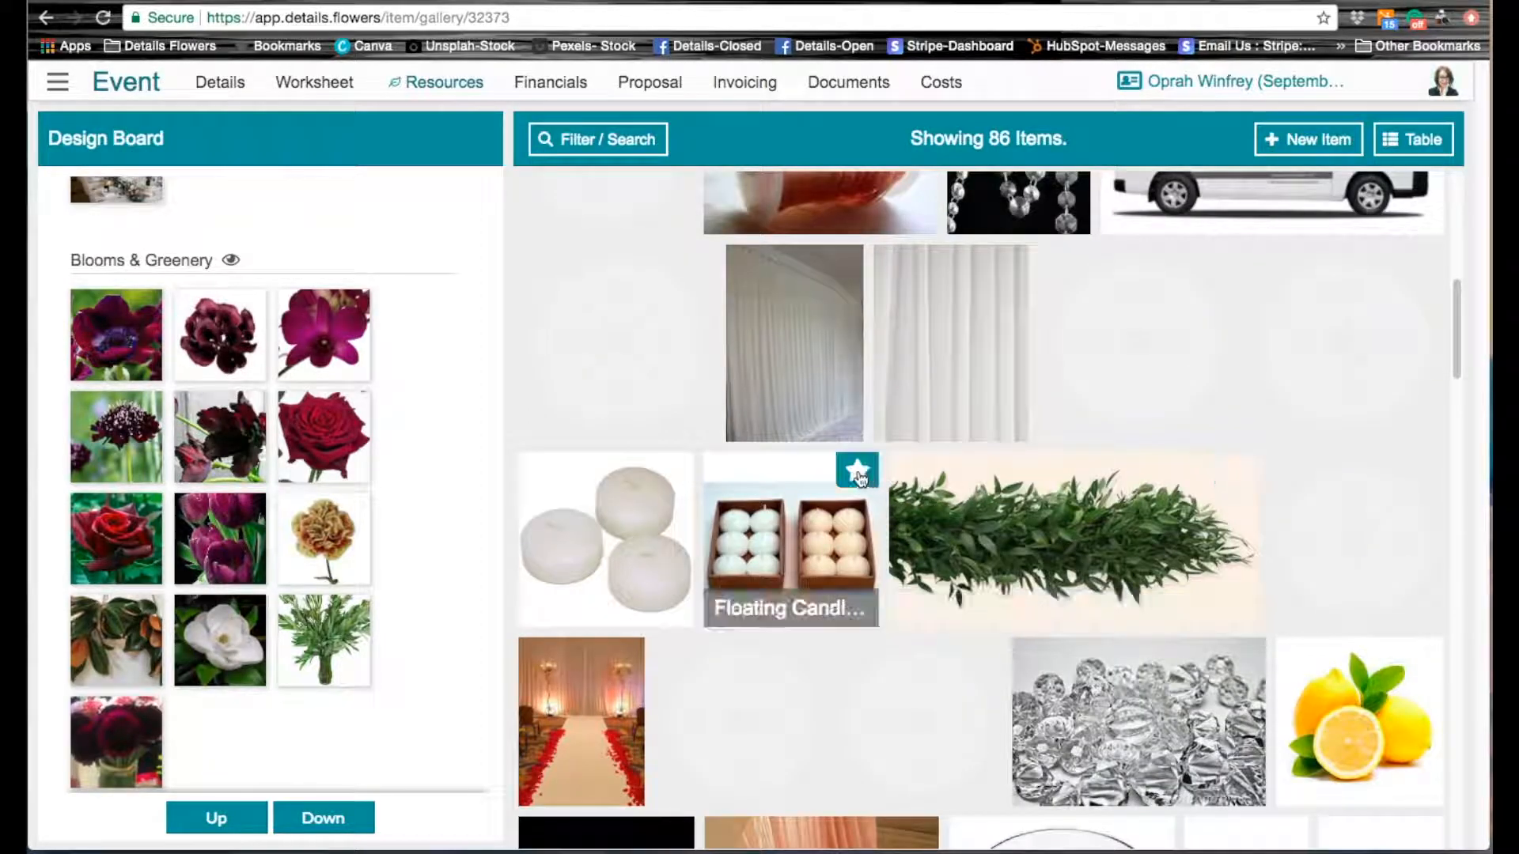
# Step: Favorite Oasis Grande Bricks, the green foam spheres and the green foam rings for the design board
pyautogui.scroll(-5, 1188, 716)
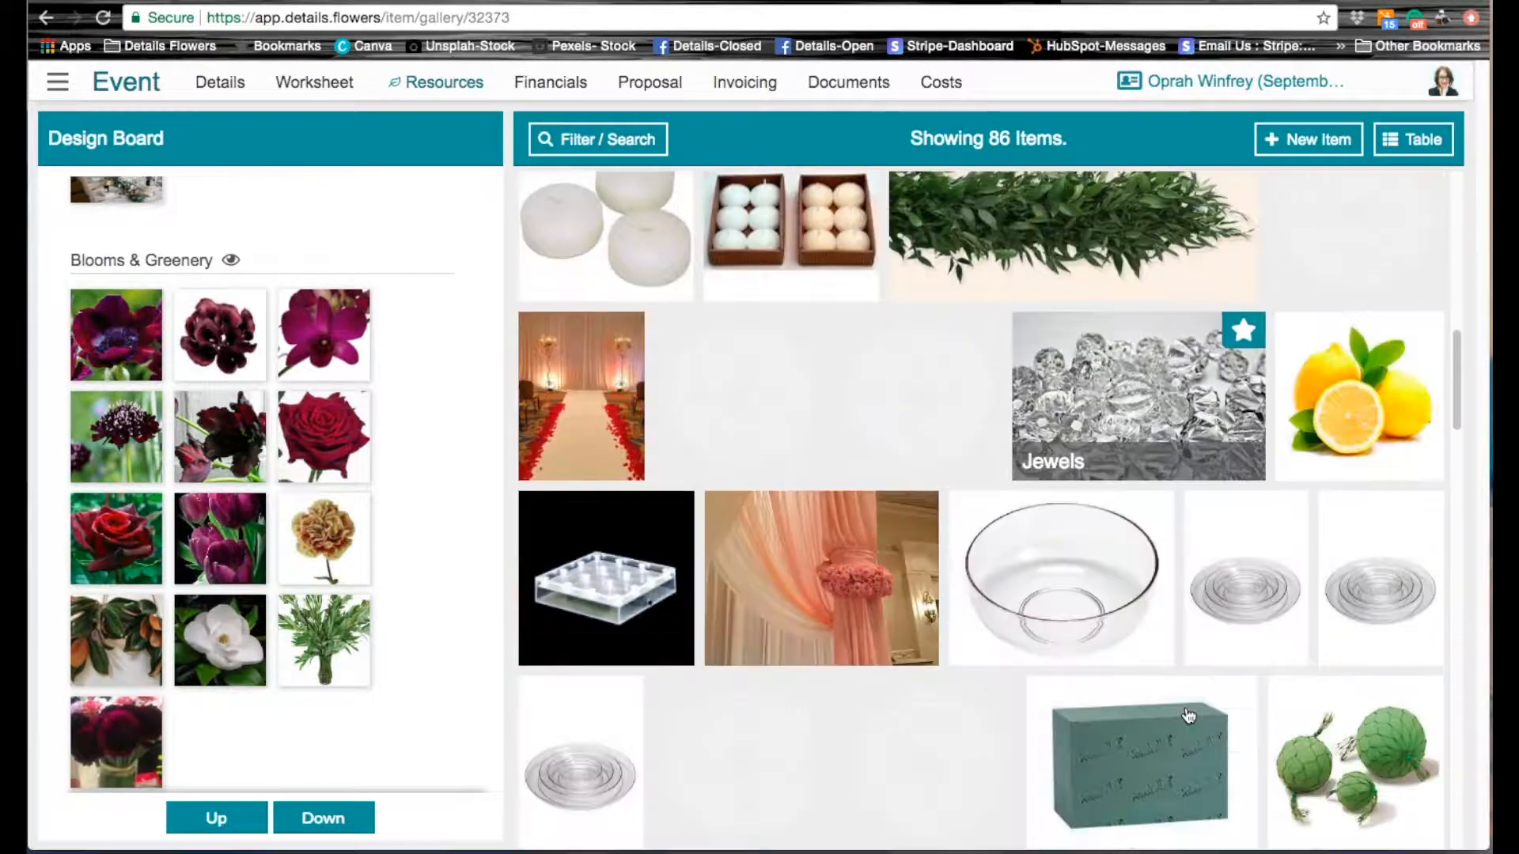
pyautogui.scroll(-3, 1188, 716)
pyautogui.click(1235, 361)
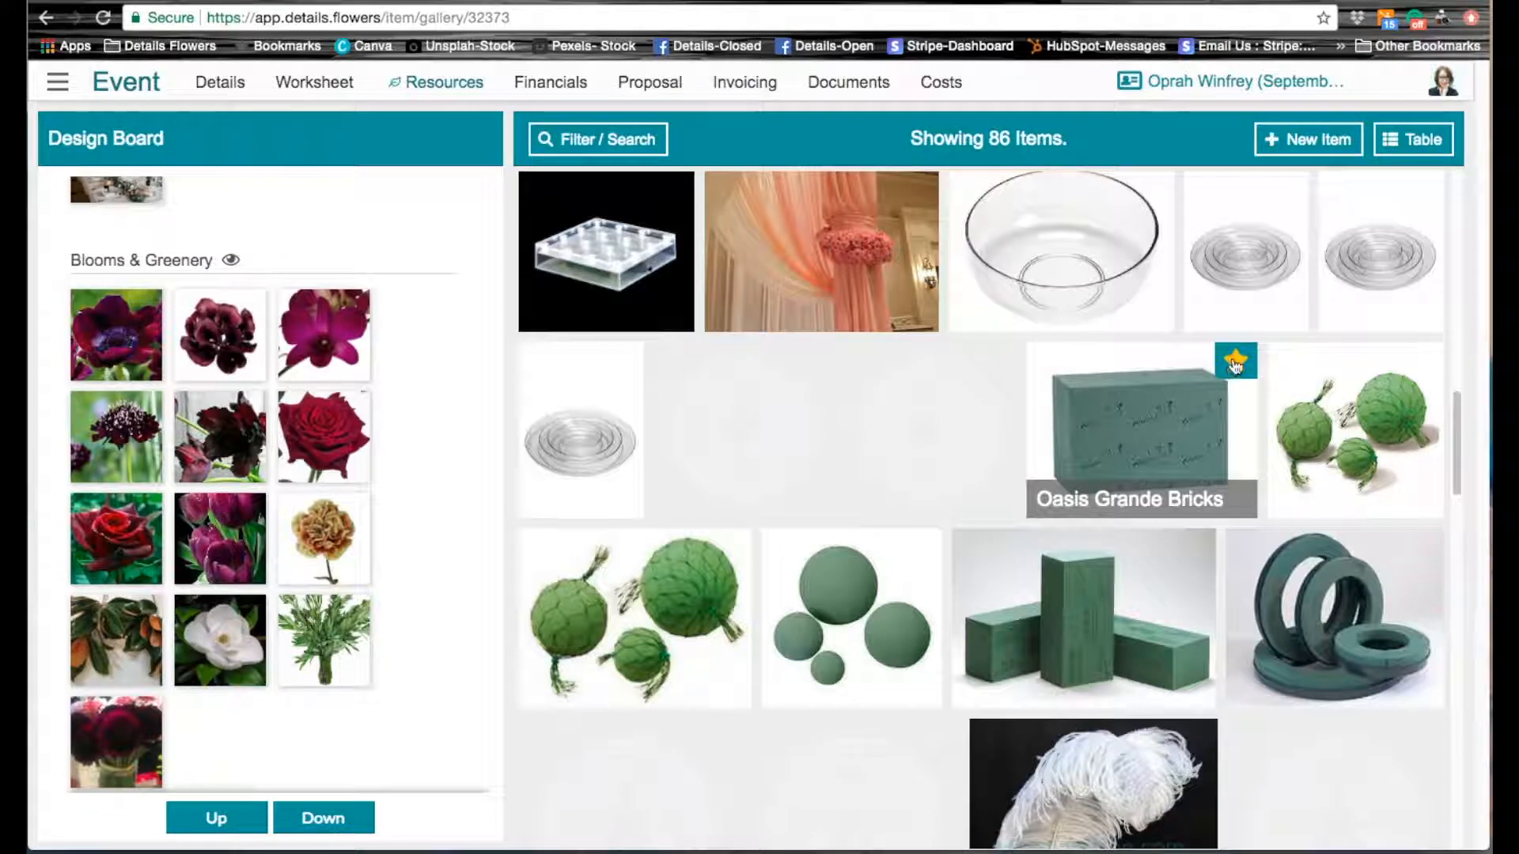
pyautogui.moveTo(977, 518)
pyautogui.click(920, 547)
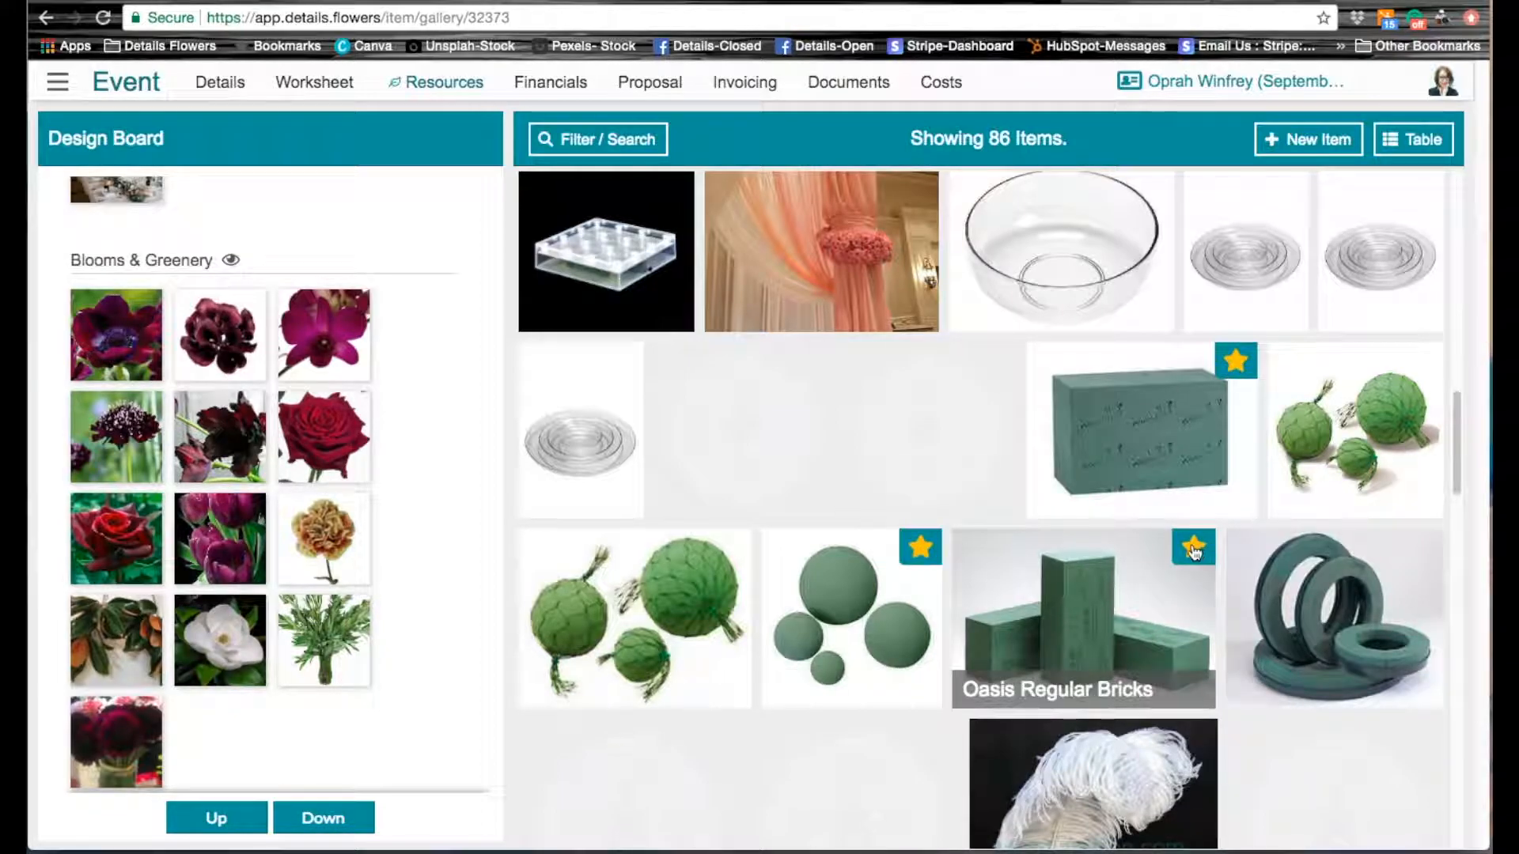
pyautogui.click(1421, 547)
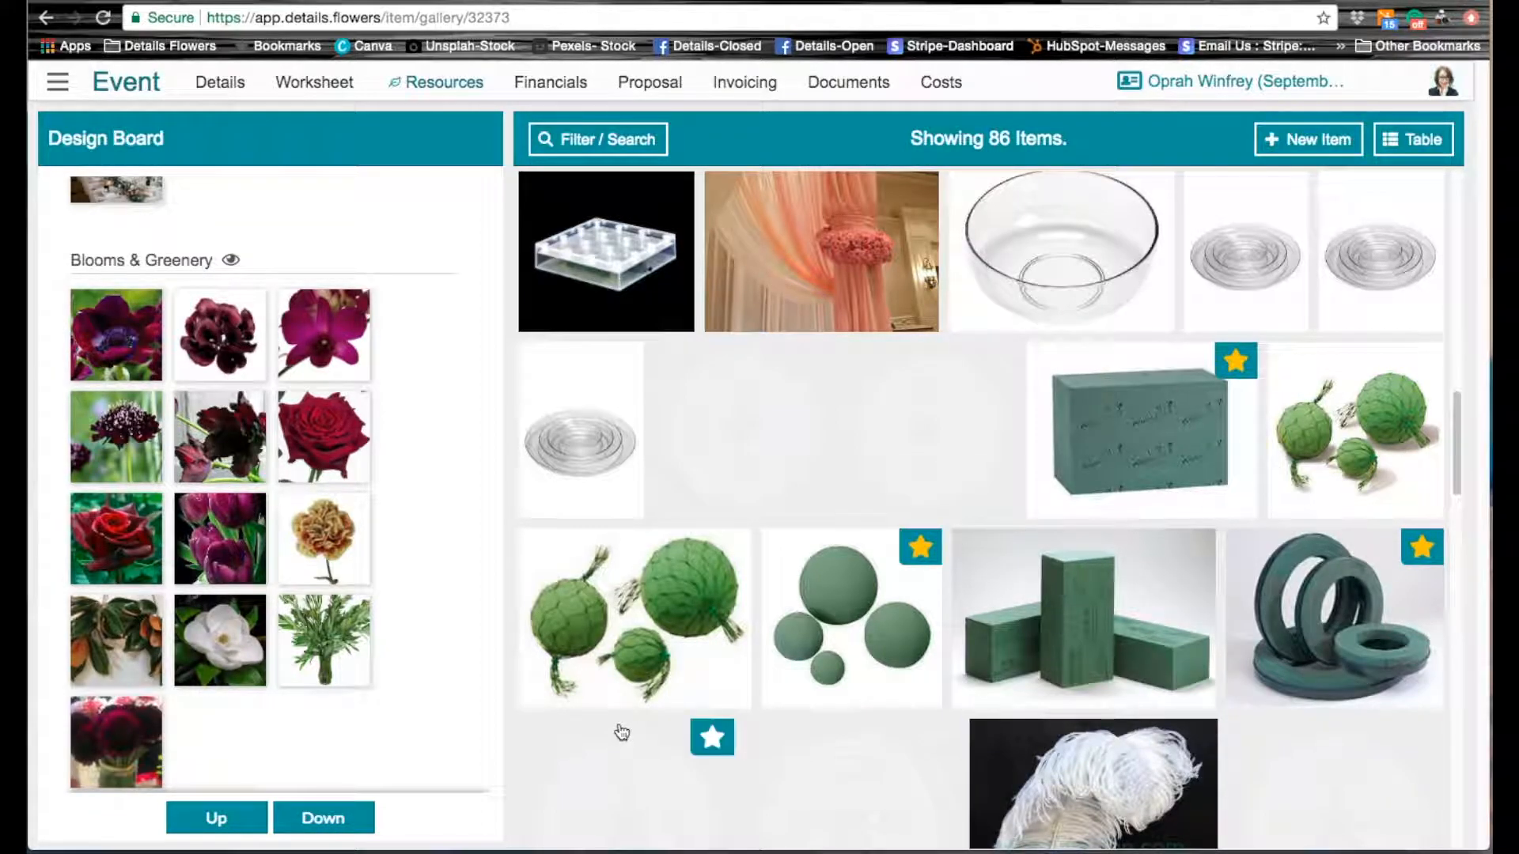
pyautogui.scroll(15, 957, 630)
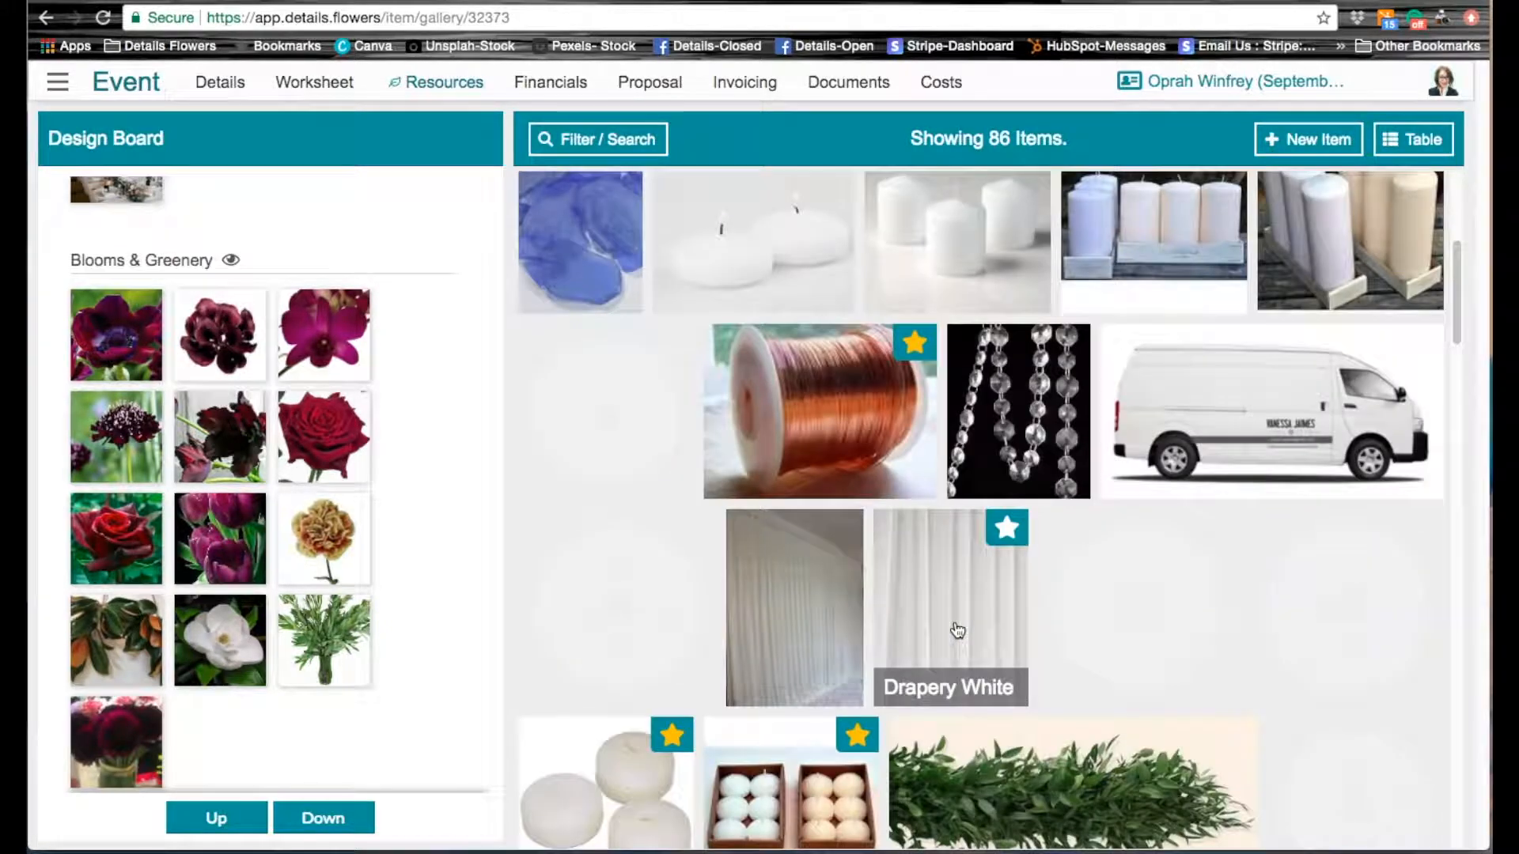
pyautogui.scroll(2, 957, 631)
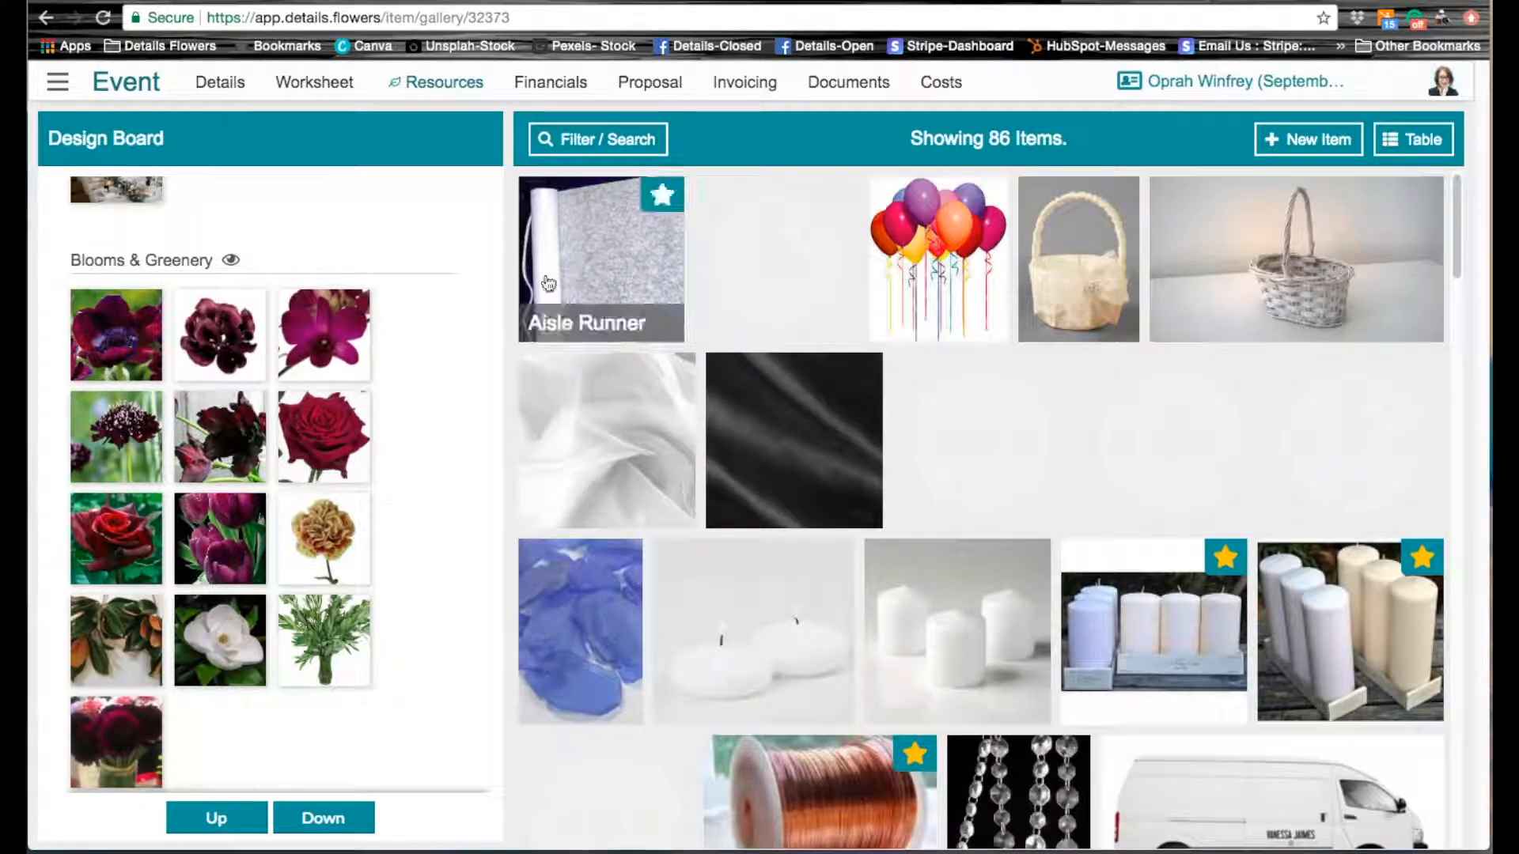
# Step: Return to the event's design worksheet and assign the desert couple recipe image to The Bride
pyautogui.click(326, 90)
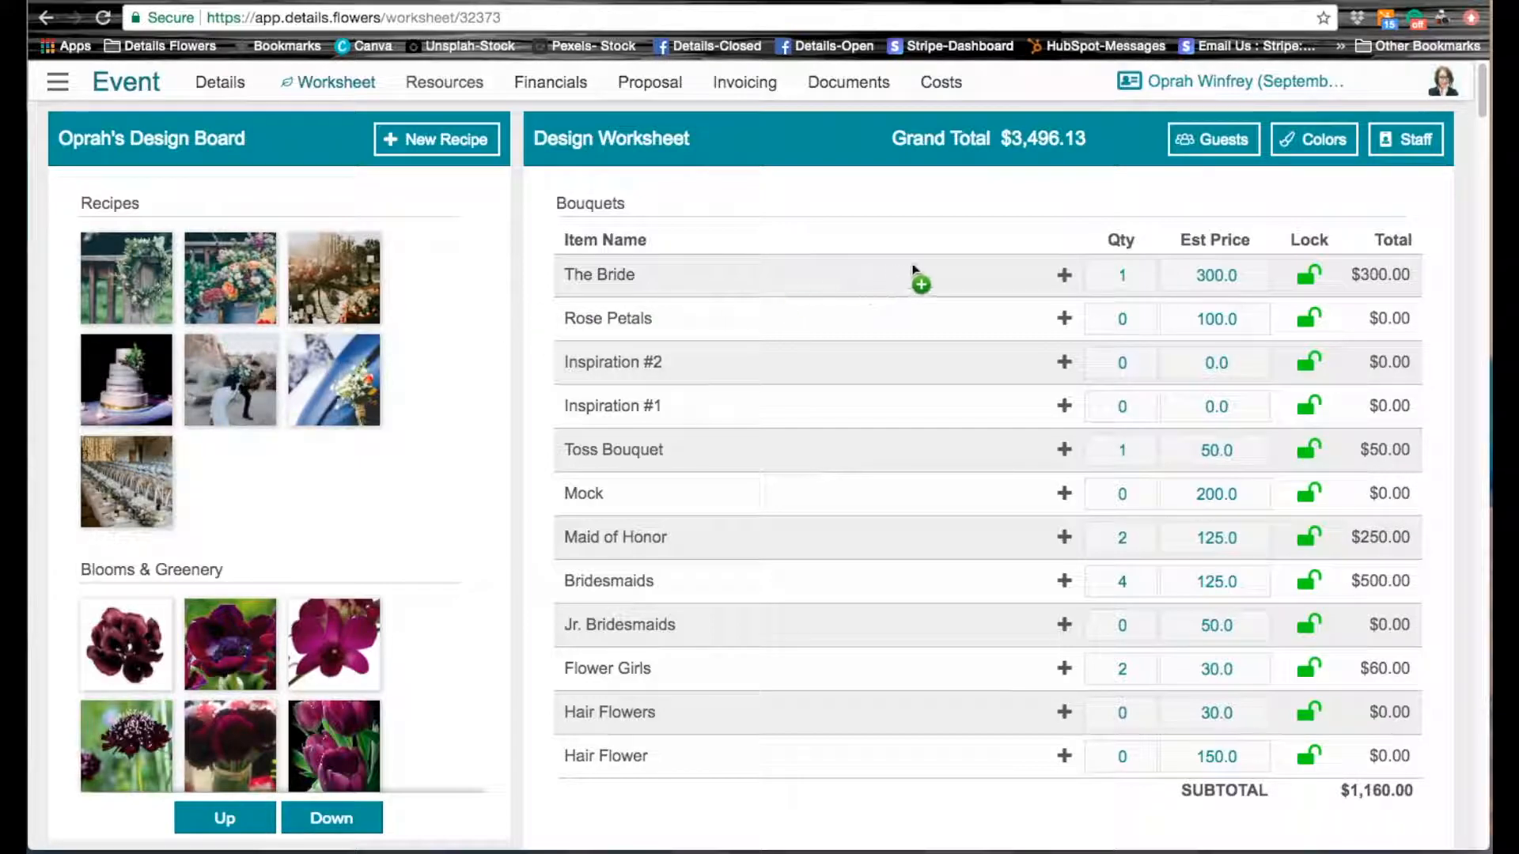
pyautogui.click(1045, 288)
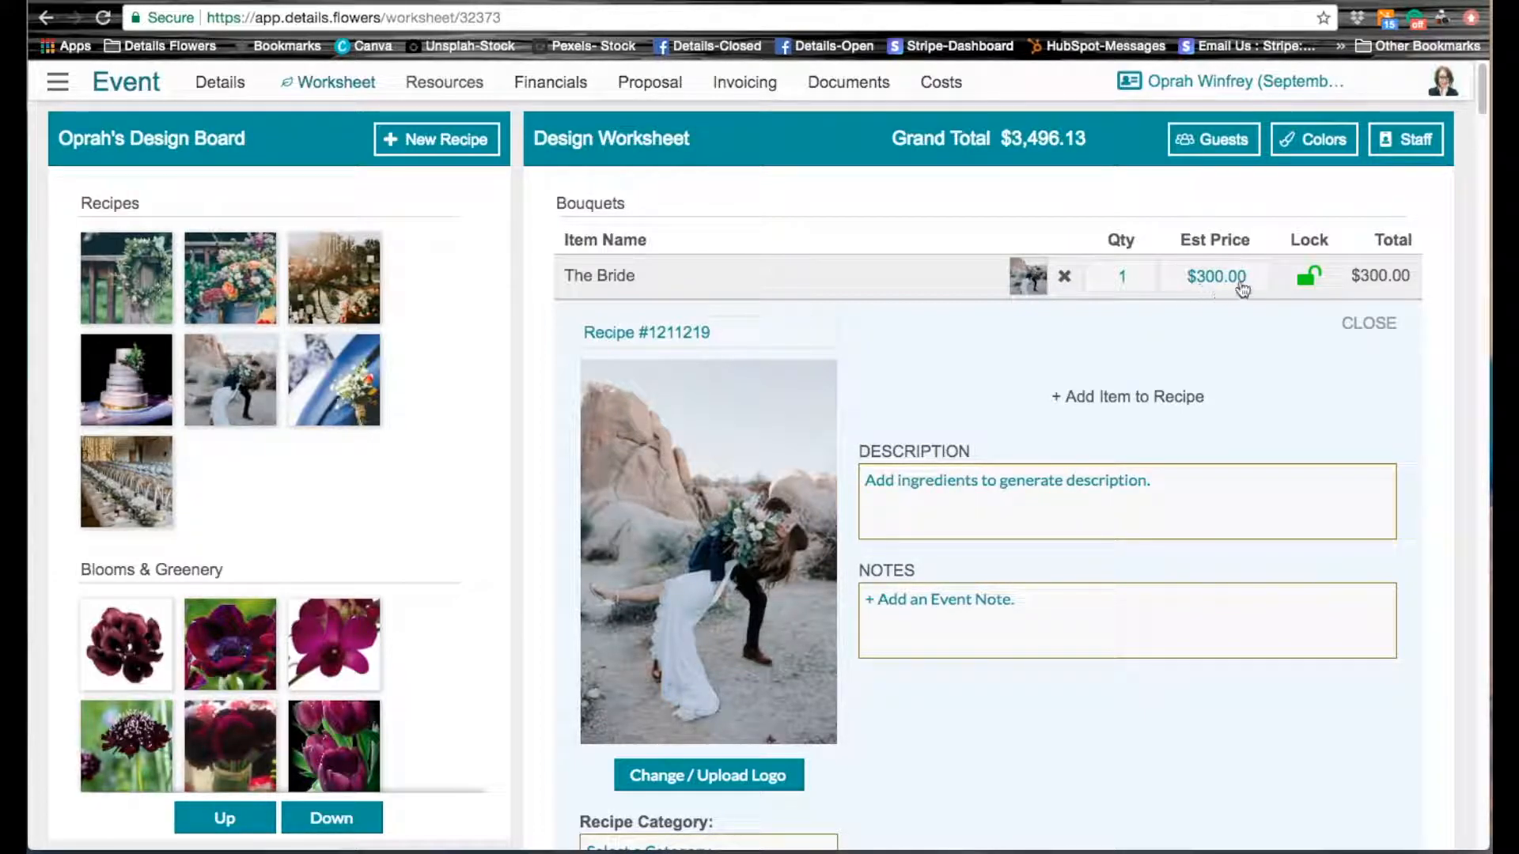
pyautogui.moveTo(734, 515)
# Step: Try to set The Bride's estimated price to 350.00 while its lock is open
pyautogui.click(1217, 277)
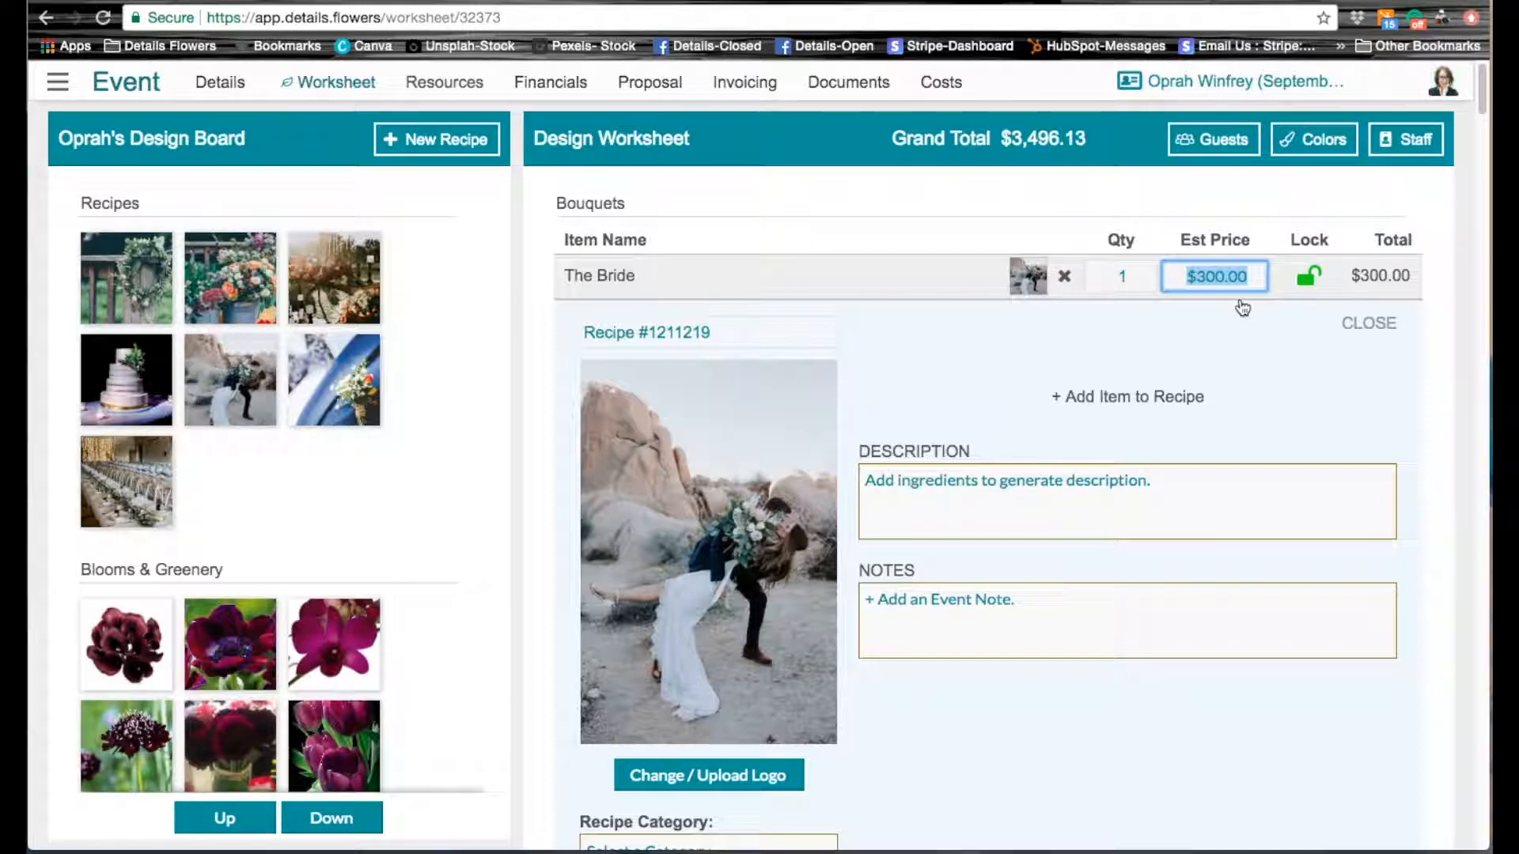
pyautogui.write('350.0')
pyautogui.press('BackSpace')
pyautogui.press('BackSpace')
pyautogui.press('BackSpace')
pyautogui.press('BackSpace')
pyautogui.press('BackSpace')
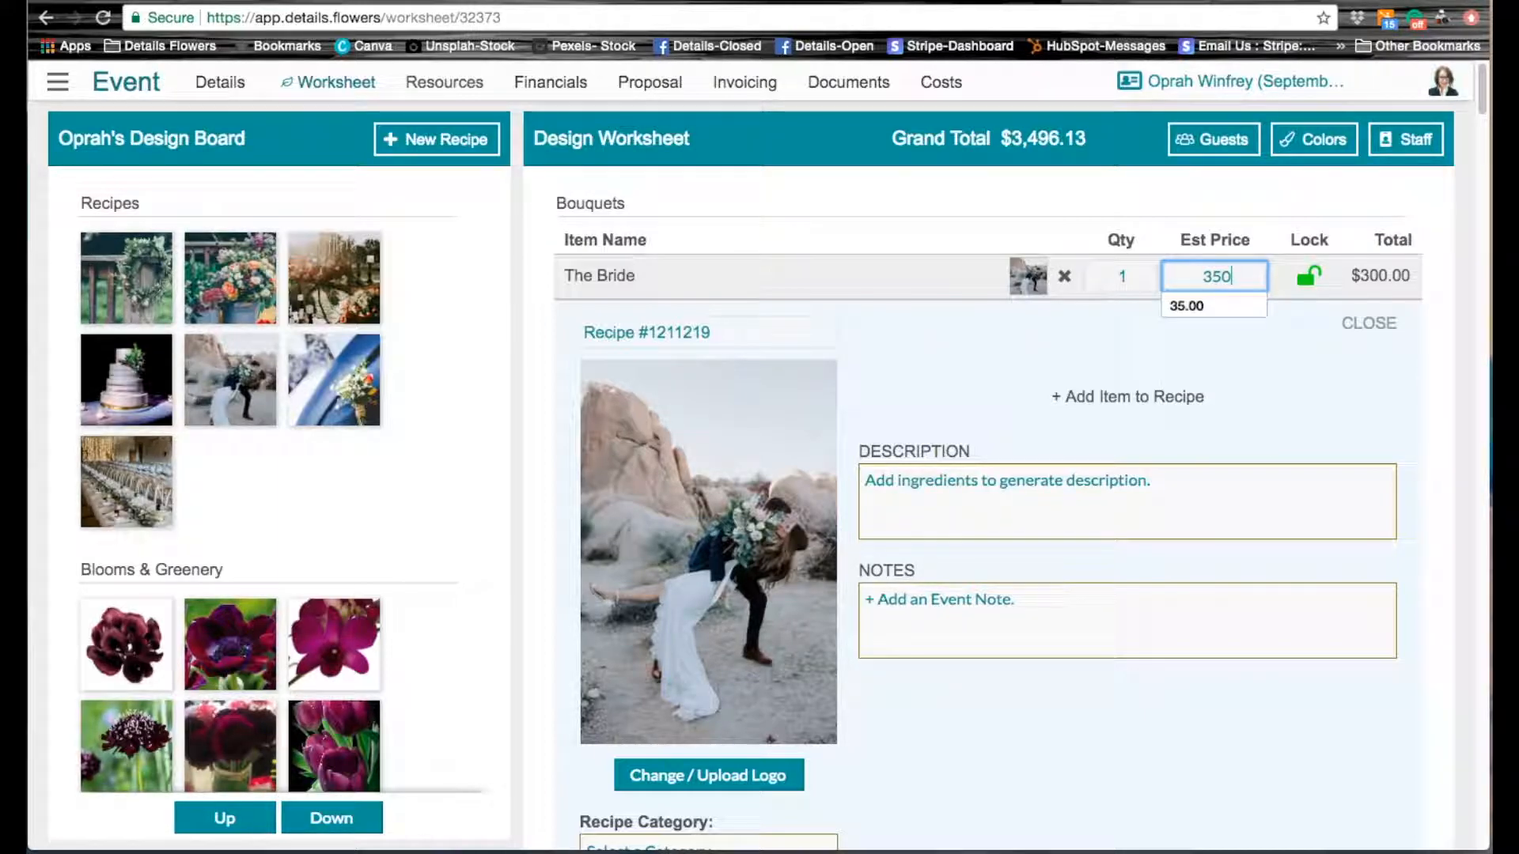
pyautogui.write('350.00')
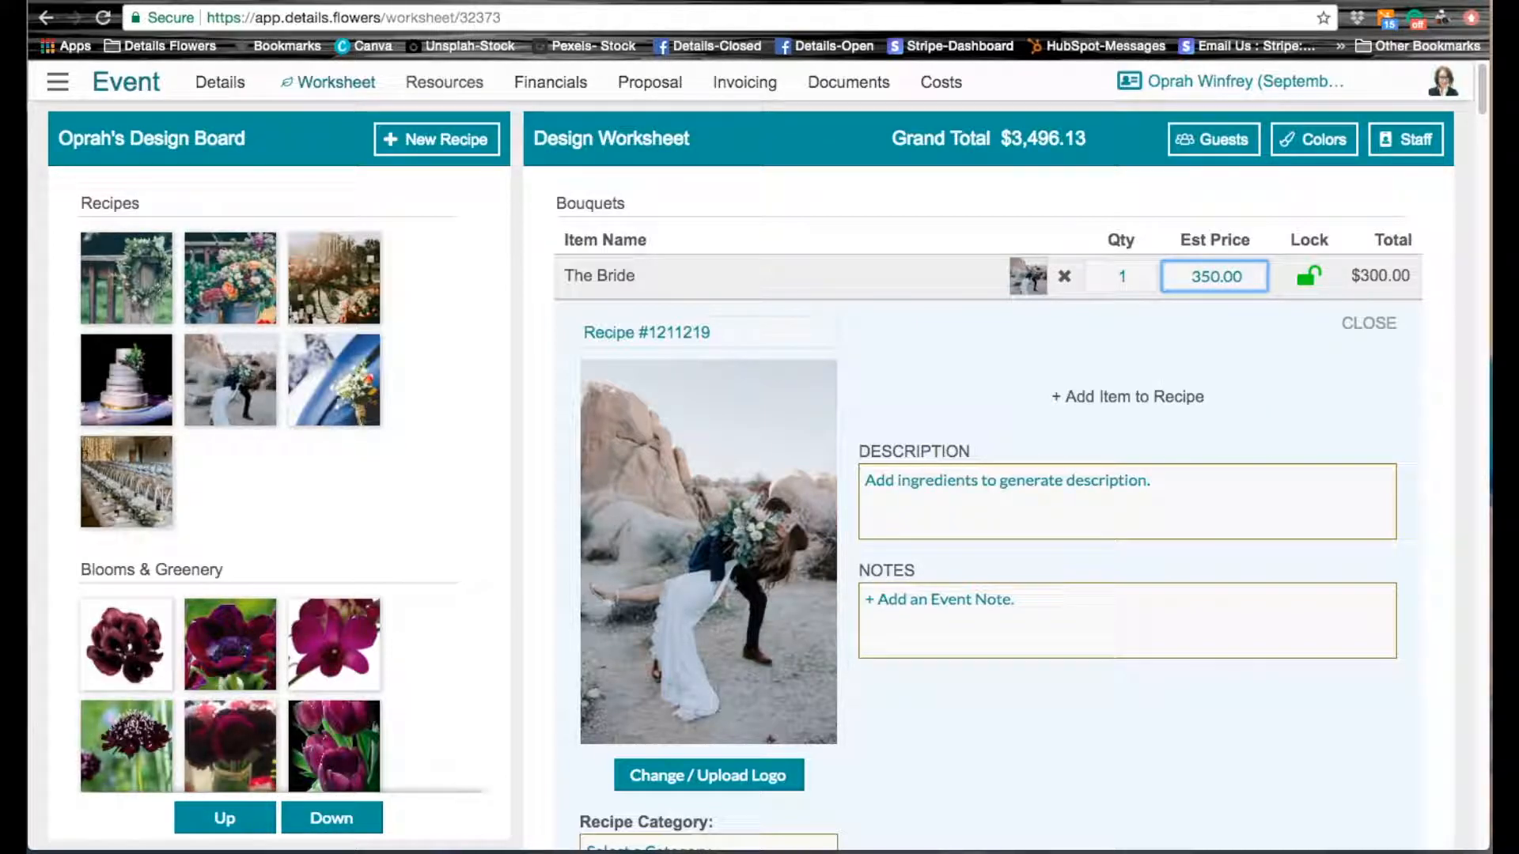
pyautogui.click(1437, 323)
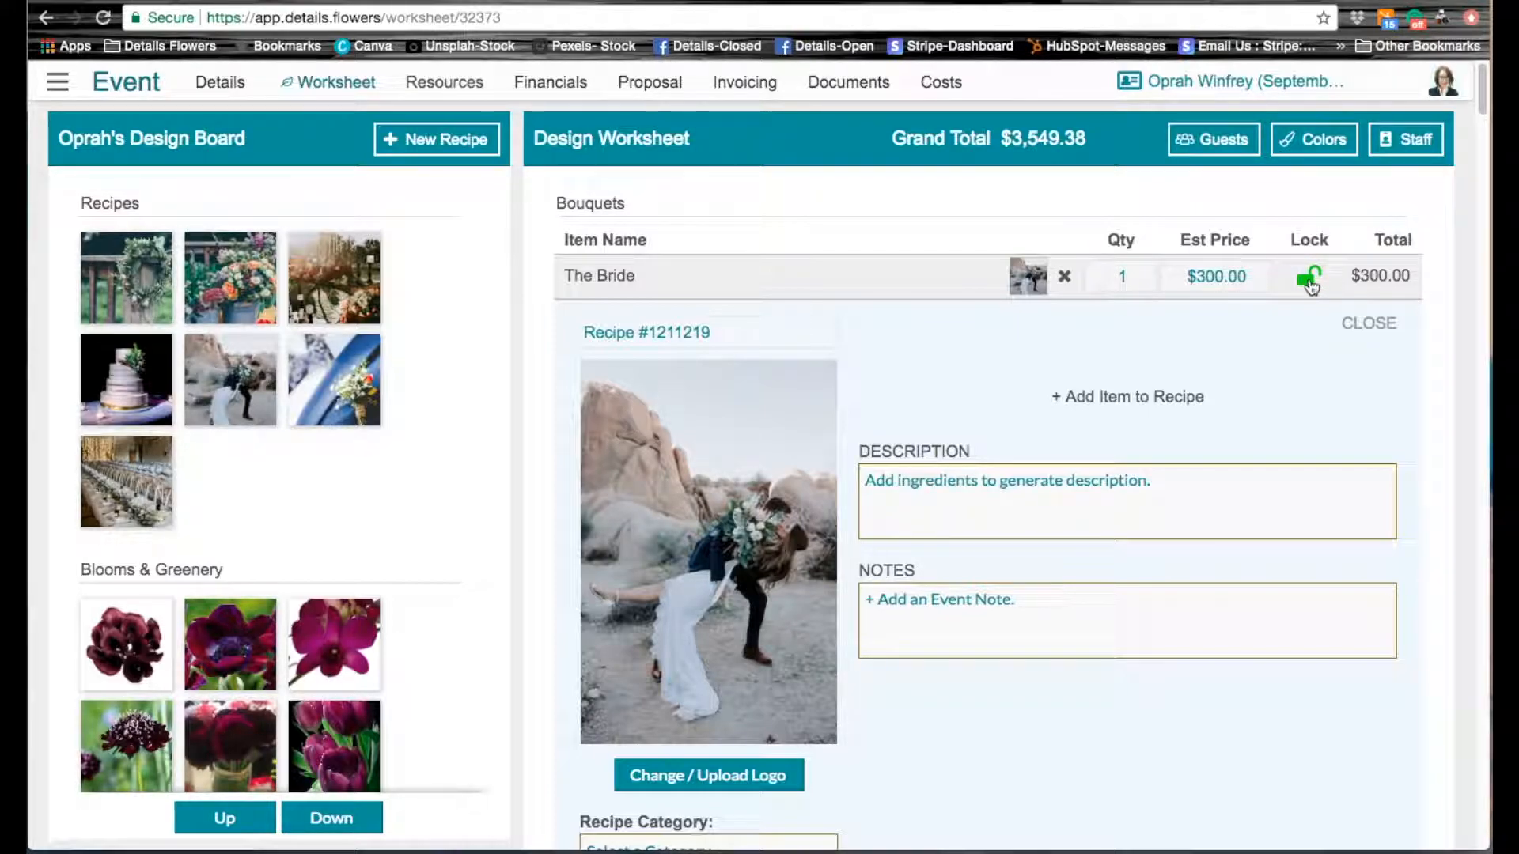
# Step: Lock The Bride's price and set its estimated price to 350.00
pyautogui.click(1309, 278)
pyautogui.click(1238, 278)
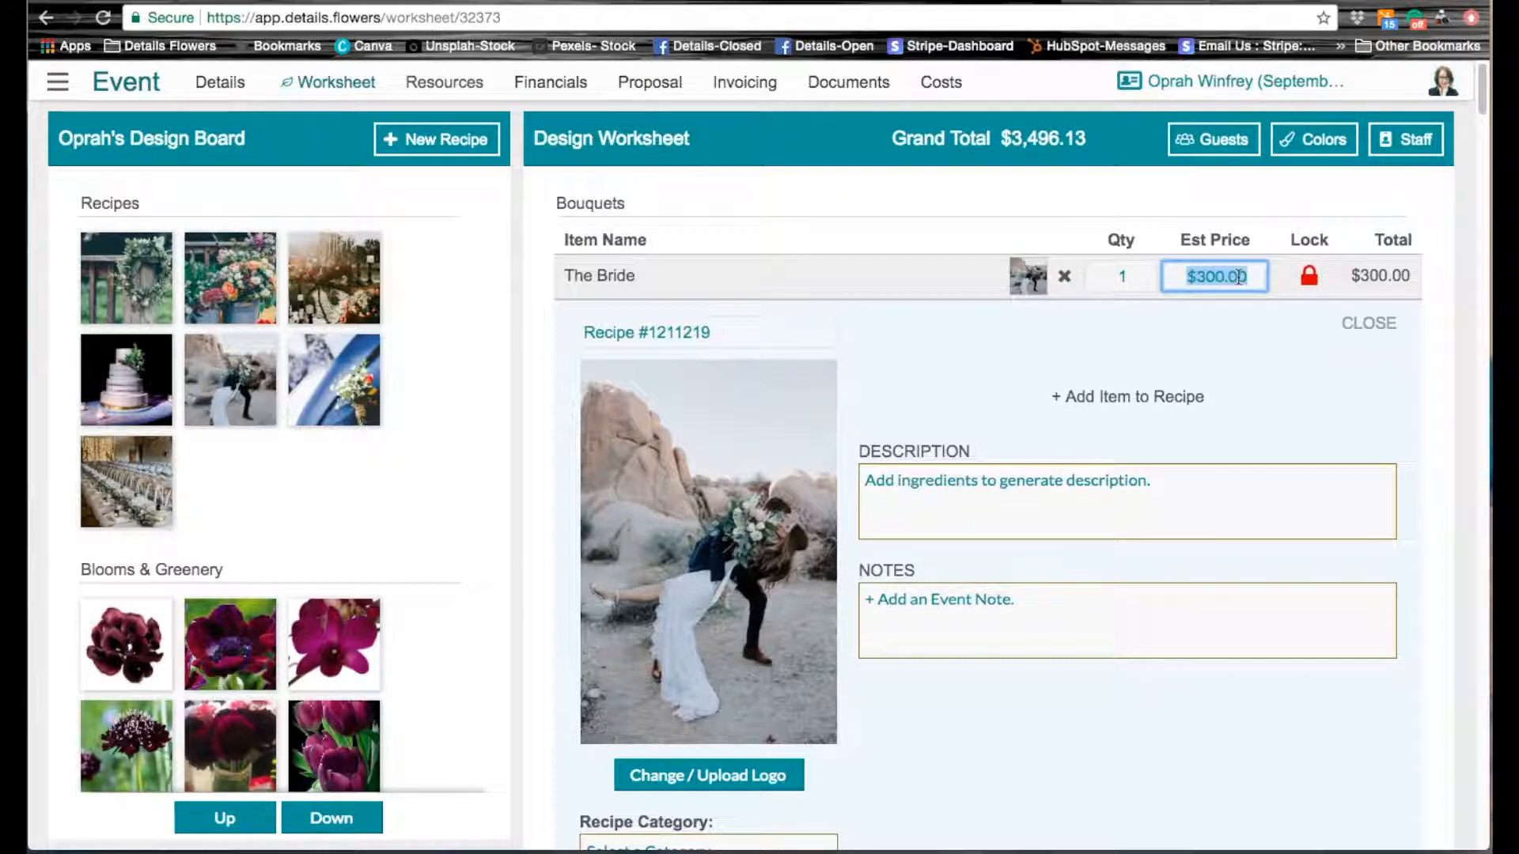
pyautogui.write('350.00')
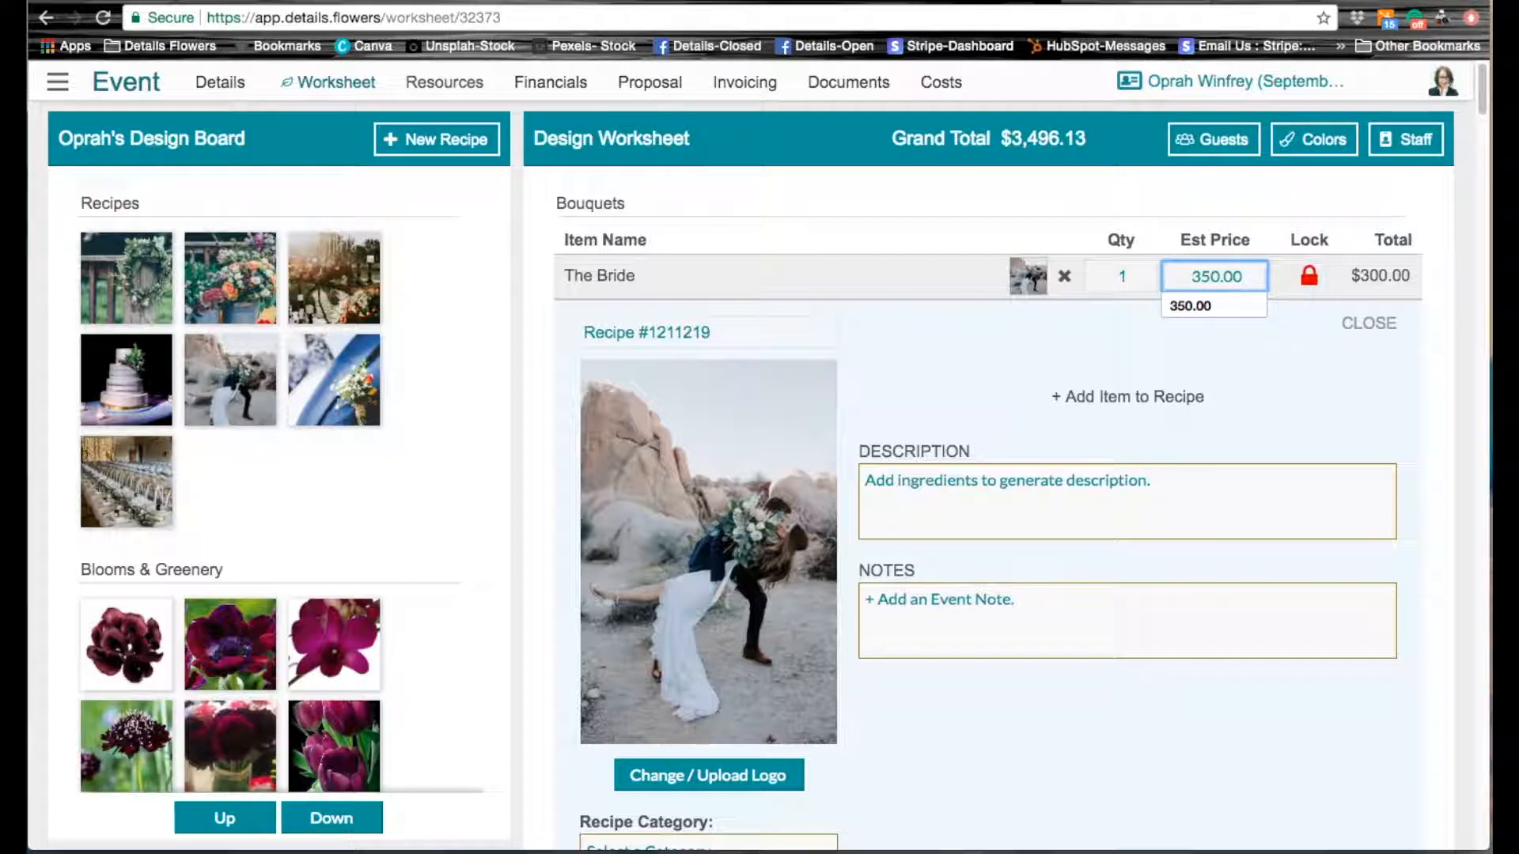
pyautogui.click(1306, 399)
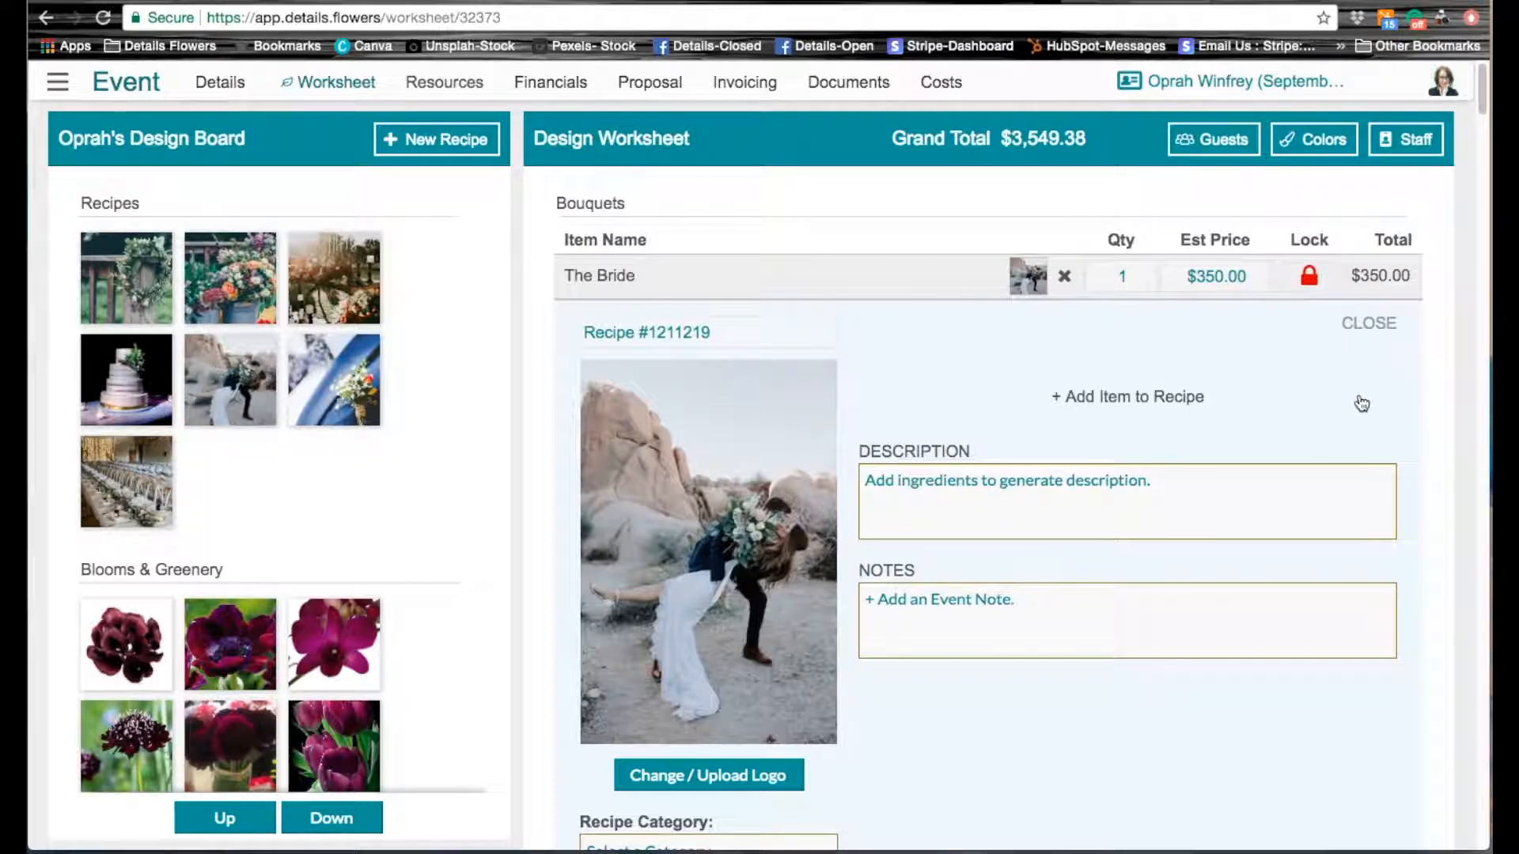
# Step: Add the note "Big, beautiful & lush bouquet filled with deep, rich colors." to The Bride's recipe
pyautogui.scroll(-1, 1399, 435)
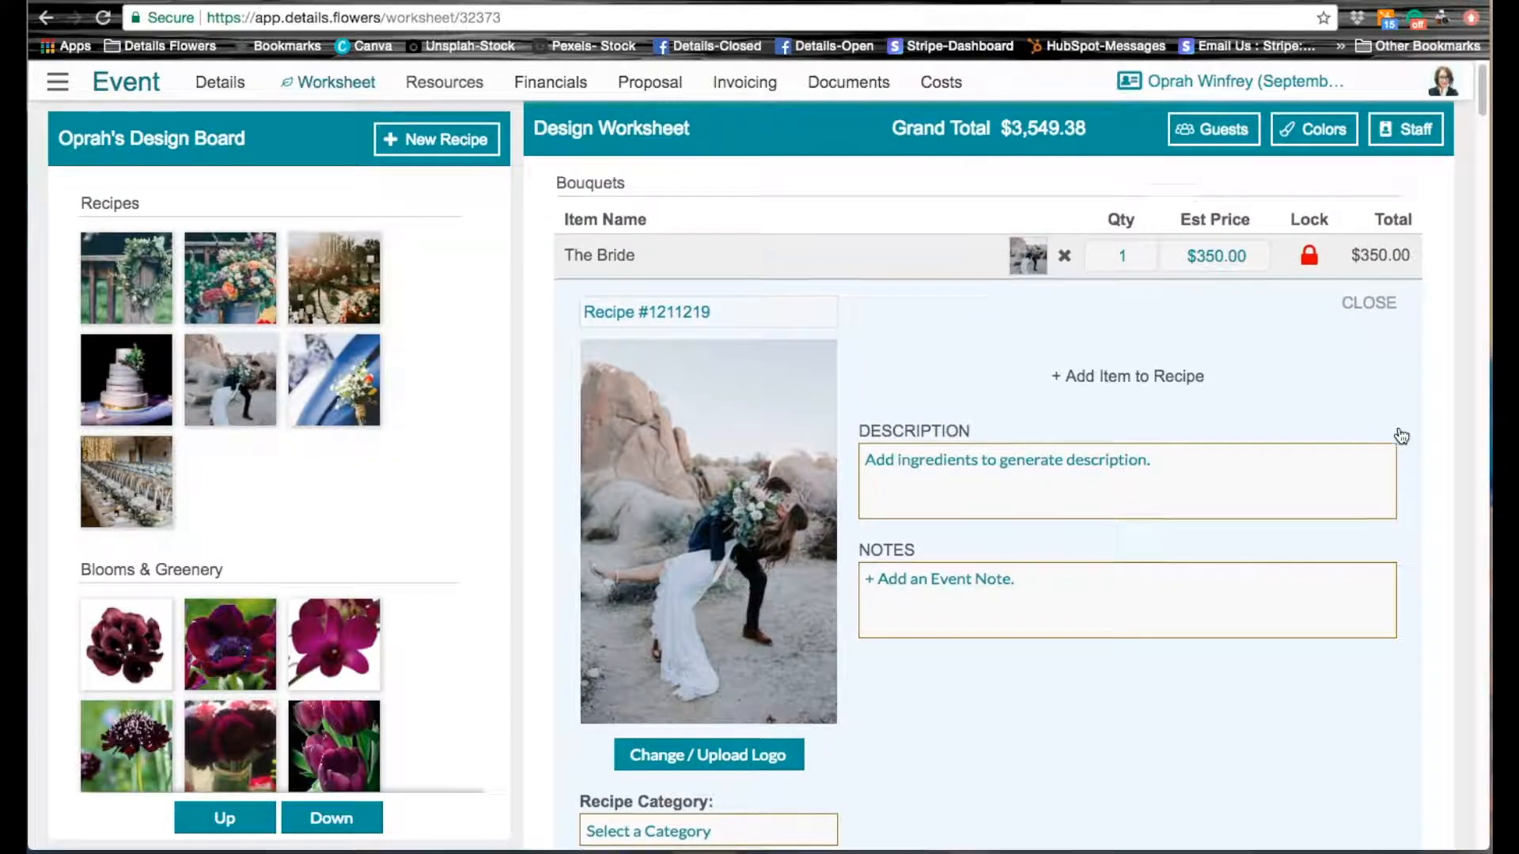
pyautogui.scroll(-2, 1398, 434)
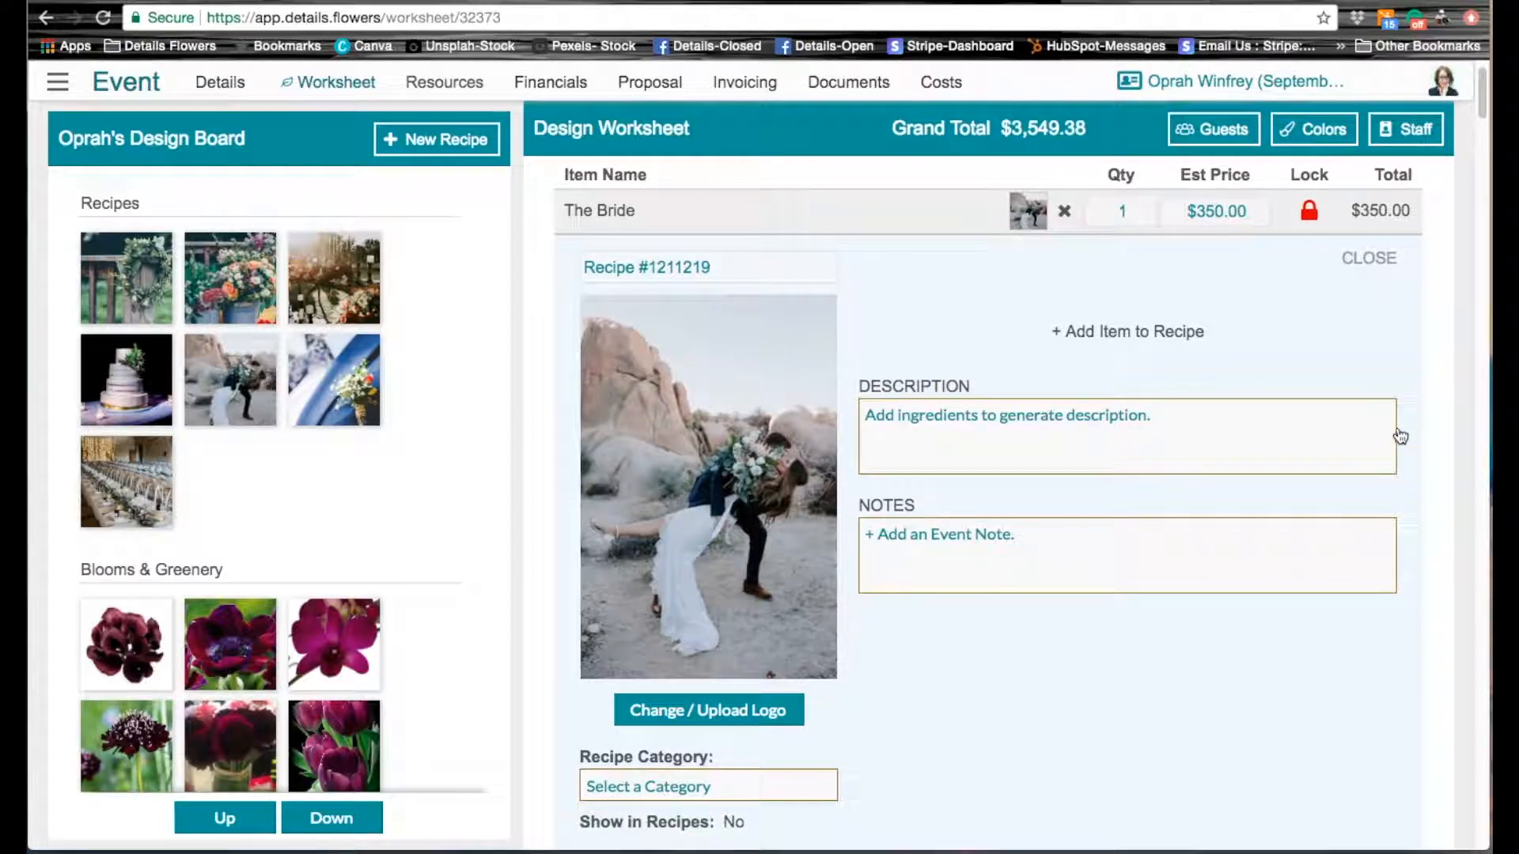
pyautogui.click(1009, 543)
pyautogui.write('Bi')
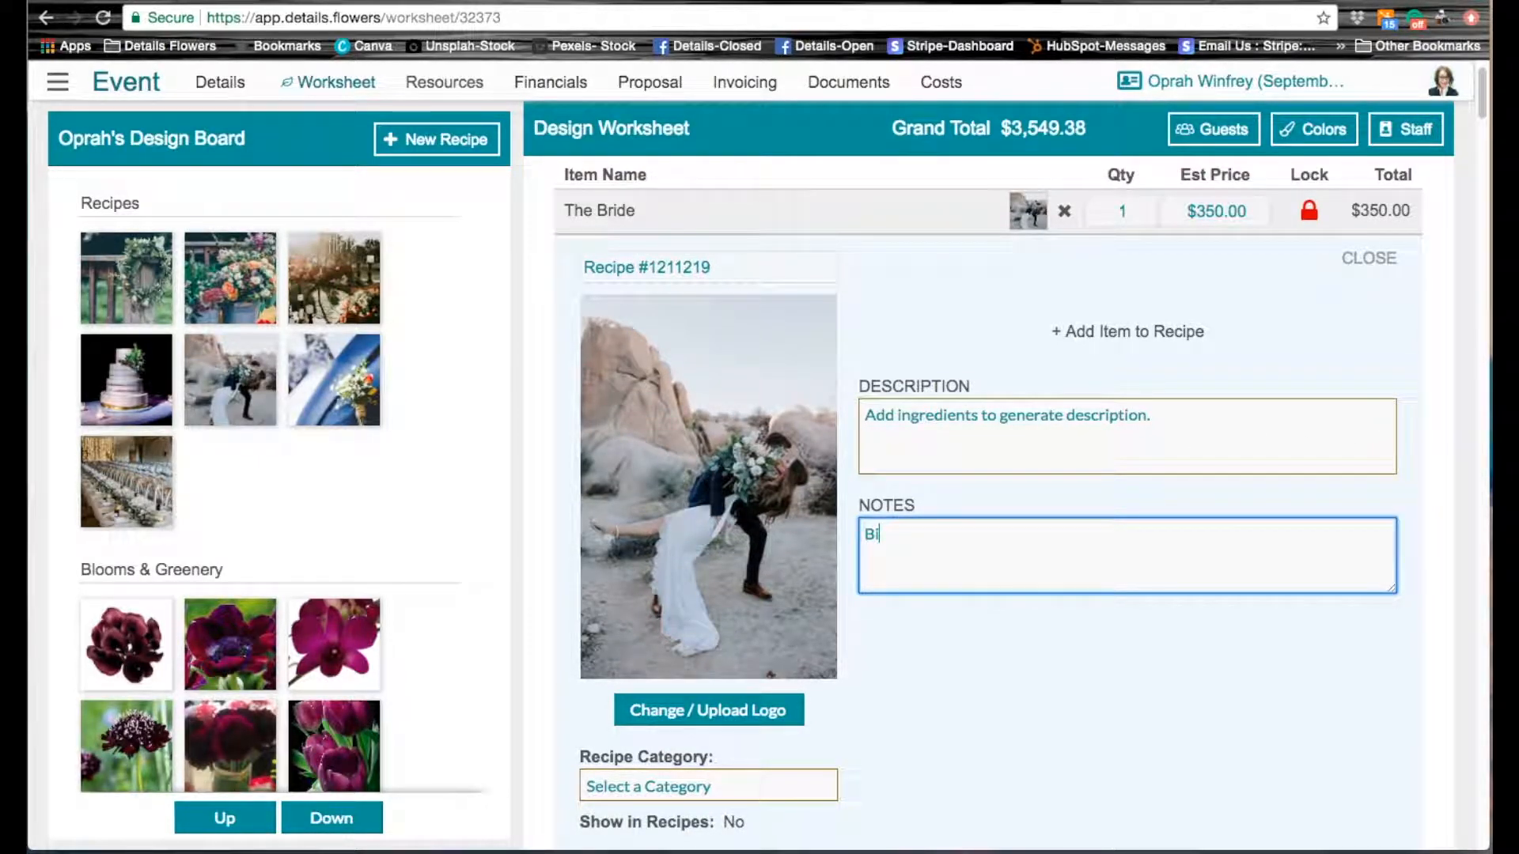
pyautogui.write('g, beautiful & lush ')
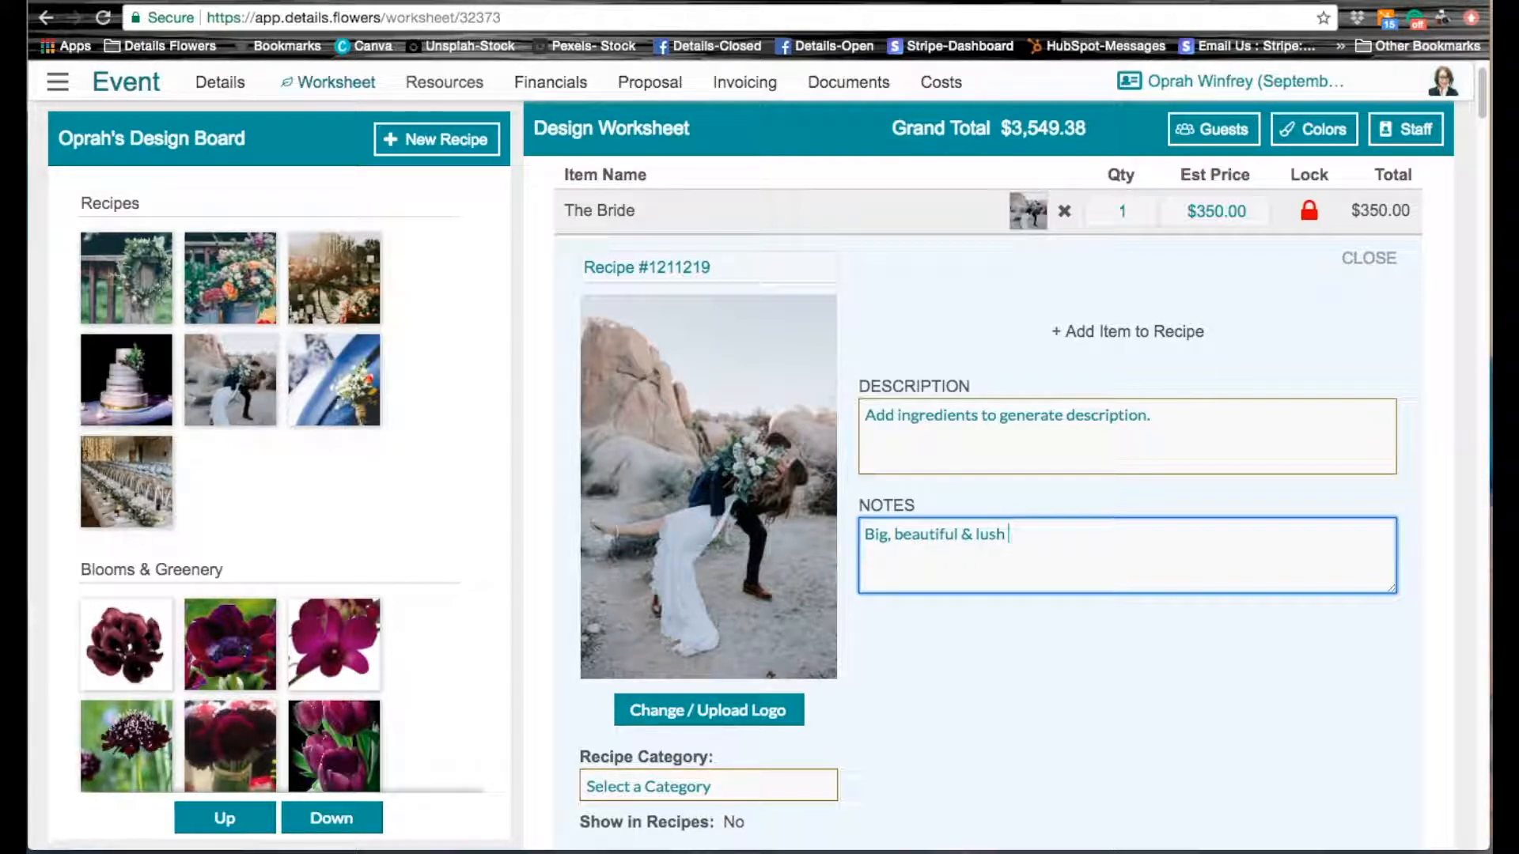
pyautogui.write('bouquet filled wi')
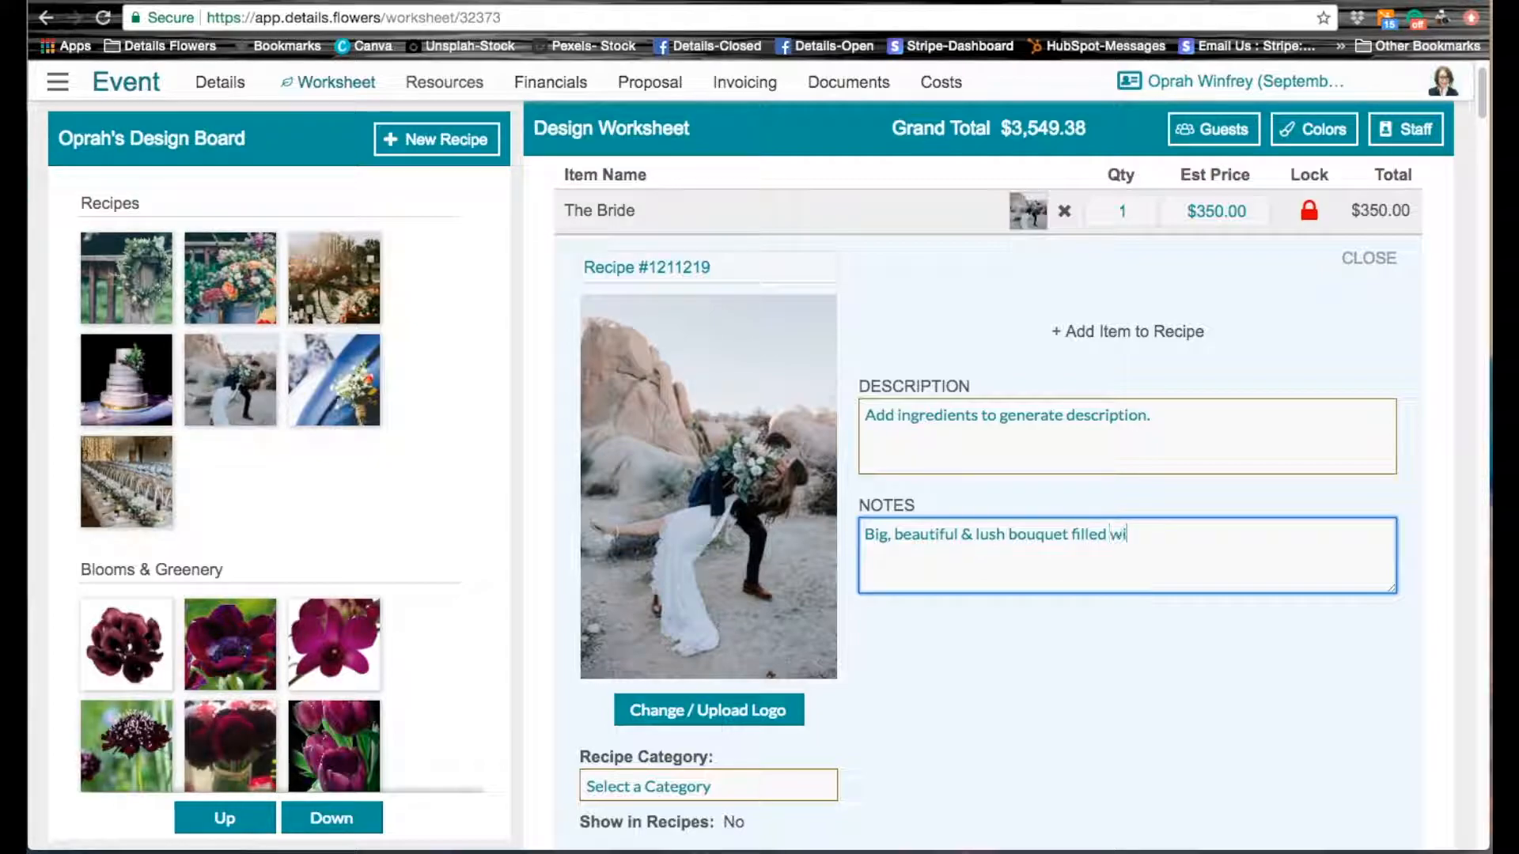
pyautogui.write('th deep, rich colors.')
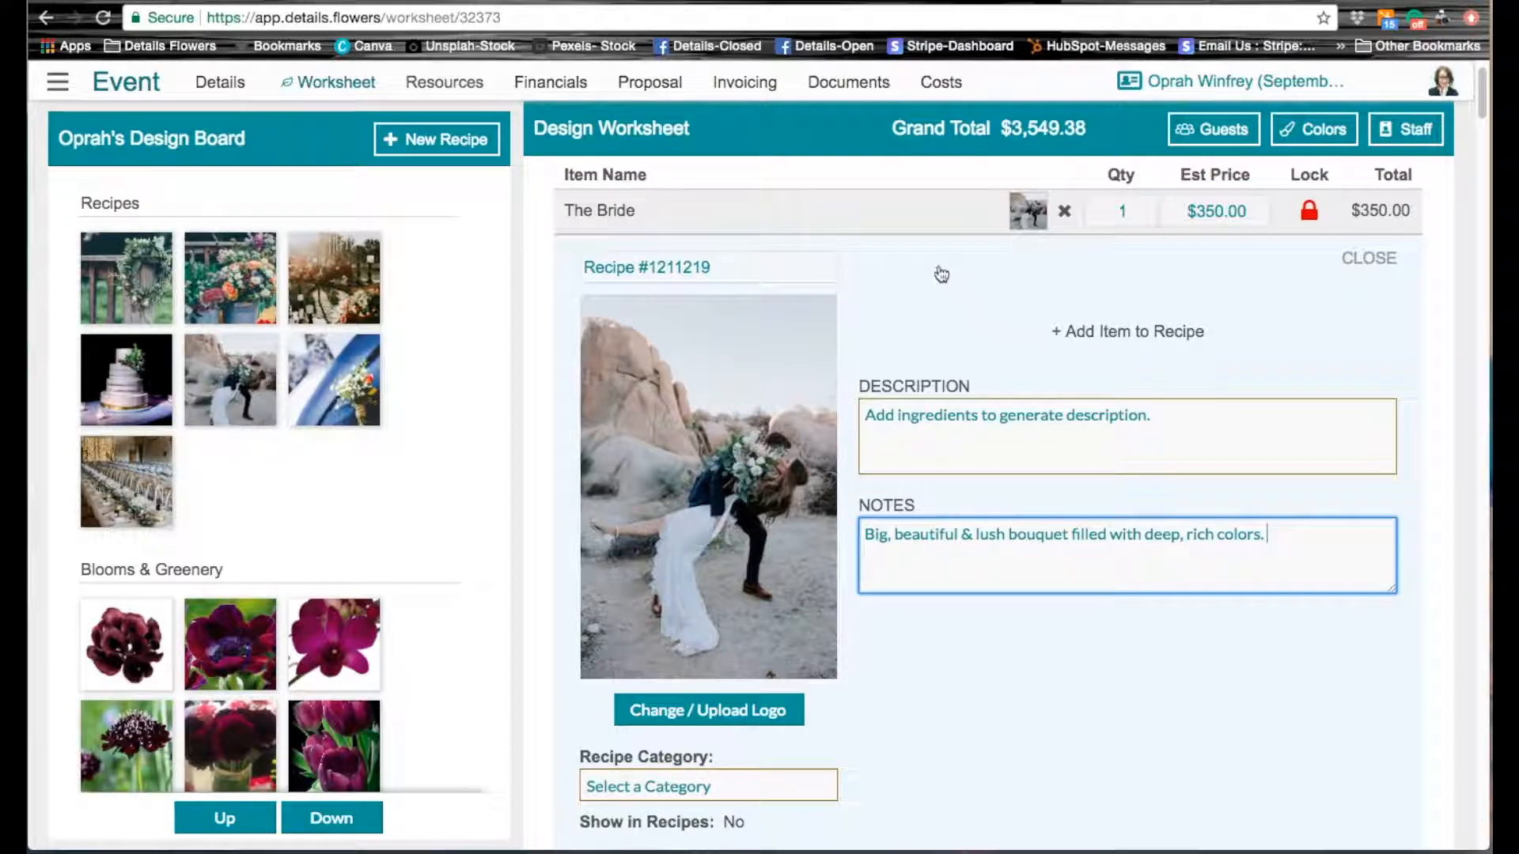
# Step: Rename The Bride's recipe to "Oprah's Bridal Bouquet" and close its details
pyautogui.click(665, 266)
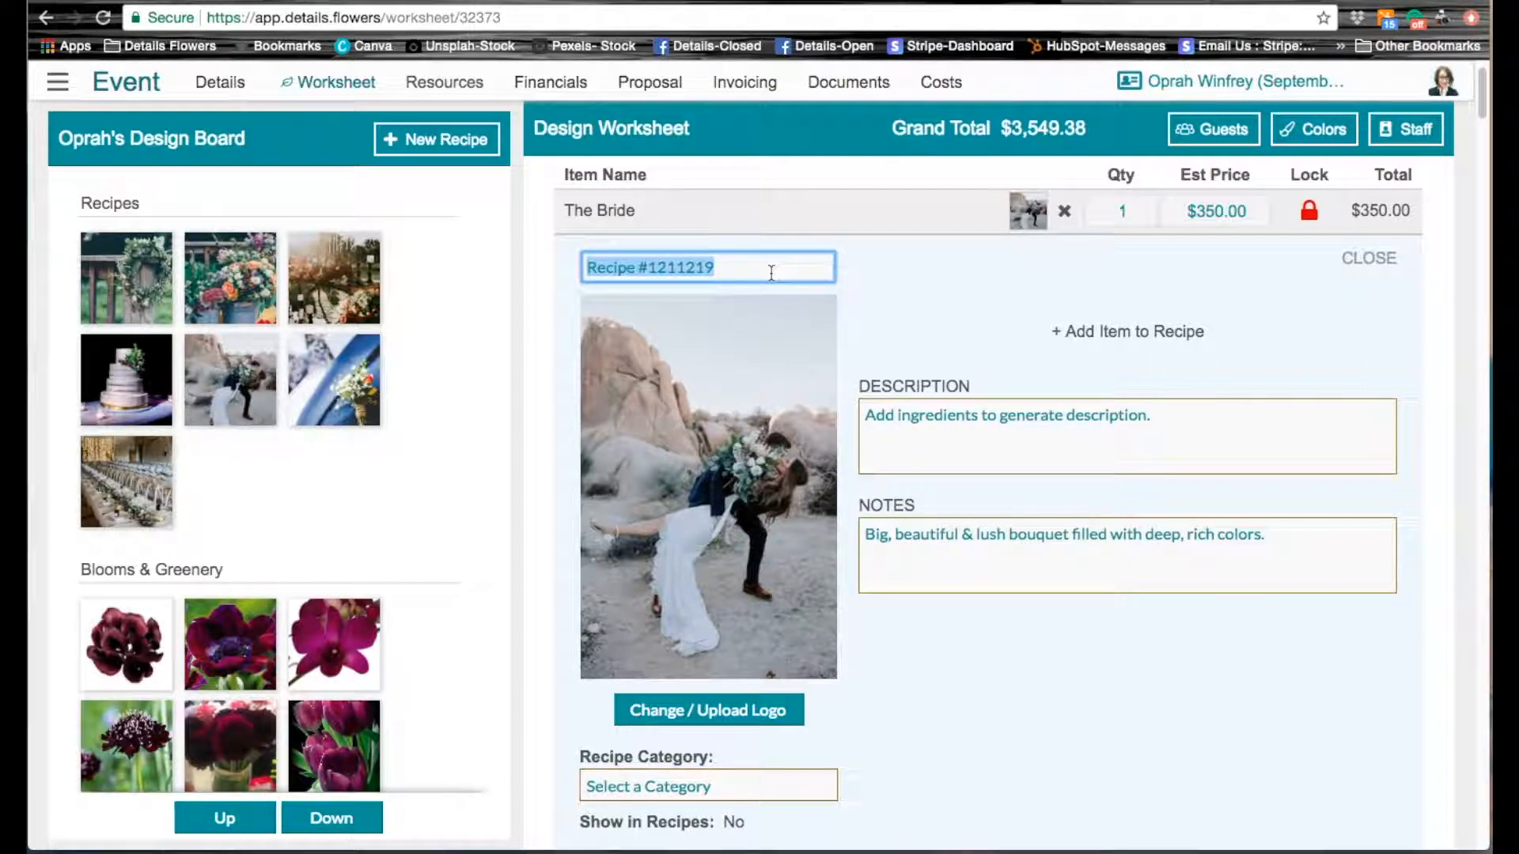
pyautogui.write("Oprah's Bridal")
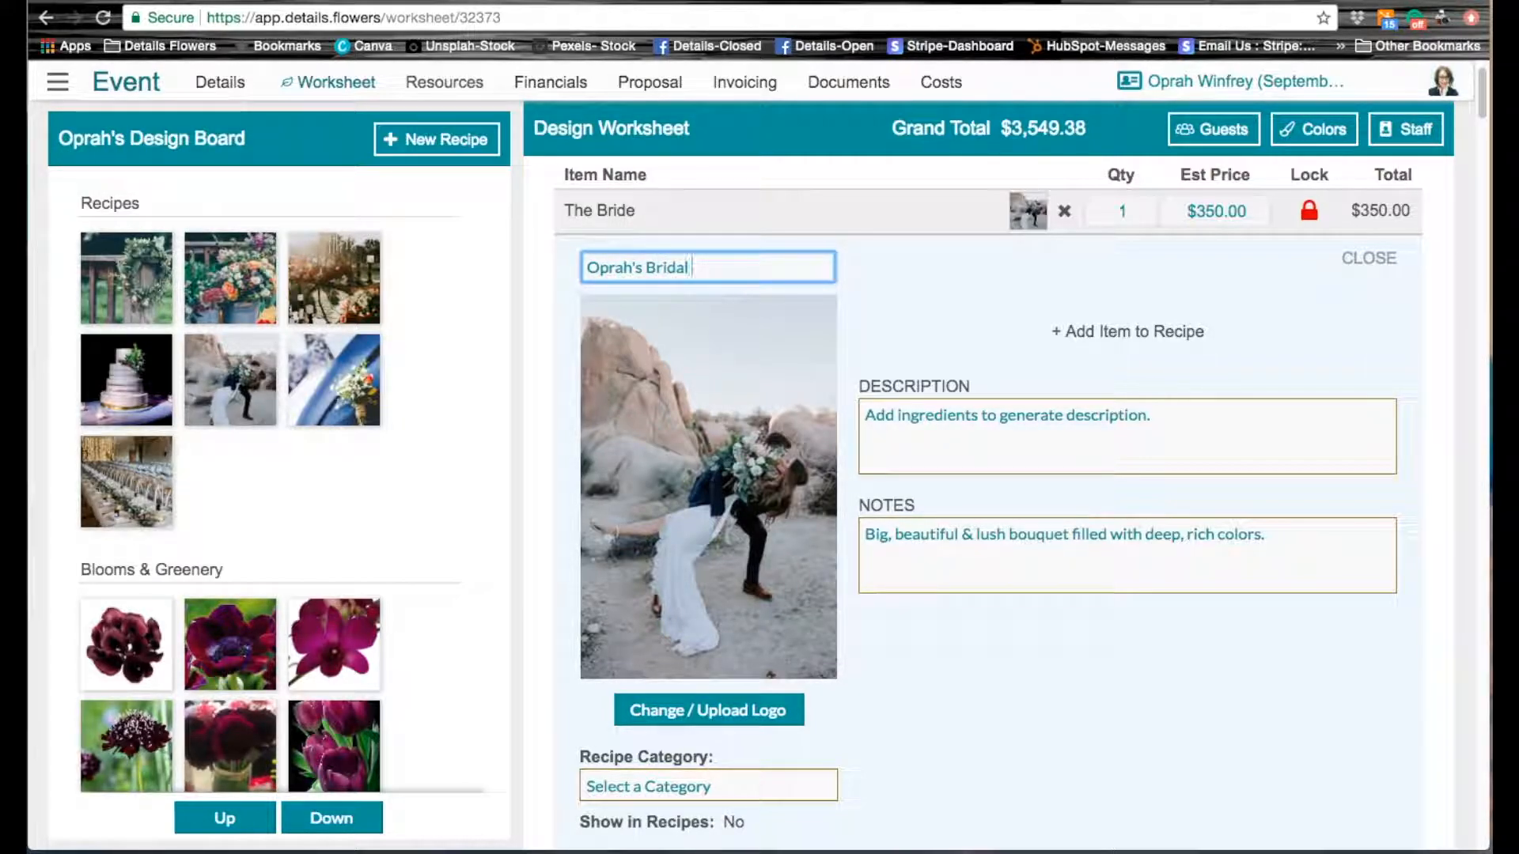
pyautogui.write(' Bouquet')
pyautogui.click(939, 311)
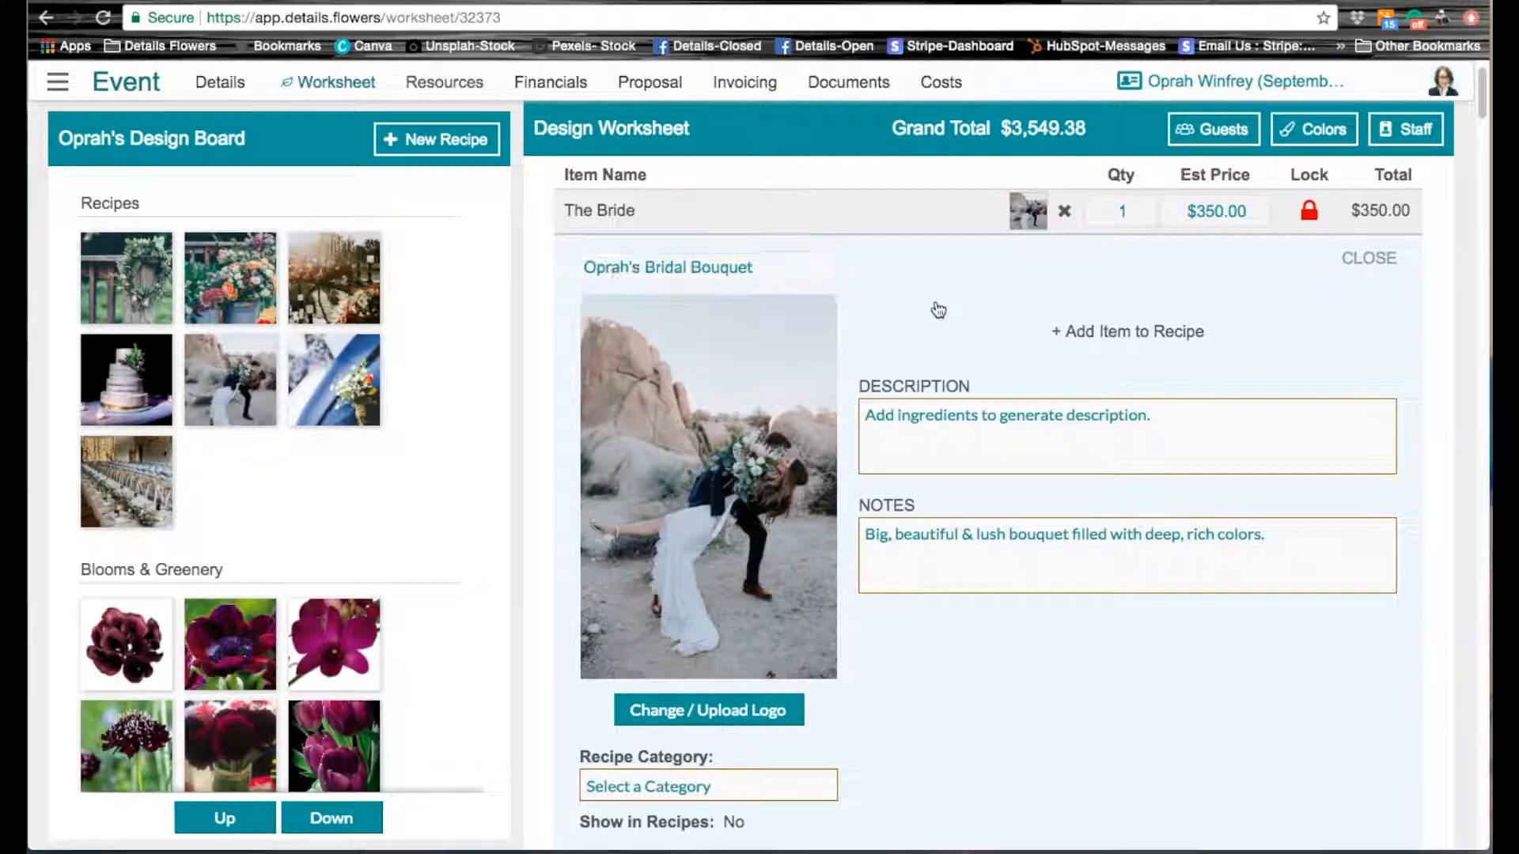
pyautogui.scroll(-2, 1137, 681)
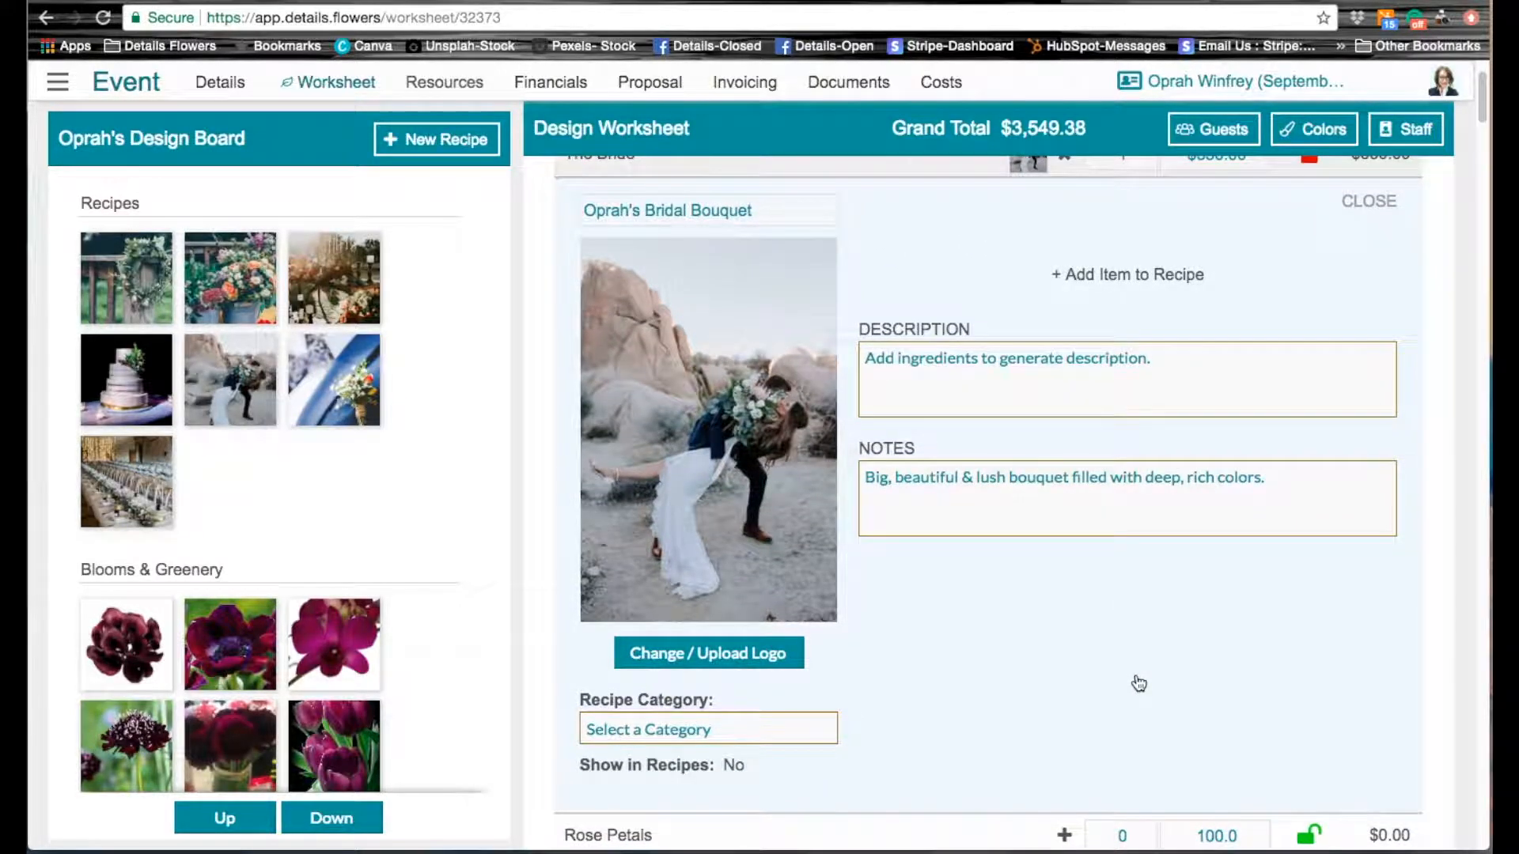
pyautogui.scroll(2, 1139, 682)
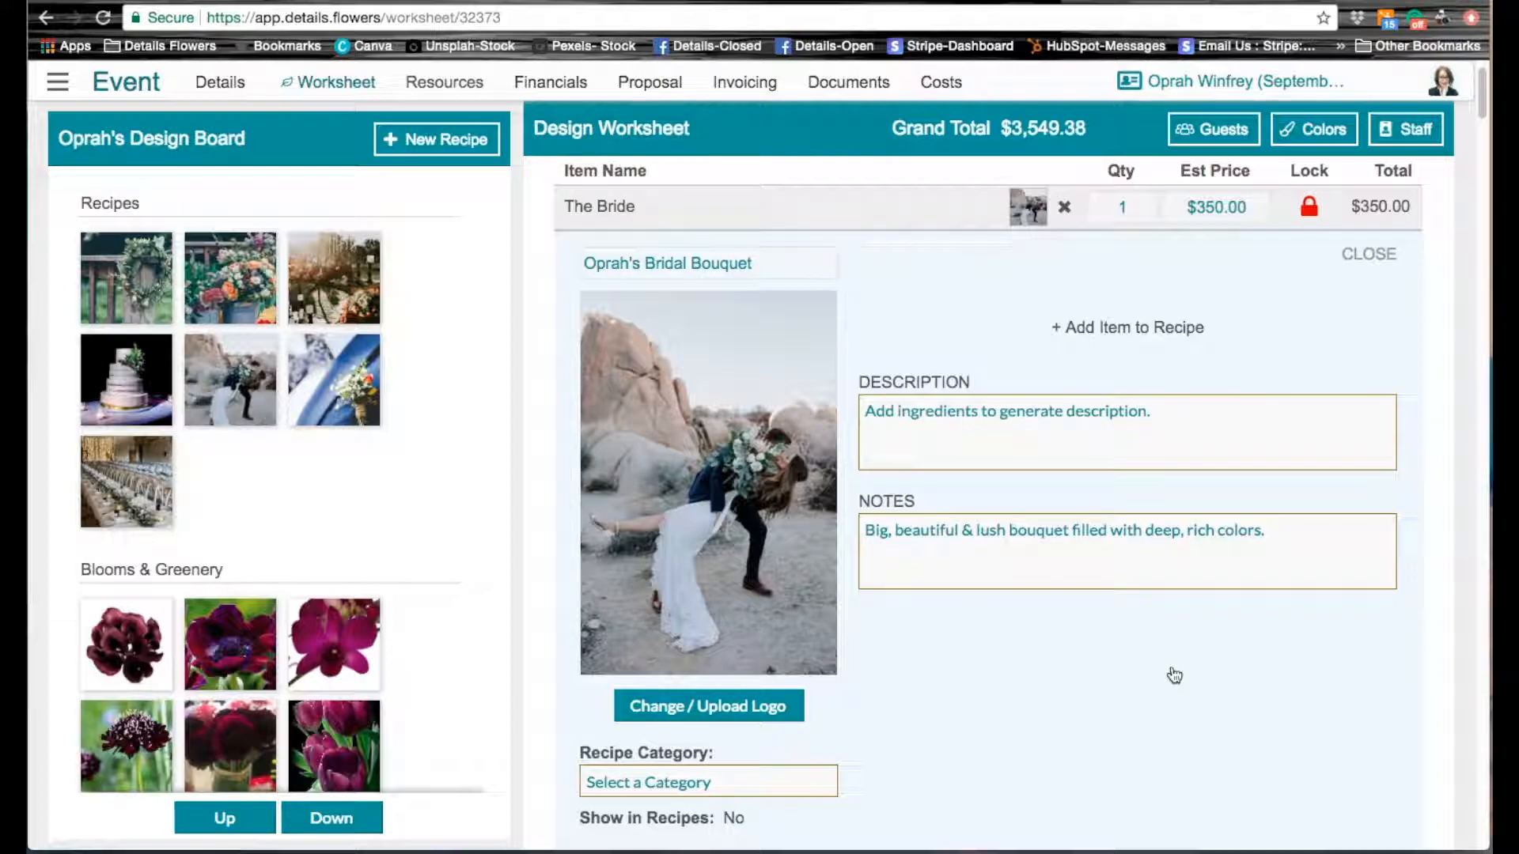
pyautogui.click(1387, 258)
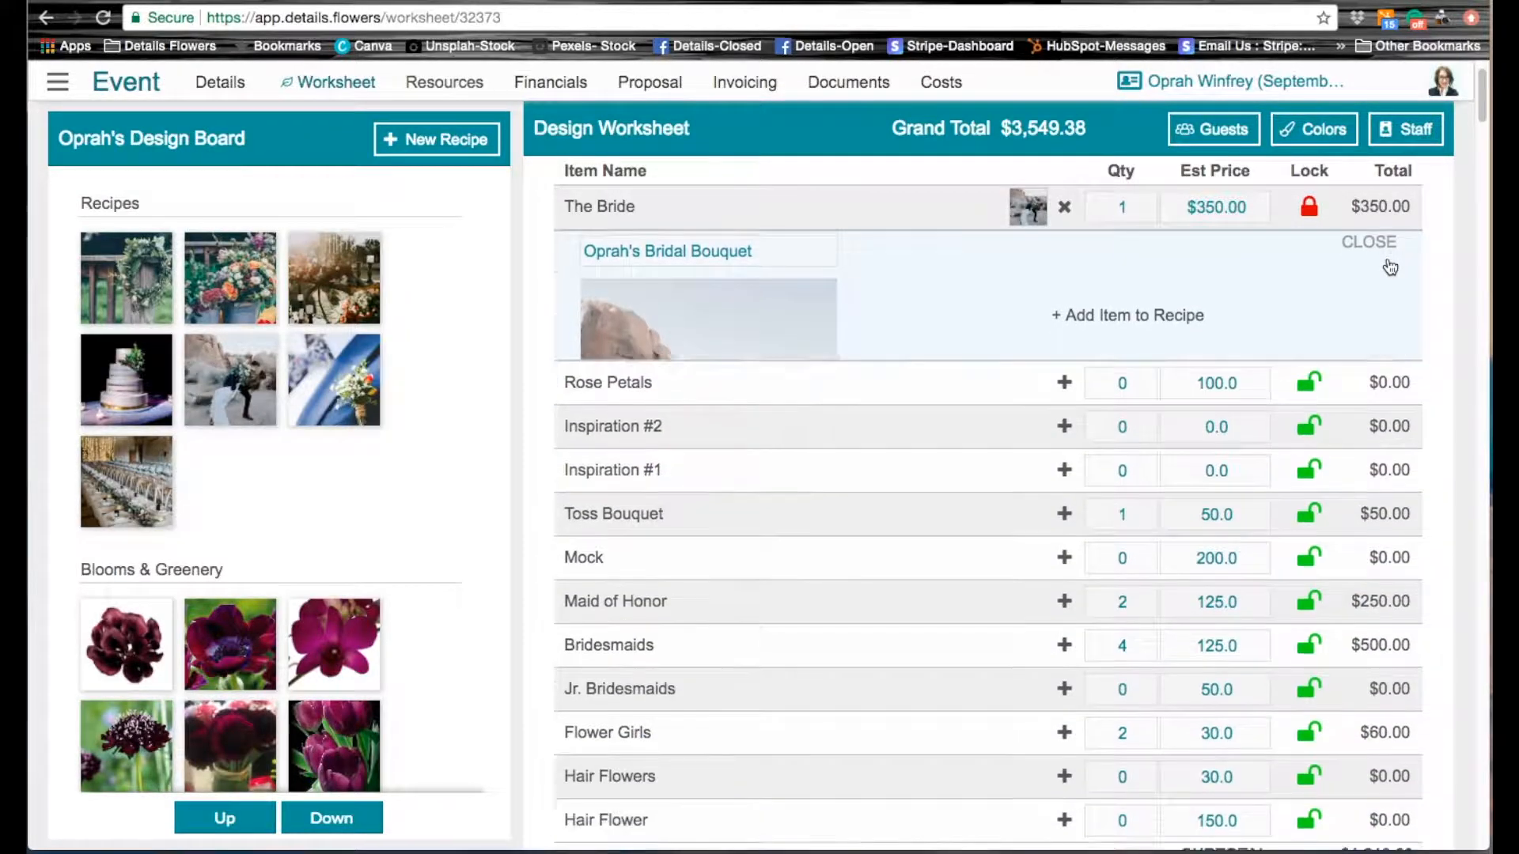
# Step: Assign the desert couple recipe image to Maid of Honor and set its estimated price to 200.00 with the price locked
pyautogui.scroll(1, 1454, 475)
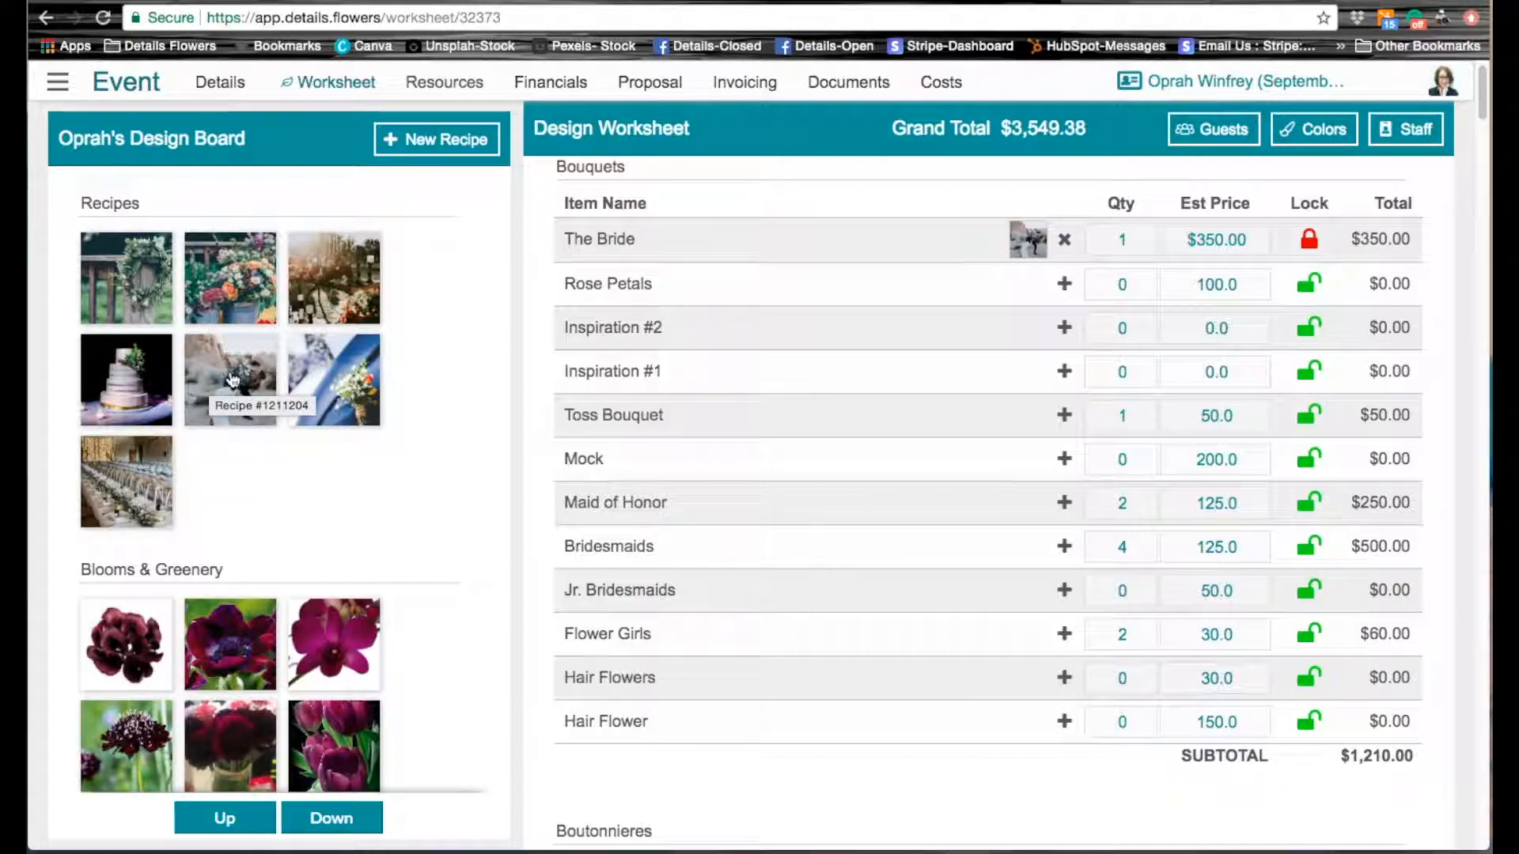
pyautogui.moveTo(229, 381); pyautogui.dragTo(1049, 506)
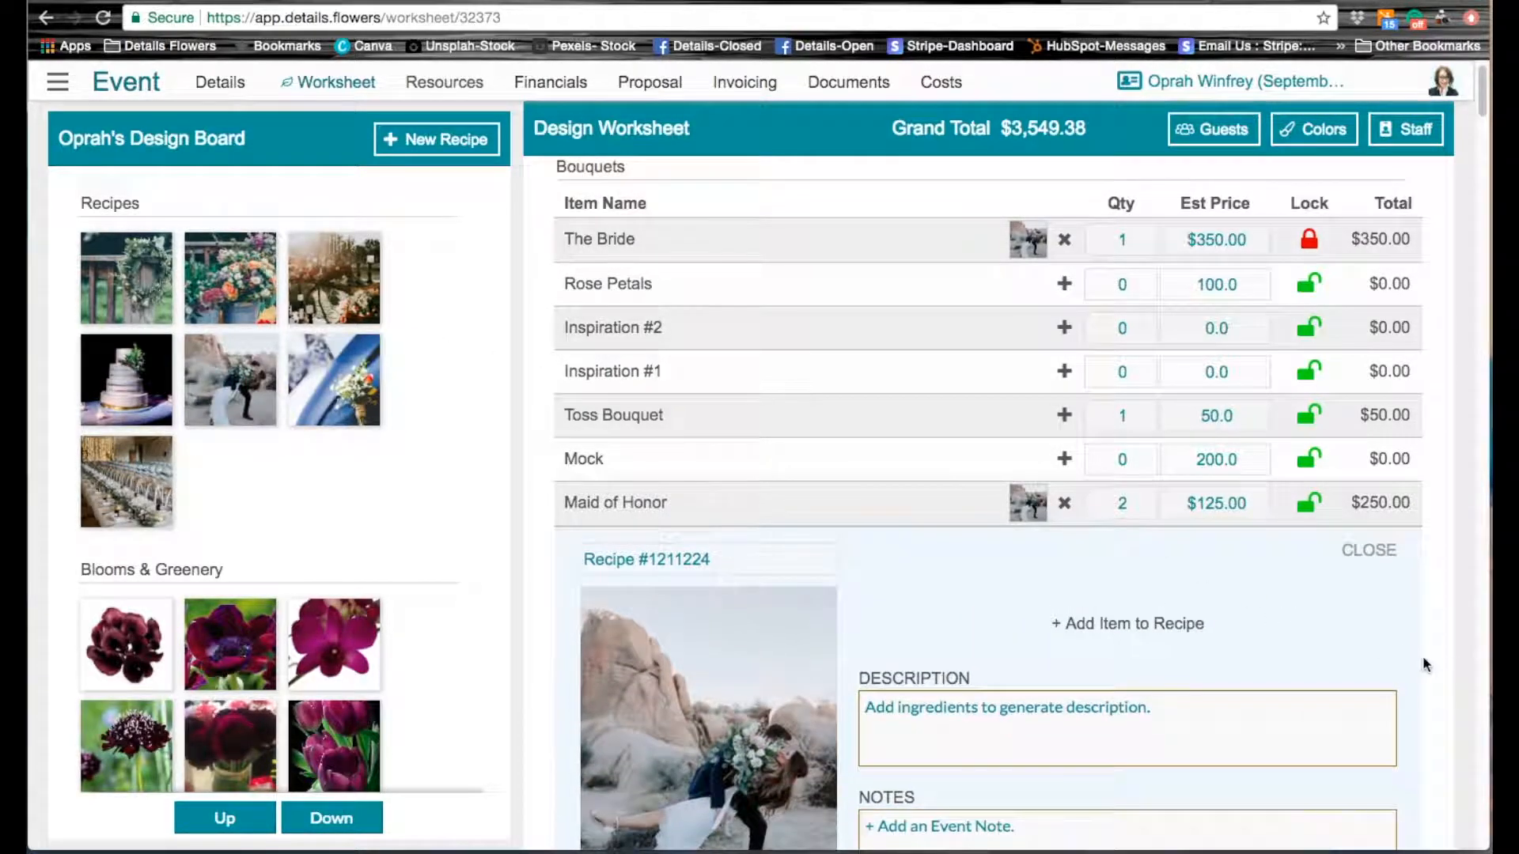
pyautogui.scroll(-1, 1427, 669)
pyautogui.scroll(-3, 1427, 669)
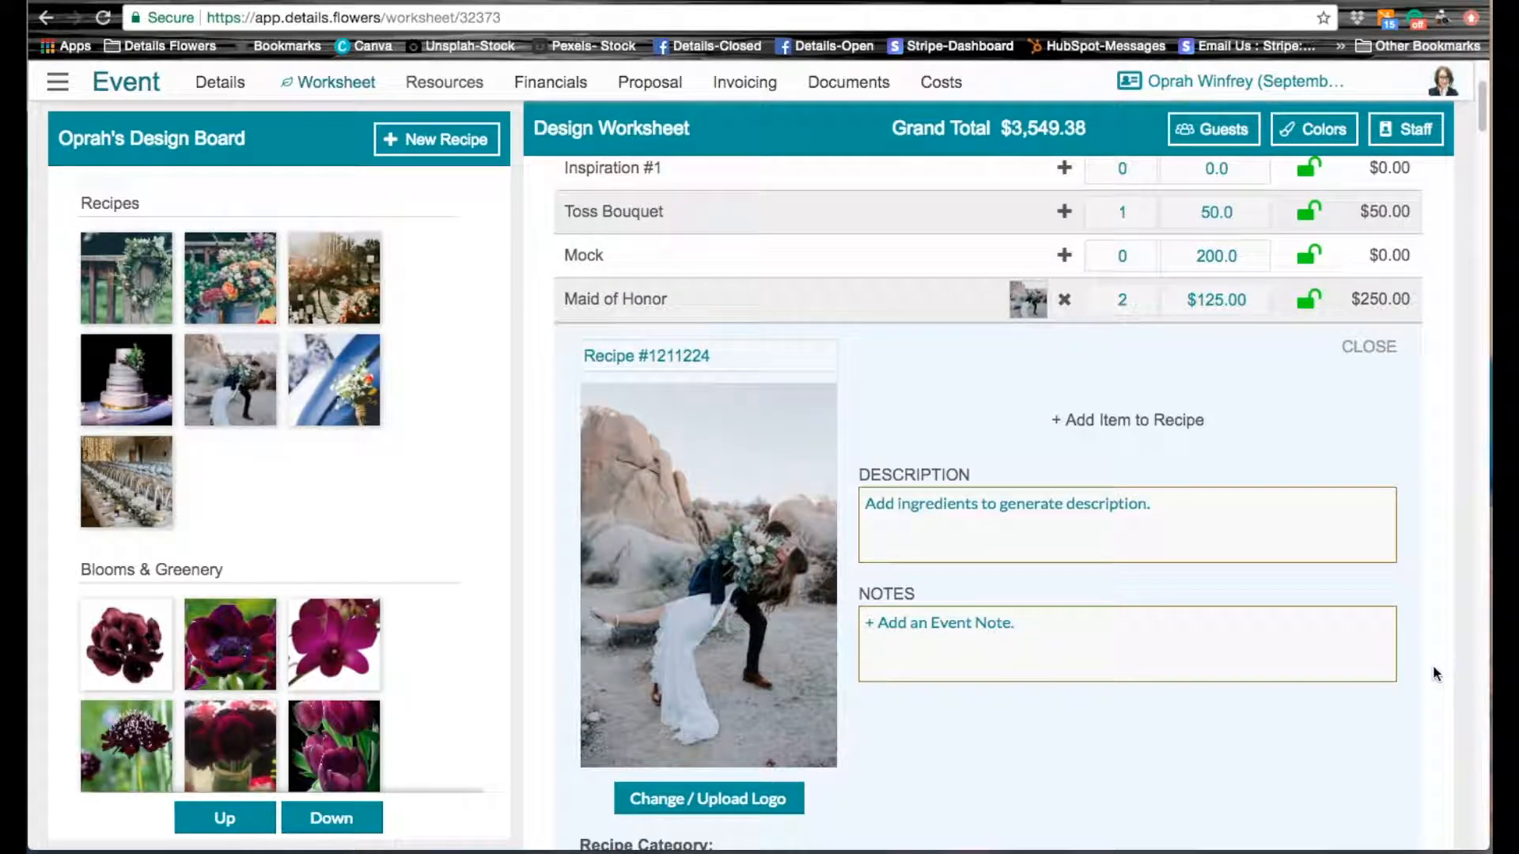
pyautogui.click(1310, 304)
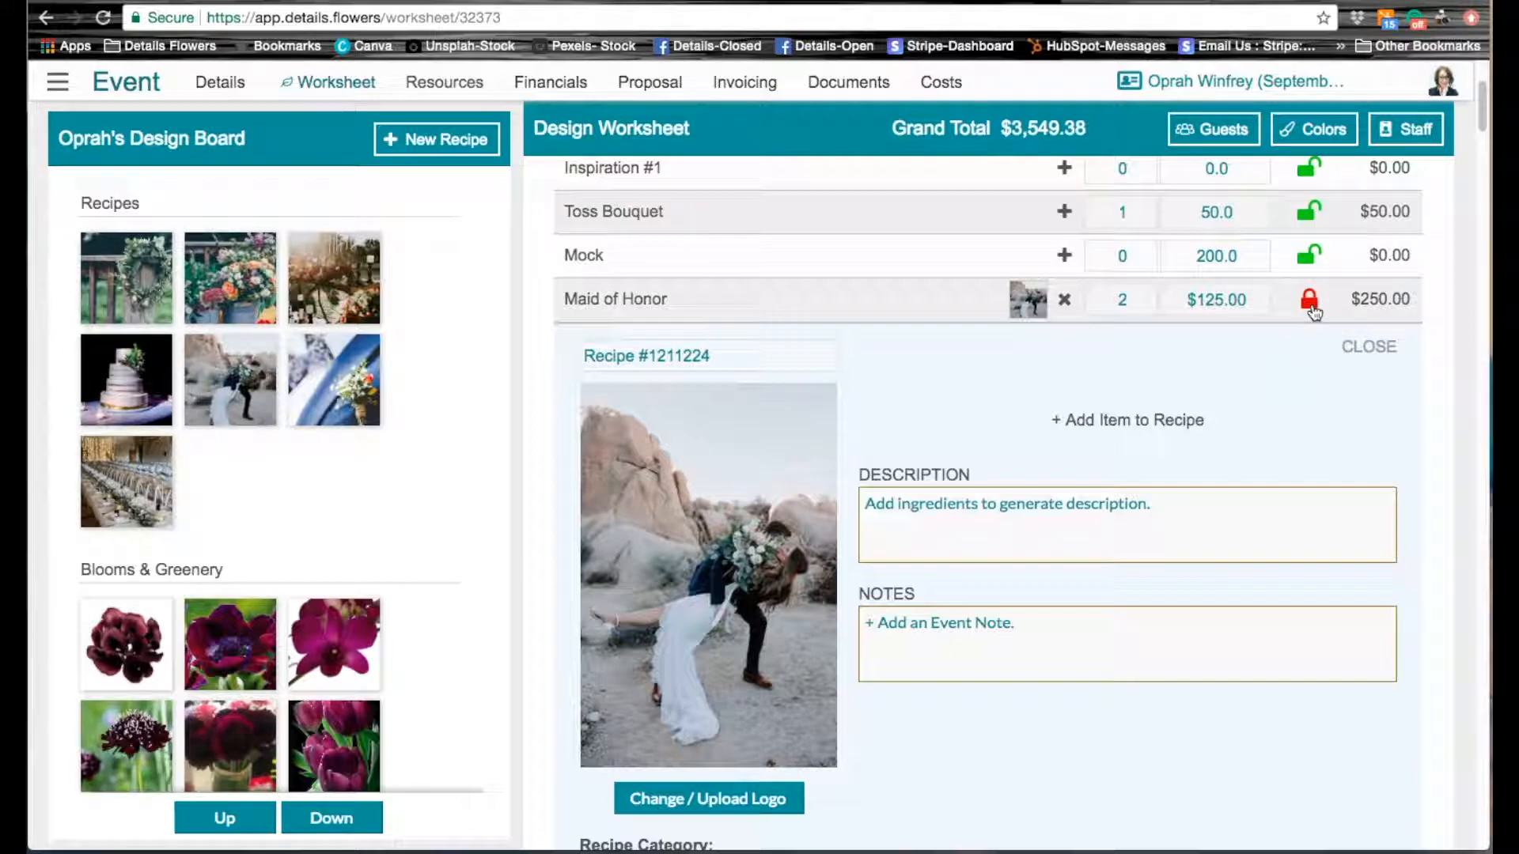
pyautogui.click(1215, 299)
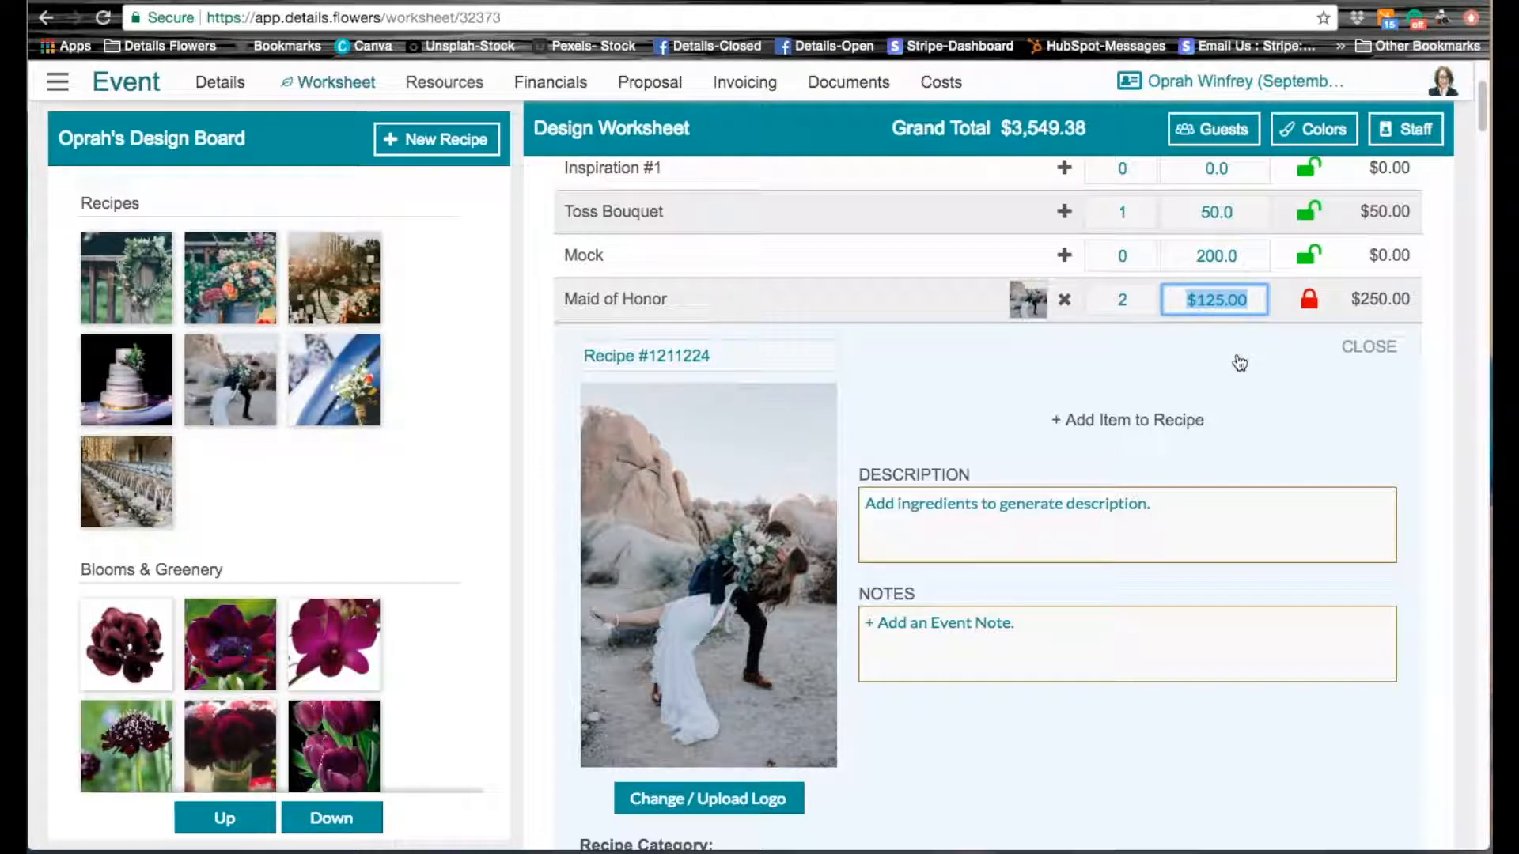
pyautogui.write('200.00')
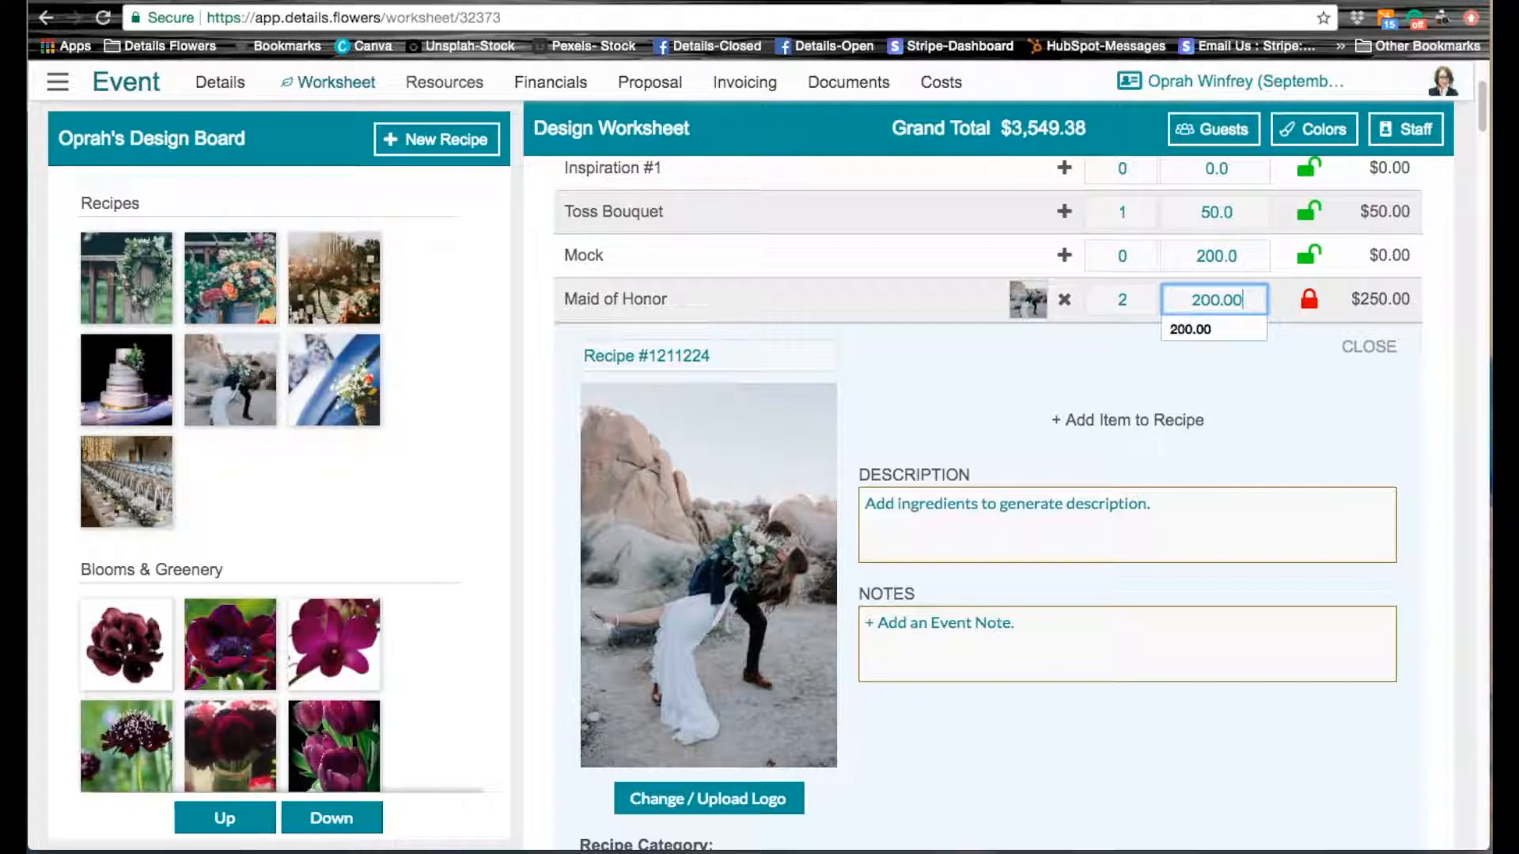
pyautogui.click(1354, 399)
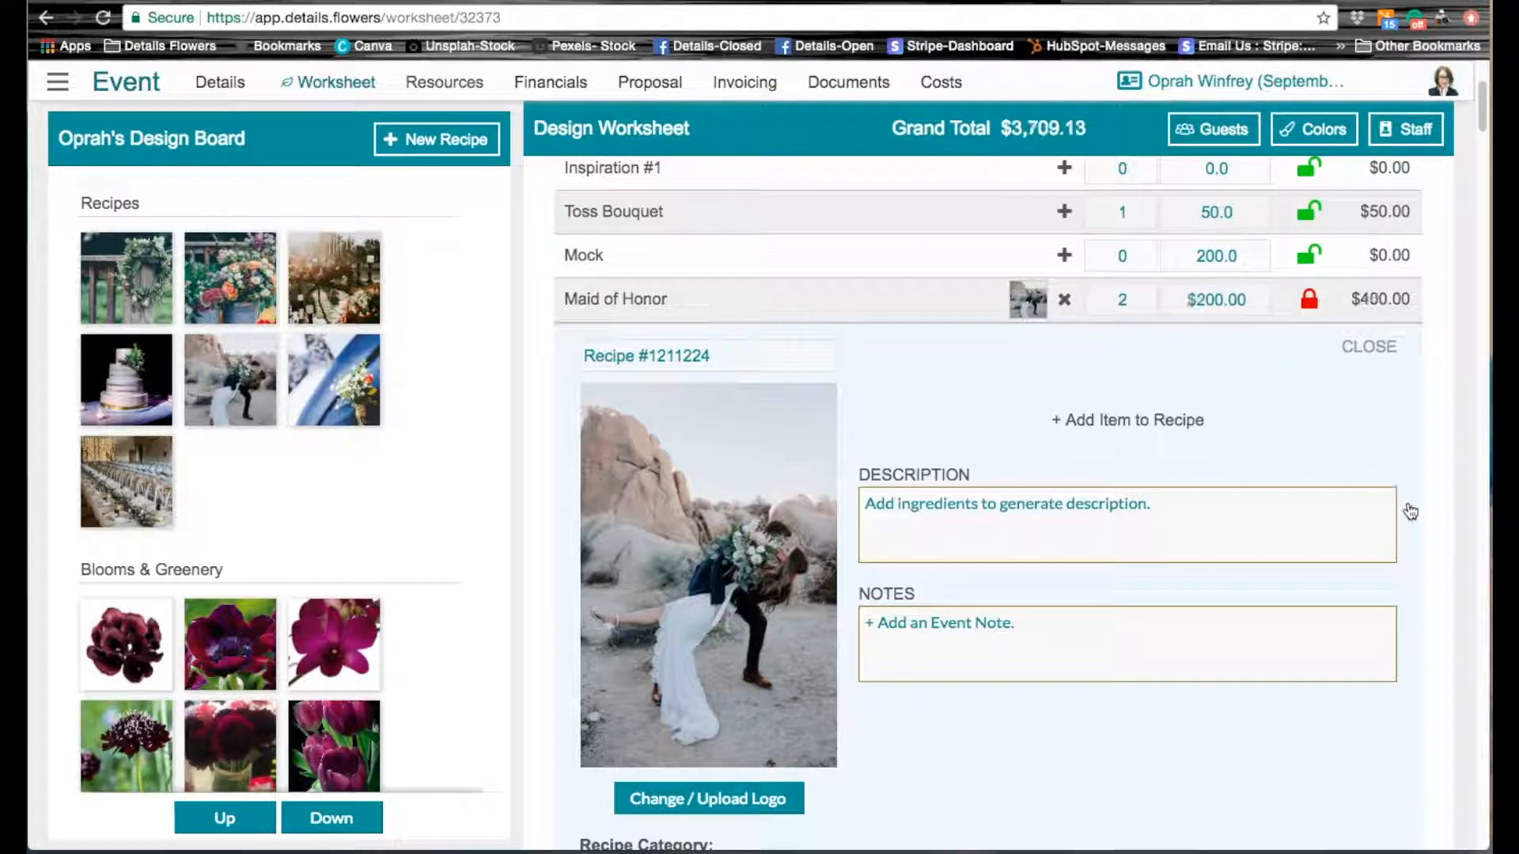
# Step: Add the note "Maid of honor bouquets will be similar to the bridal, but a bit smaller in size." to the Maid of Honor recipe
pyautogui.scroll(-1, 1407, 512)
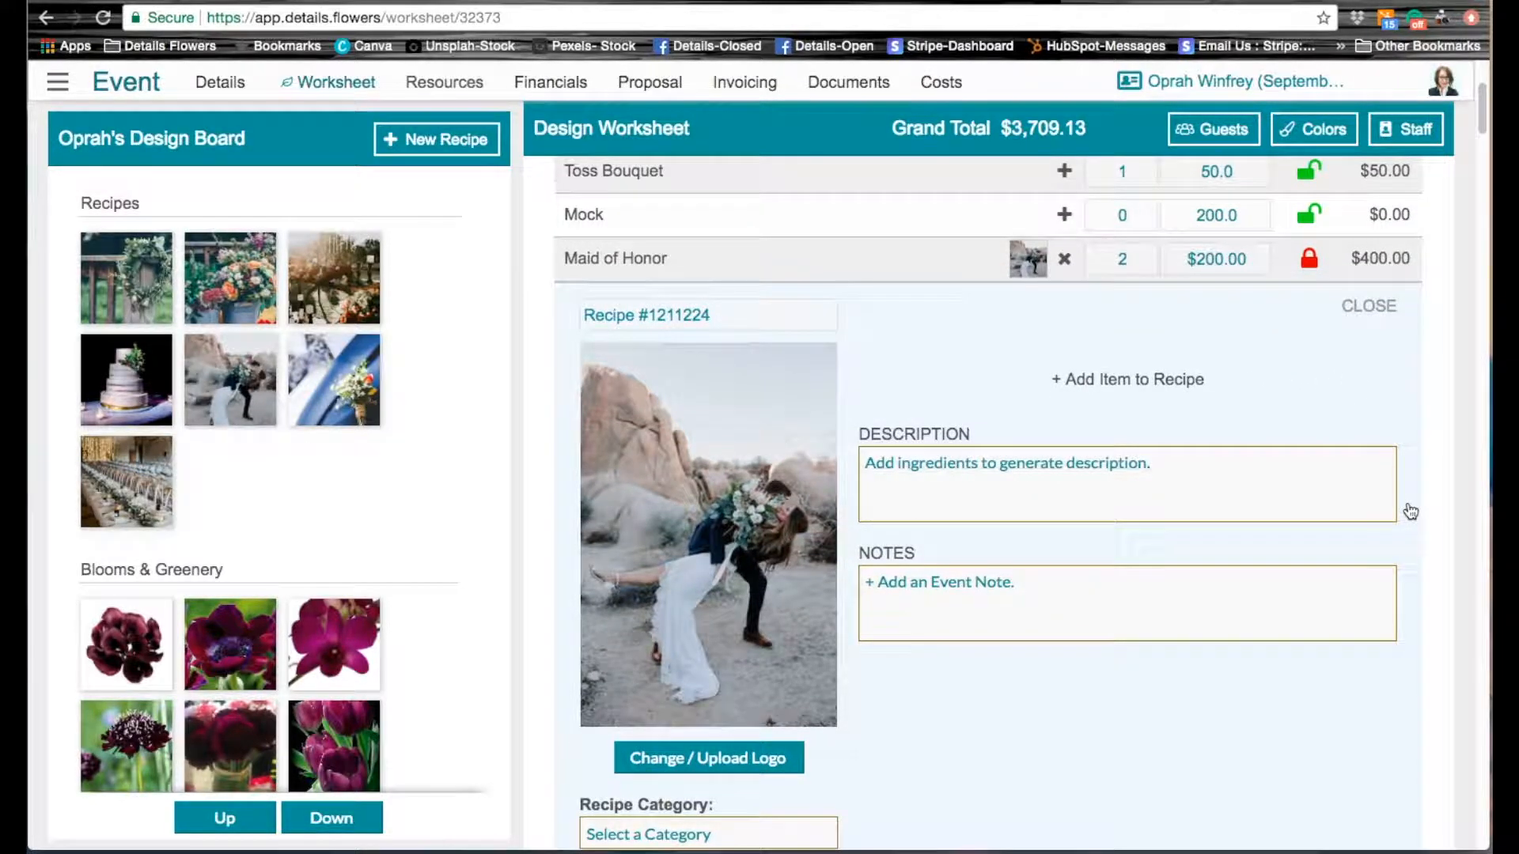
pyautogui.scroll(-1, 1407, 511)
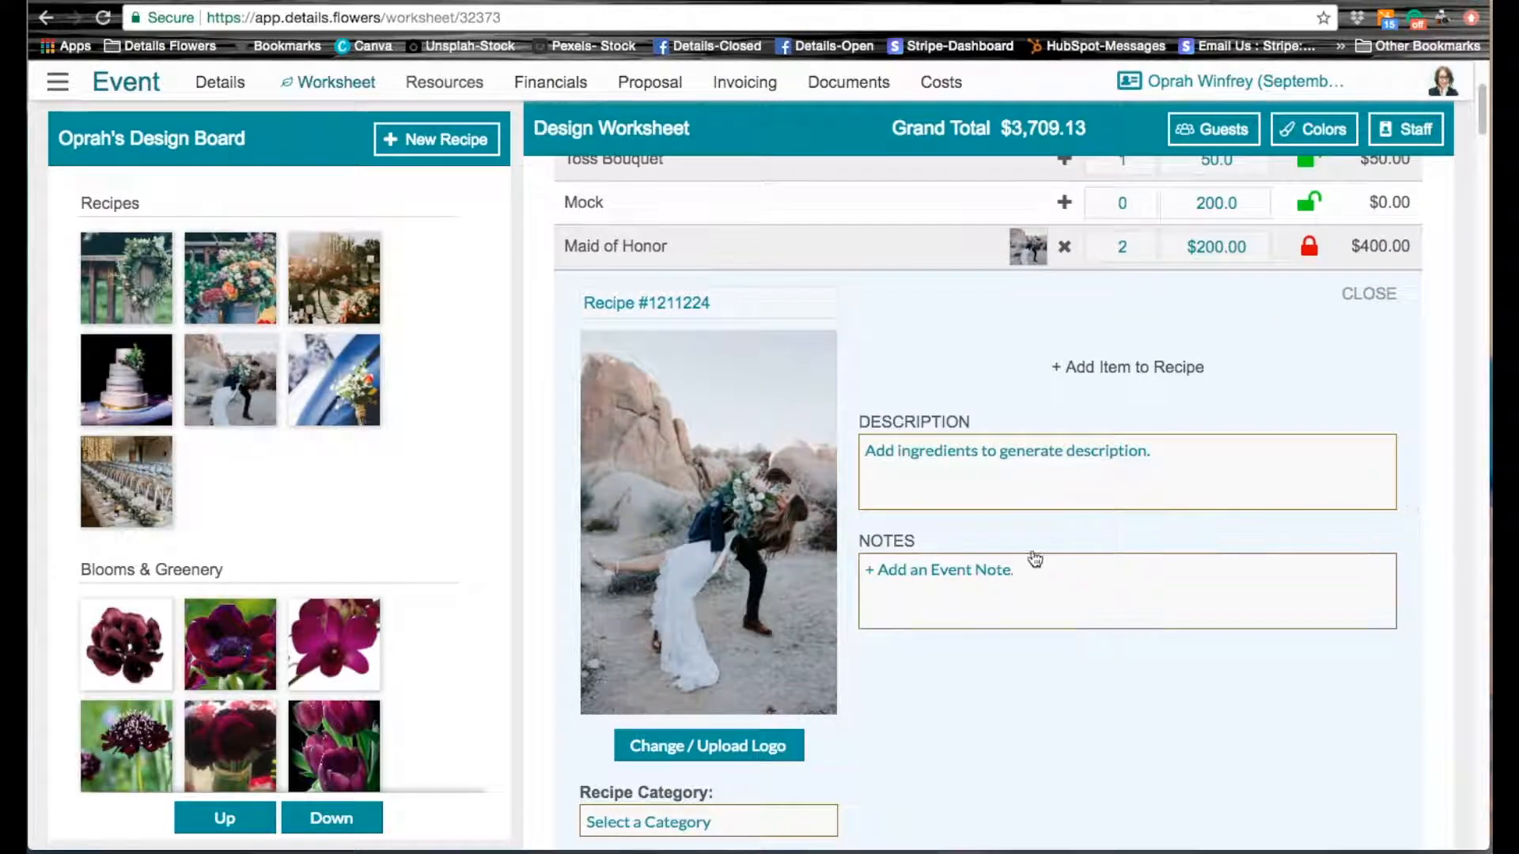
pyautogui.click(977, 573)
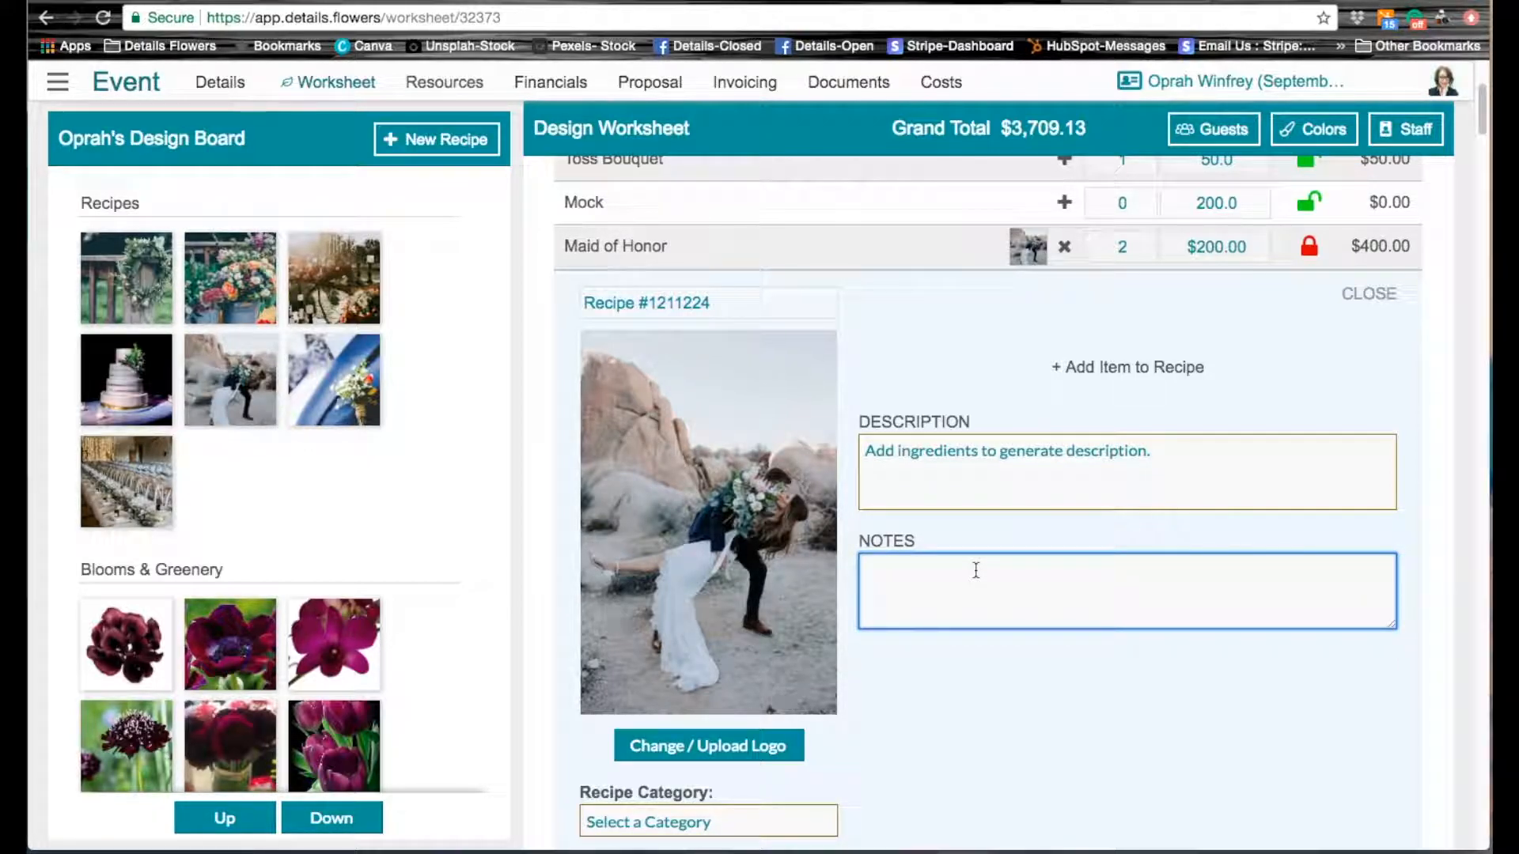
pyautogui.write('B')
pyautogui.press('BackSpace')
pyautogui.write('Maid of honor bouques')
pyautogui.press('BackSpace')
pyautogui.write('ts')
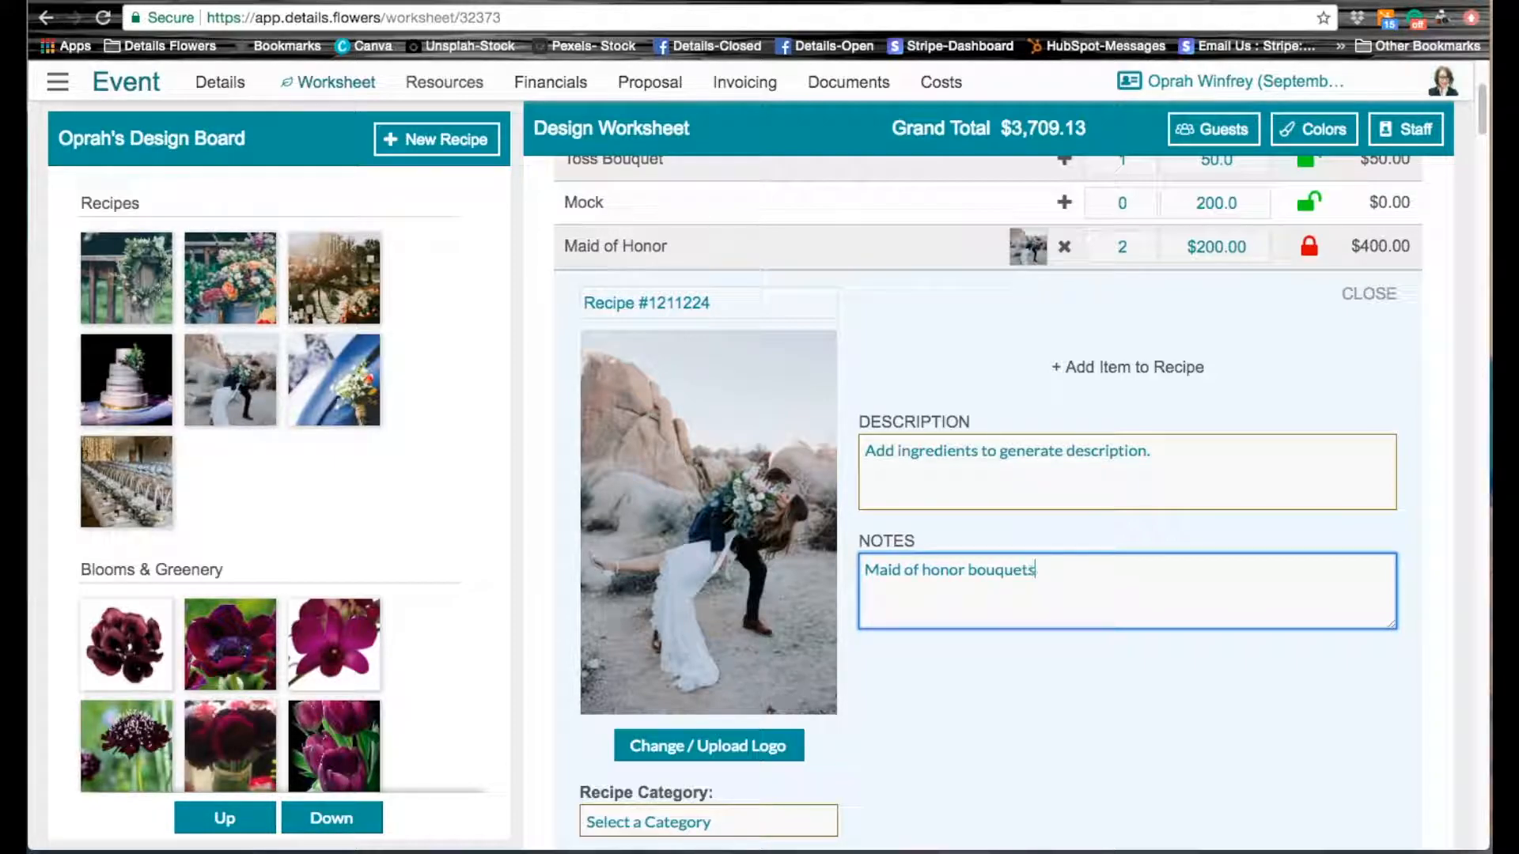
pyautogui.write(' will be similar to the brida')
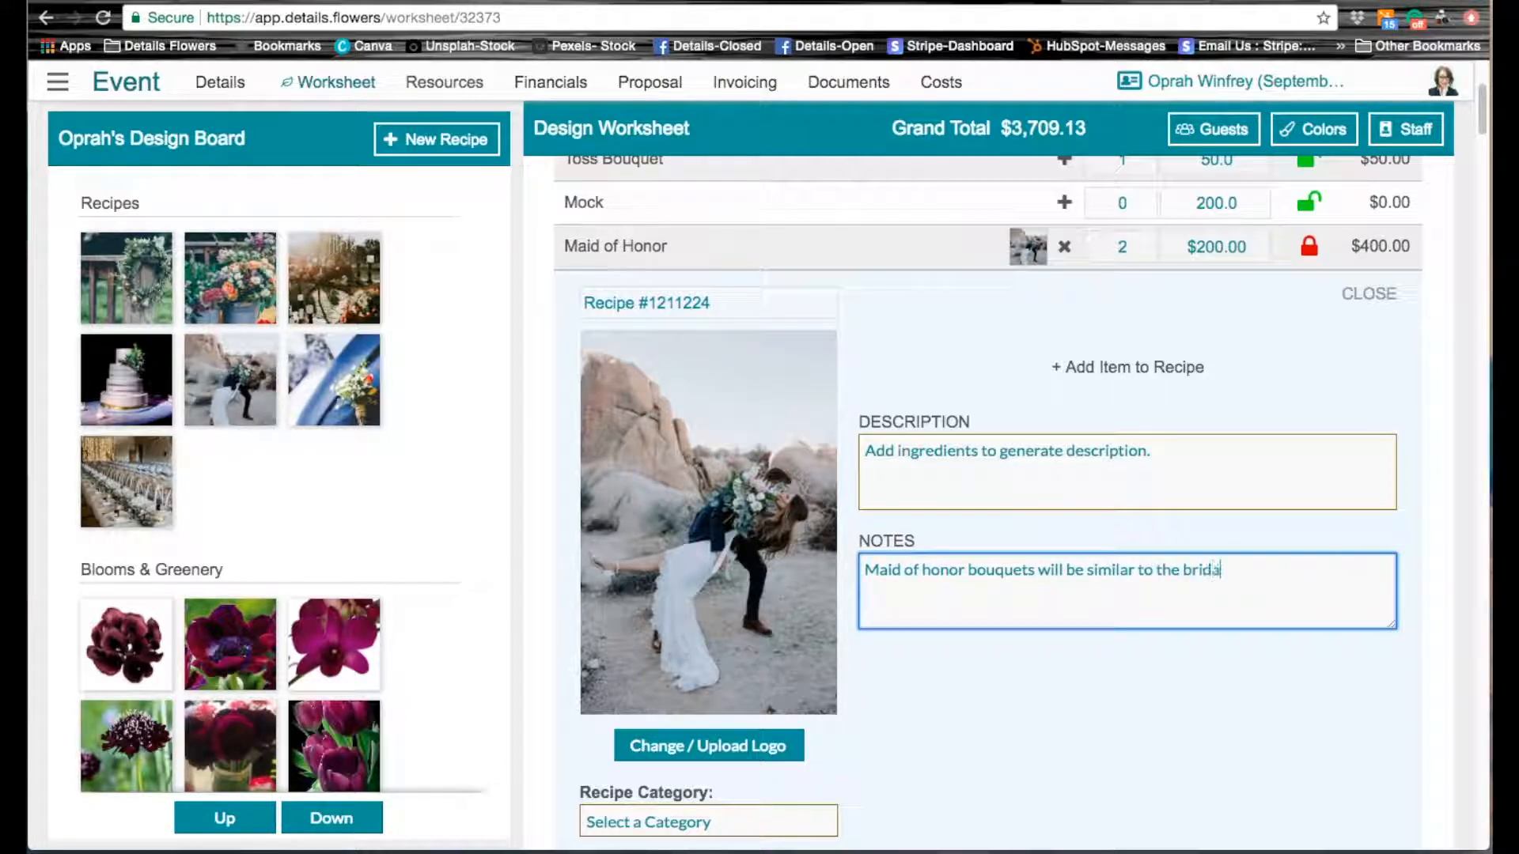
pyautogui.write('l, but a bit small')
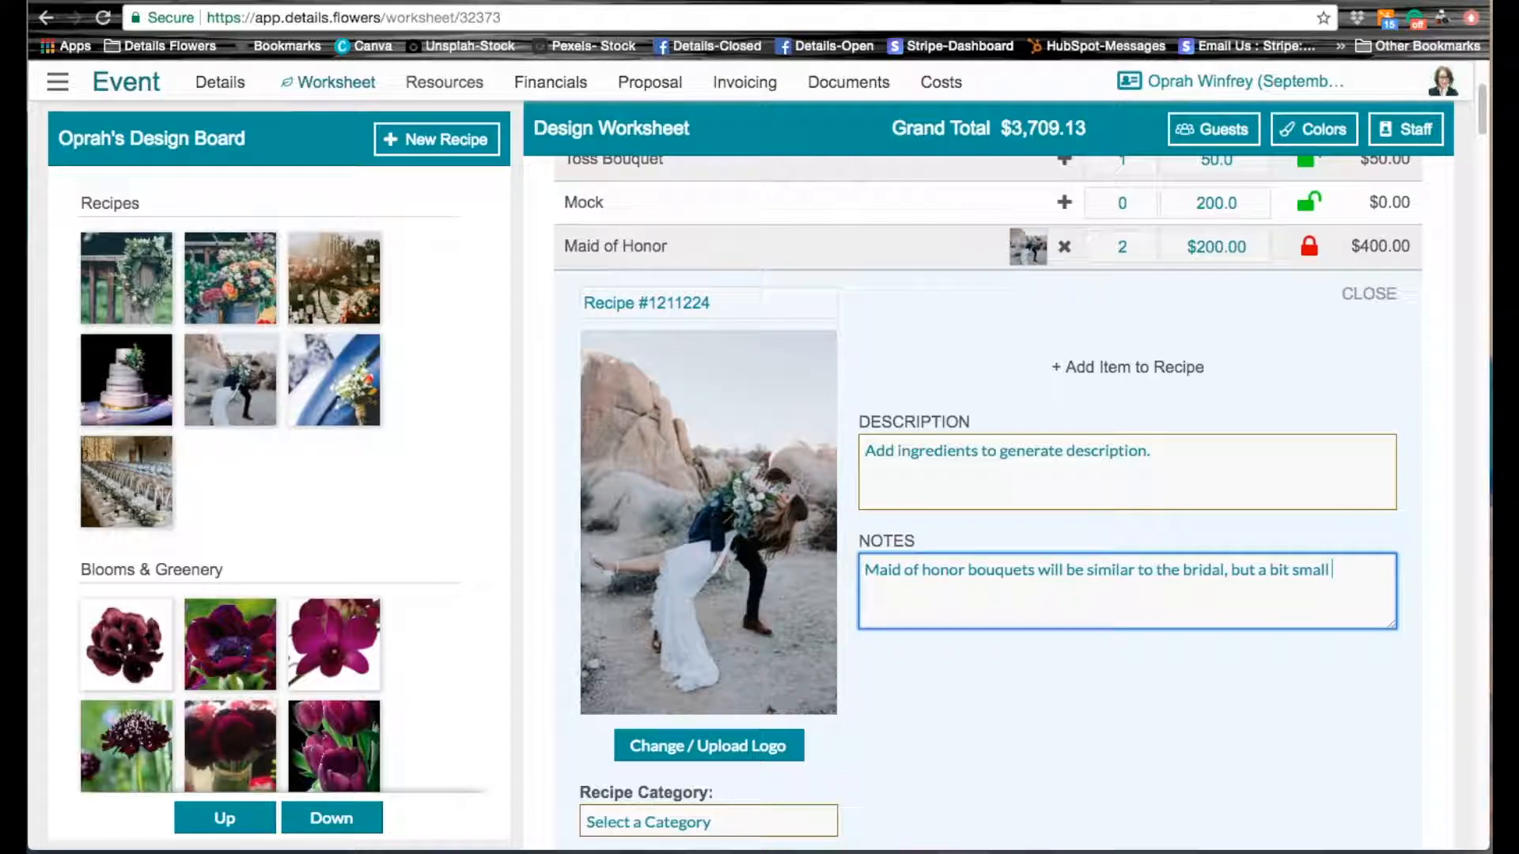
pyautogui.write('er in size.')
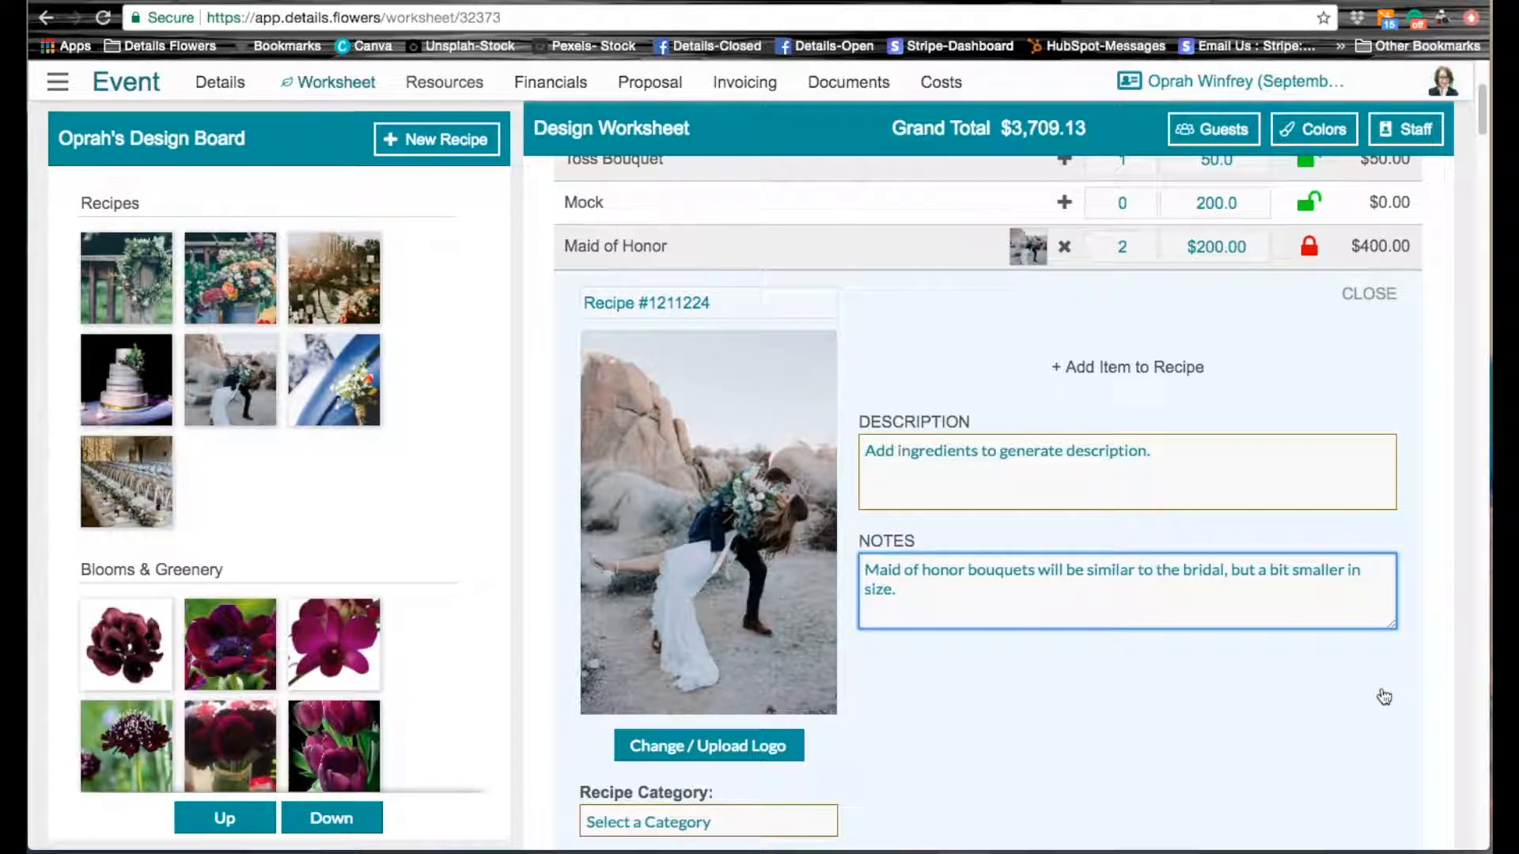
pyautogui.click(1428, 686)
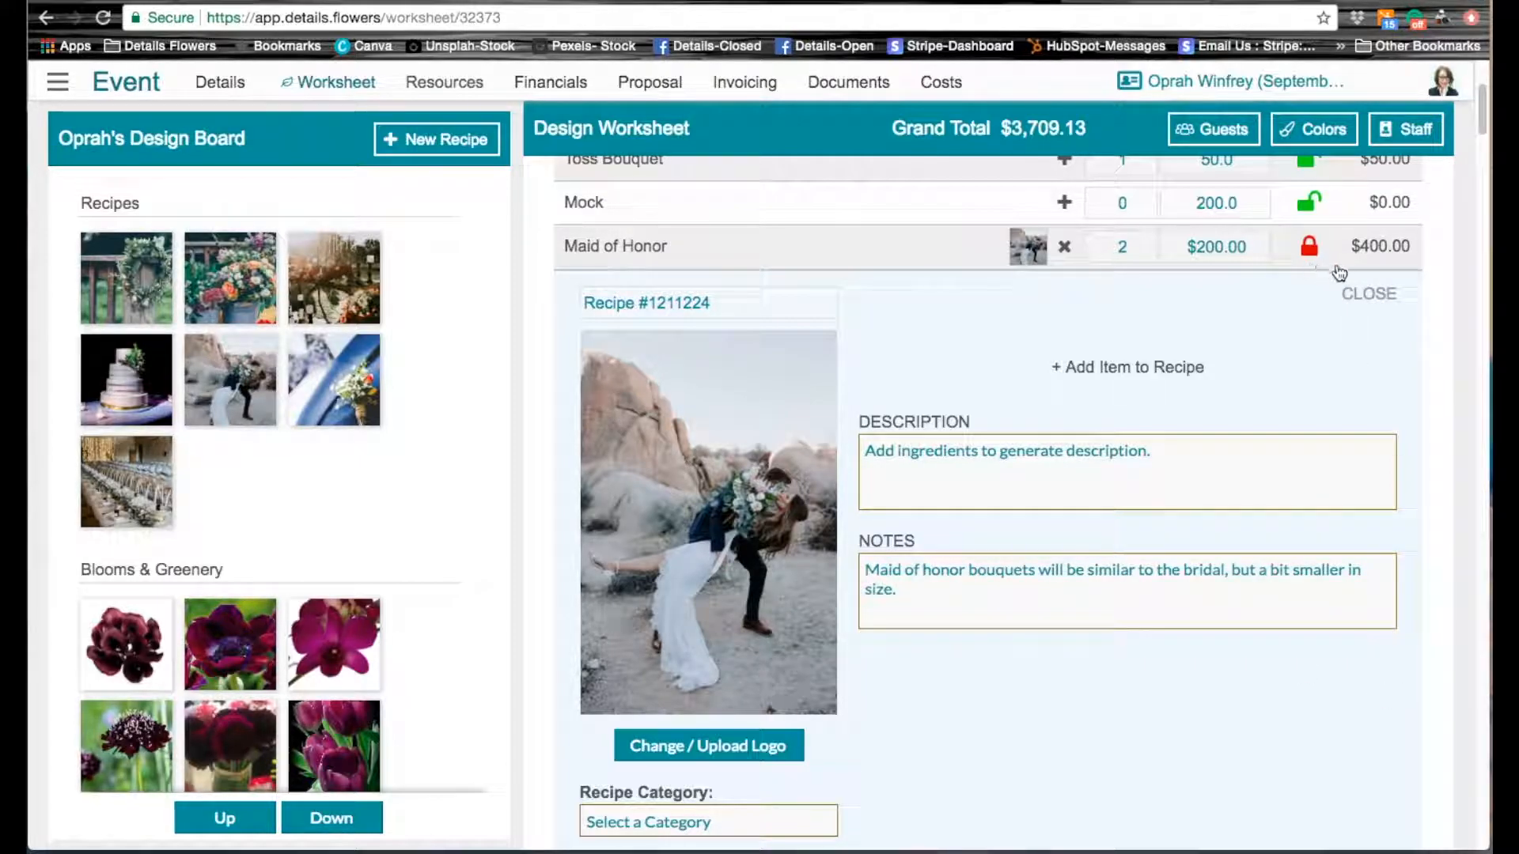
# Step: Close and reopen the Maid of Honor recipe details, and unlock its estimated price
pyautogui.click(1378, 296)
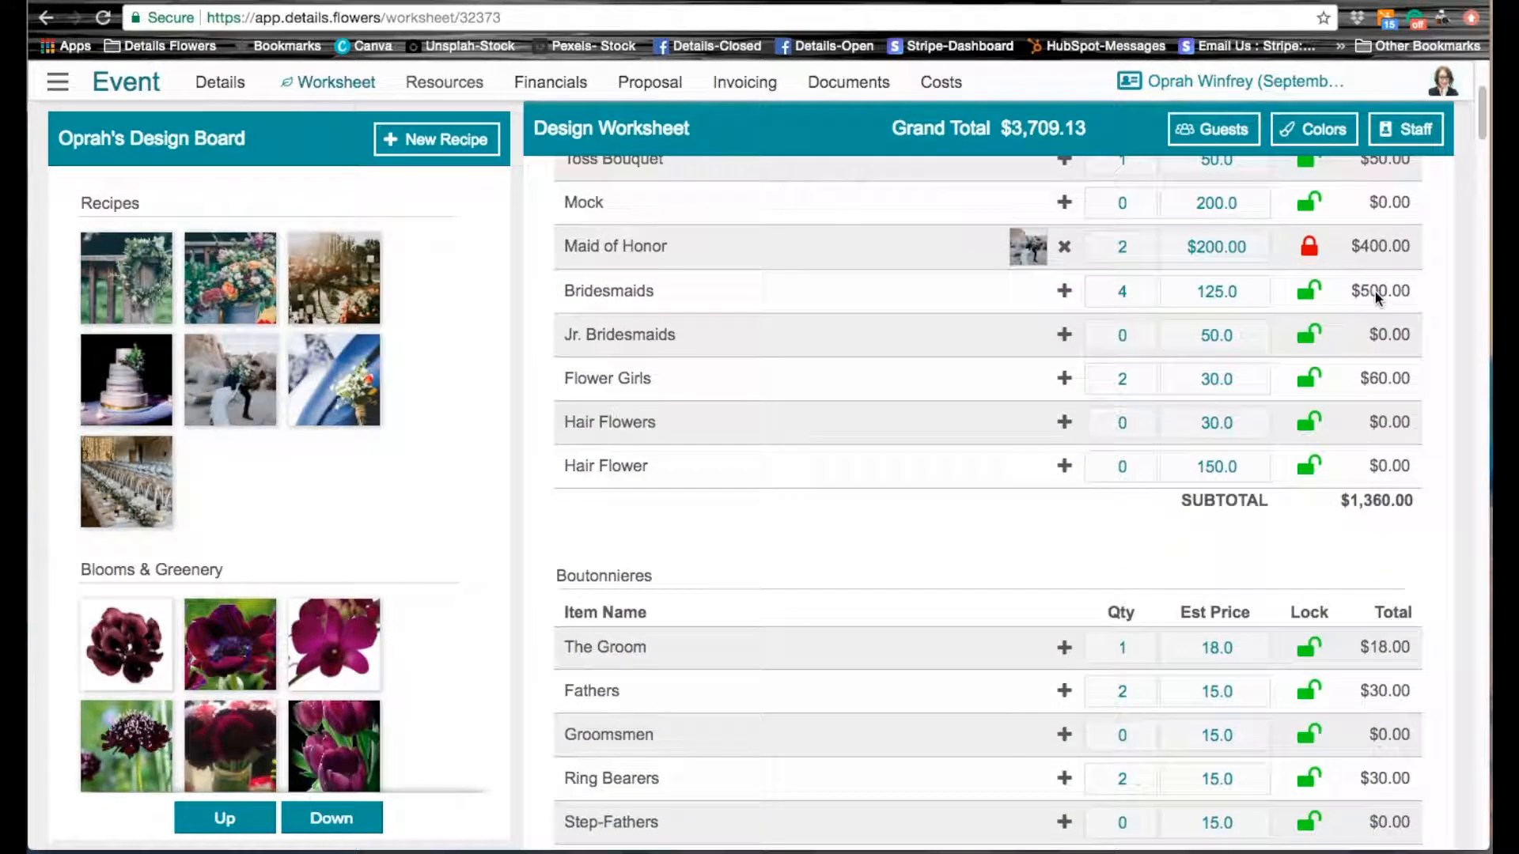
pyautogui.click(1028, 249)
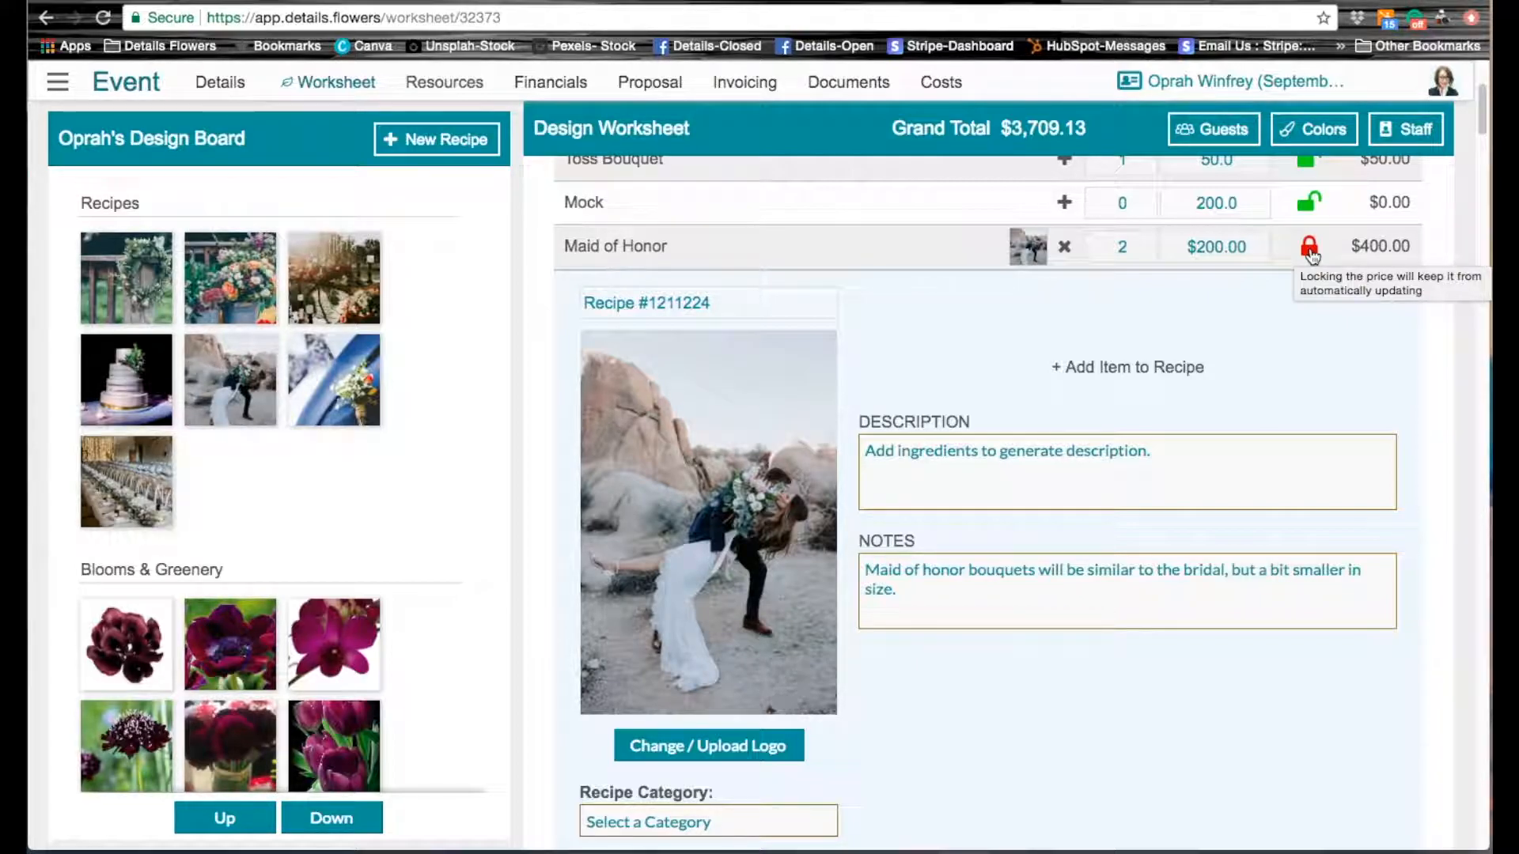
pyautogui.click(1309, 250)
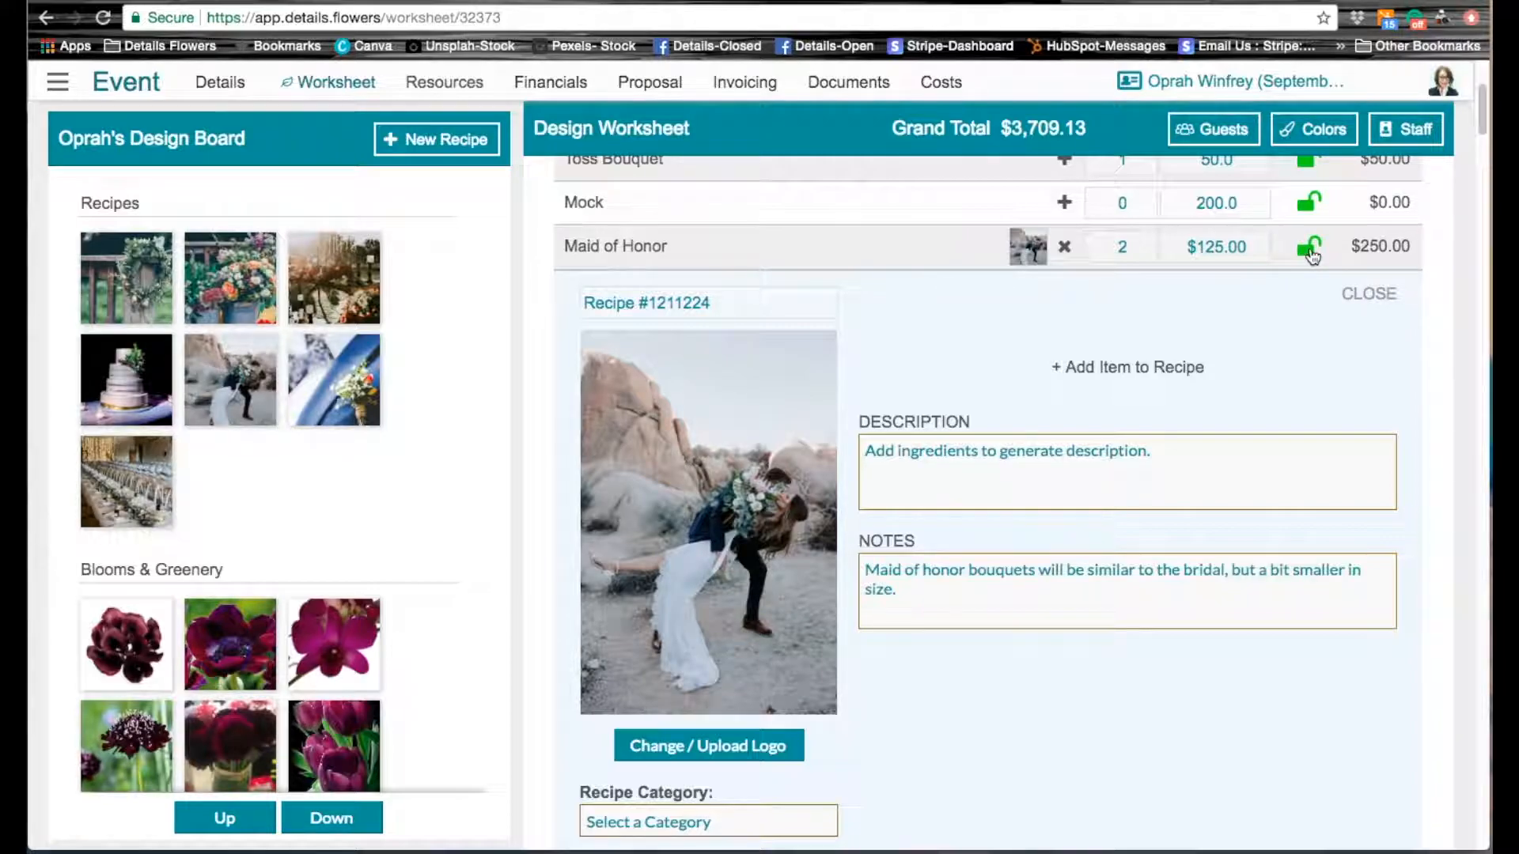
# Step: Add Magnolia Leaves, Scabiosa Black, Calla Lily Wine, Tulips Purple, Tulips Black Parrot and Carnations "Bella Epoca" from the design board to the Maid of Honor recipe
pyautogui.click(339, 819)
pyautogui.click(341, 820)
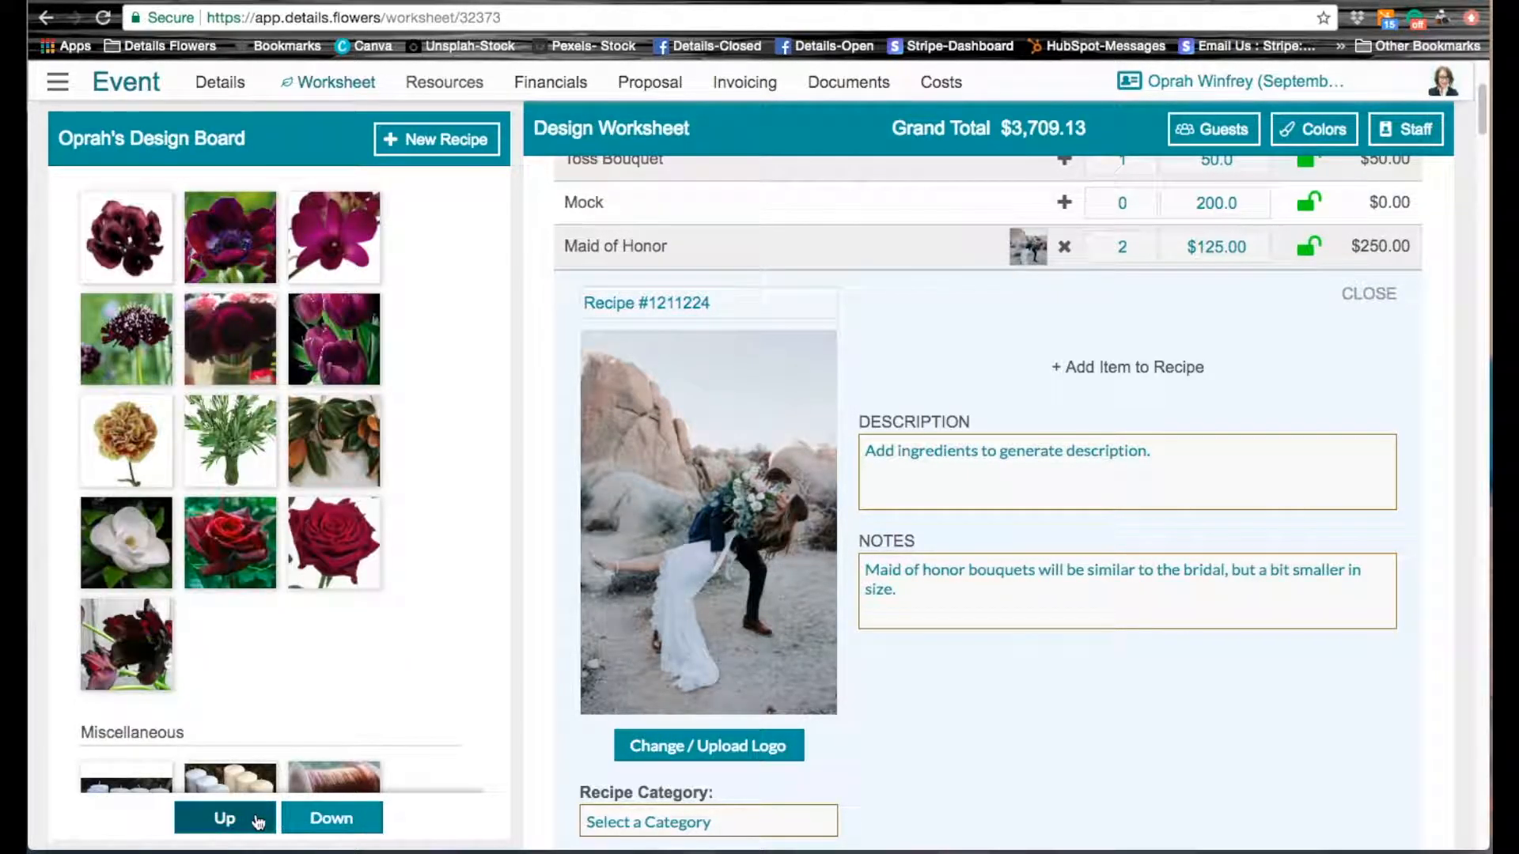
pyautogui.click(229, 818)
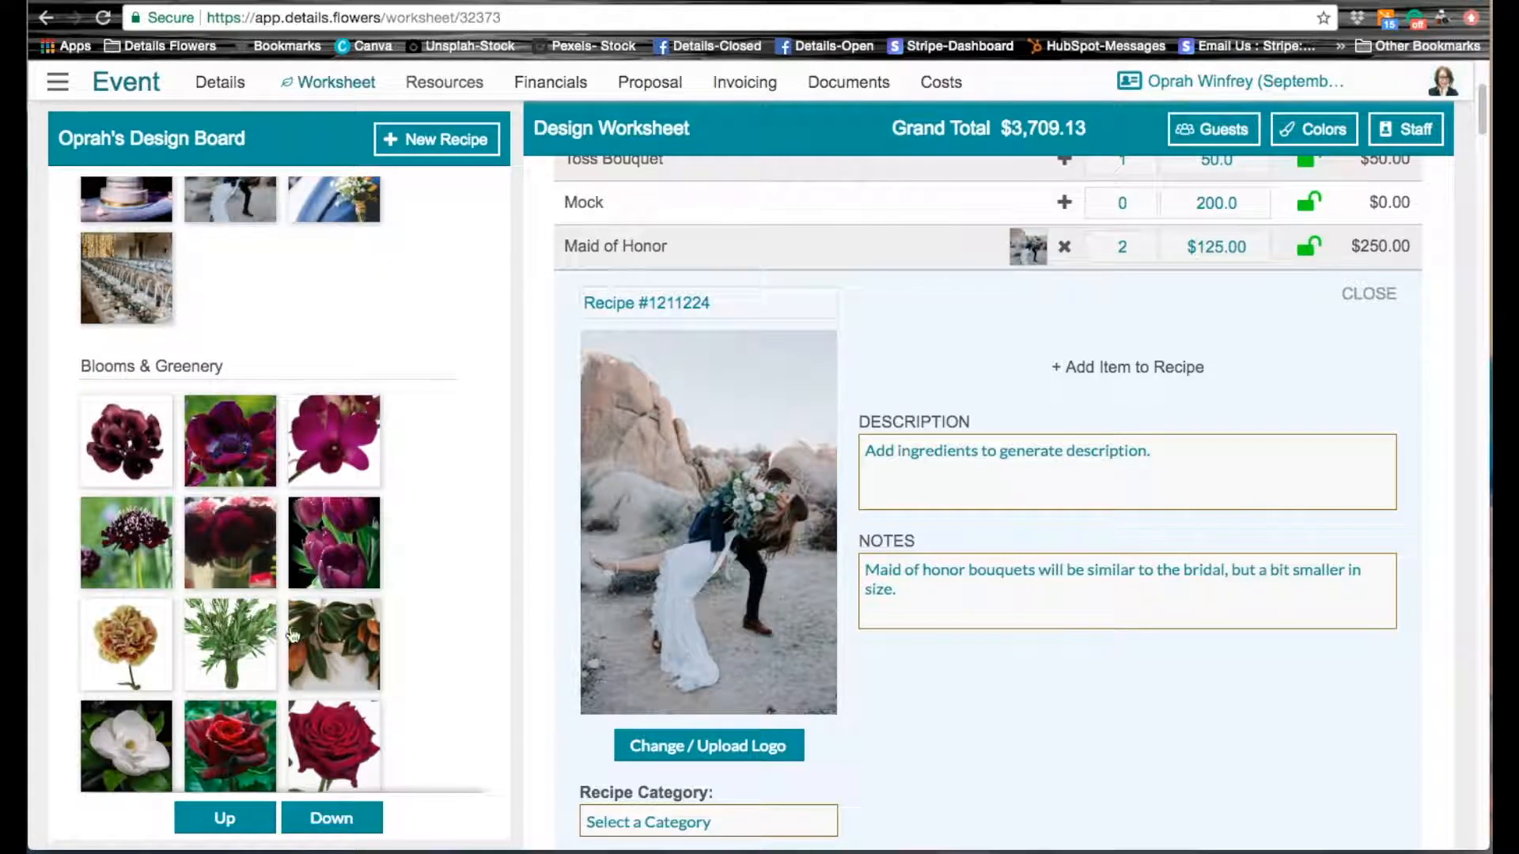
pyautogui.moveTo(322, 644); pyautogui.dragTo(1032, 363)
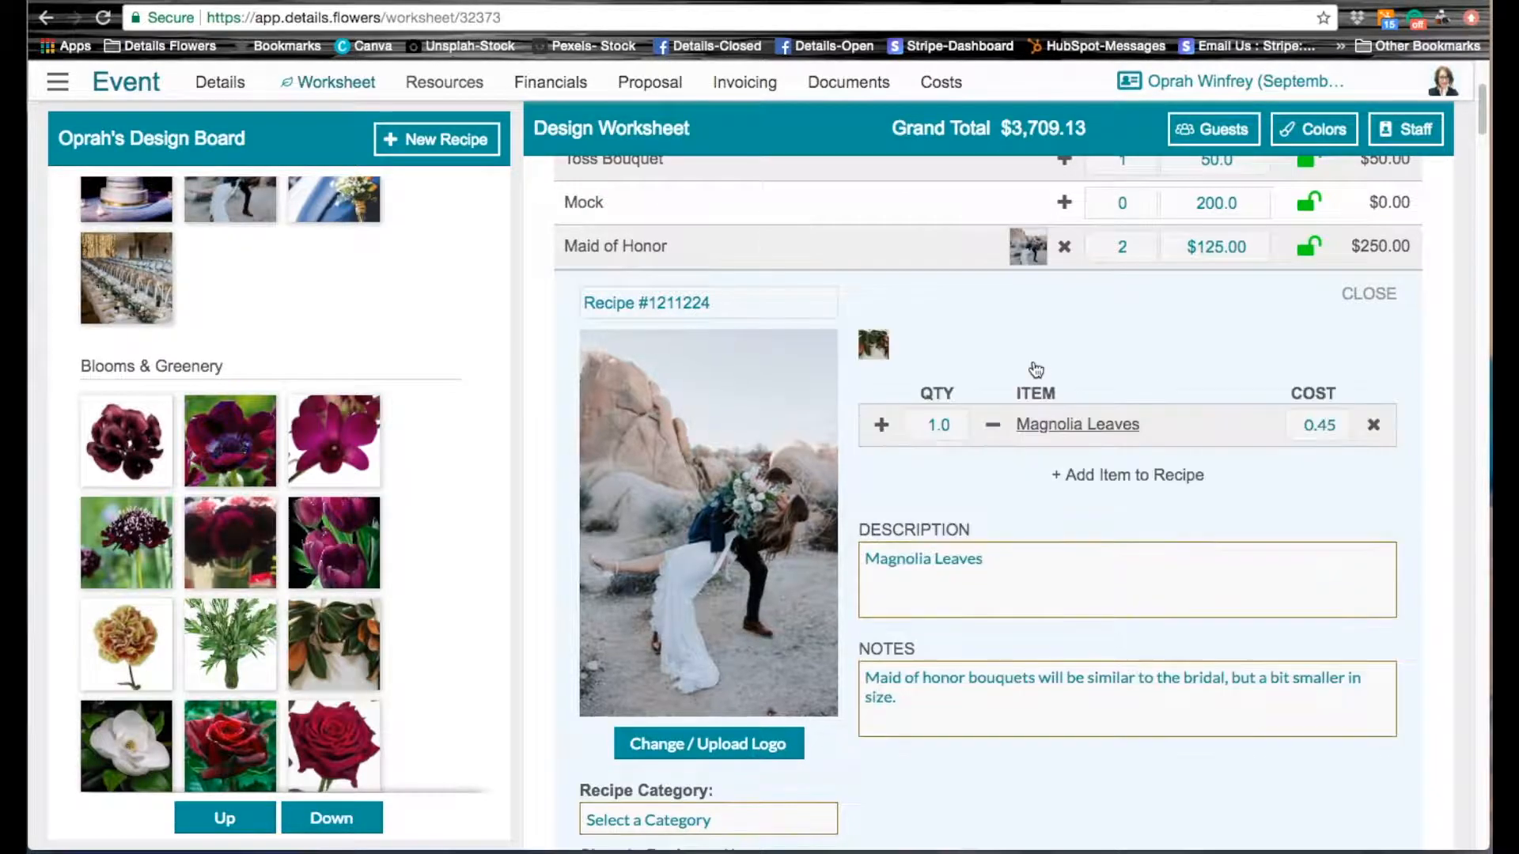
pyautogui.moveTo(124, 543); pyautogui.dragTo(926, 356)
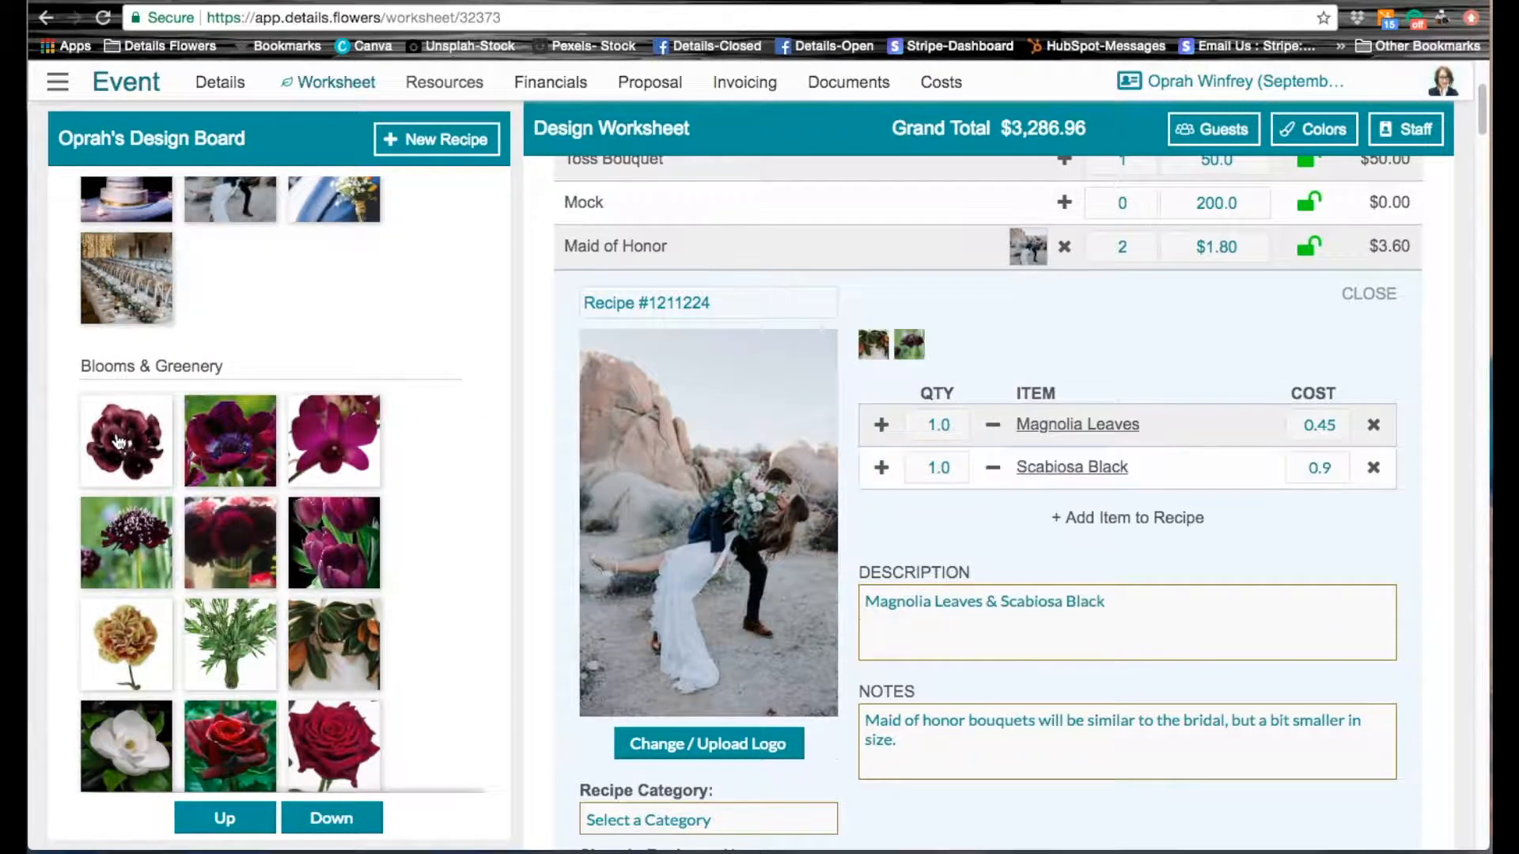
pyautogui.moveTo(117, 435); pyautogui.dragTo(951, 352)
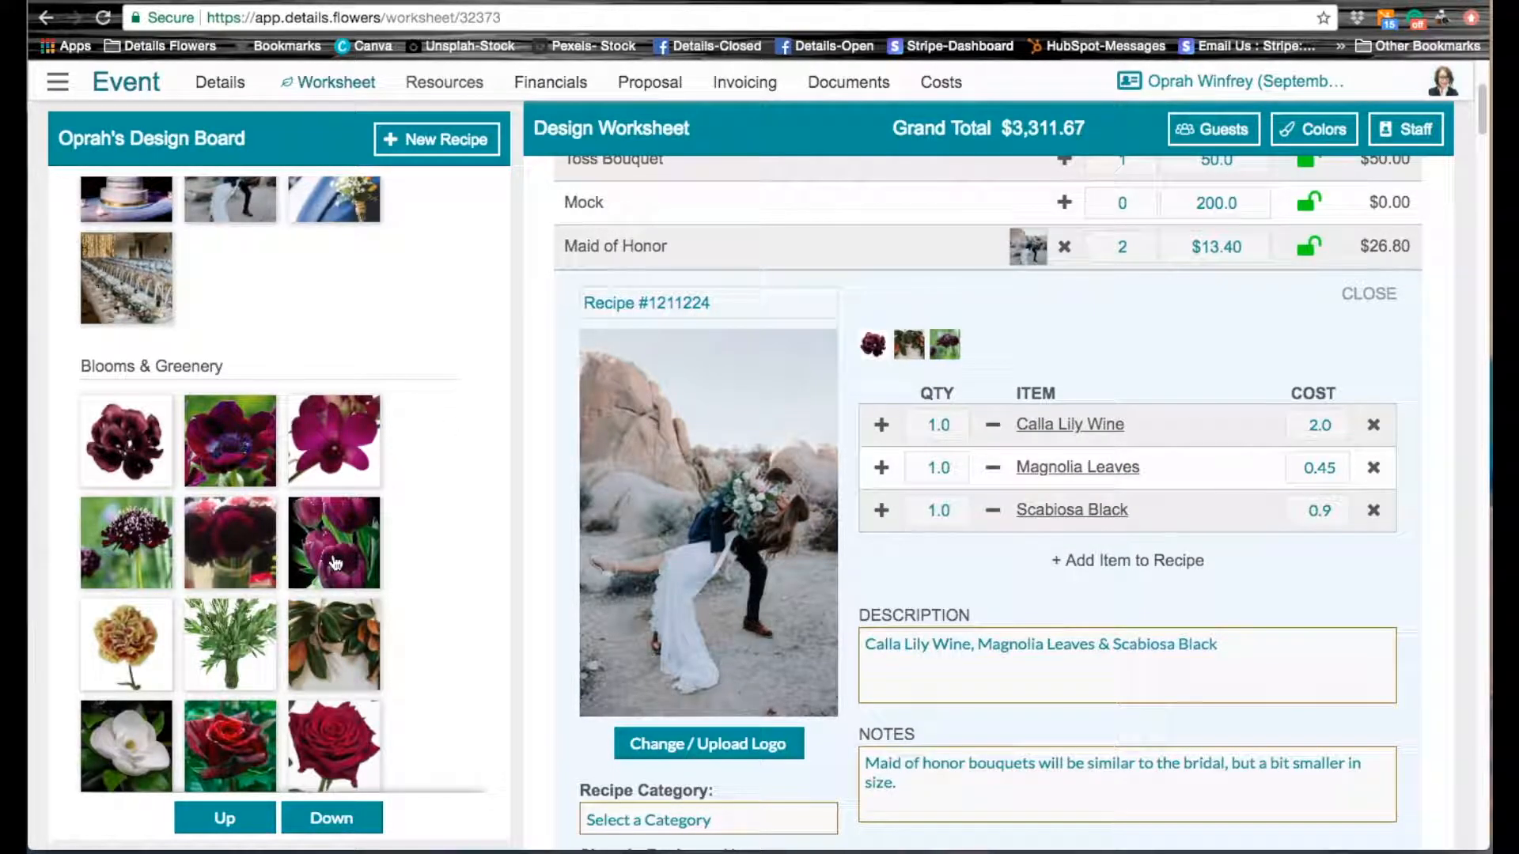
pyautogui.moveTo(323, 552); pyautogui.dragTo(1025, 352)
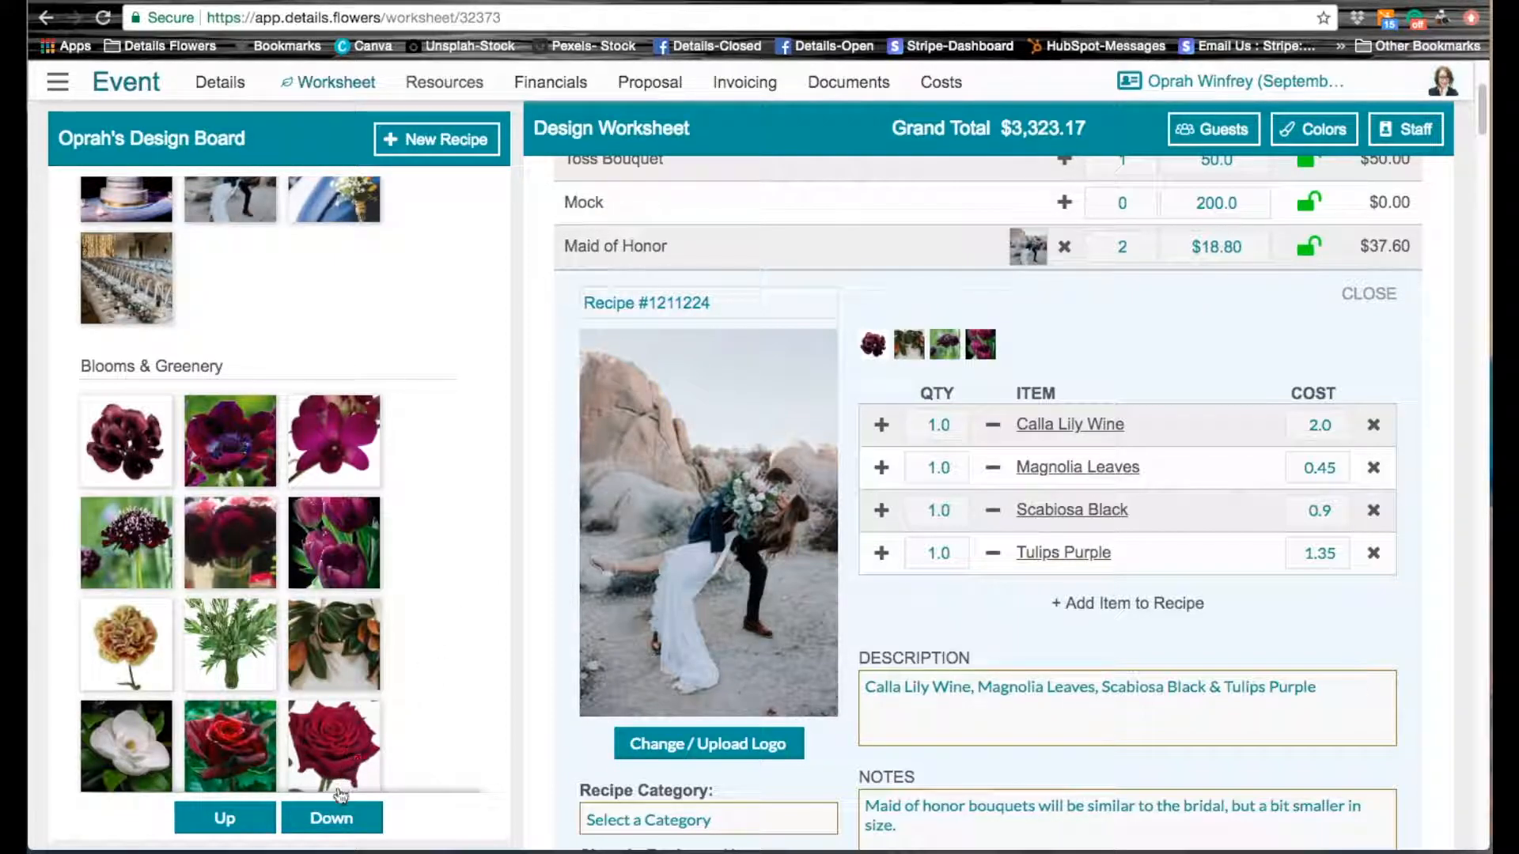
pyautogui.click(332, 818)
pyautogui.moveTo(146, 750); pyautogui.dragTo(1013, 336)
pyautogui.moveTo(134, 544); pyautogui.dragTo(1063, 353)
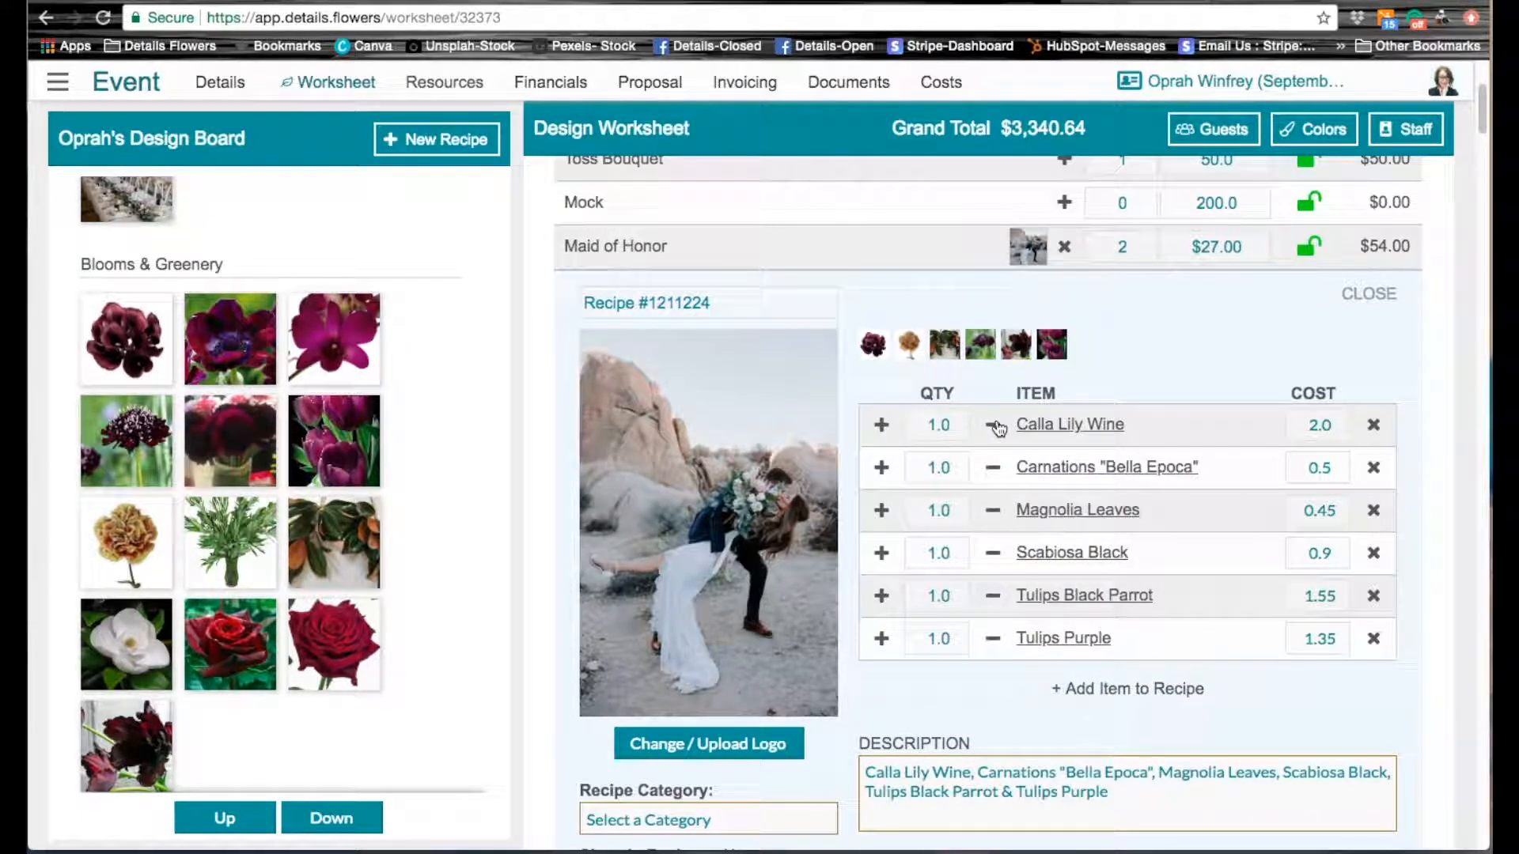
# Step: Set the Maid of Honor recipe quantities to 5 Calla Lily Wine, 3 Carnations "Bella Epoca" and 3 Magnolia Leaves
pyautogui.click(943, 423)
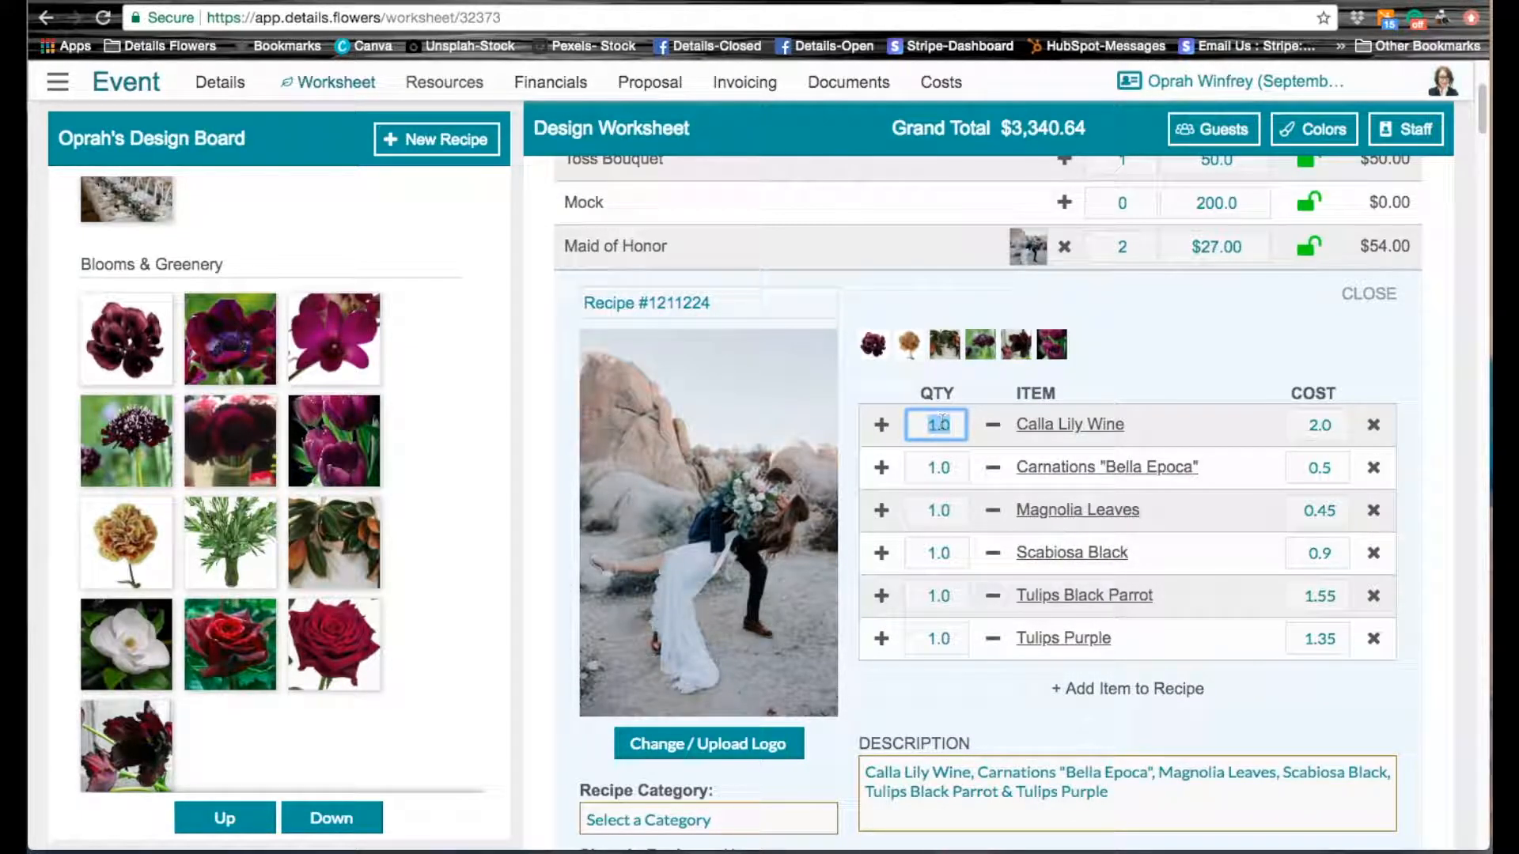
pyautogui.write('5')
pyautogui.click(939, 466)
pyautogui.write('3')
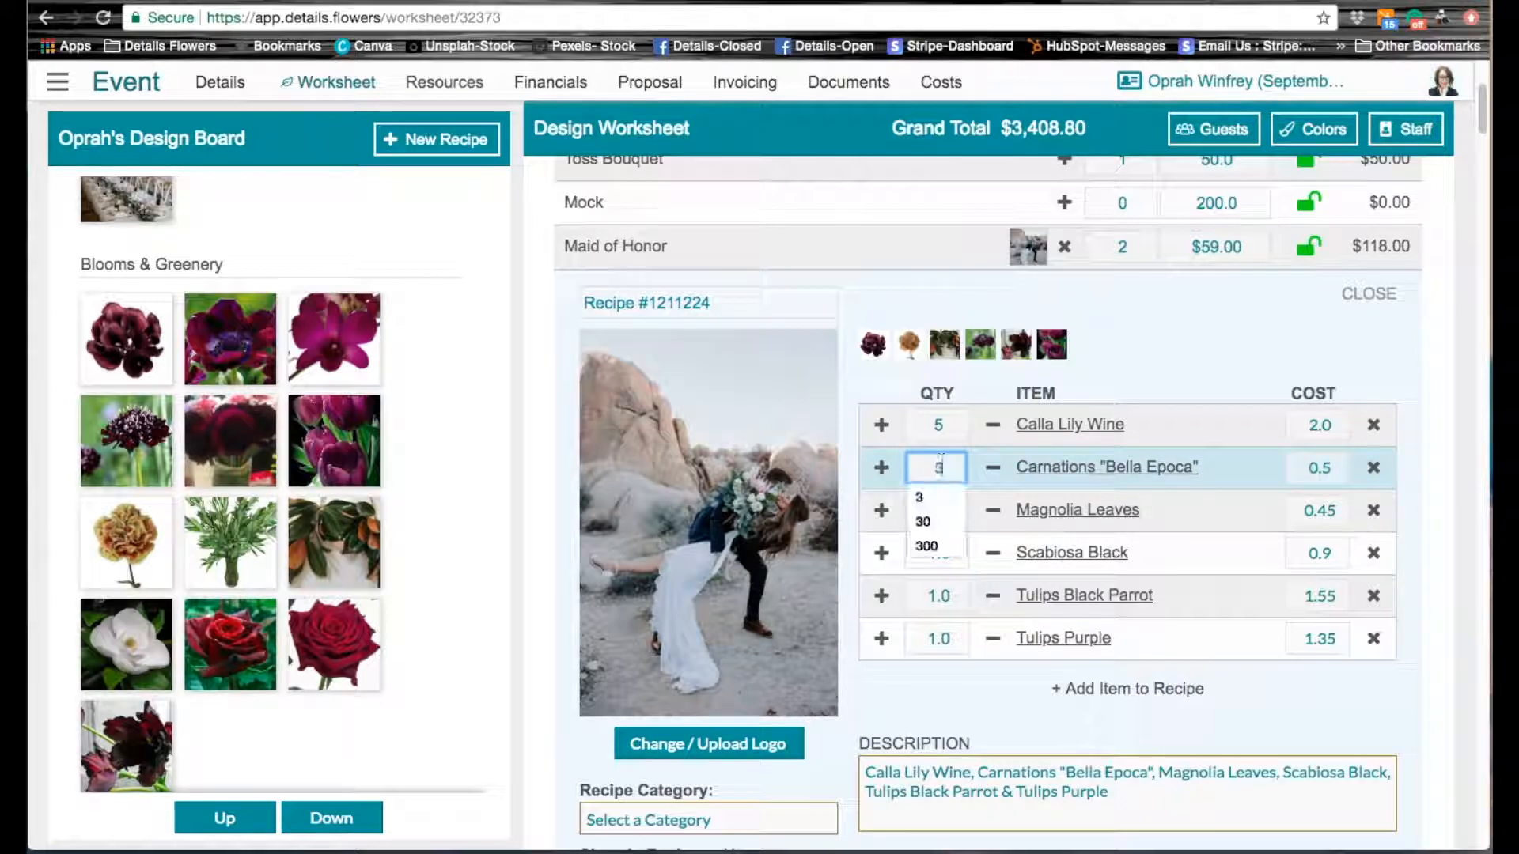
pyautogui.click(954, 506)
pyautogui.write('3')
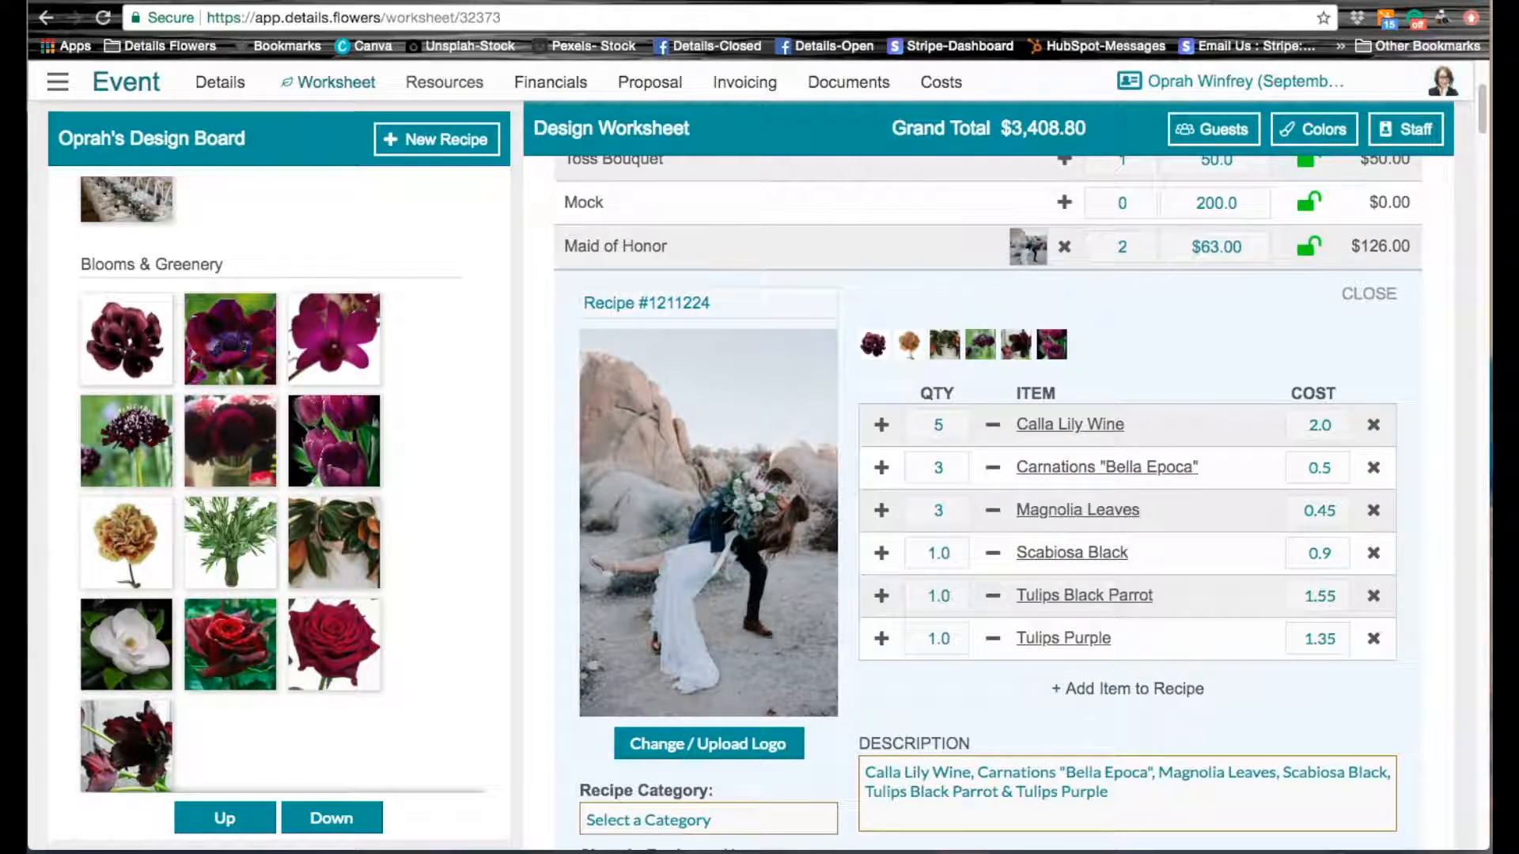
# Step: Set the Maid of Honor recipe quantities to 3 Scabiosa Black, 4 Tulips Black Parrot and 2 Tulips Purple
pyautogui.click(939, 551)
pyautogui.write('2')
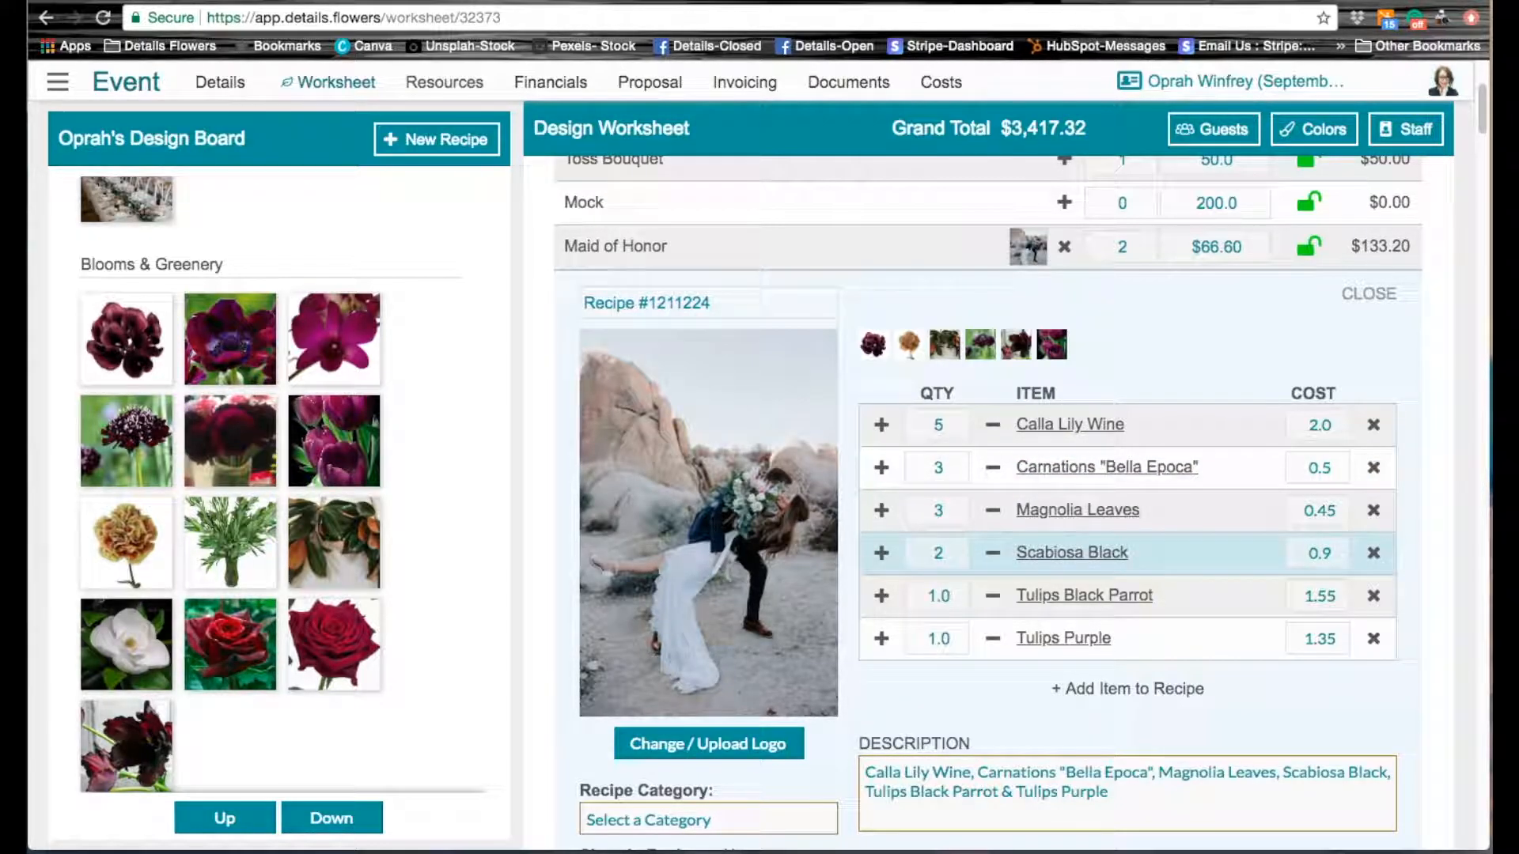
pyautogui.click(880, 595)
pyautogui.click(880, 641)
pyautogui.click(882, 598)
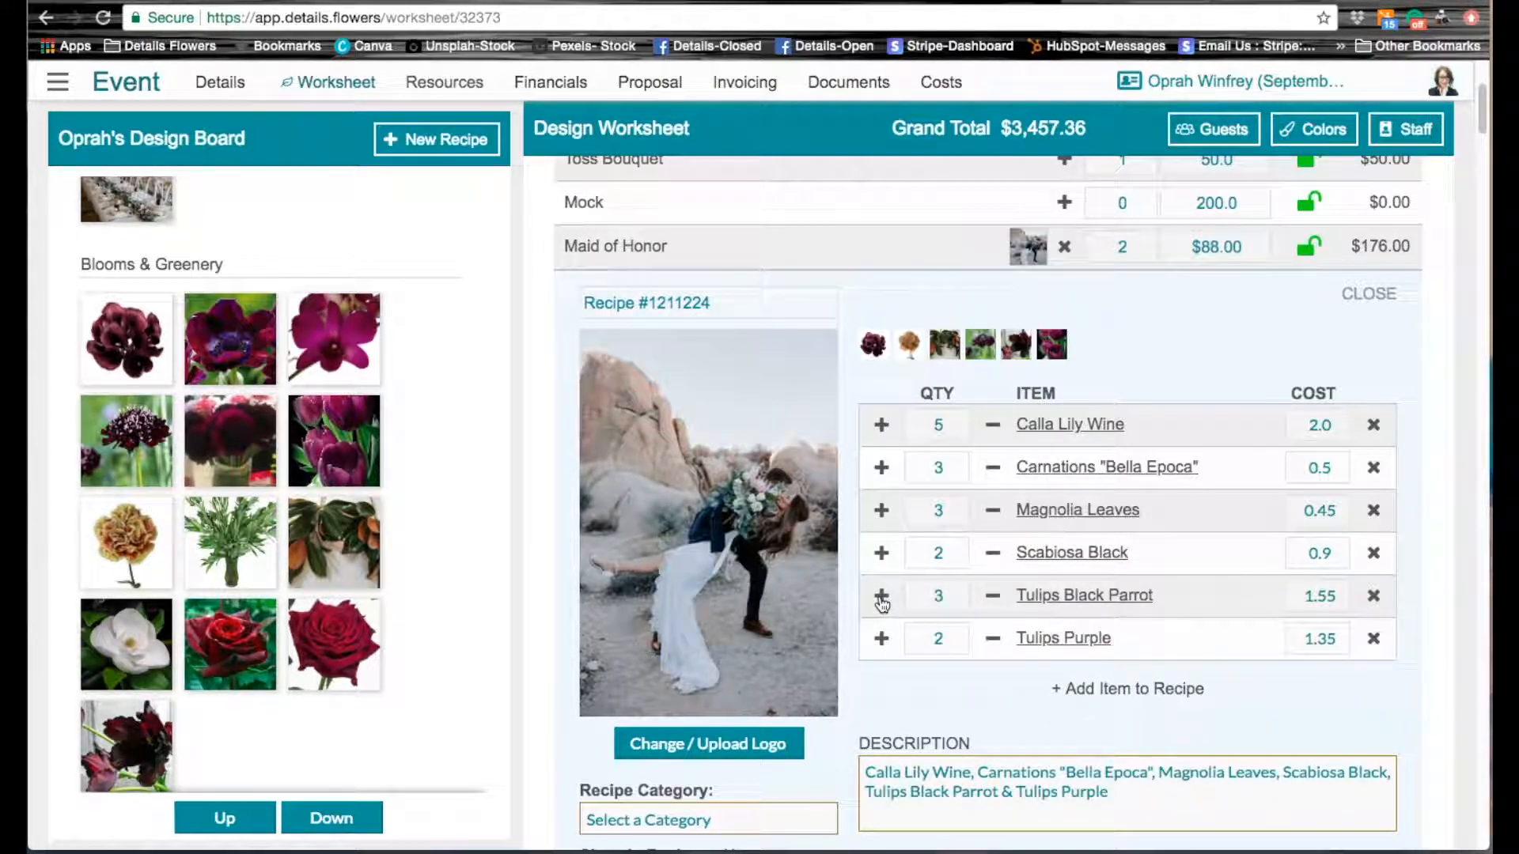
pyautogui.click(881, 553)
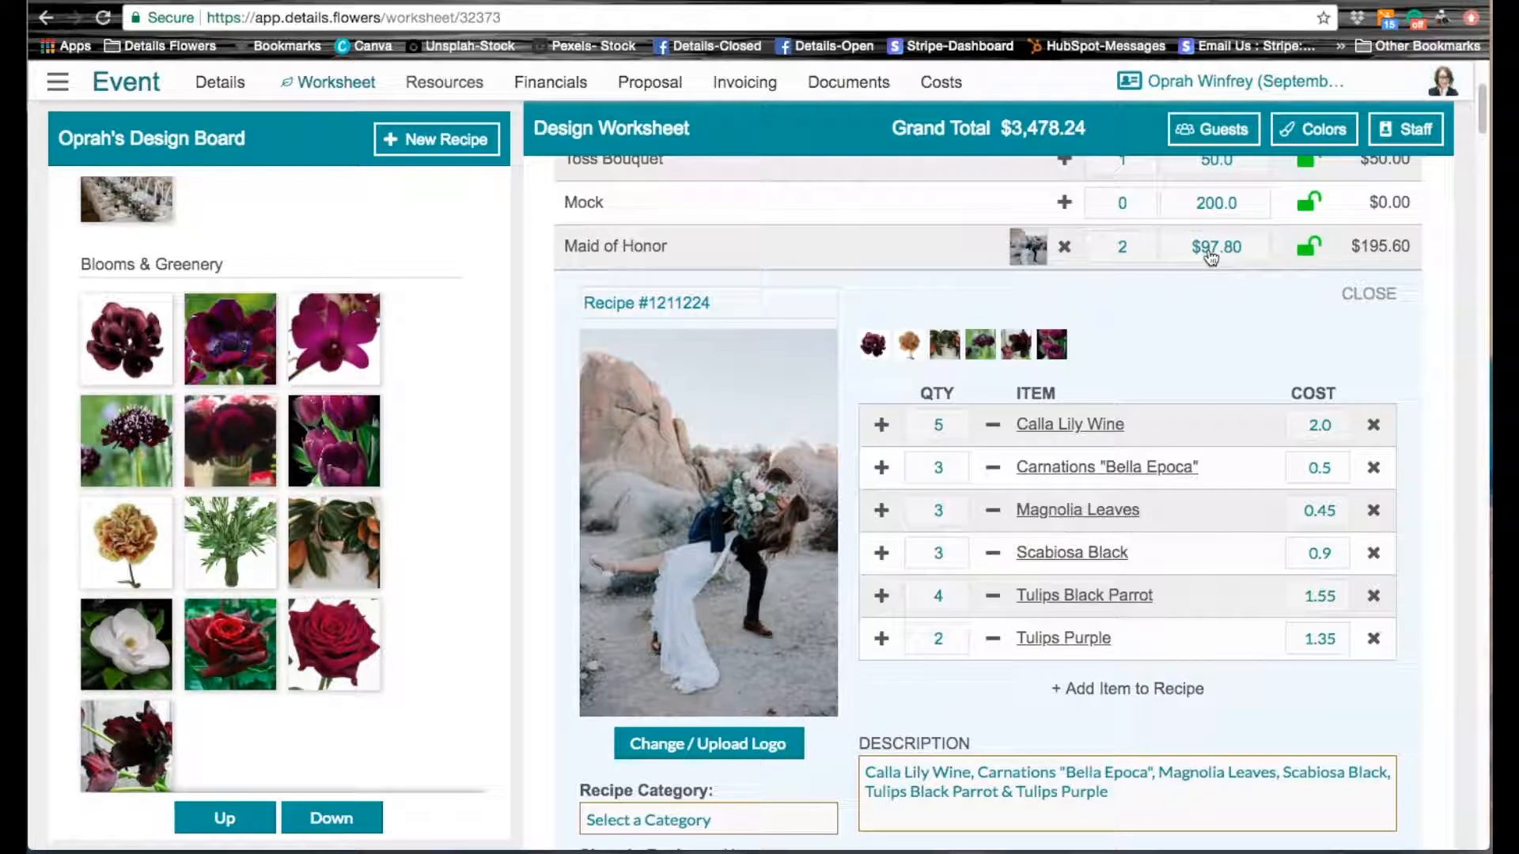
# Step: Lock the Maid of Honor price and set its estimated price to 100.00
pyautogui.click(1309, 253)
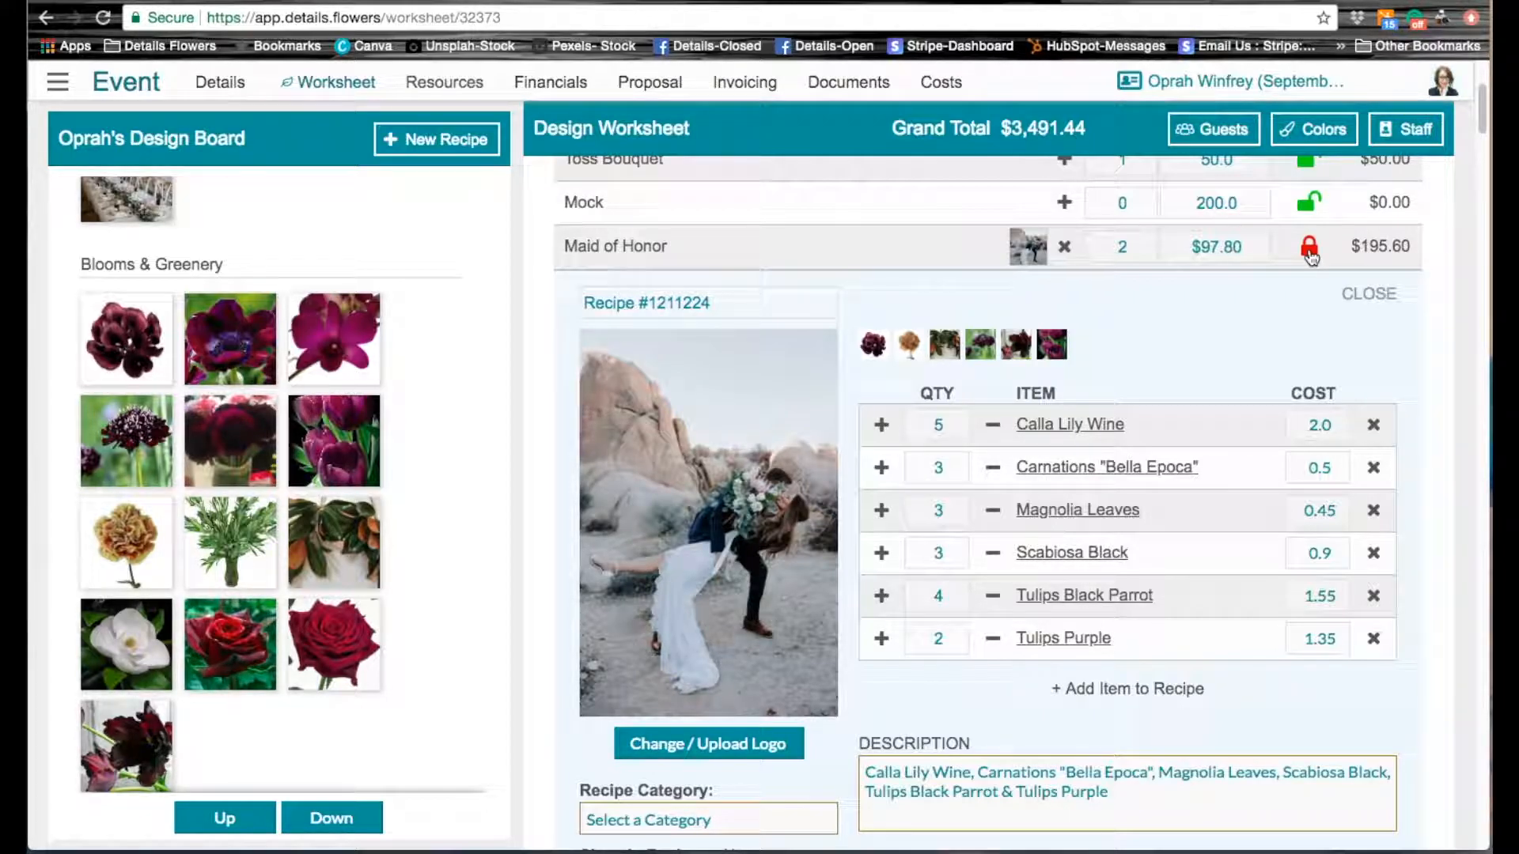
pyautogui.click(1229, 250)
pyautogui.write('10')
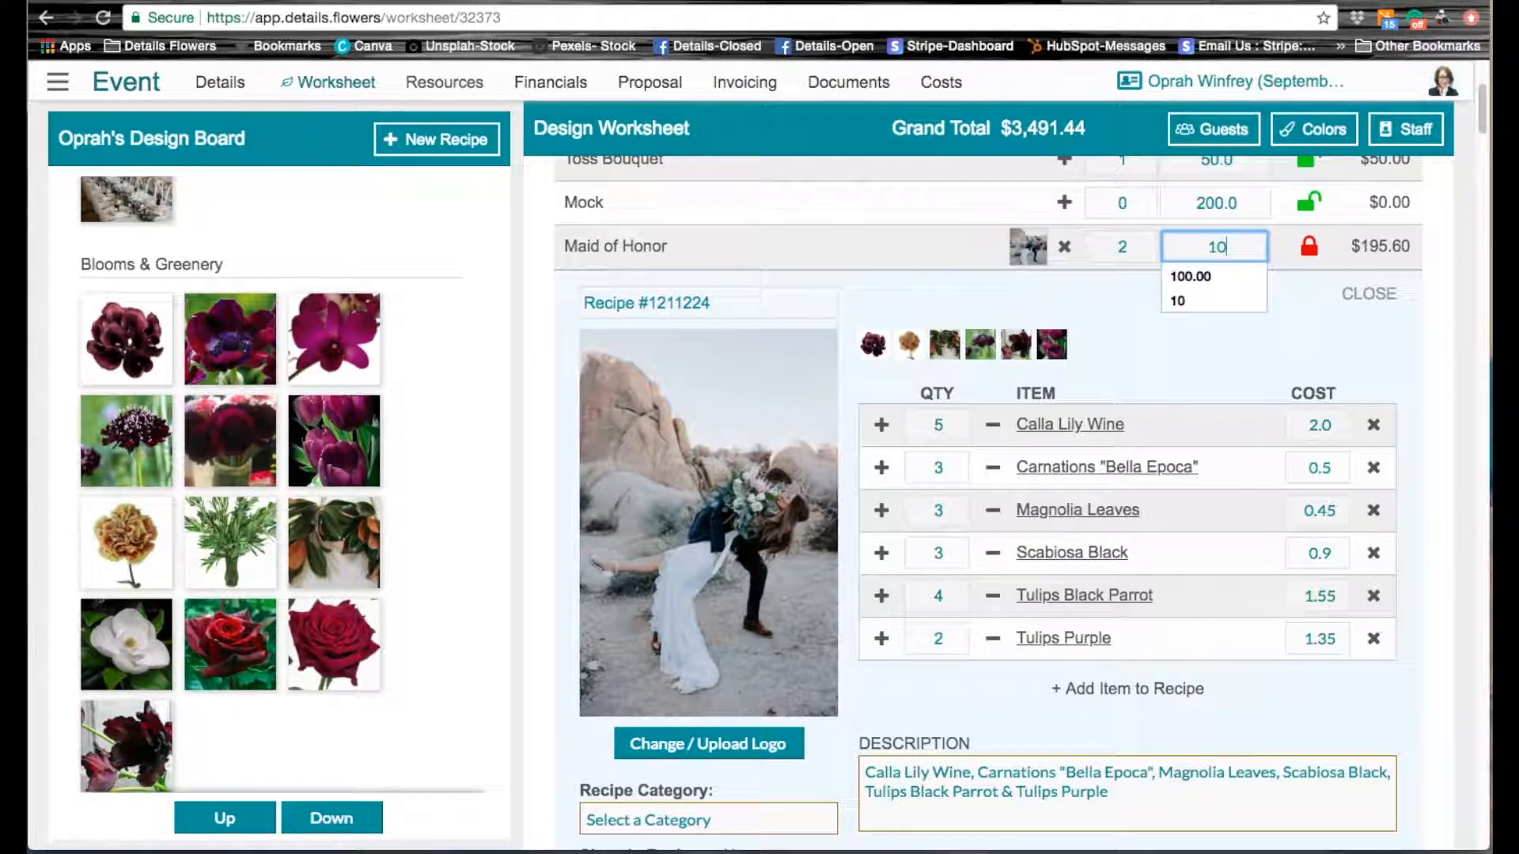
pyautogui.write('0.00')
pyautogui.press('Return')
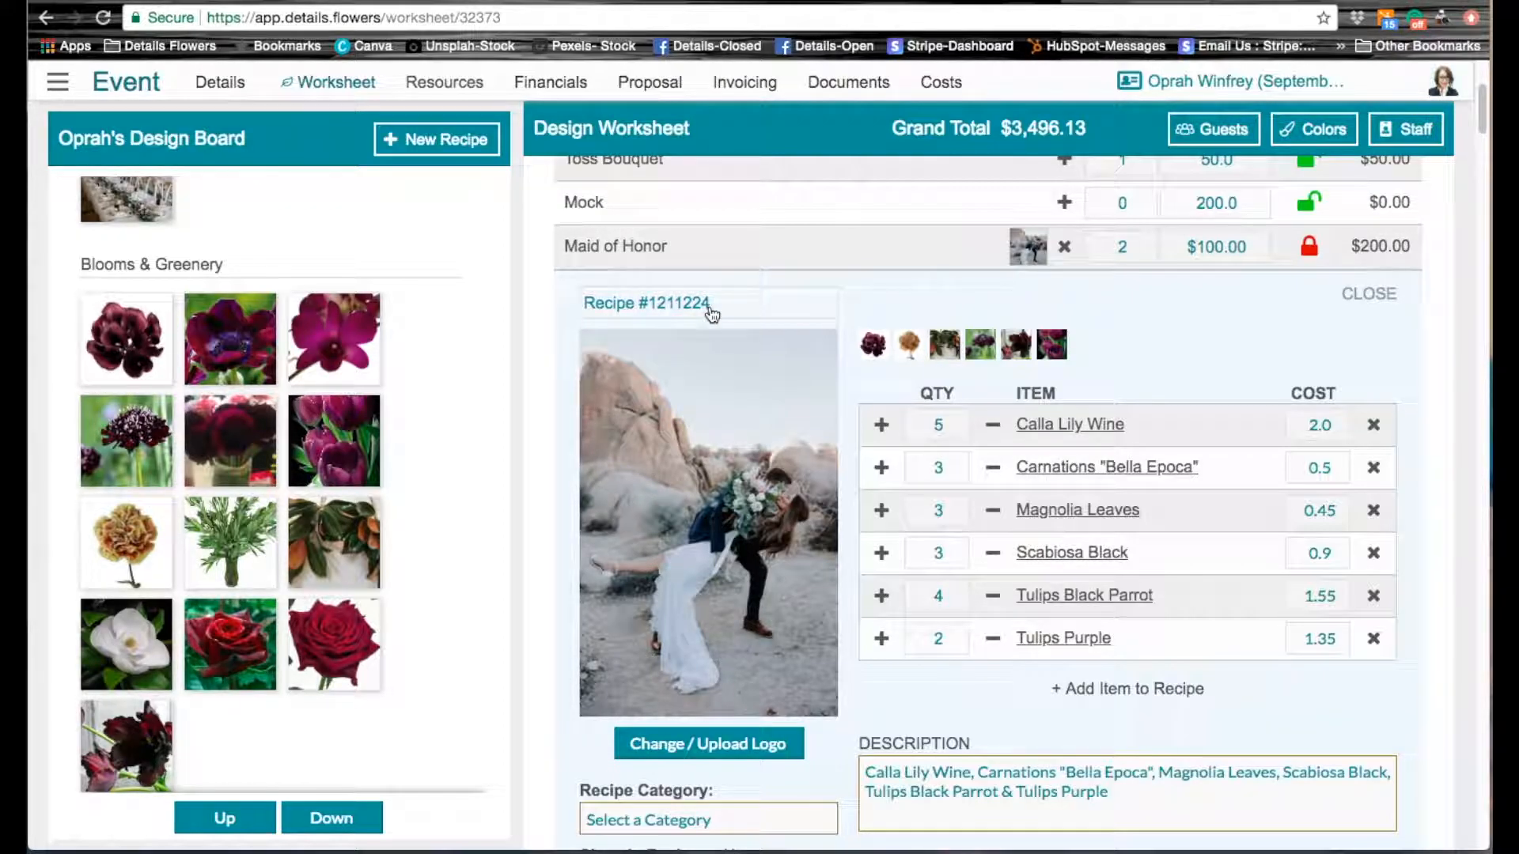
# Step: Delete the generated ingredient text from the Maid of Honor recipe's description
pyautogui.scroll(-1, 1405, 449)
pyautogui.scroll(-2, 1405, 448)
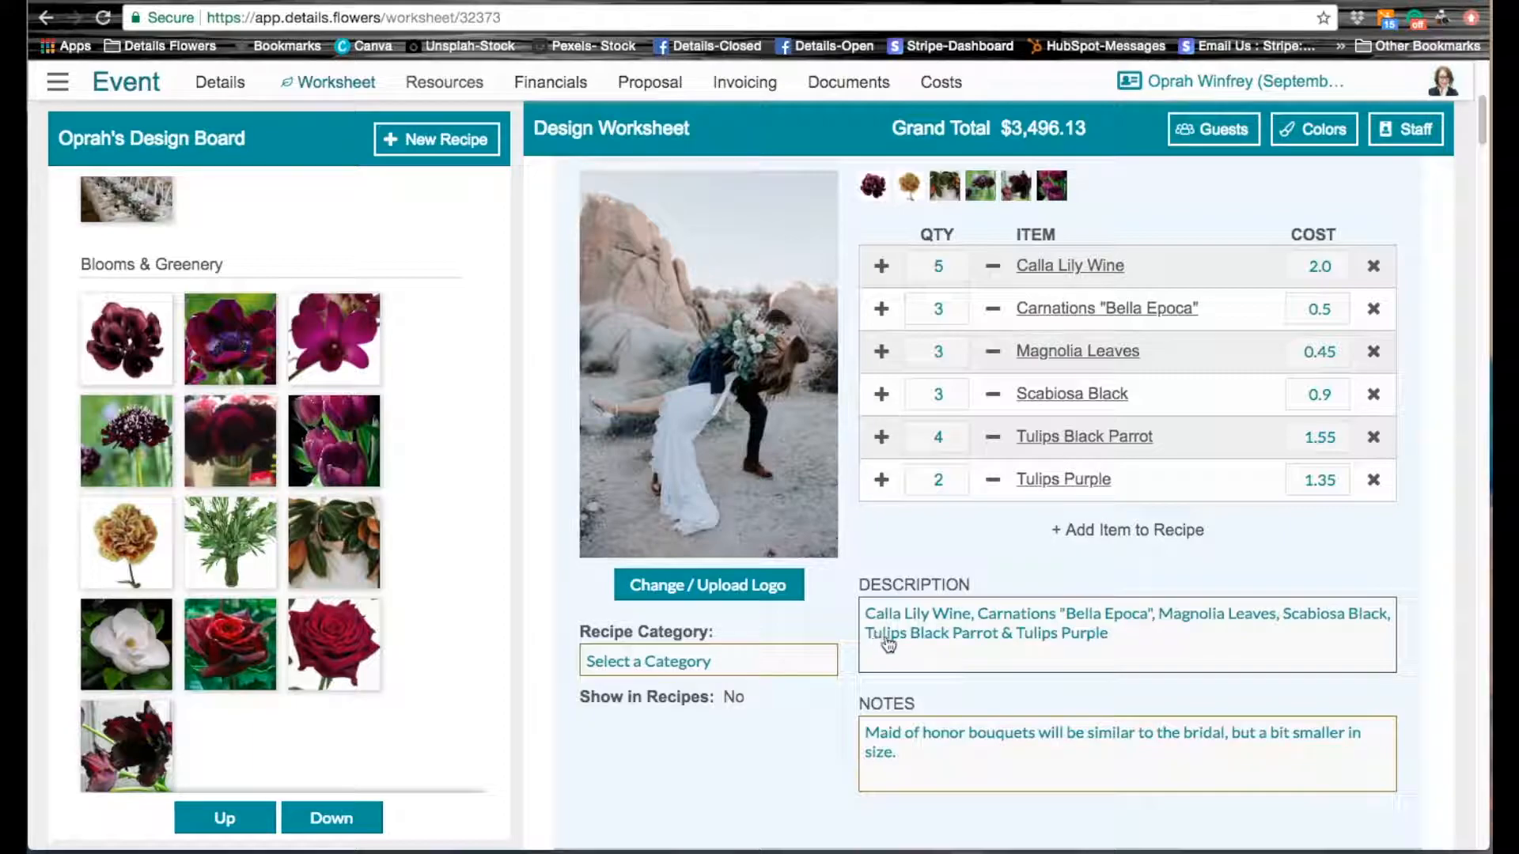
pyautogui.click(1123, 641)
pyautogui.moveTo(1124, 641); pyautogui.dragTo(864, 614)
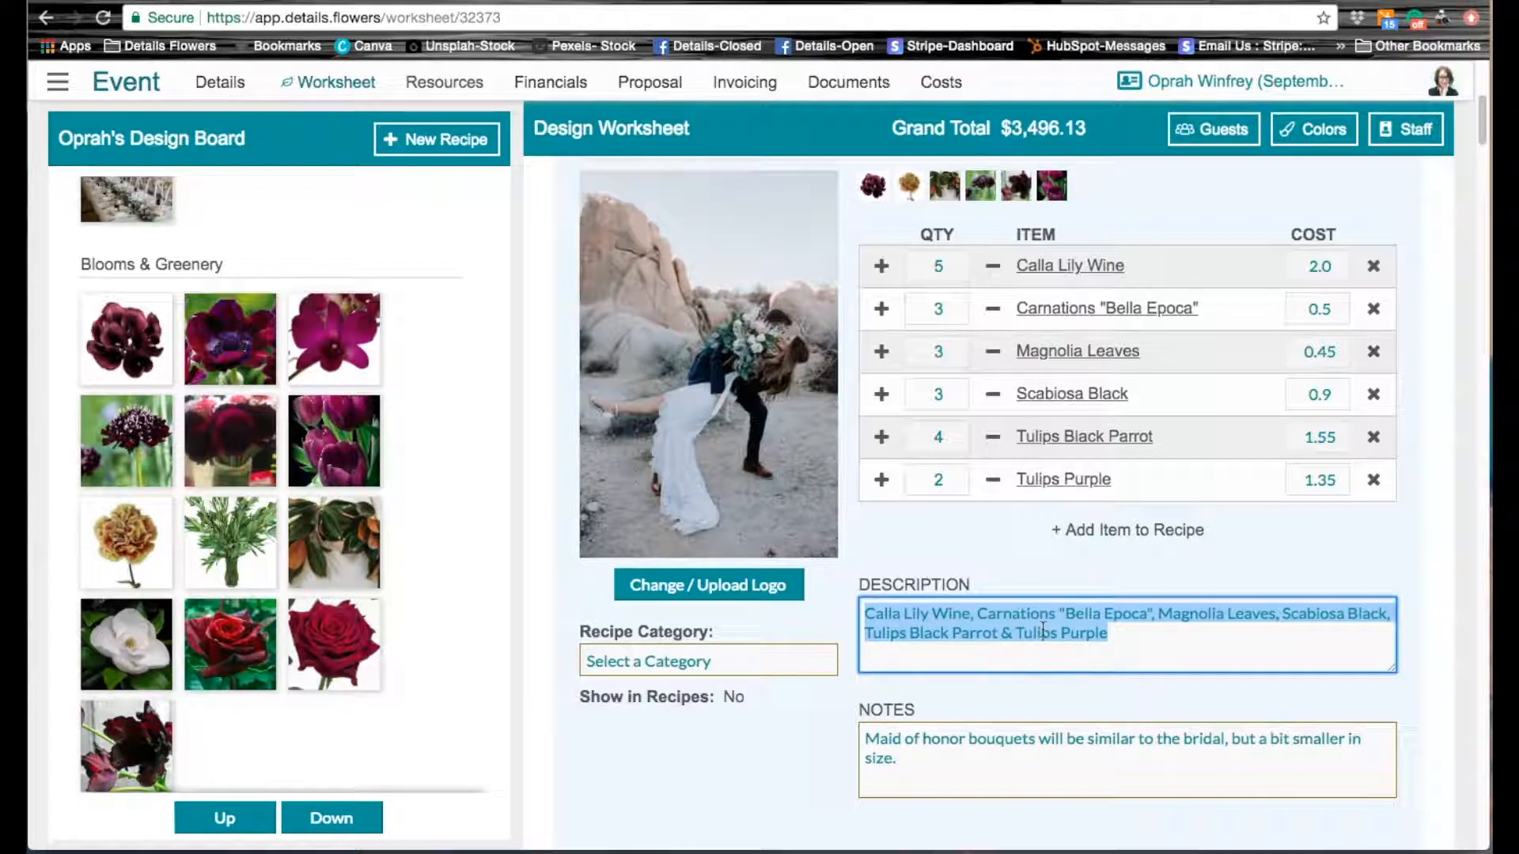
pyautogui.press('BackSpace')
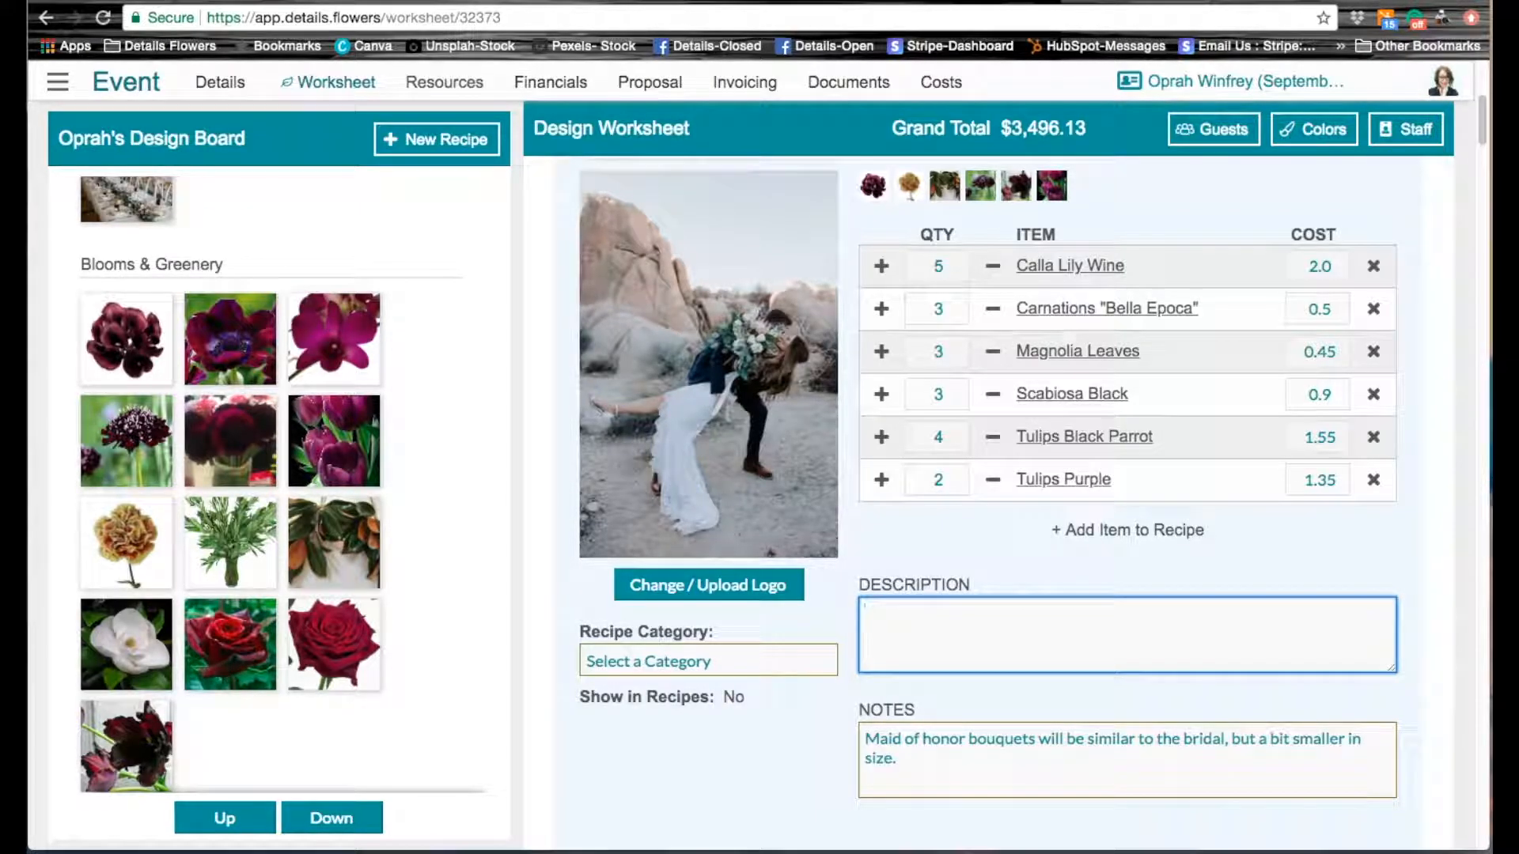
pyautogui.click(724, 775)
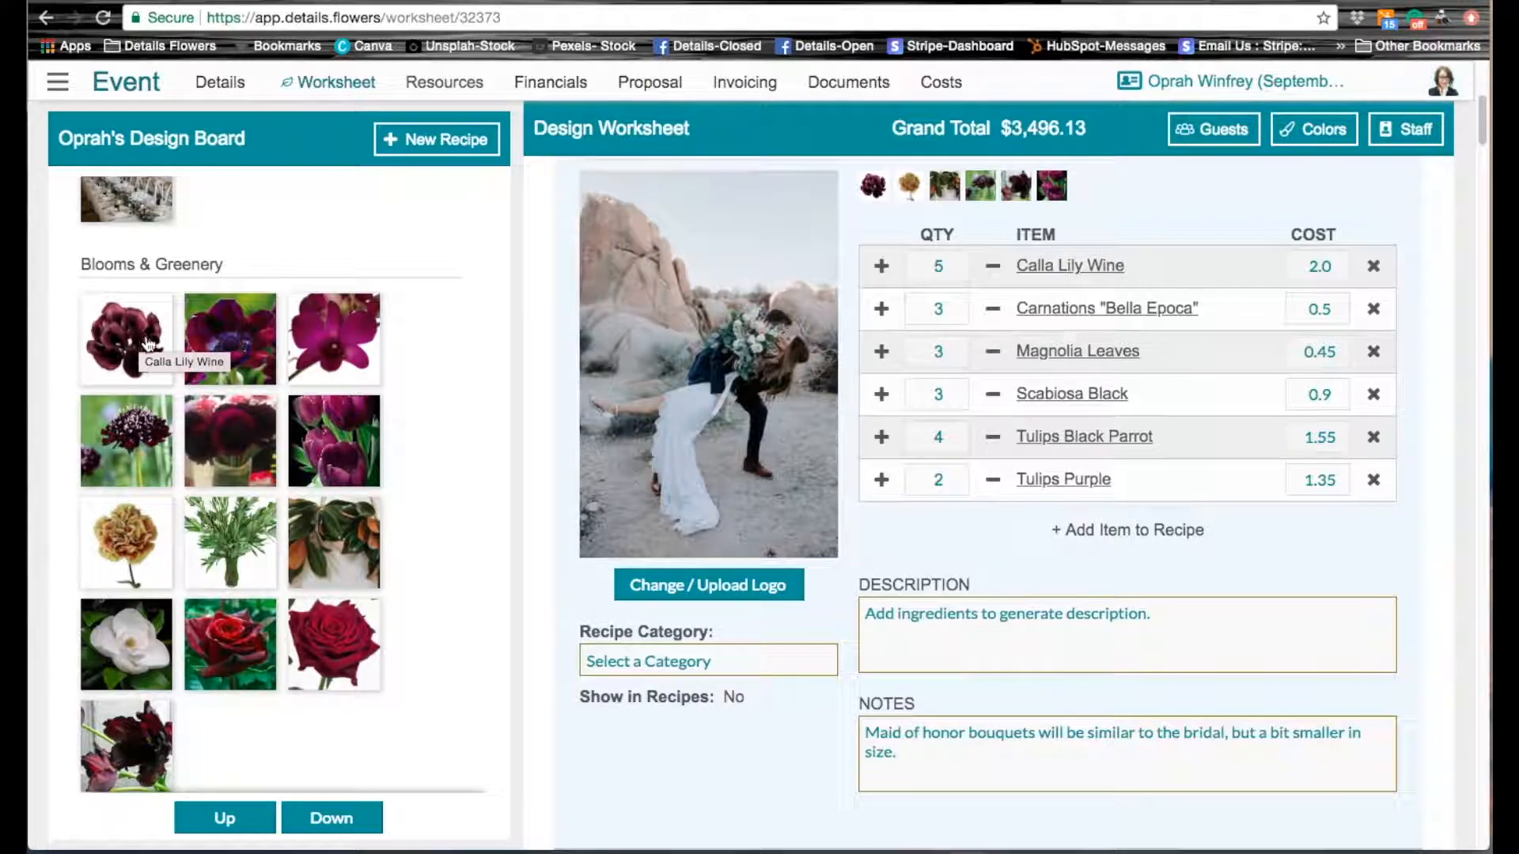
# Step: Add Anemone Purple Dark to the Maid of Honor recipe and close its details
pyautogui.moveTo(222, 340); pyautogui.dragTo(1082, 192)
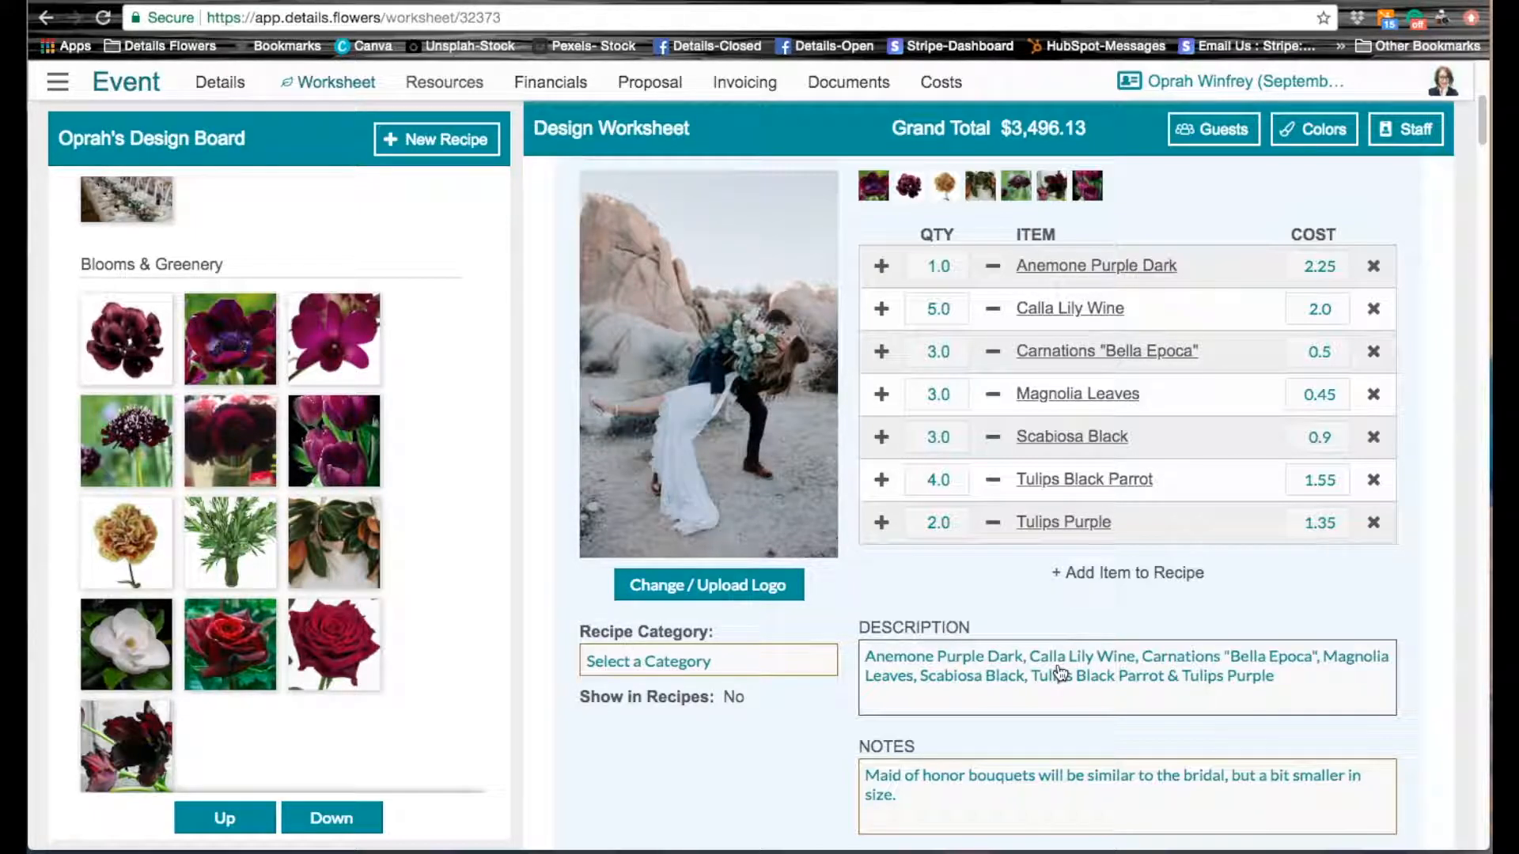
pyautogui.scroll(2, 1410, 479)
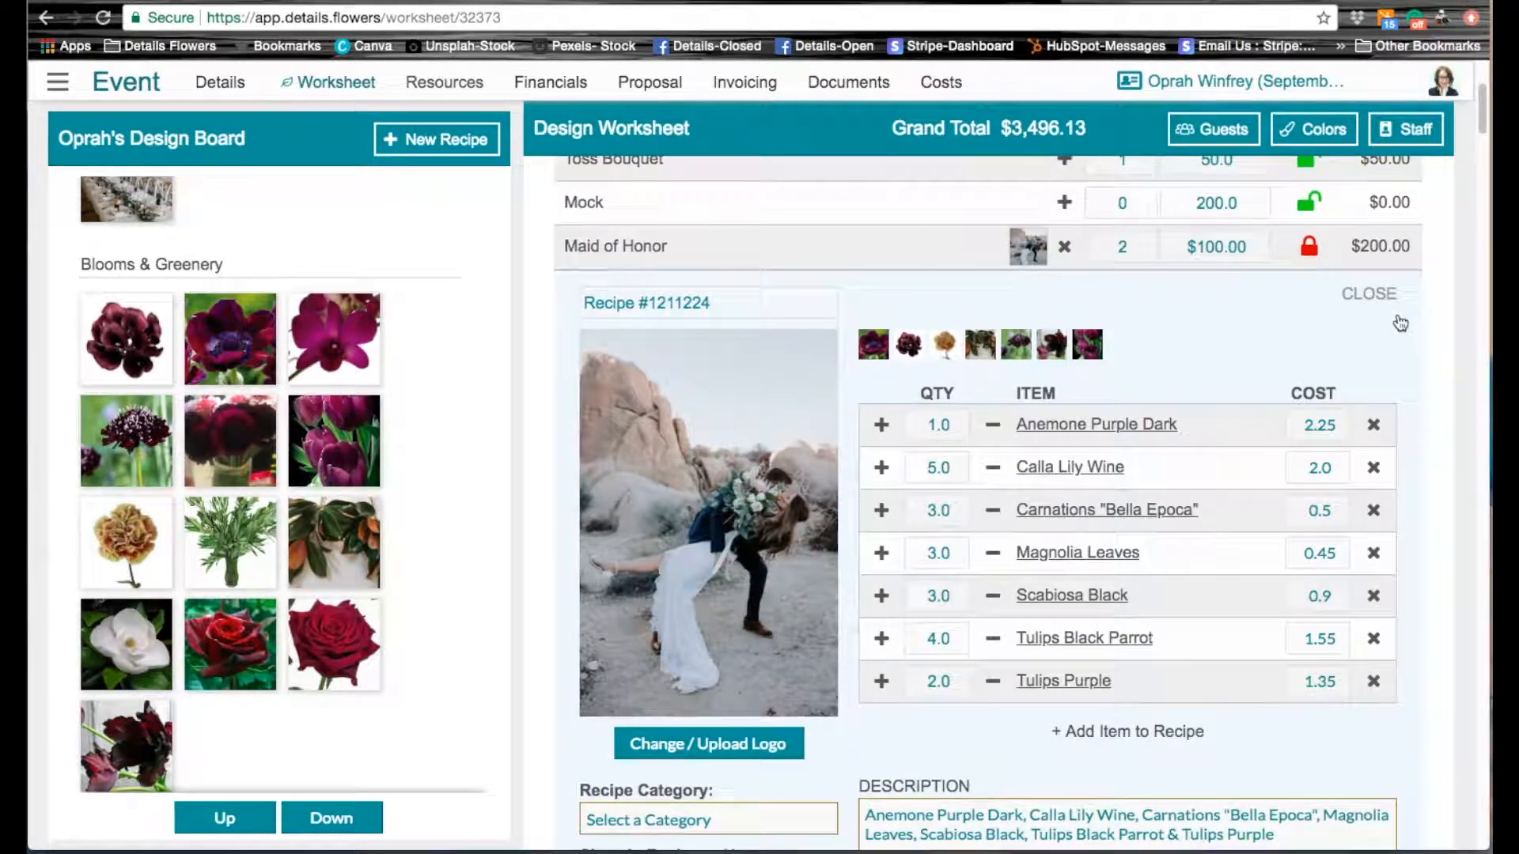
pyautogui.click(1374, 296)
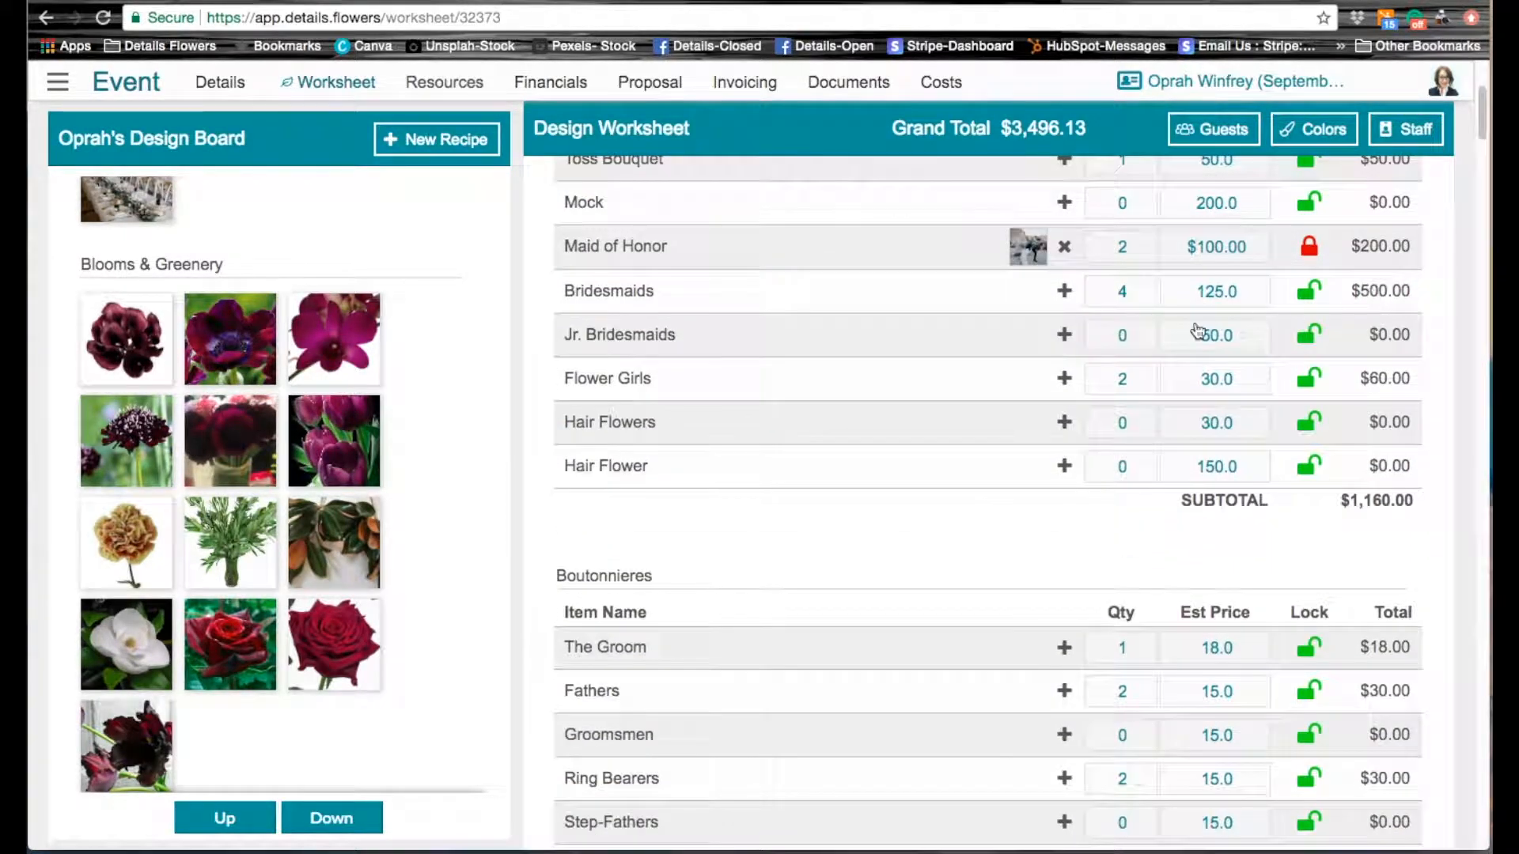
# Step: Assign the Roses Red Black Baccara bloom to Flower Girls as its recipe and close the recipe details
pyautogui.scroll(3, 1176, 424)
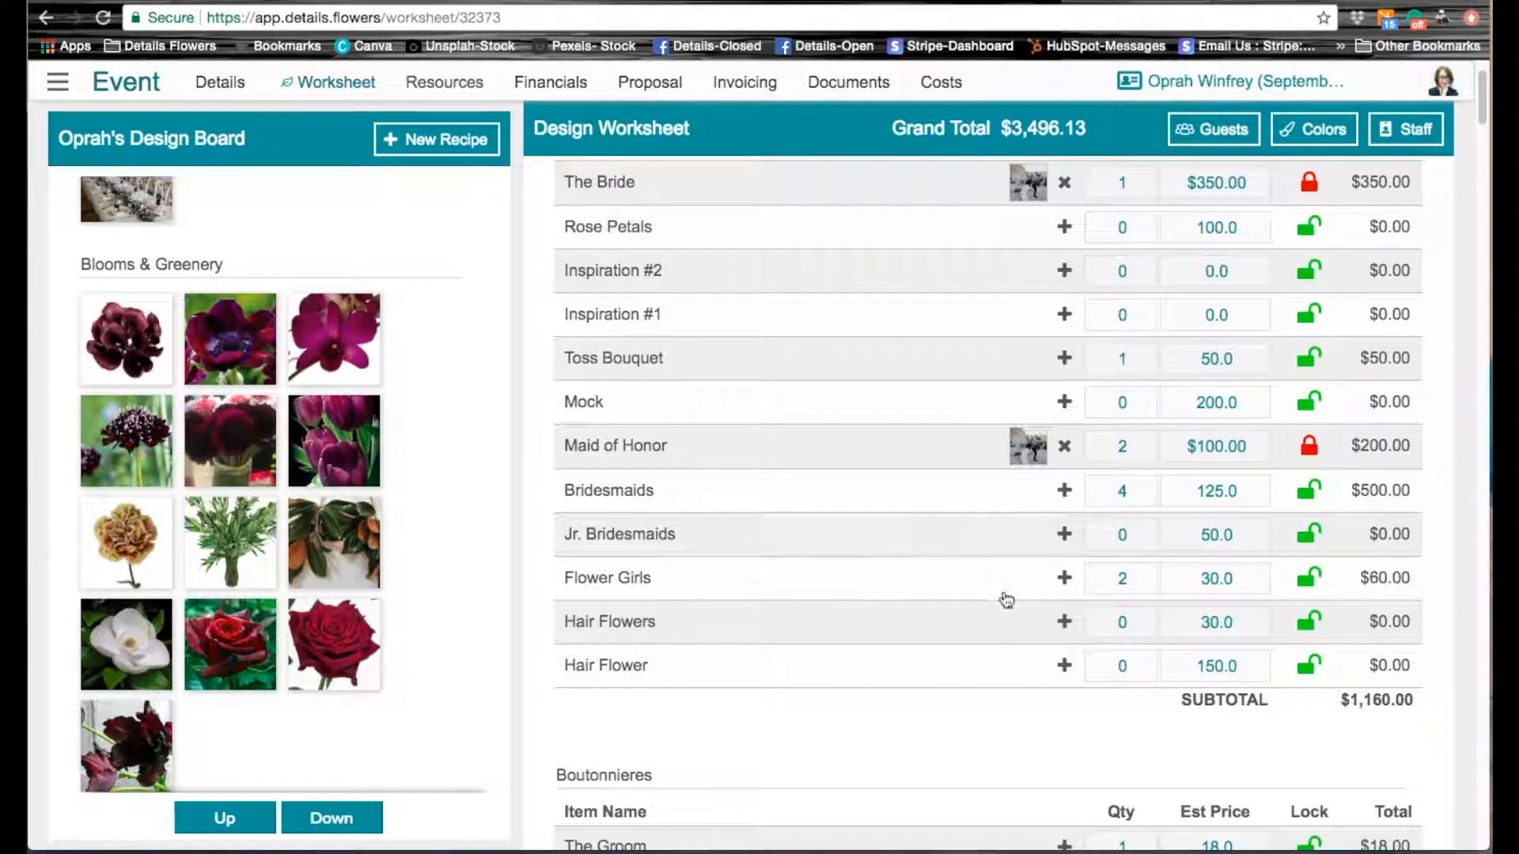
pyautogui.scroll(-1, 1049, 603)
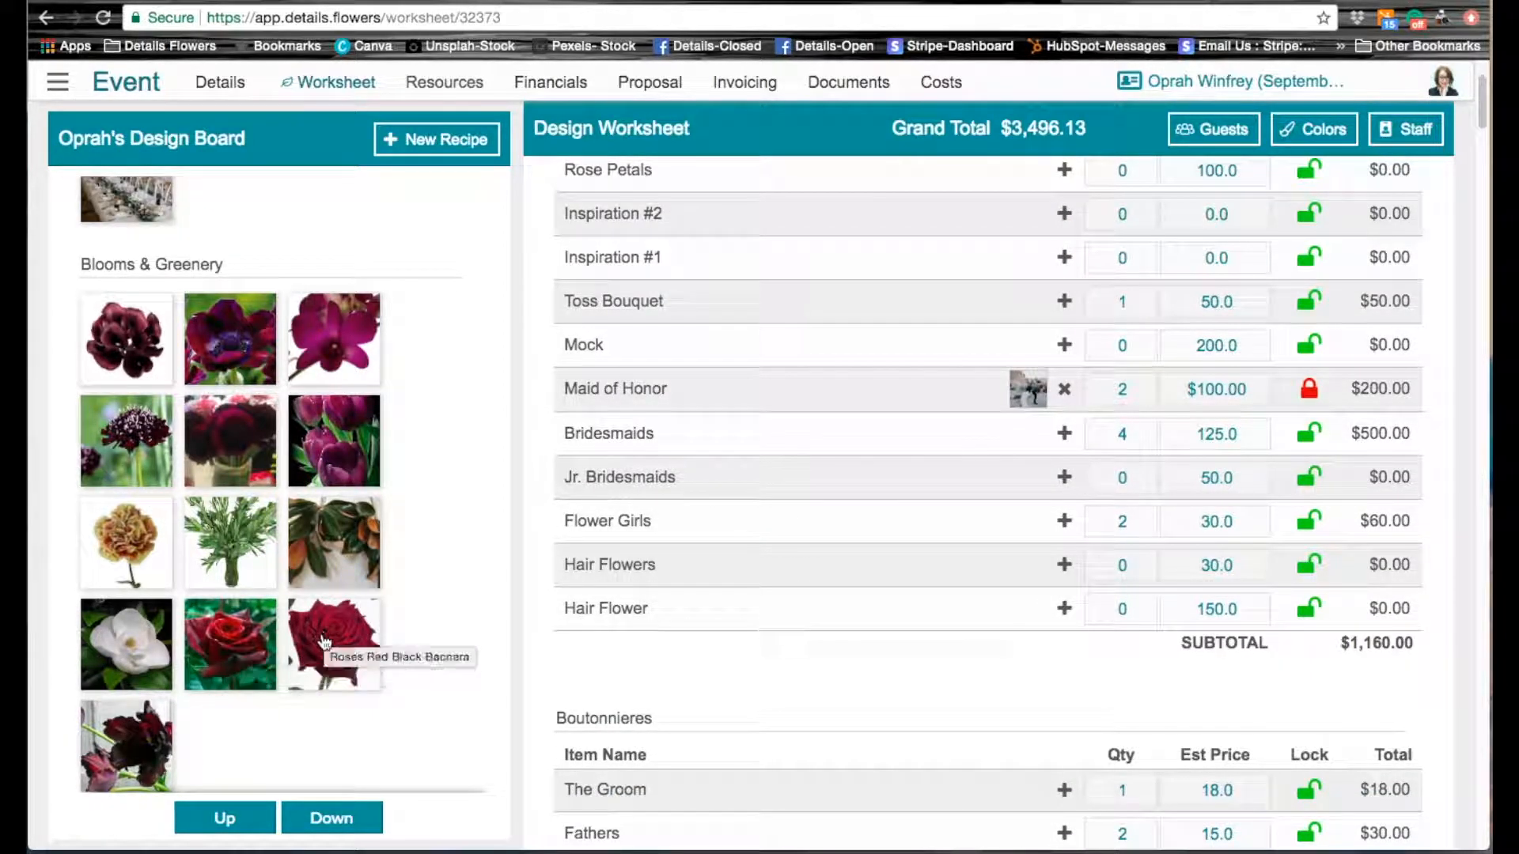
pyautogui.moveTo(319, 647); pyautogui.dragTo(1051, 535)
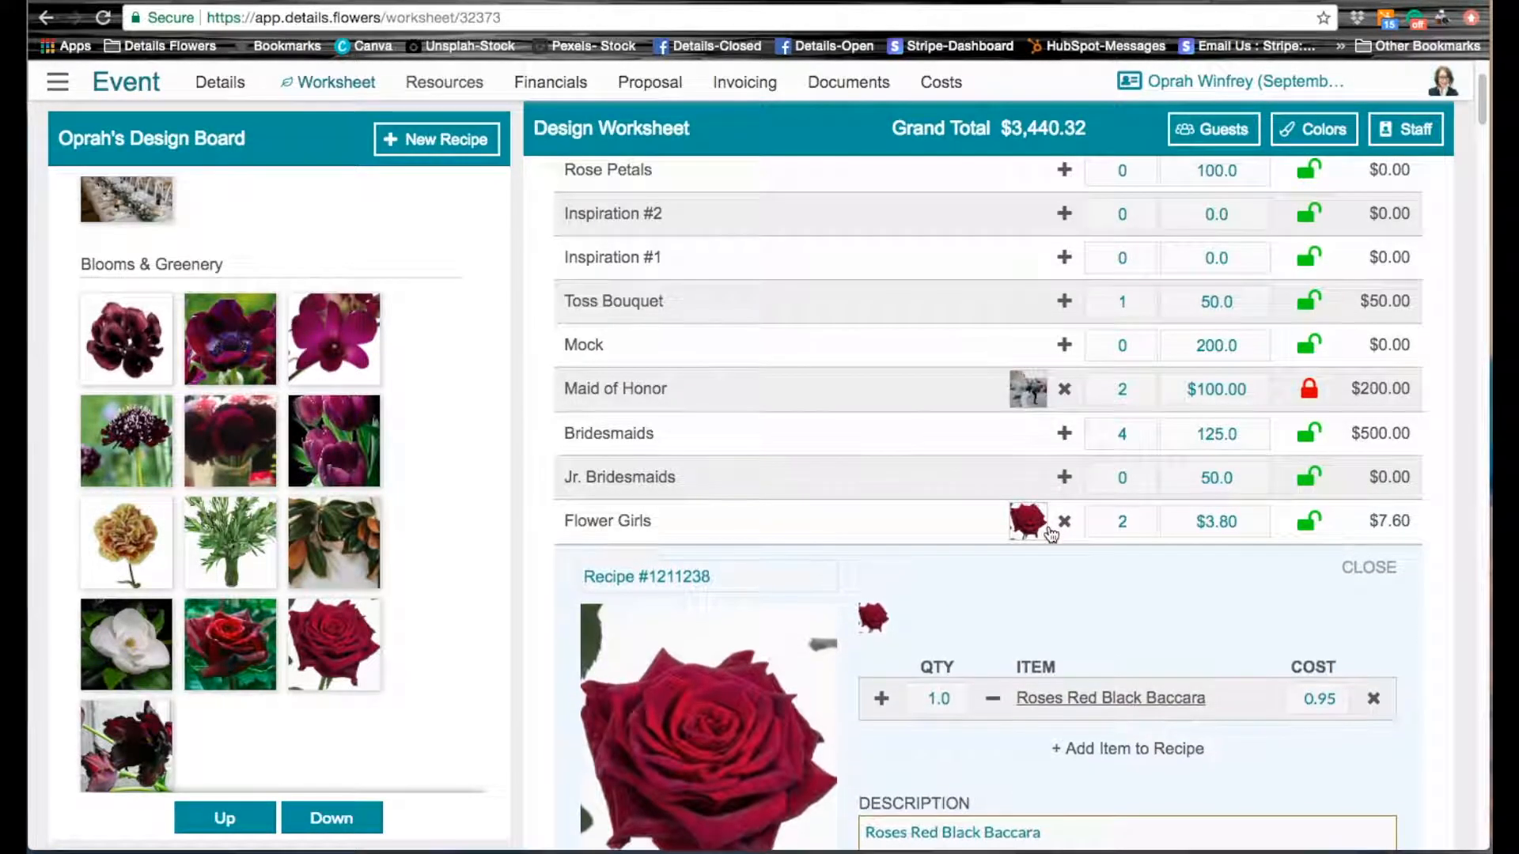
pyautogui.scroll(-2, 1155, 655)
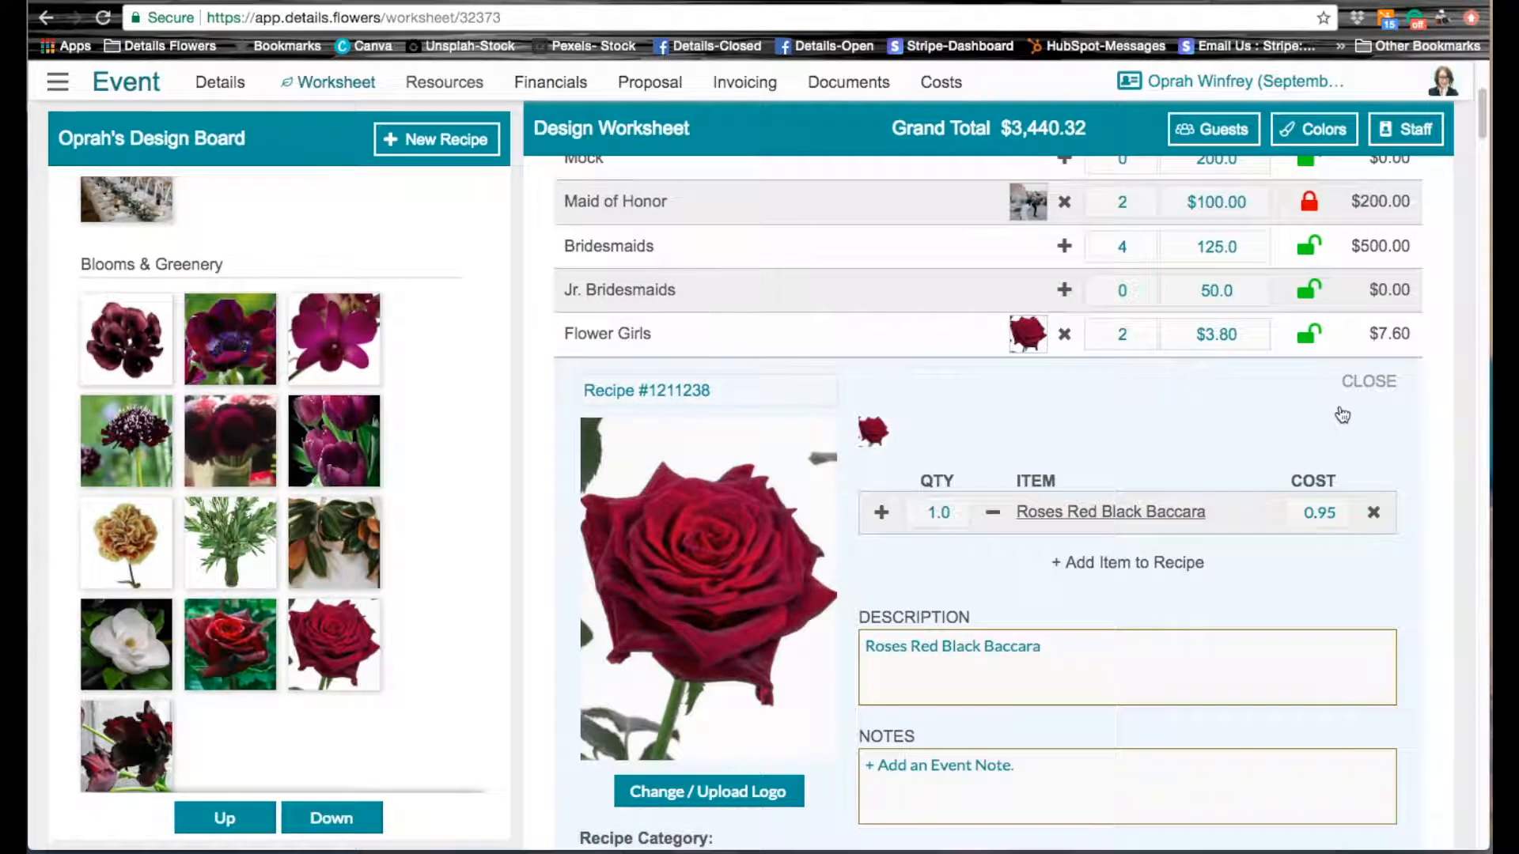
pyautogui.click(1379, 388)
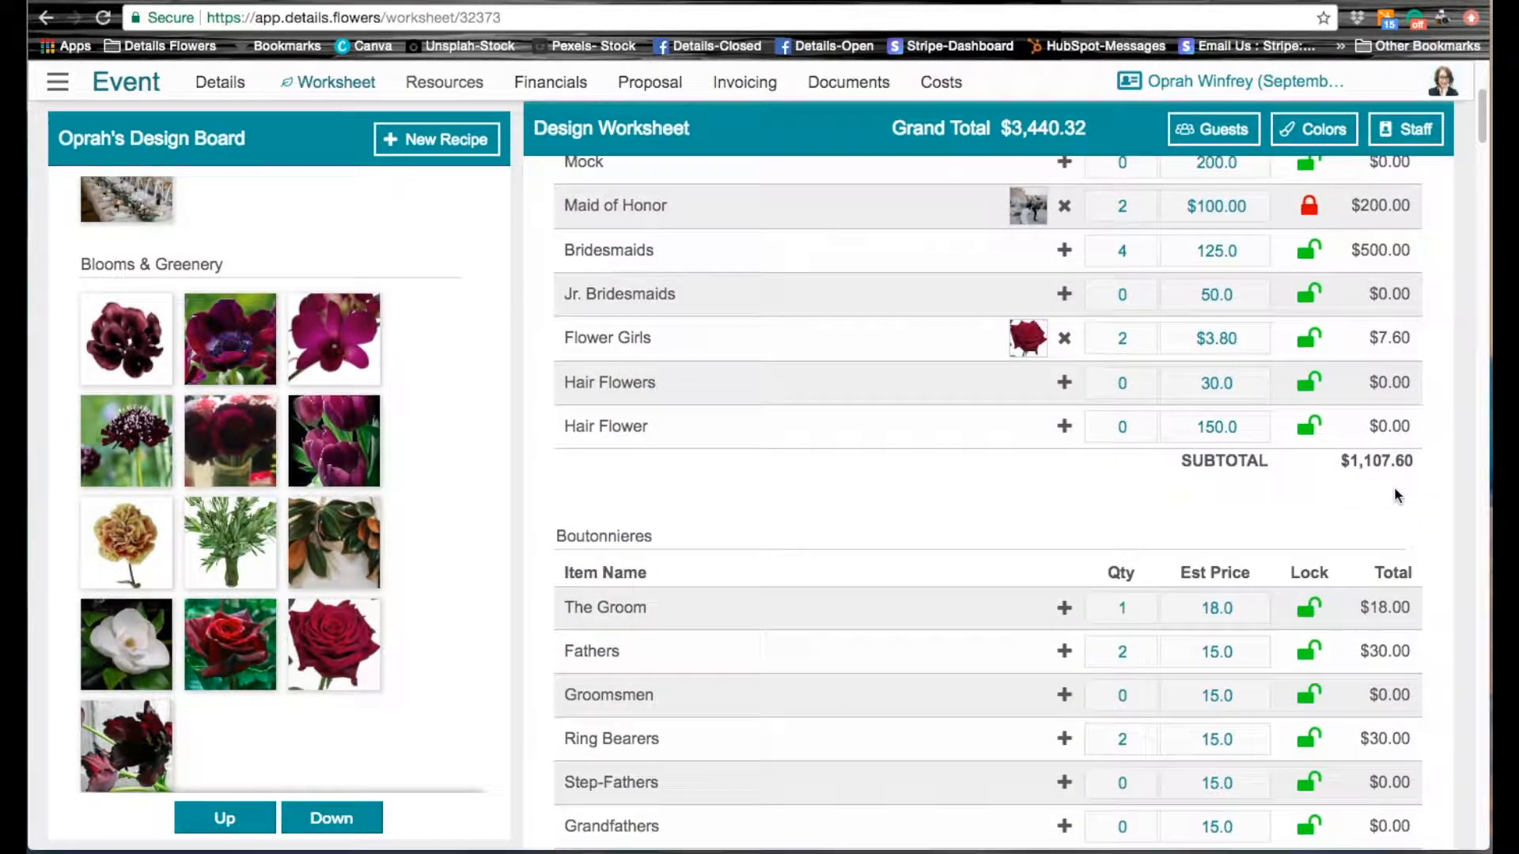
# Step: Assign the boutonniere recipe image from the design board to The Groom under Boutonnieres
pyautogui.scroll(2, 1397, 496)
pyautogui.scroll(3, 1397, 496)
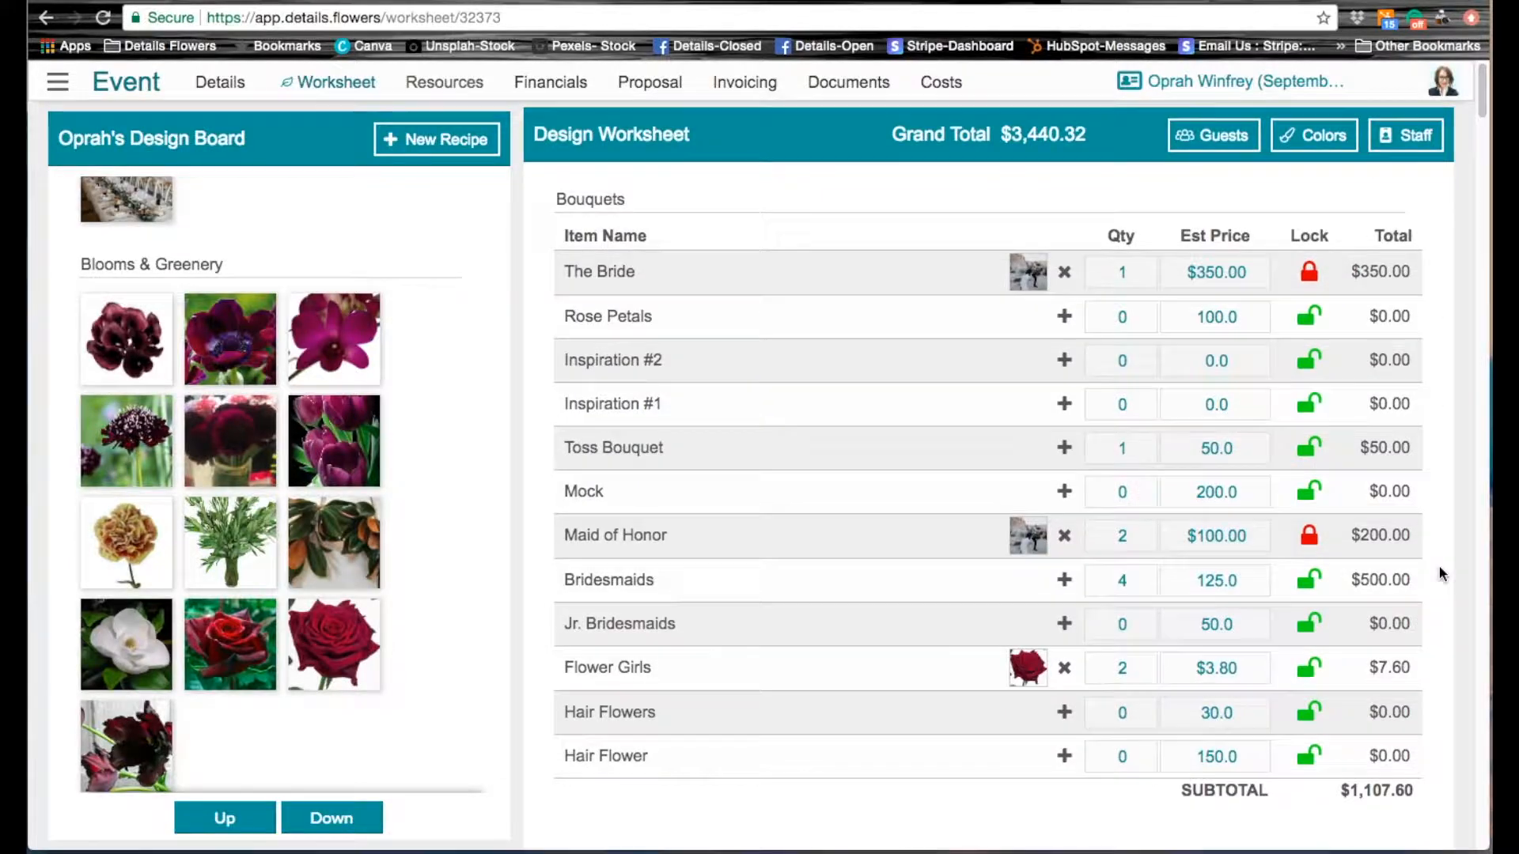
pyautogui.scroll(-7, 1440, 566)
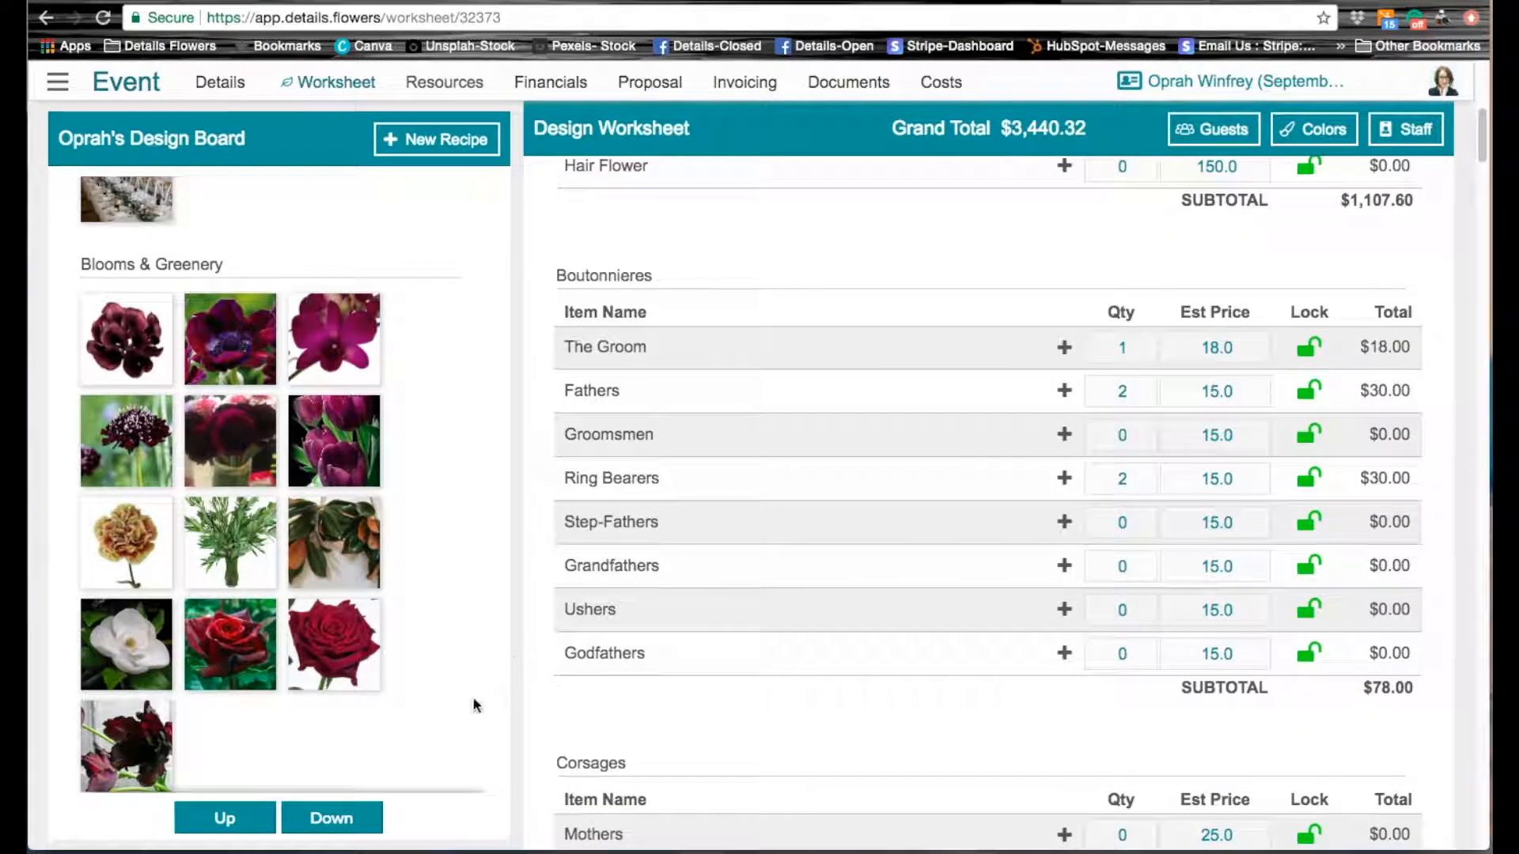
pyautogui.click(236, 818)
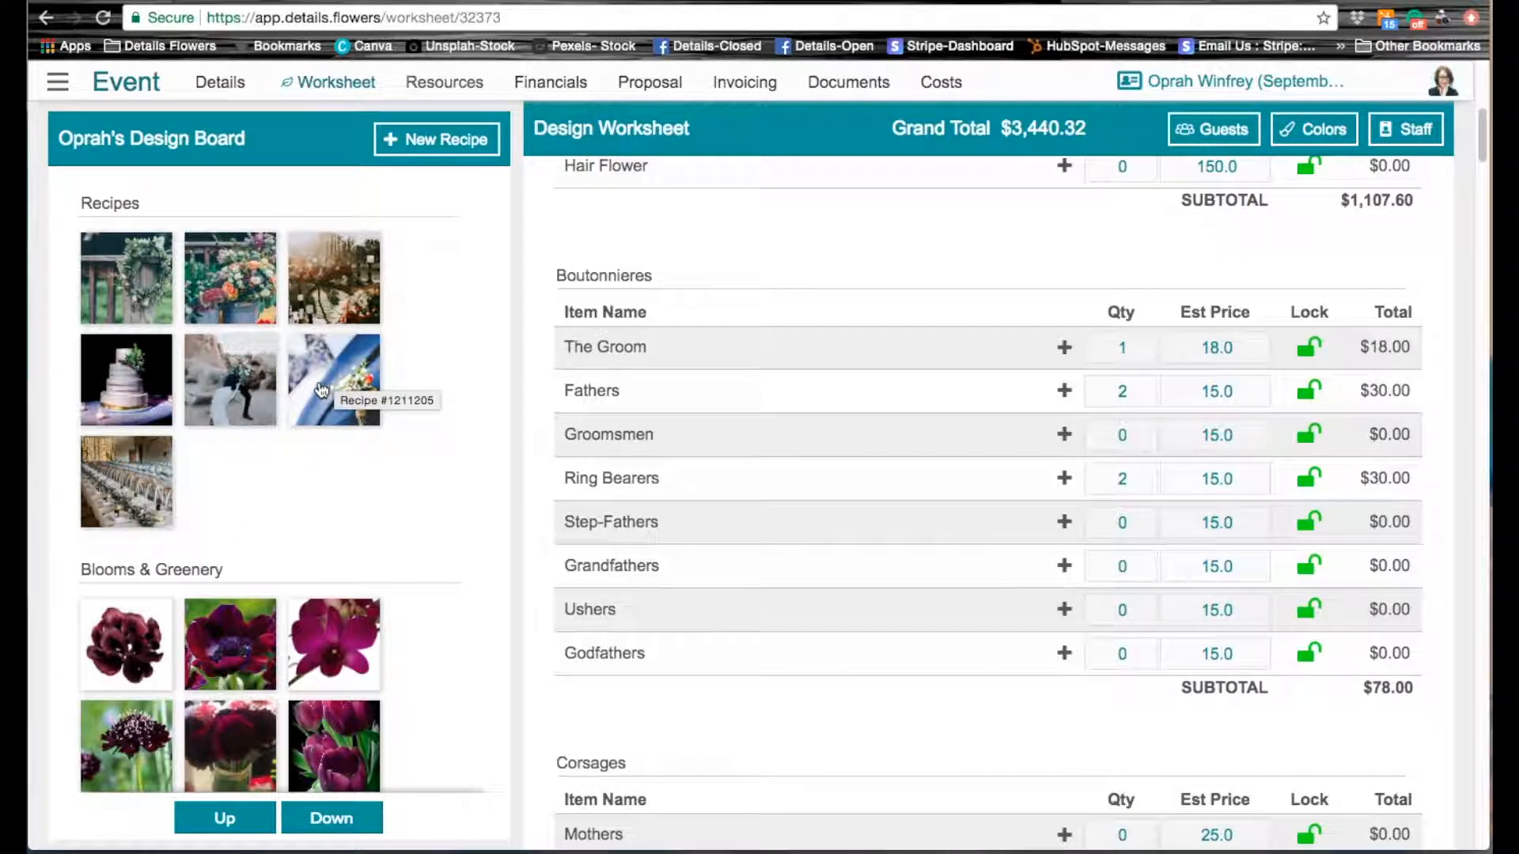
pyautogui.moveTo(325, 385); pyautogui.dragTo(1065, 354)
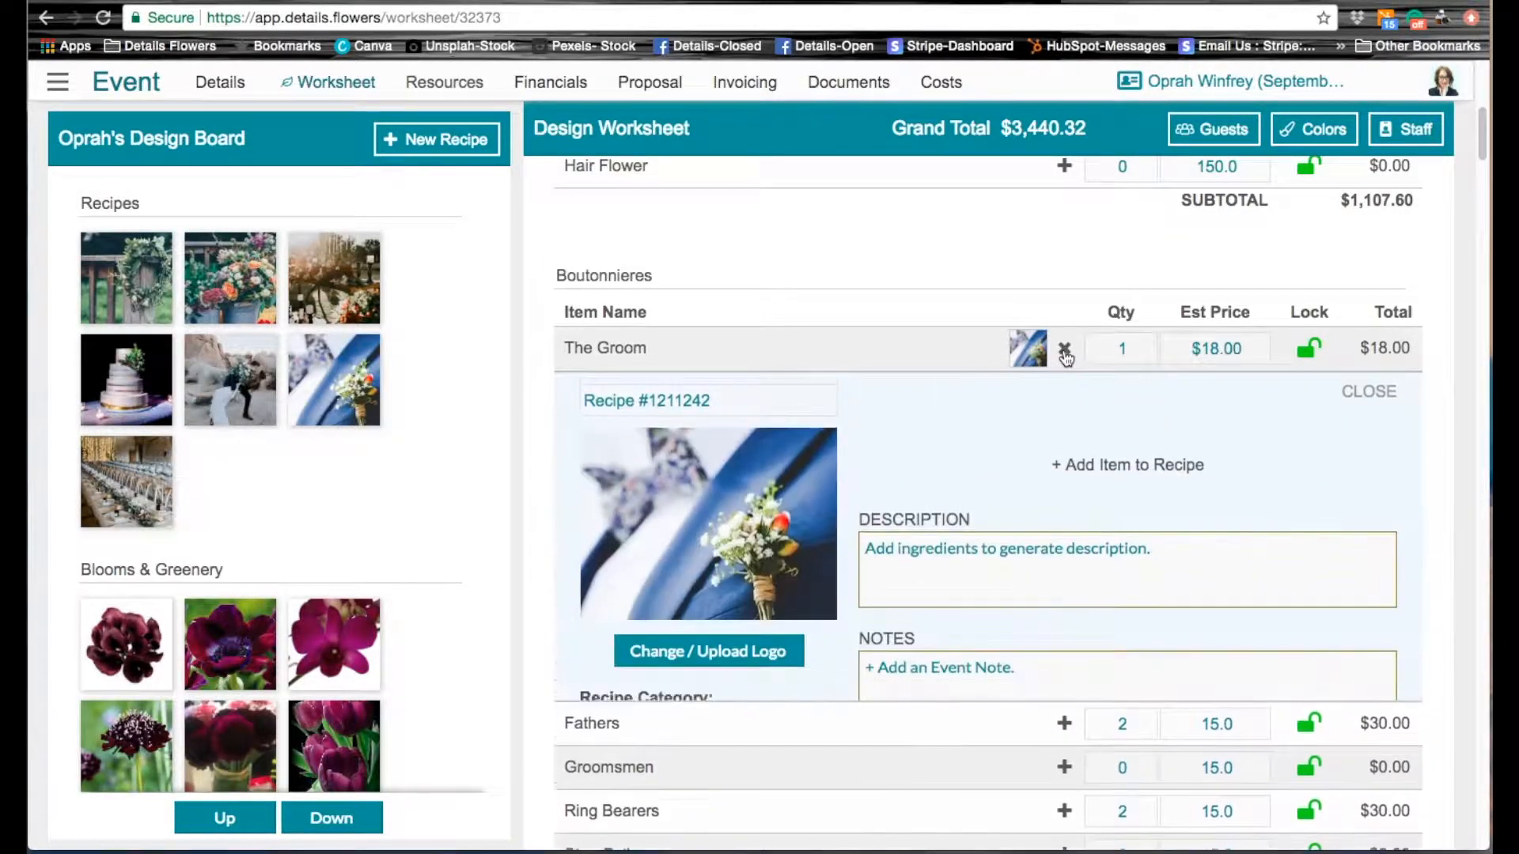
# Step: Add Bay Laurel from the design board to The Groom's boutonniere recipe with a quantity of .10
pyautogui.scroll(-2, 1400, 592)
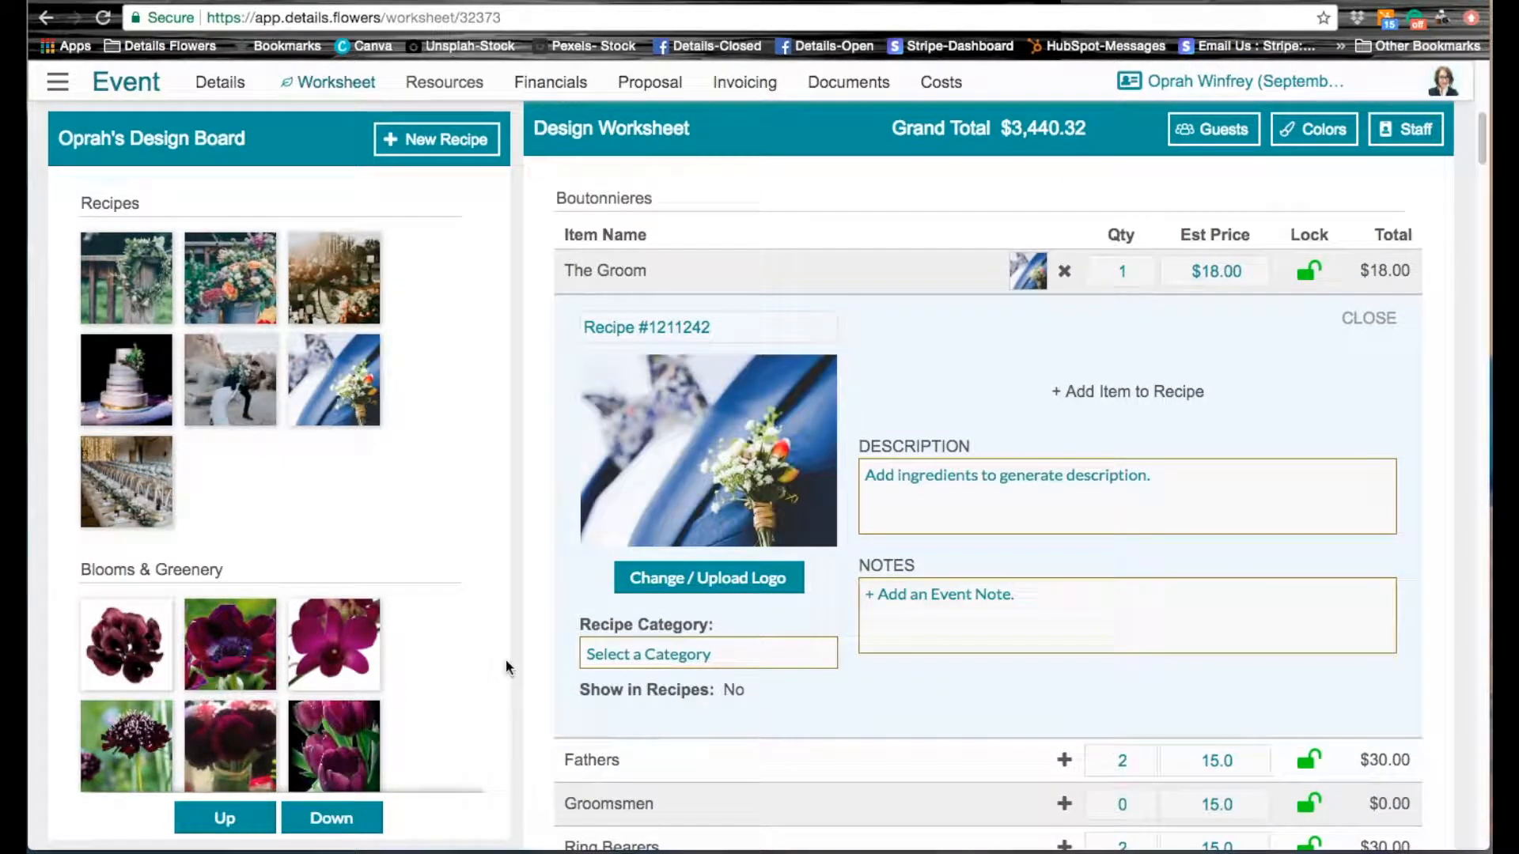
pyautogui.scroll(-1, 475, 678)
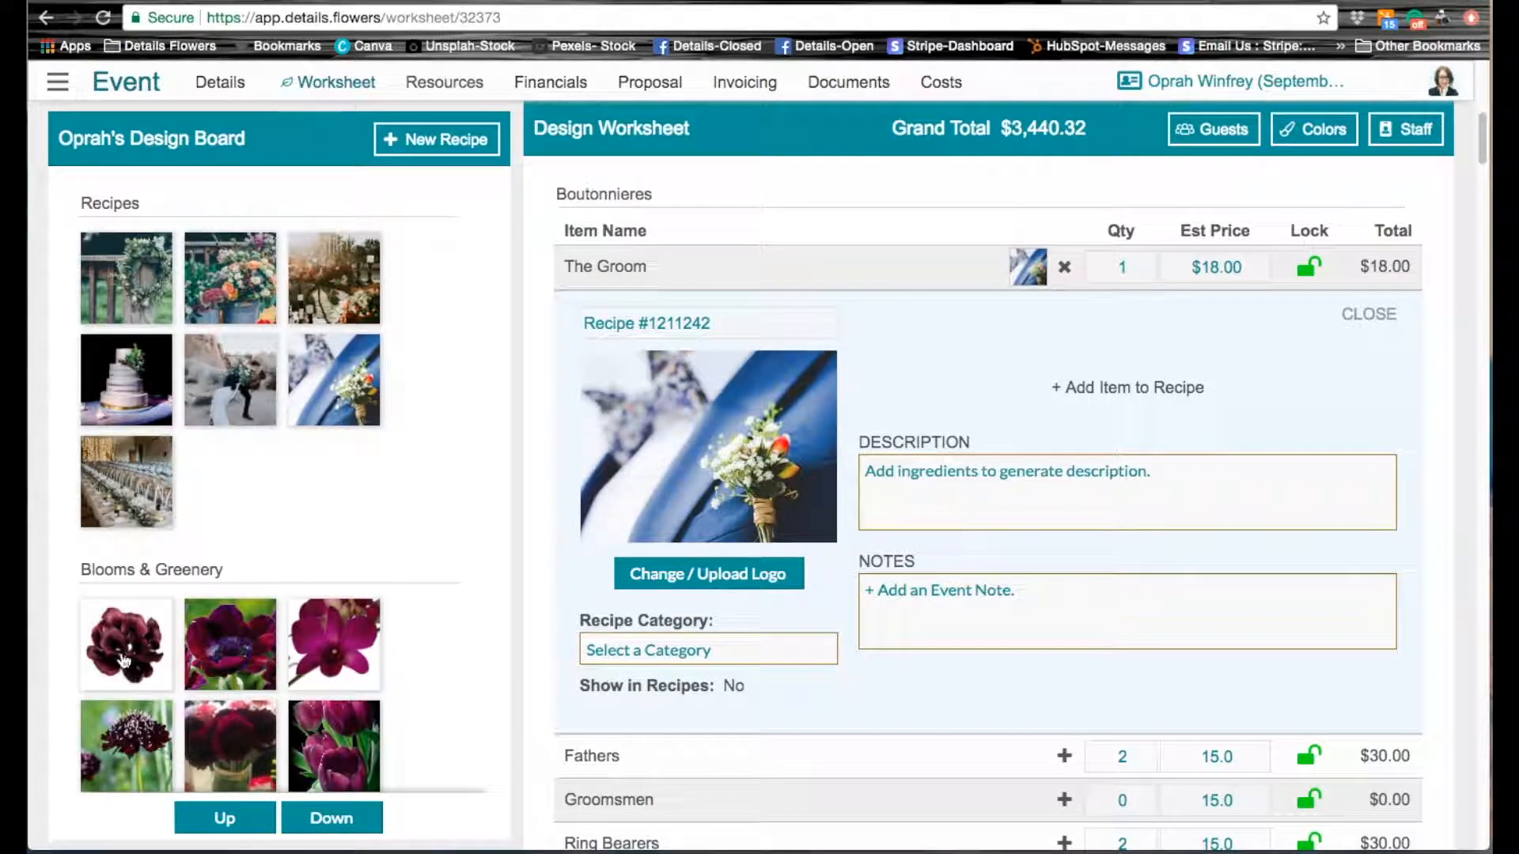
pyautogui.click(321, 819)
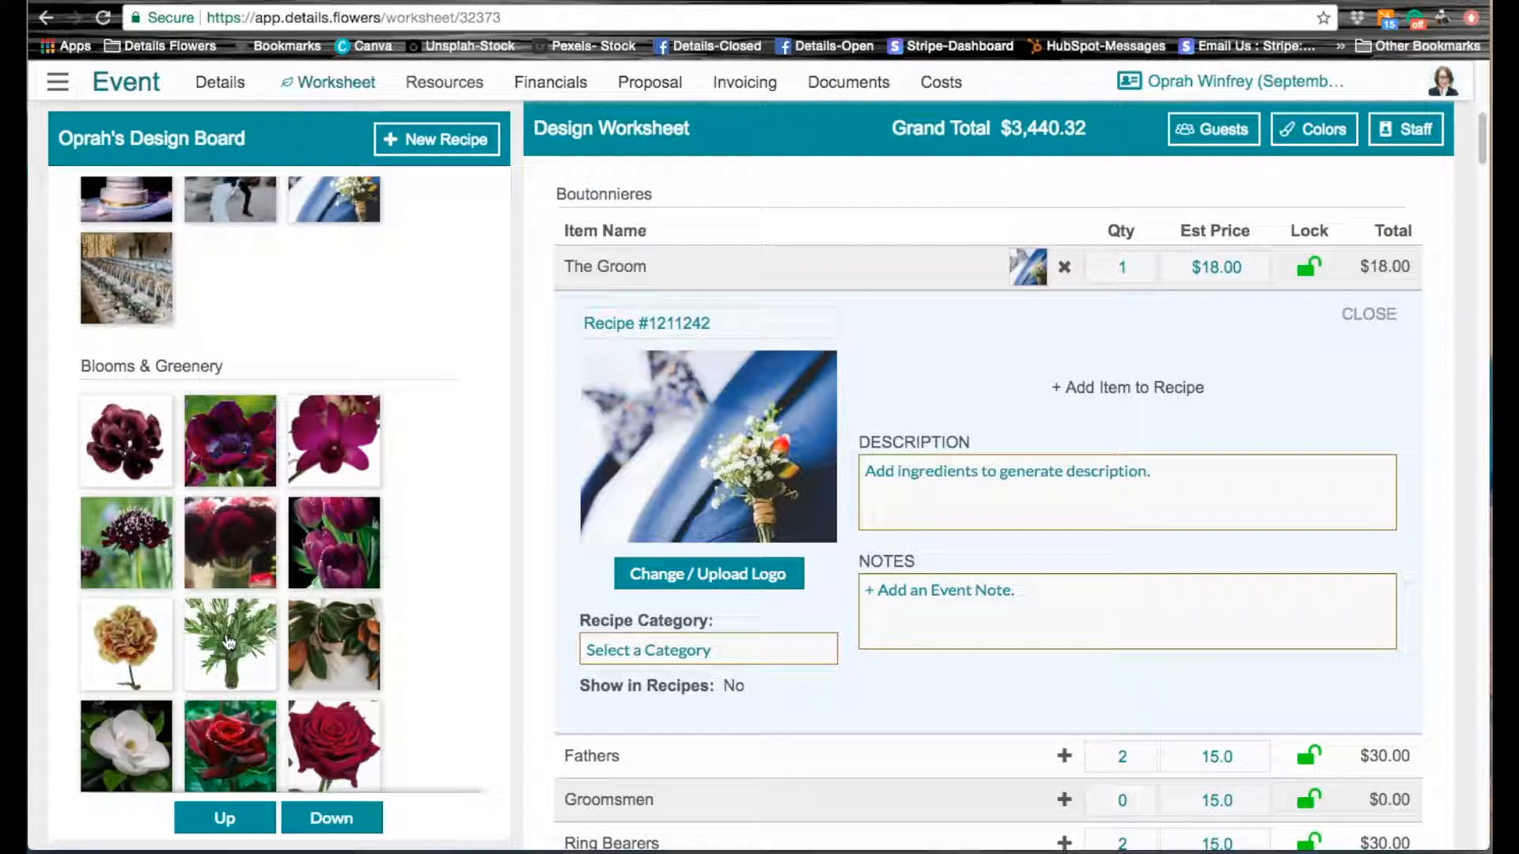
pyautogui.moveTo(225, 648); pyautogui.dragTo(1048, 382)
pyautogui.click(947, 445)
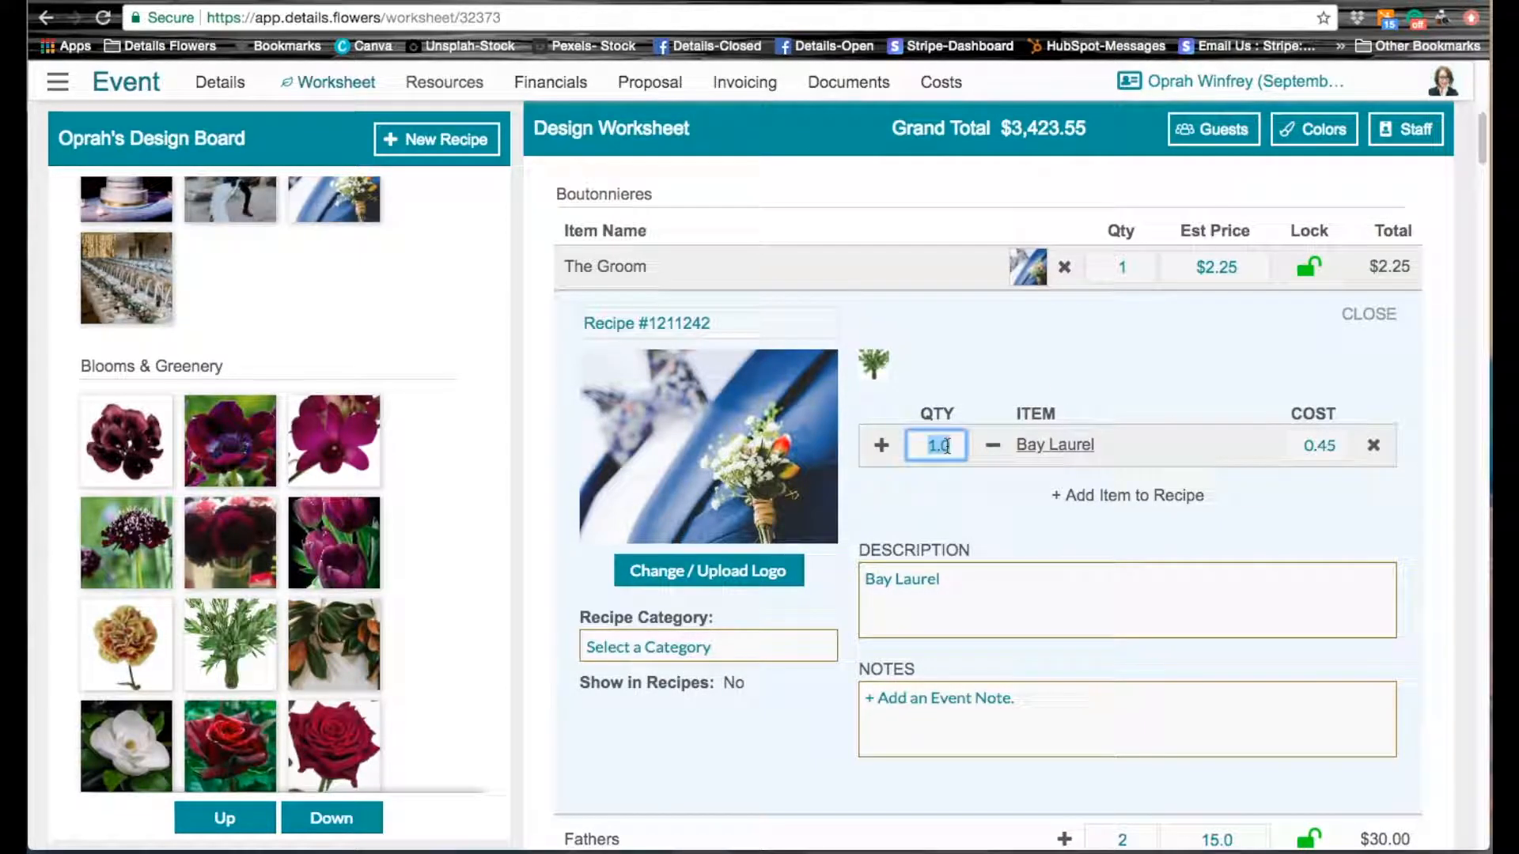
pyautogui.write('.10')
pyautogui.press('Return')
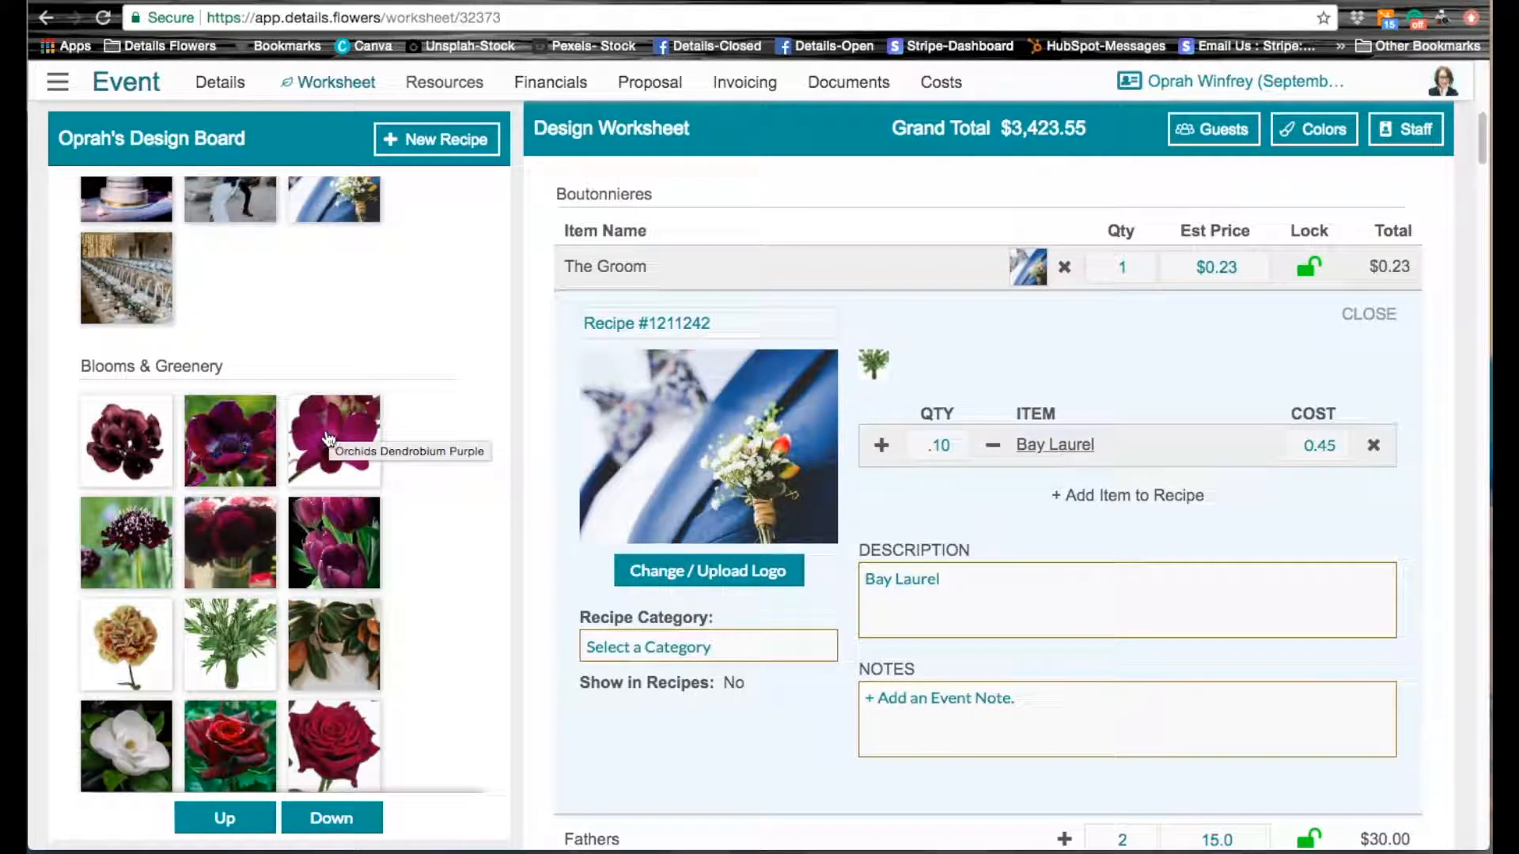
# Step: Add Orchids Dendrobium Purple to The Groom's boutonniere recipe with a quantity of .50
pyautogui.moveTo(328, 434); pyautogui.dragTo(937, 356)
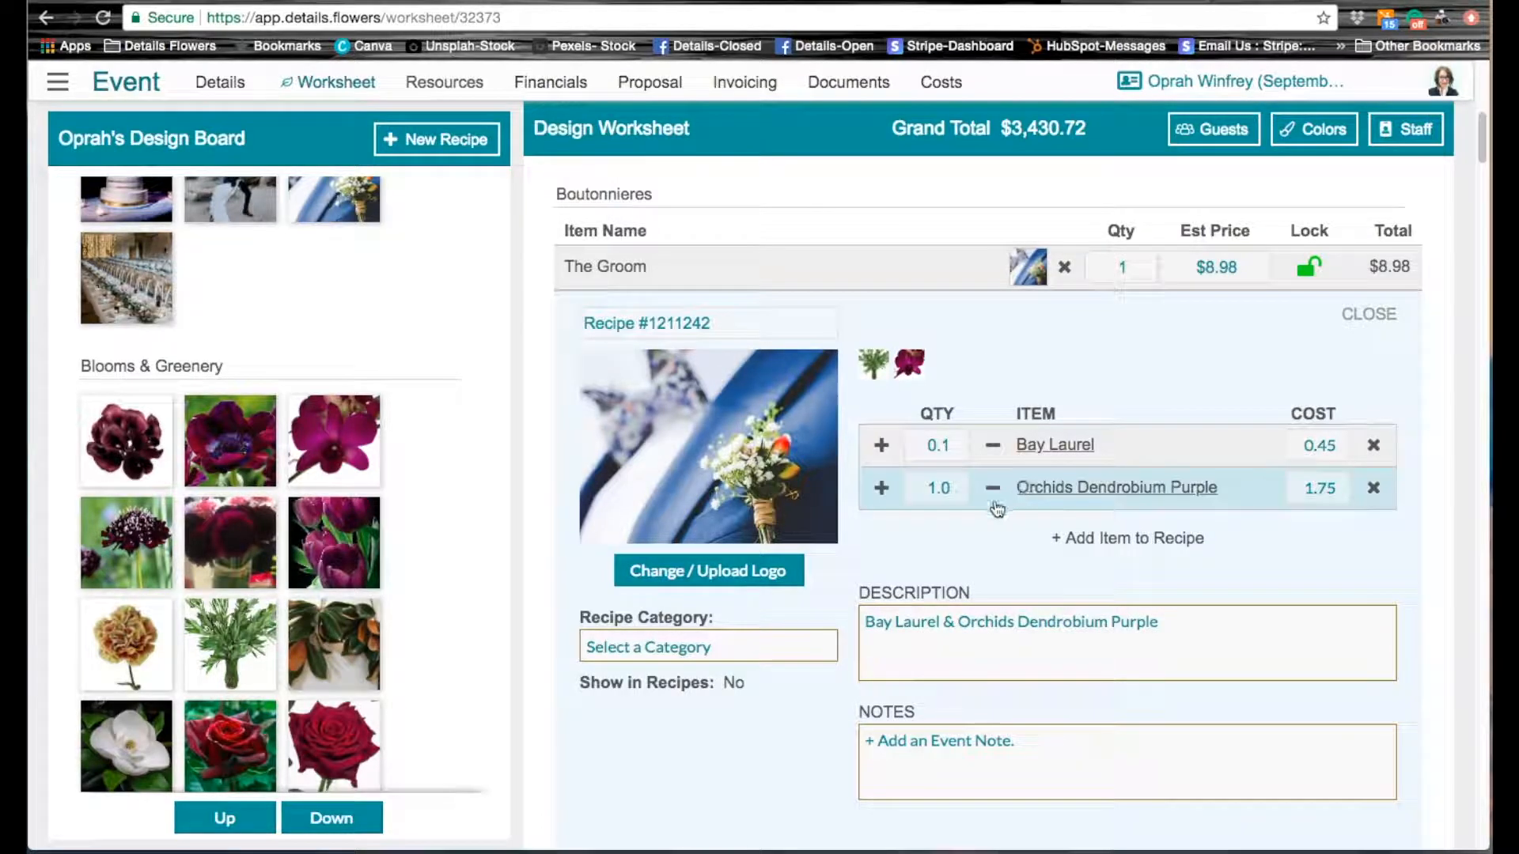
pyautogui.click(944, 488)
pyautogui.write('.50')
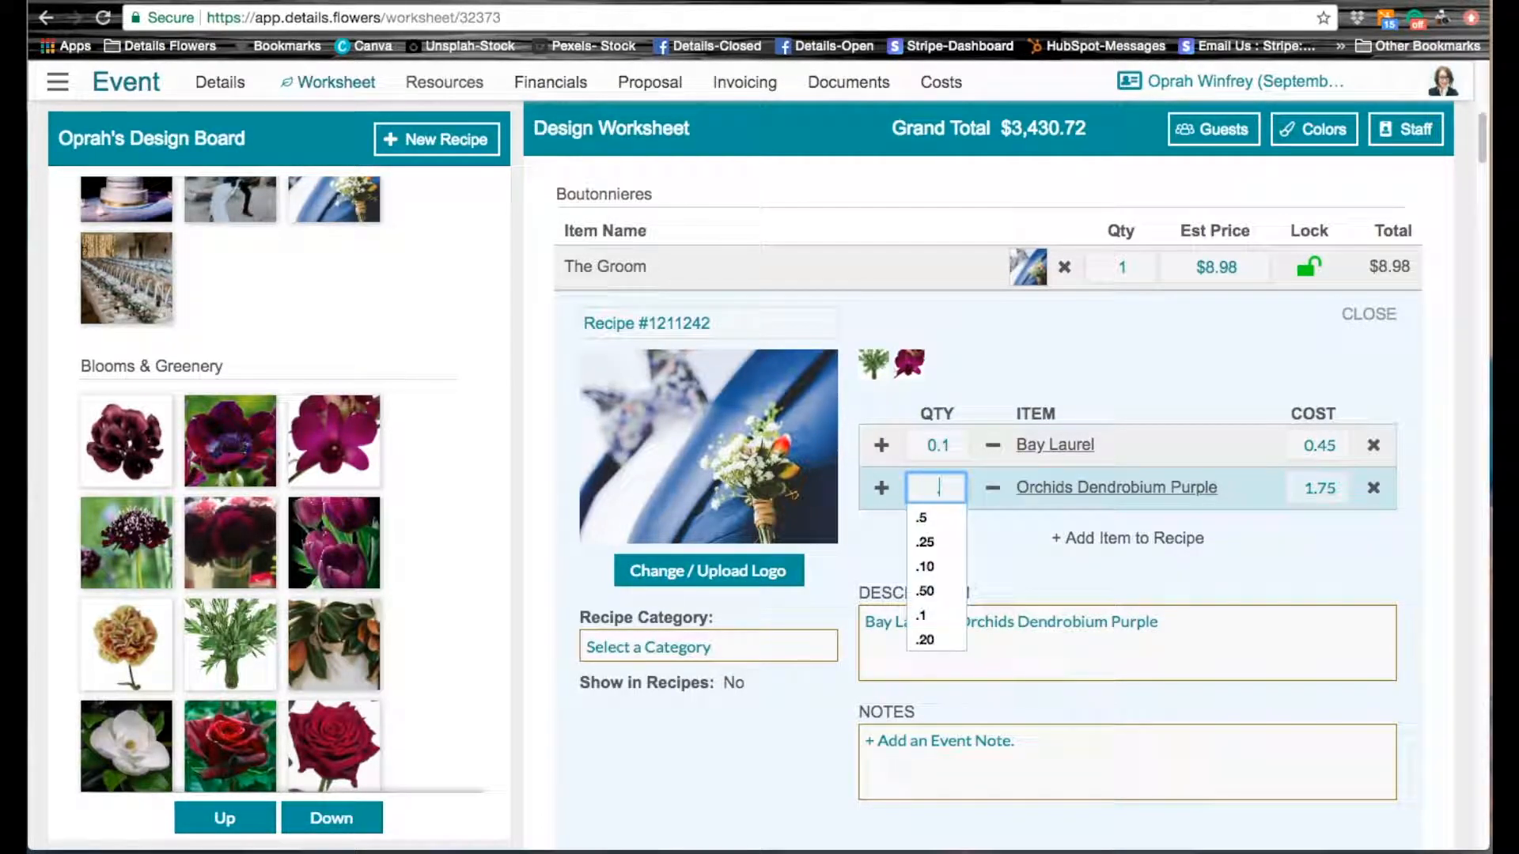
pyautogui.press('Return')
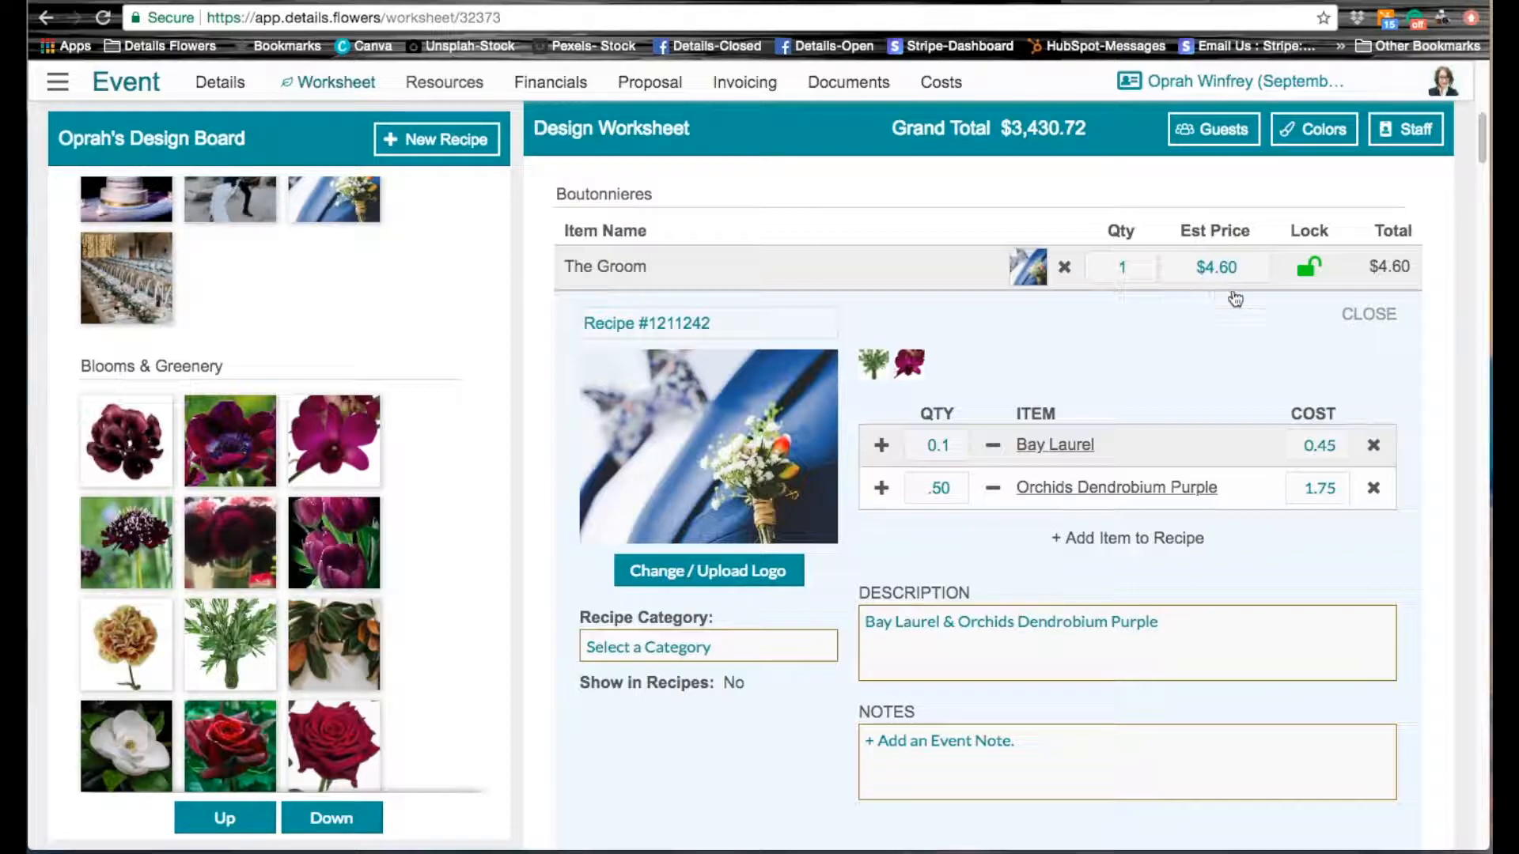
# Step: Lock The Groom's boutonniere price and set it to 20.00
pyautogui.click(1310, 269)
pyautogui.click(1234, 267)
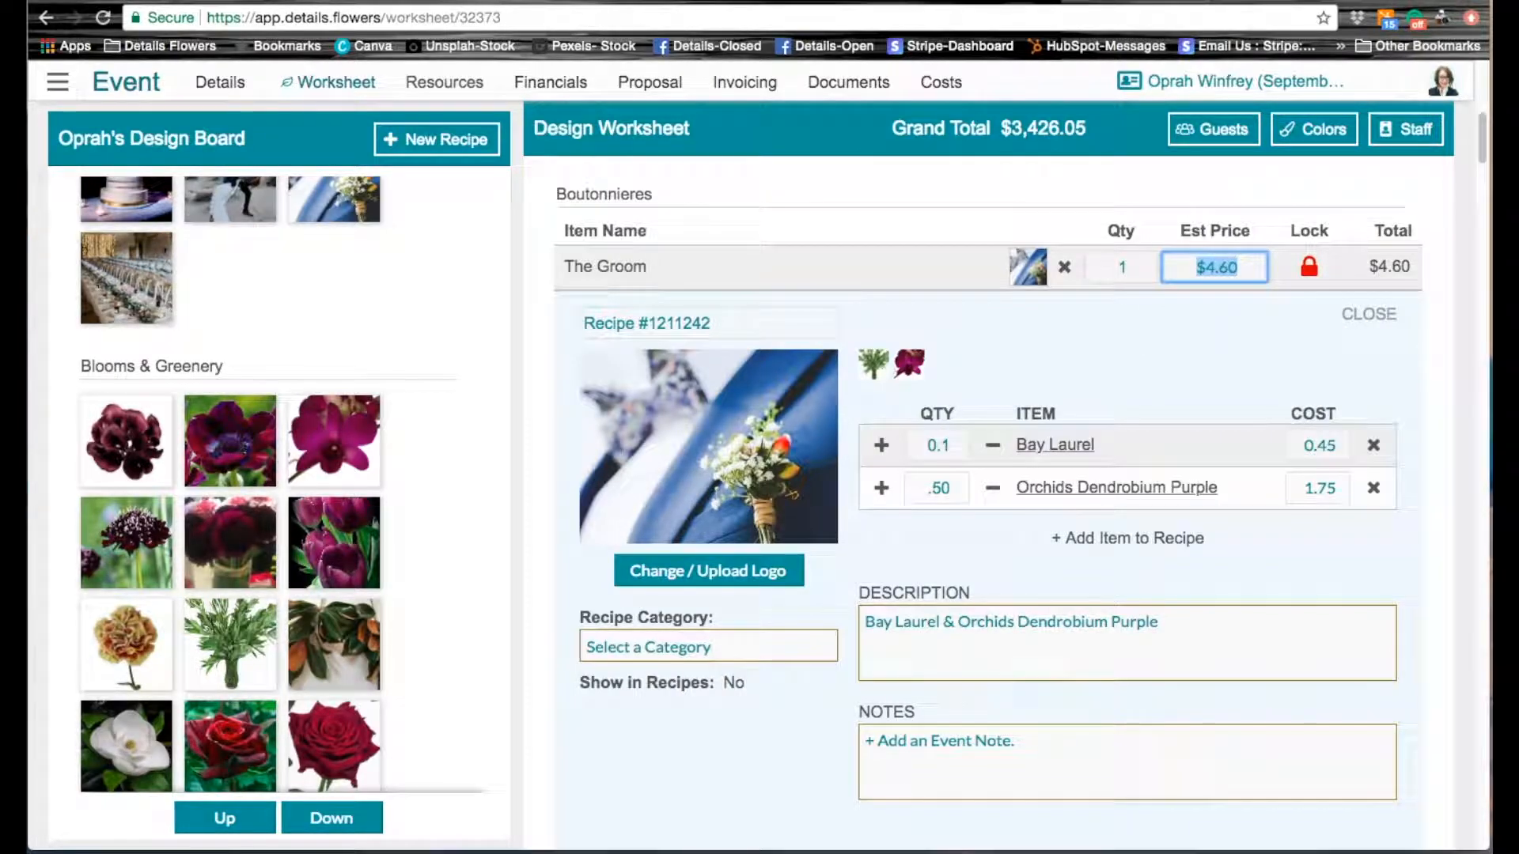
pyautogui.write('20.00')
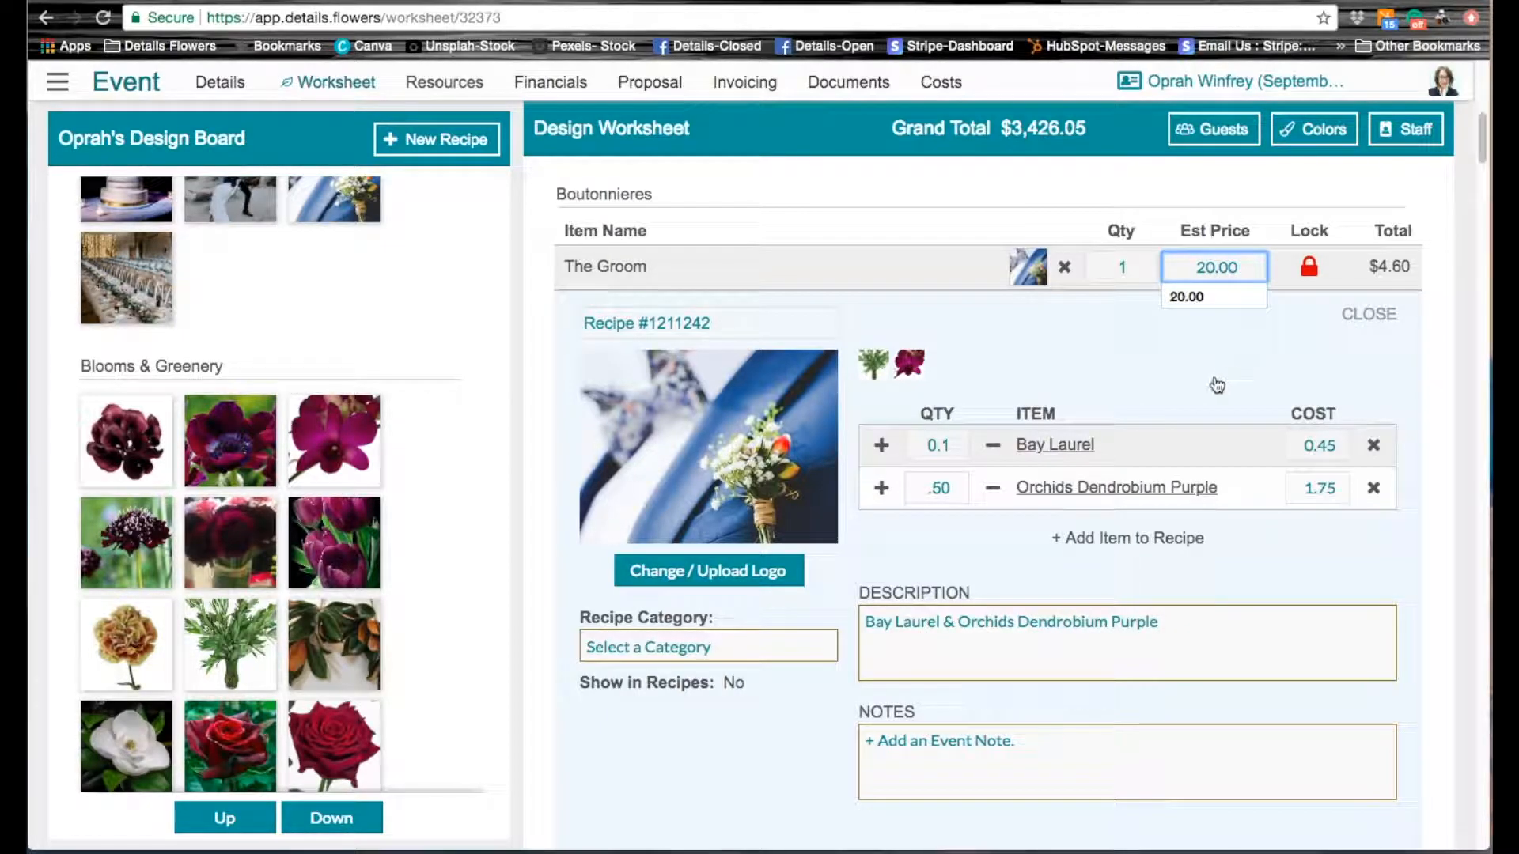
pyautogui.press('Return')
# Step: Rename The Groom's boutonniere recipe to "Oprah's Bout"
pyautogui.scroll(-2, 1356, 575)
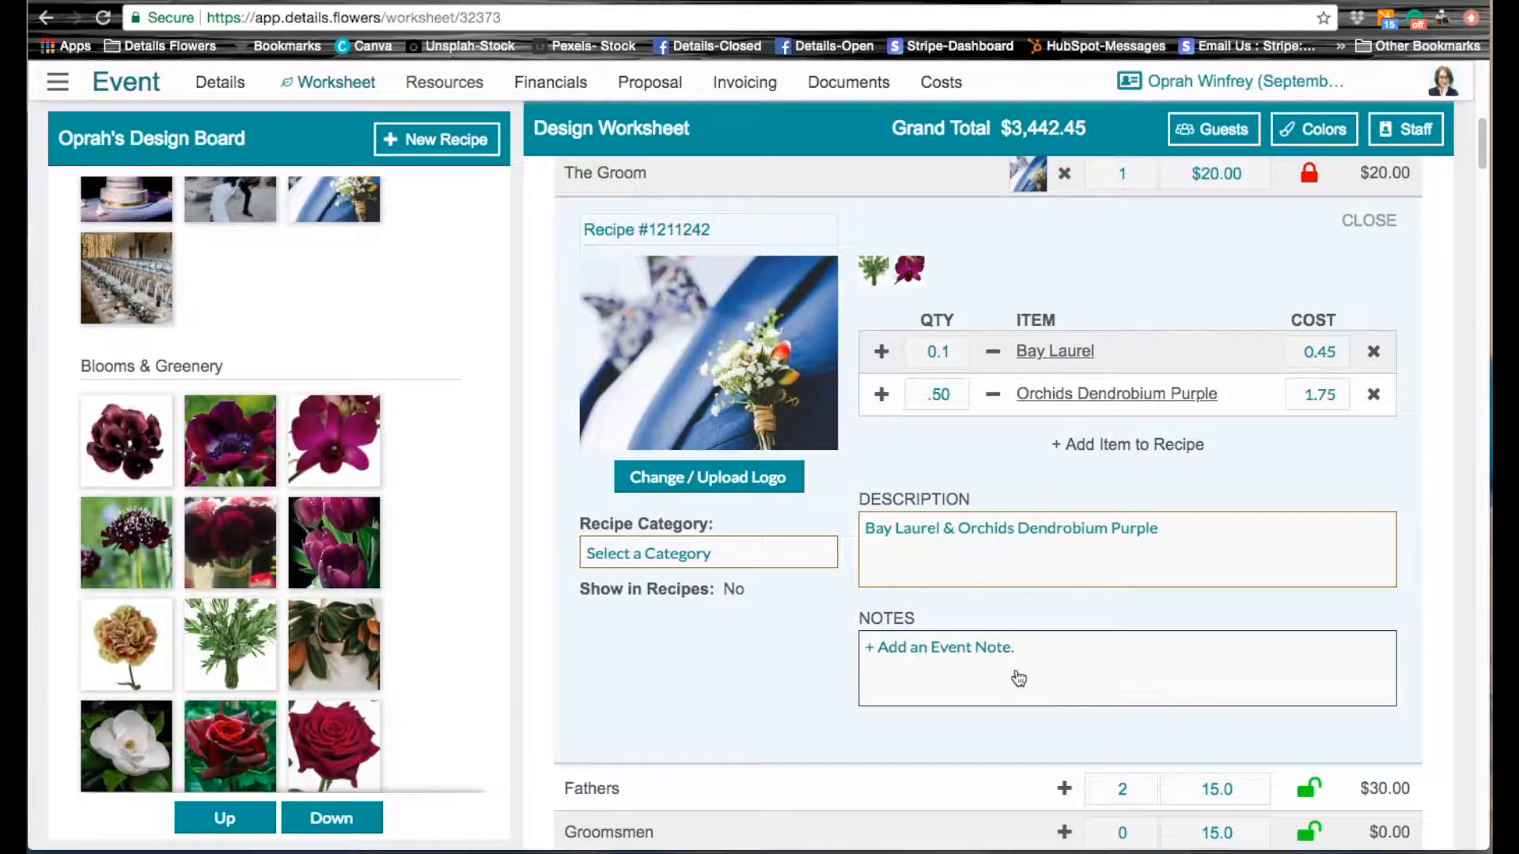
pyautogui.scroll(1, 1014, 678)
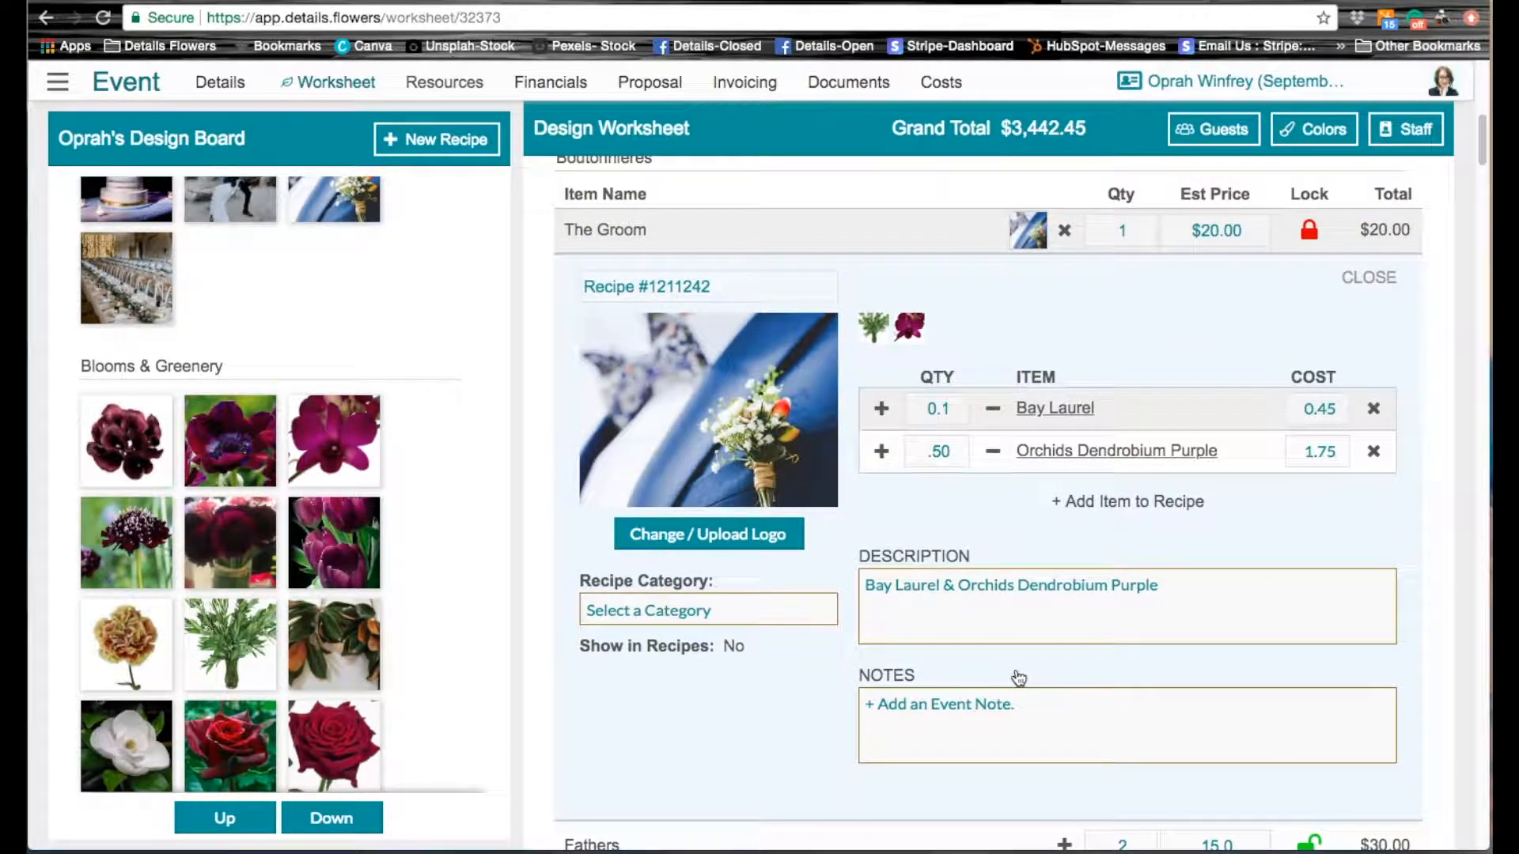
pyautogui.click(709, 286)
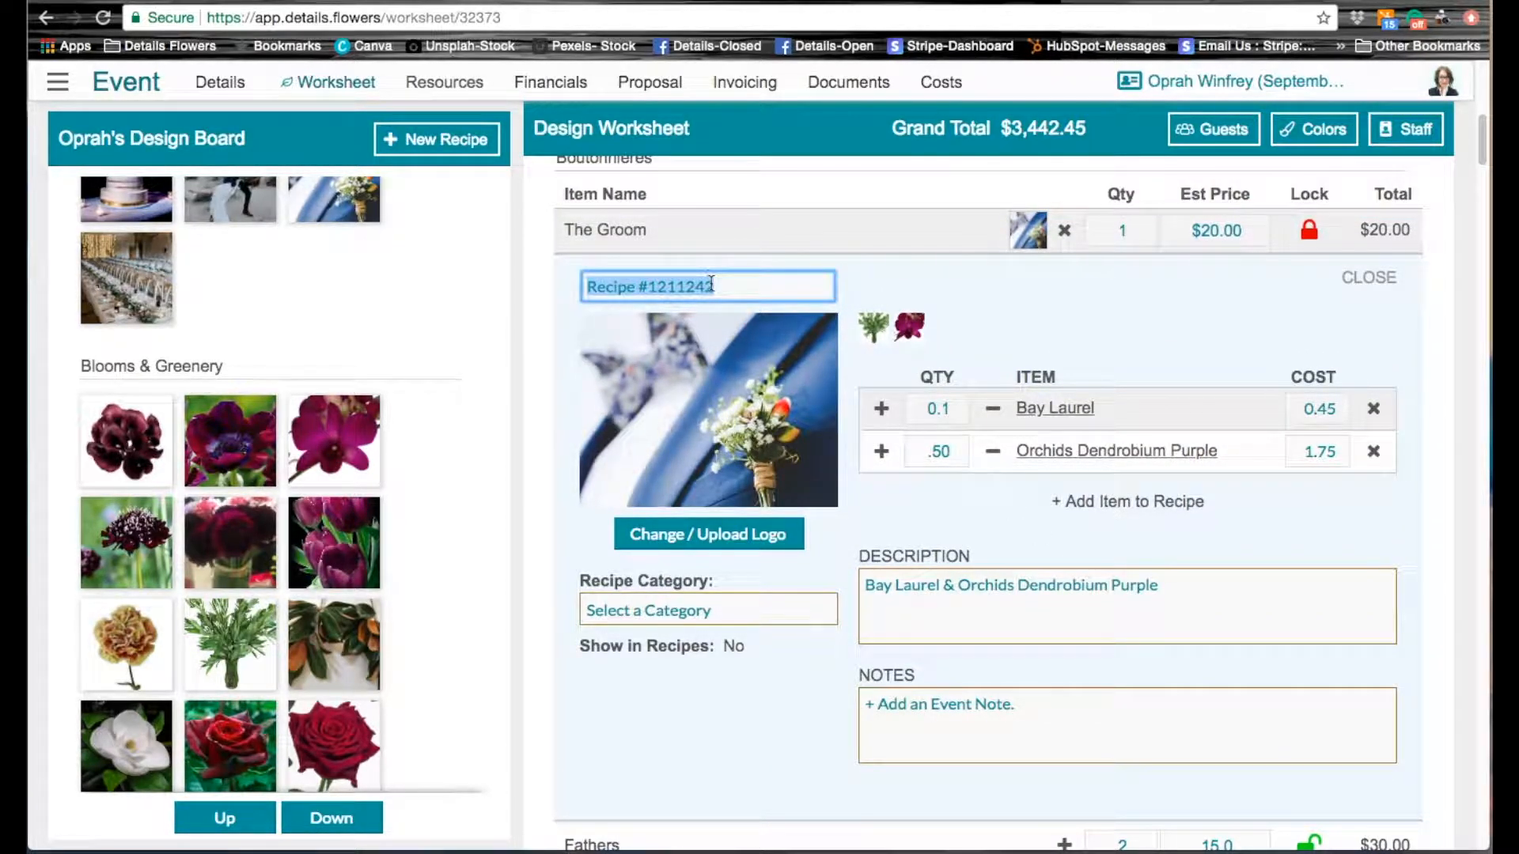
pyautogui.write('Oprah')
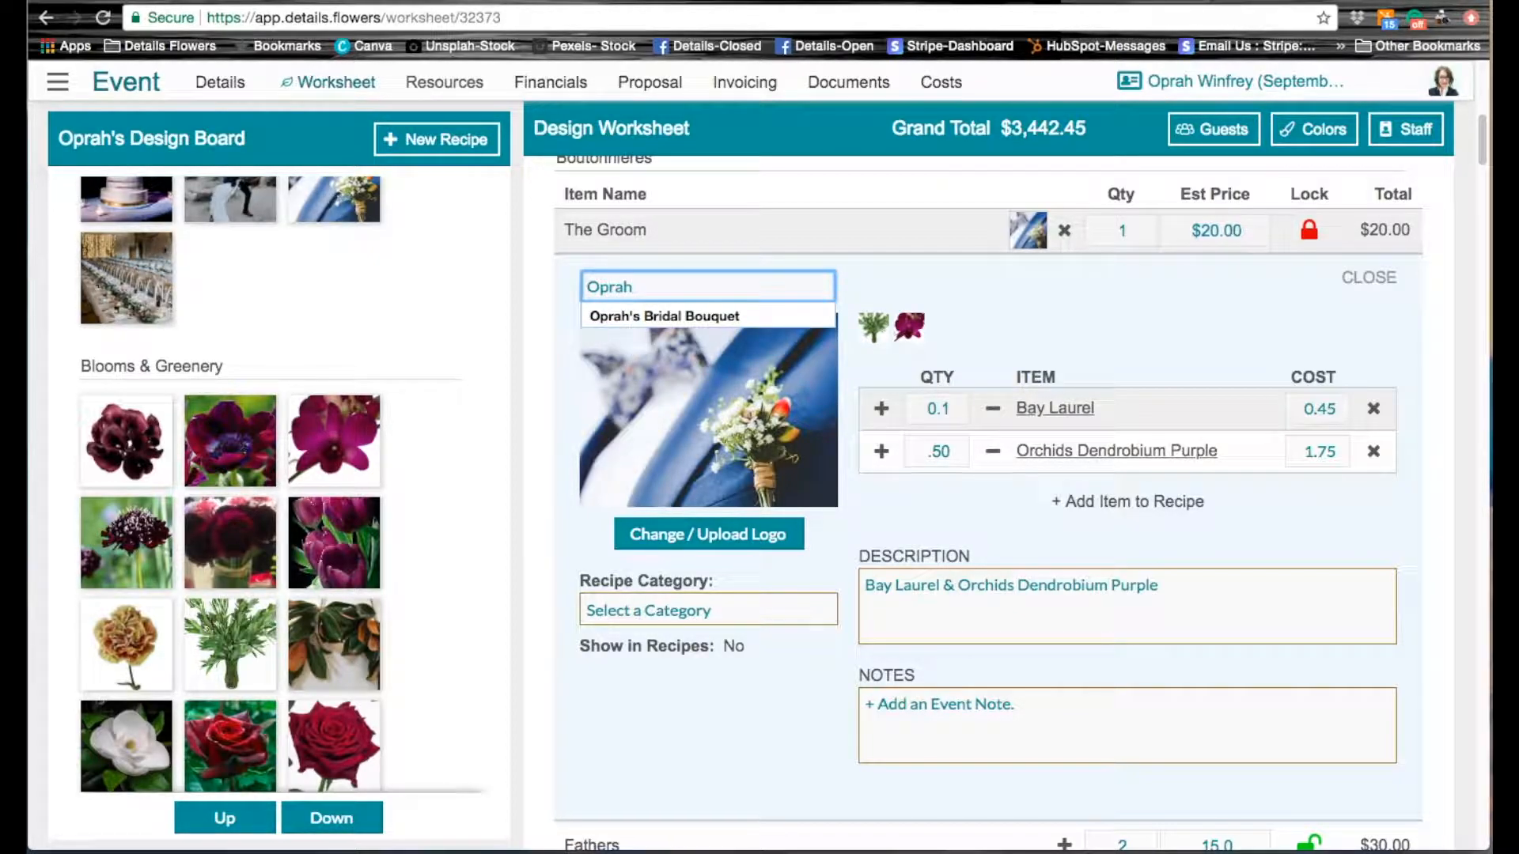
pyautogui.write("'s Bout")
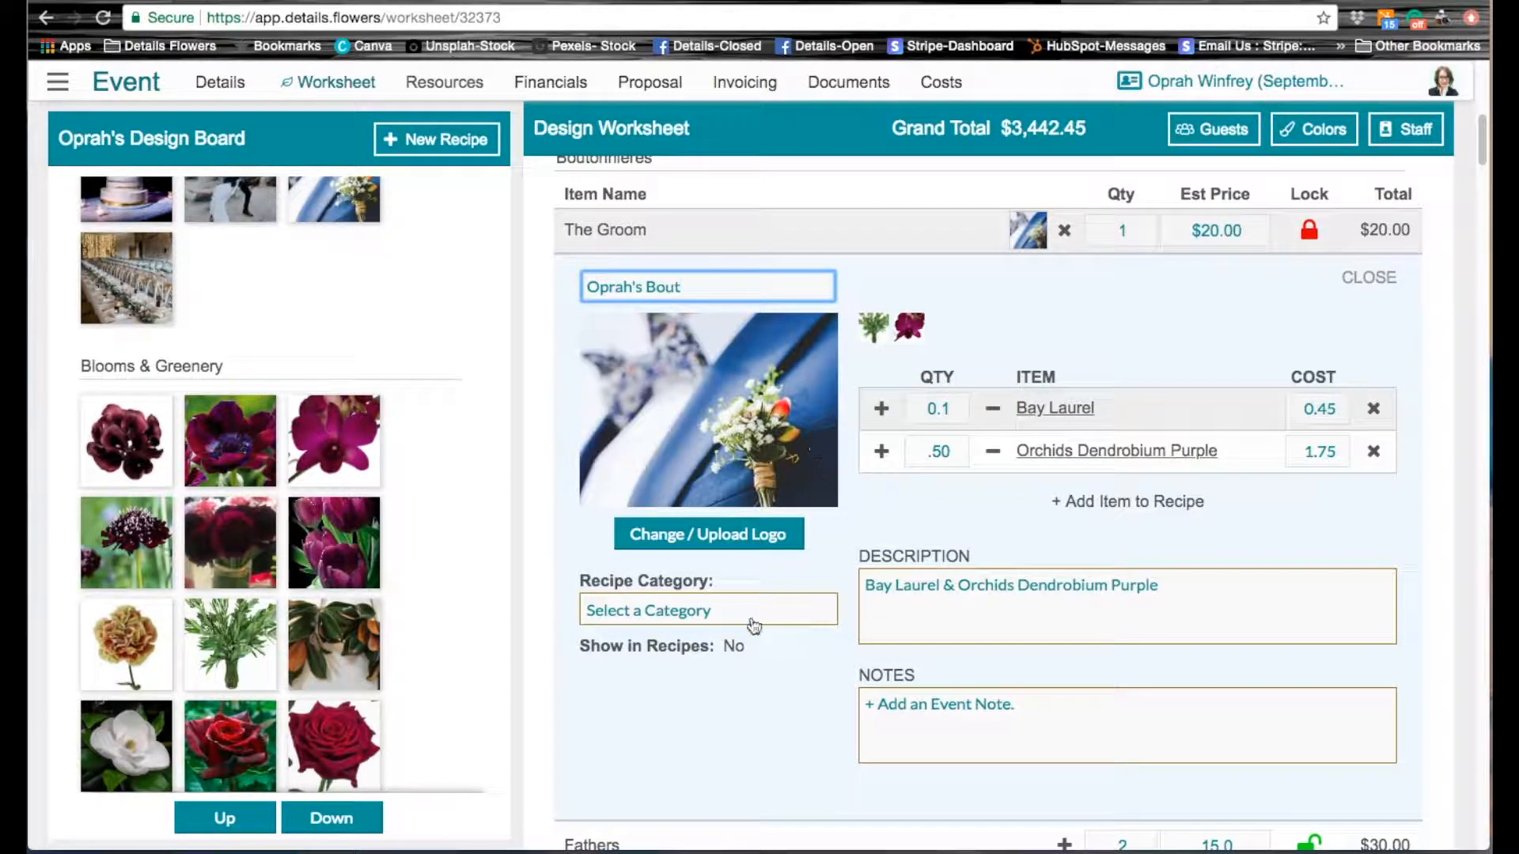
# Step: Set the recipe category of Oprah's Bout to Boutonnieres and close the recipe details
pyautogui.click(675, 618)
pyautogui.click(671, 613)
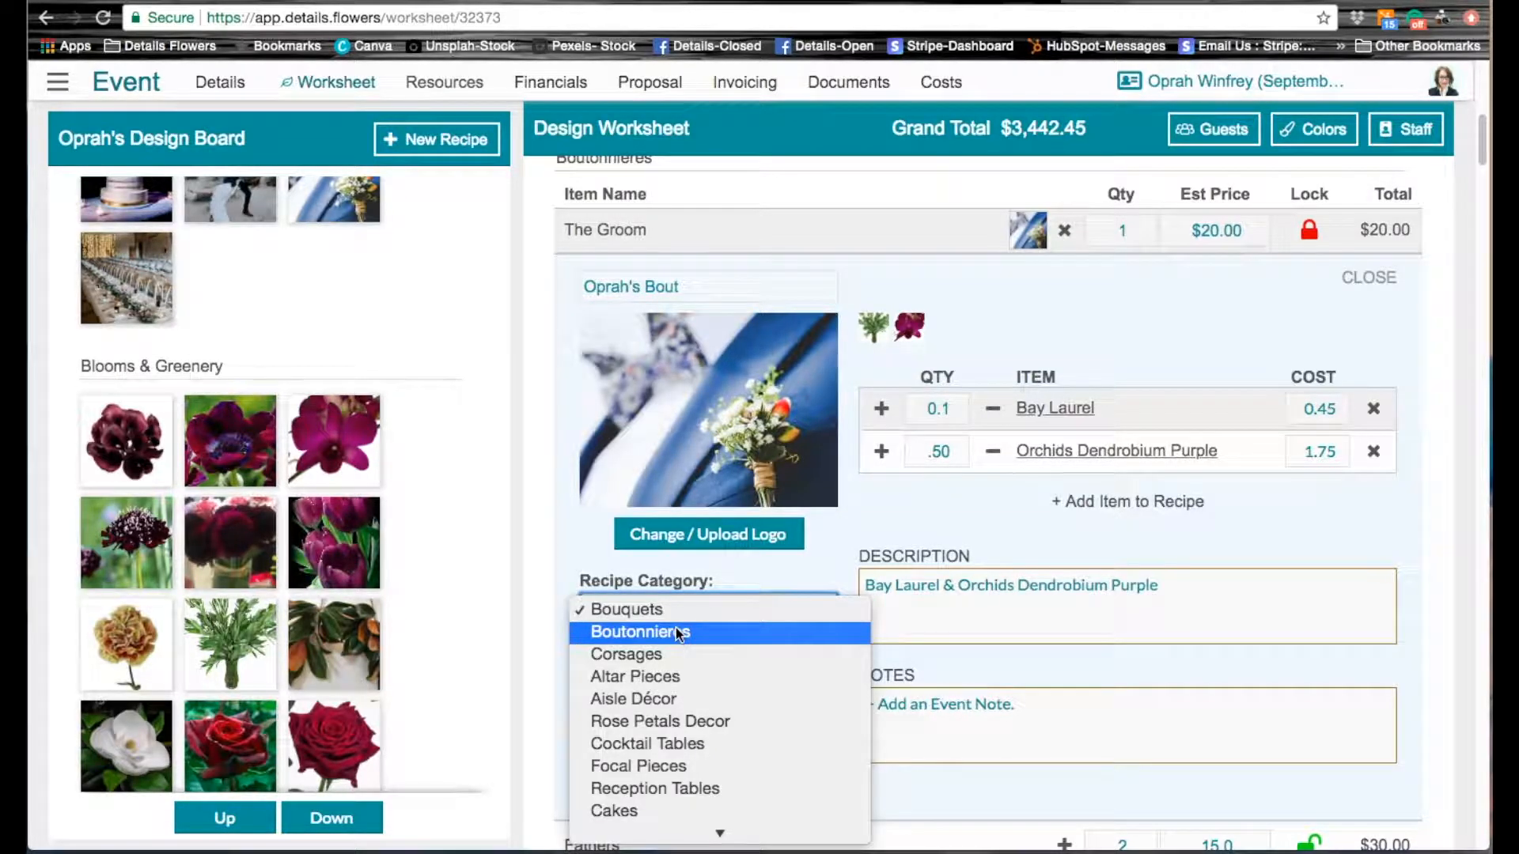
pyautogui.click(678, 631)
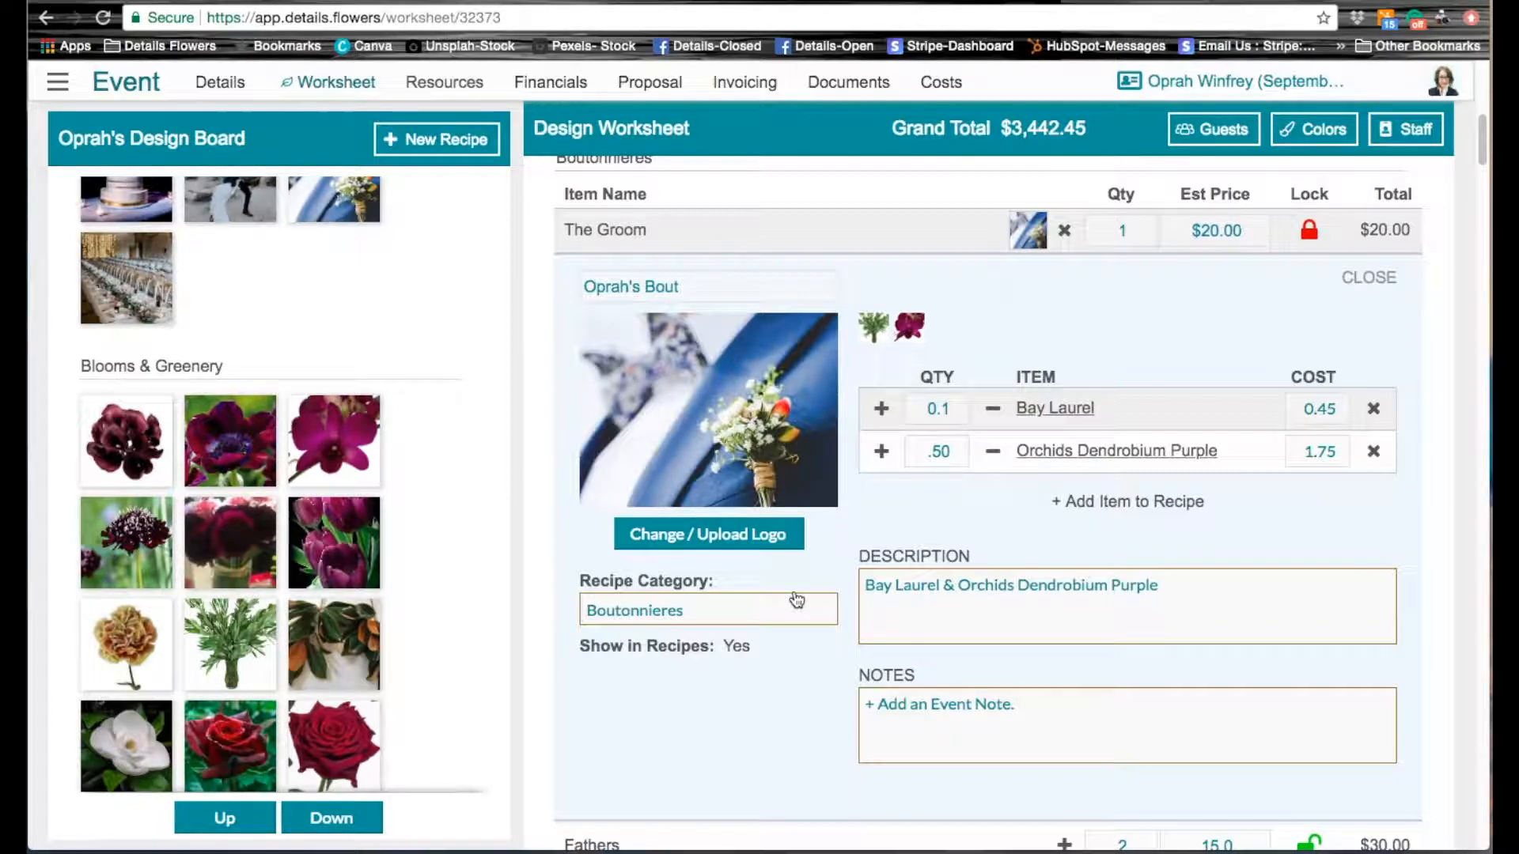
pyautogui.click(1373, 278)
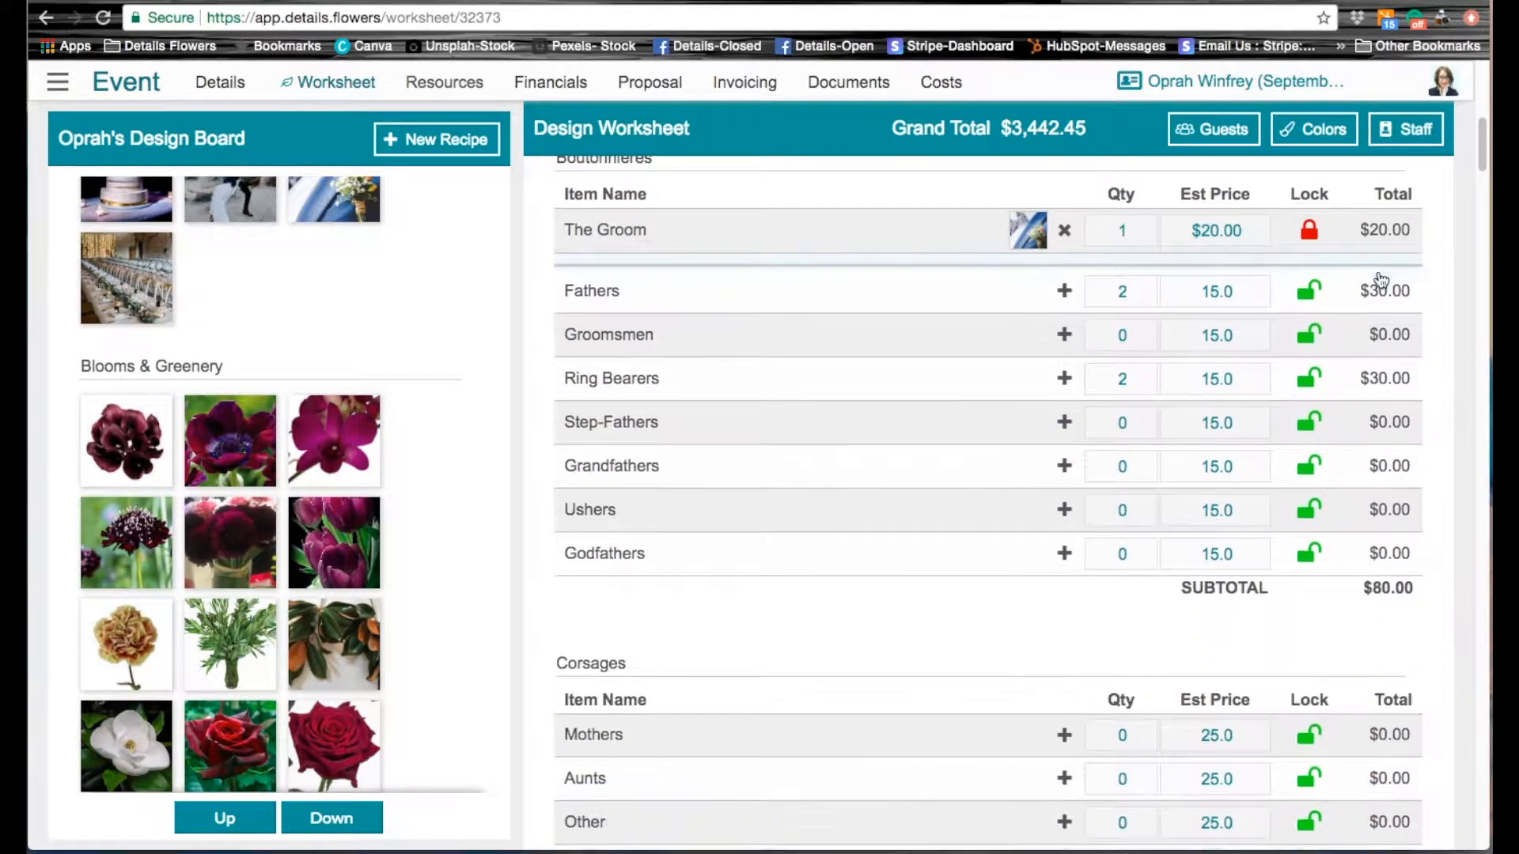
# Step: Add the Oprah's Bout recipe from the event's Recipe Gallery to the design board as a favorite
pyautogui.scroll(2, 763, 451)
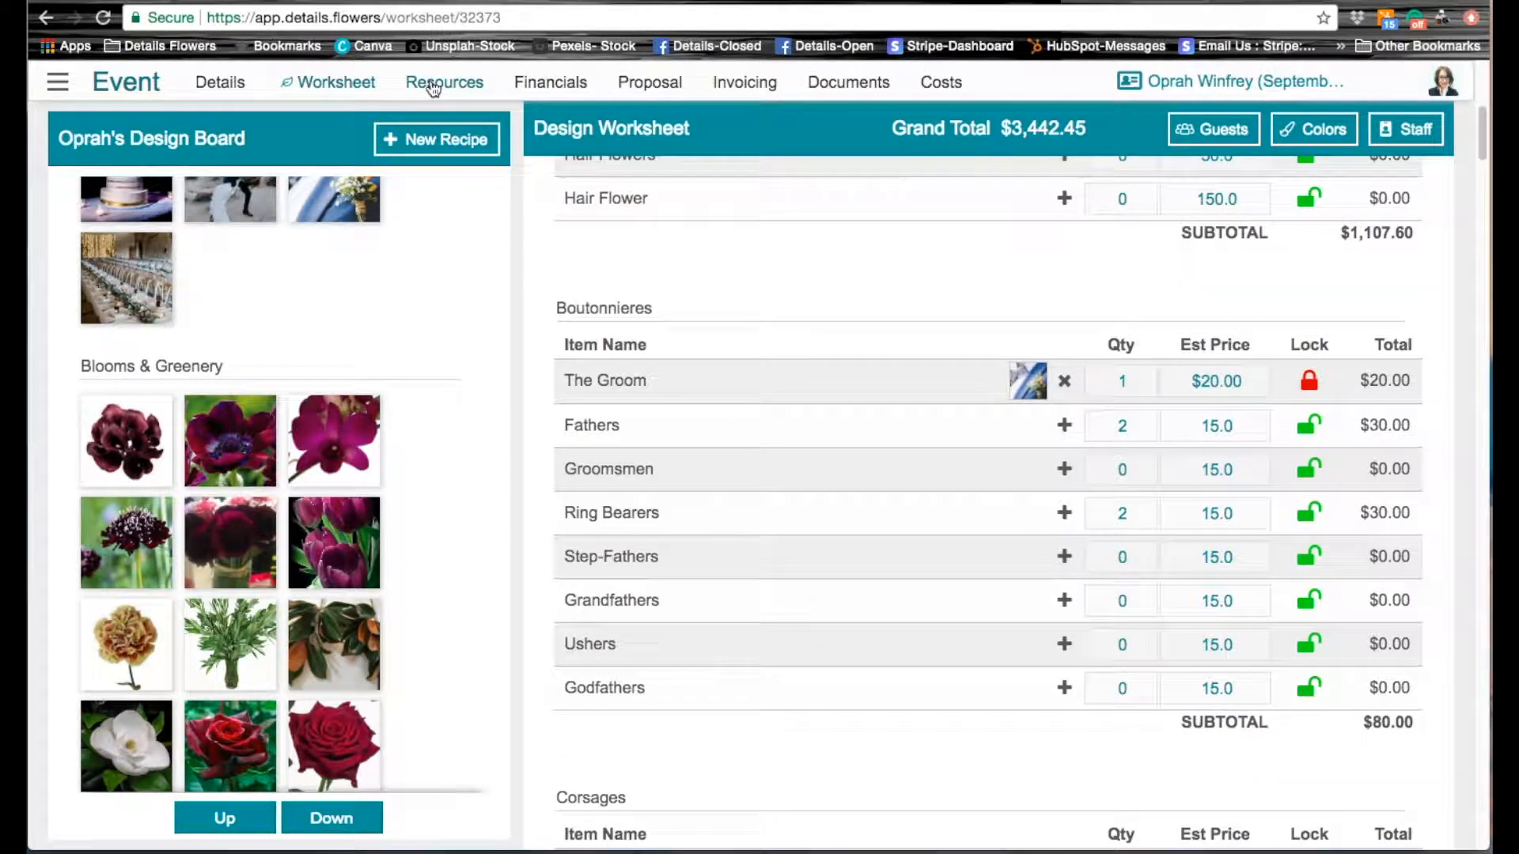
pyautogui.click(435, 83)
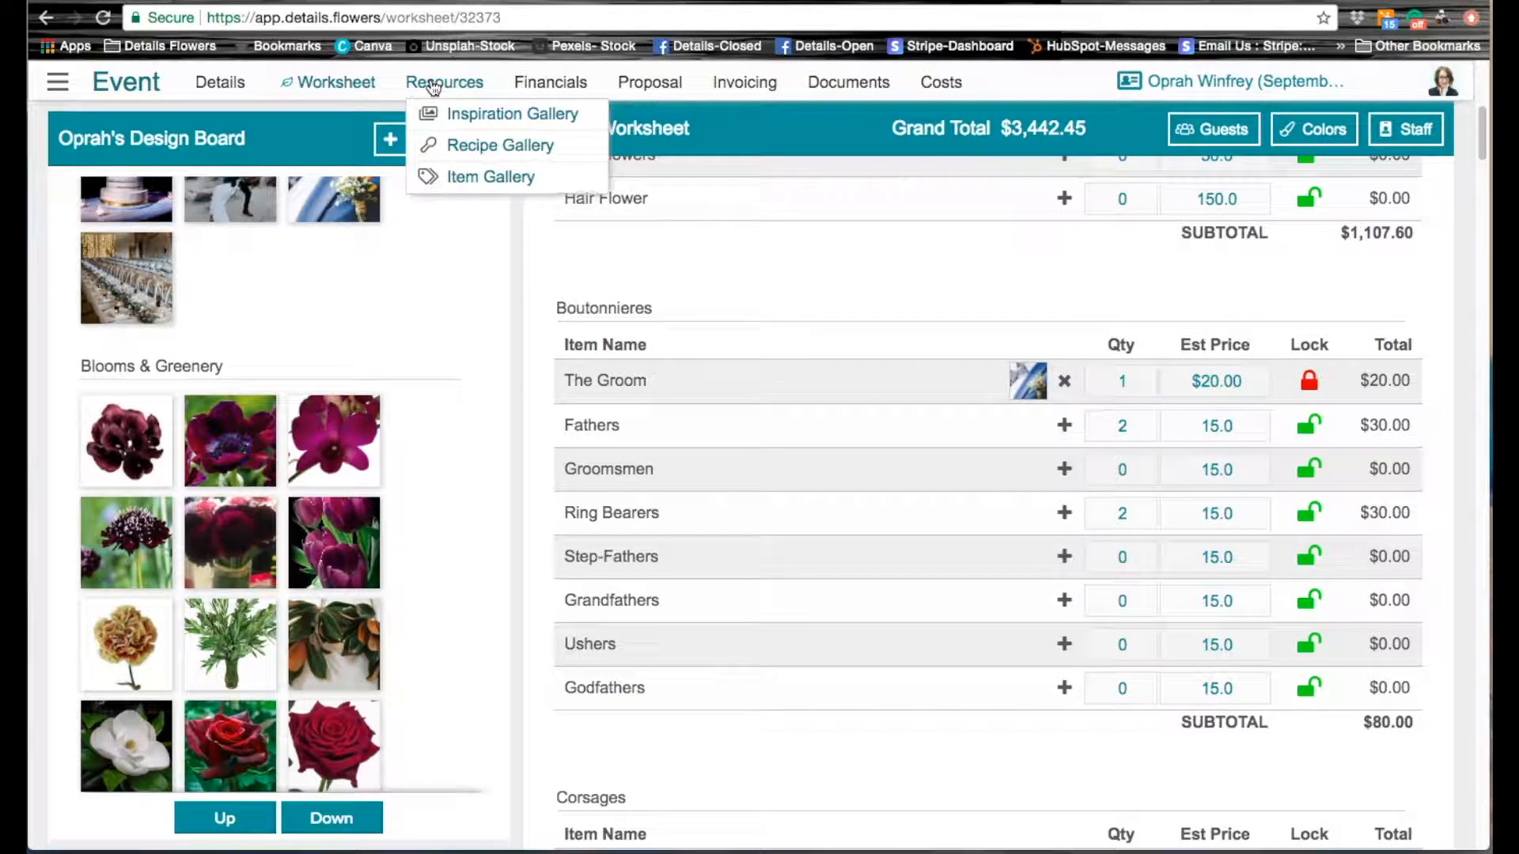
pyautogui.click(475, 147)
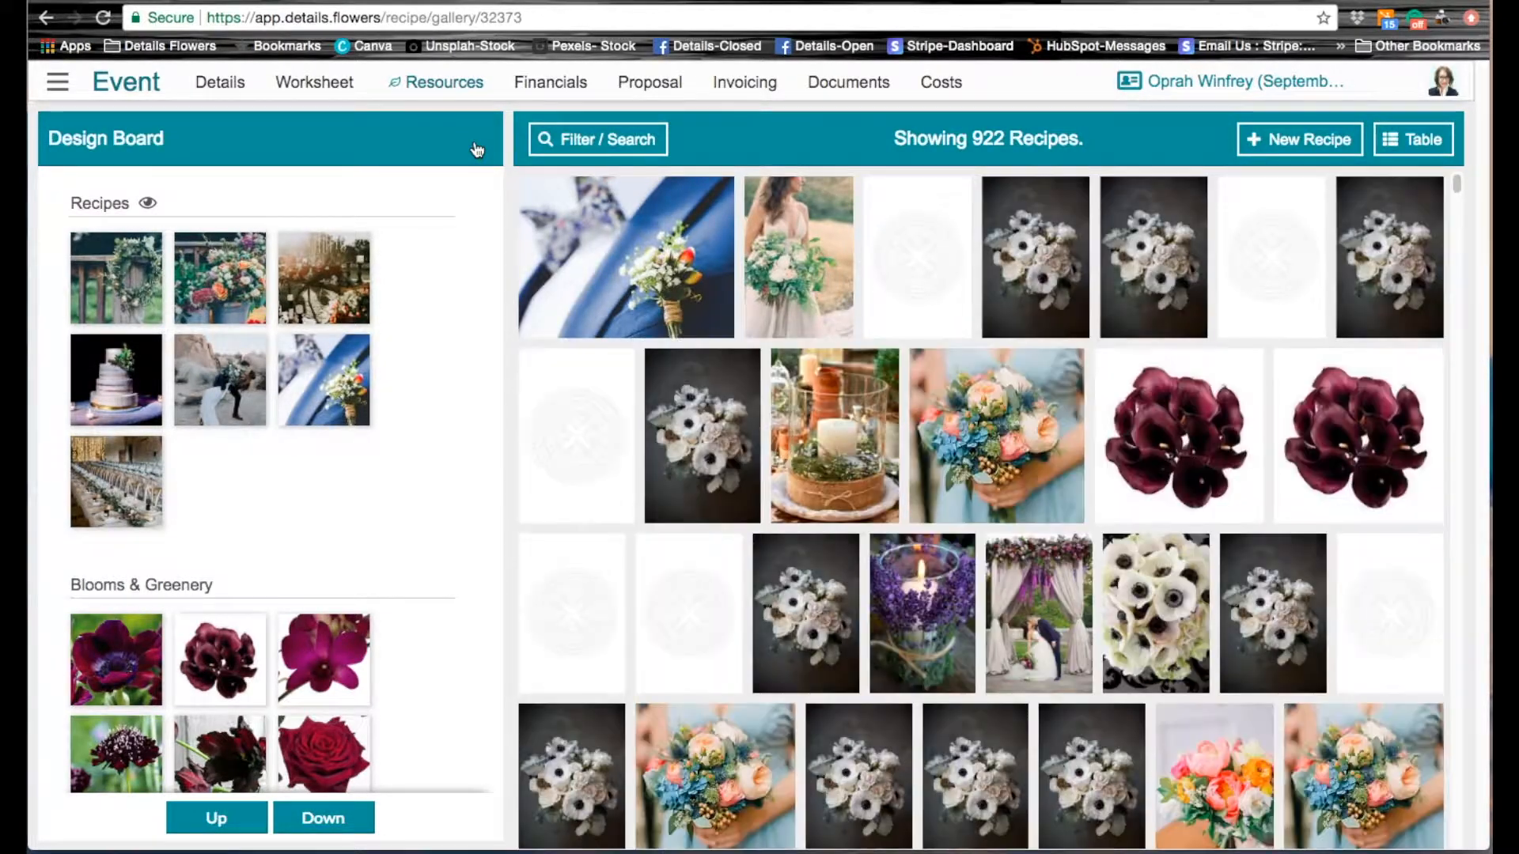
pyautogui.moveTo(716, 196)
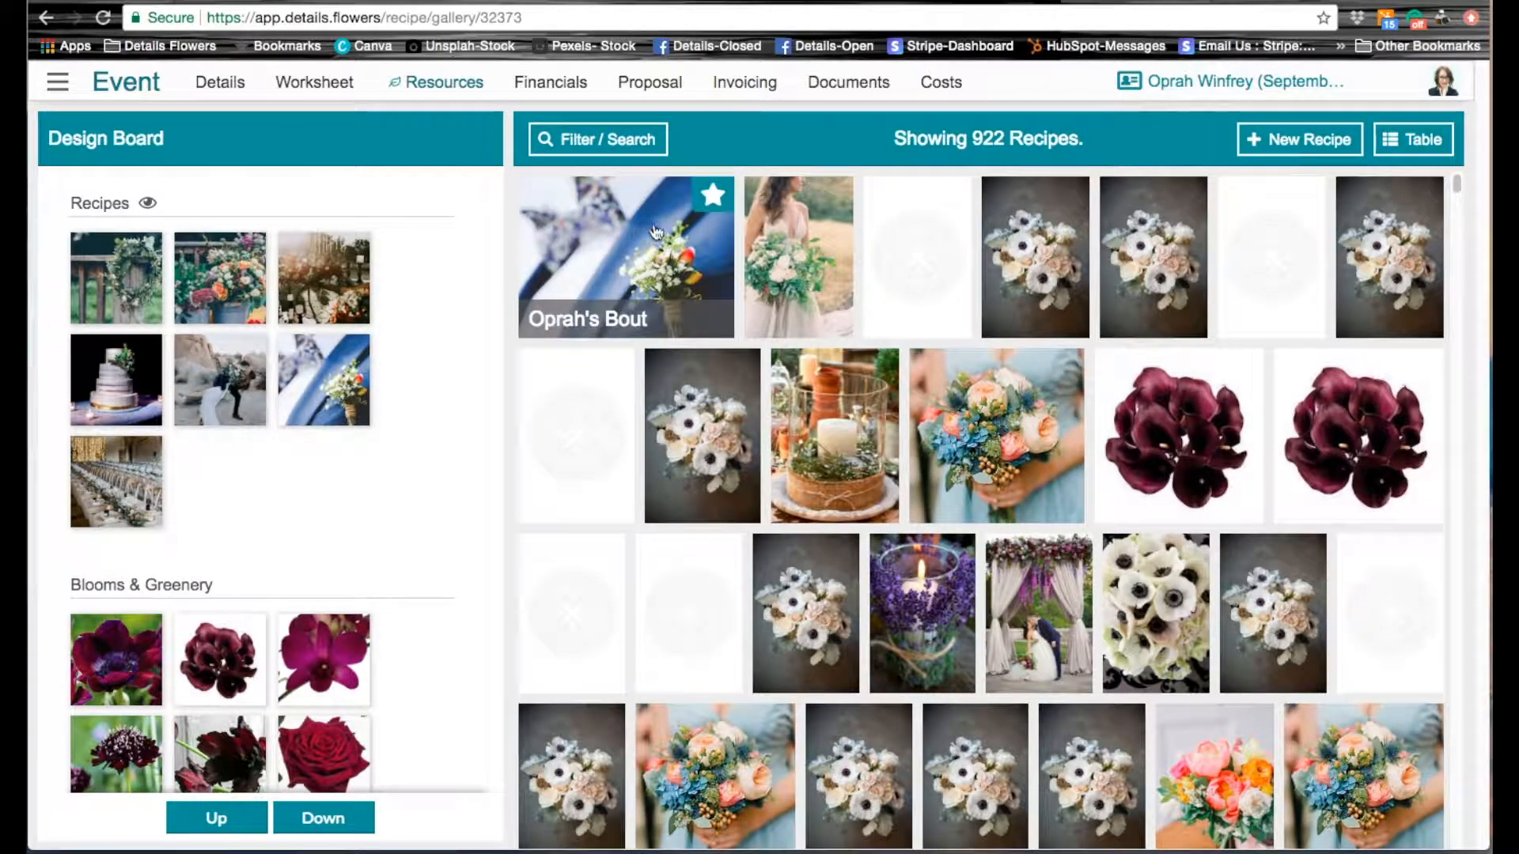
pyautogui.click(714, 194)
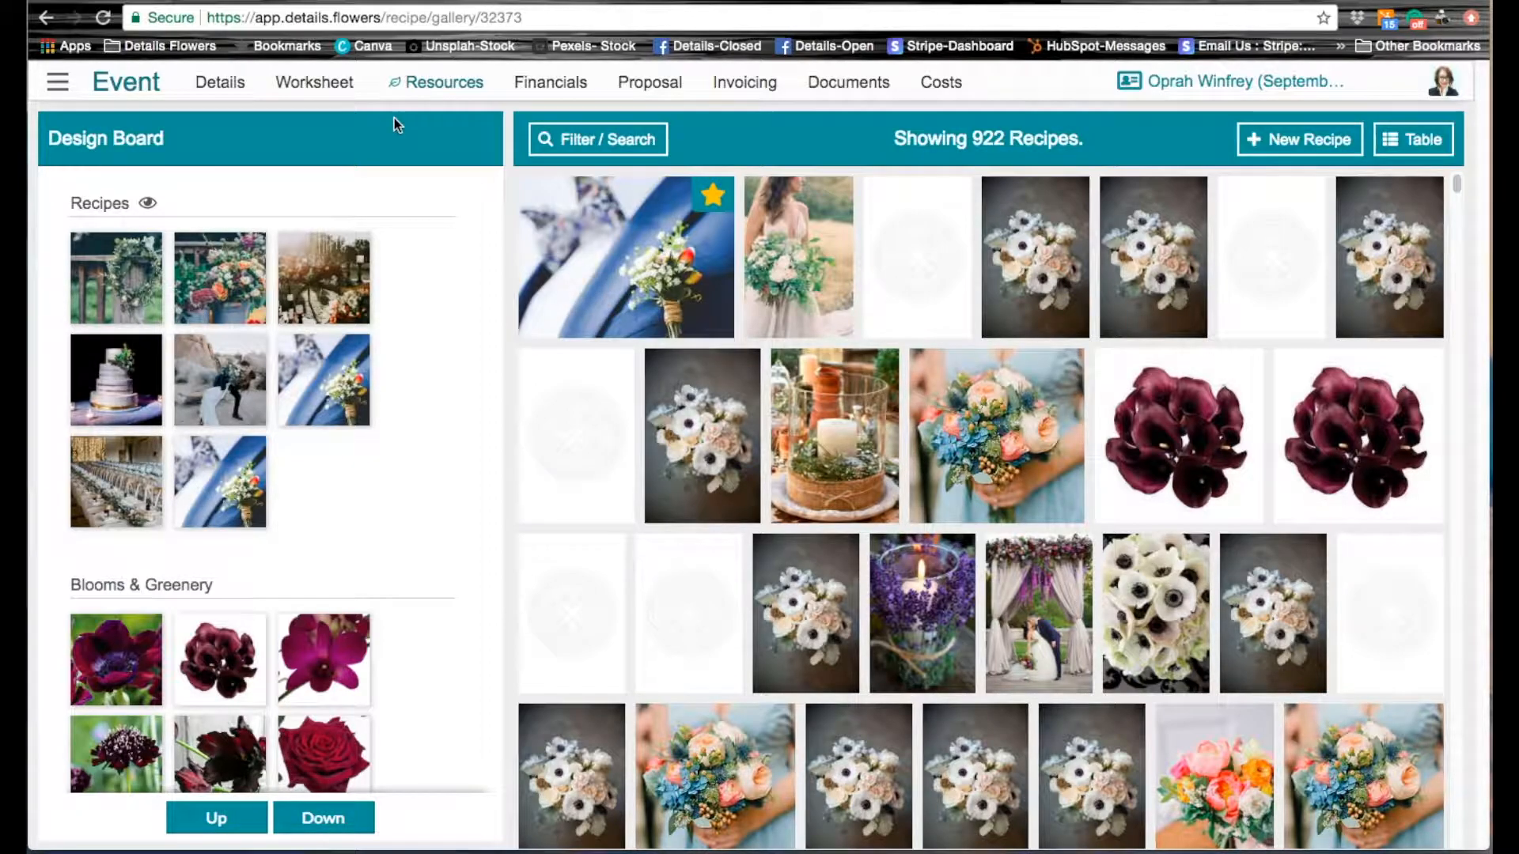
# Step: Return to the worksheet and compare the details of the two boutonniere recipes on the design board
pyautogui.click(313, 88)
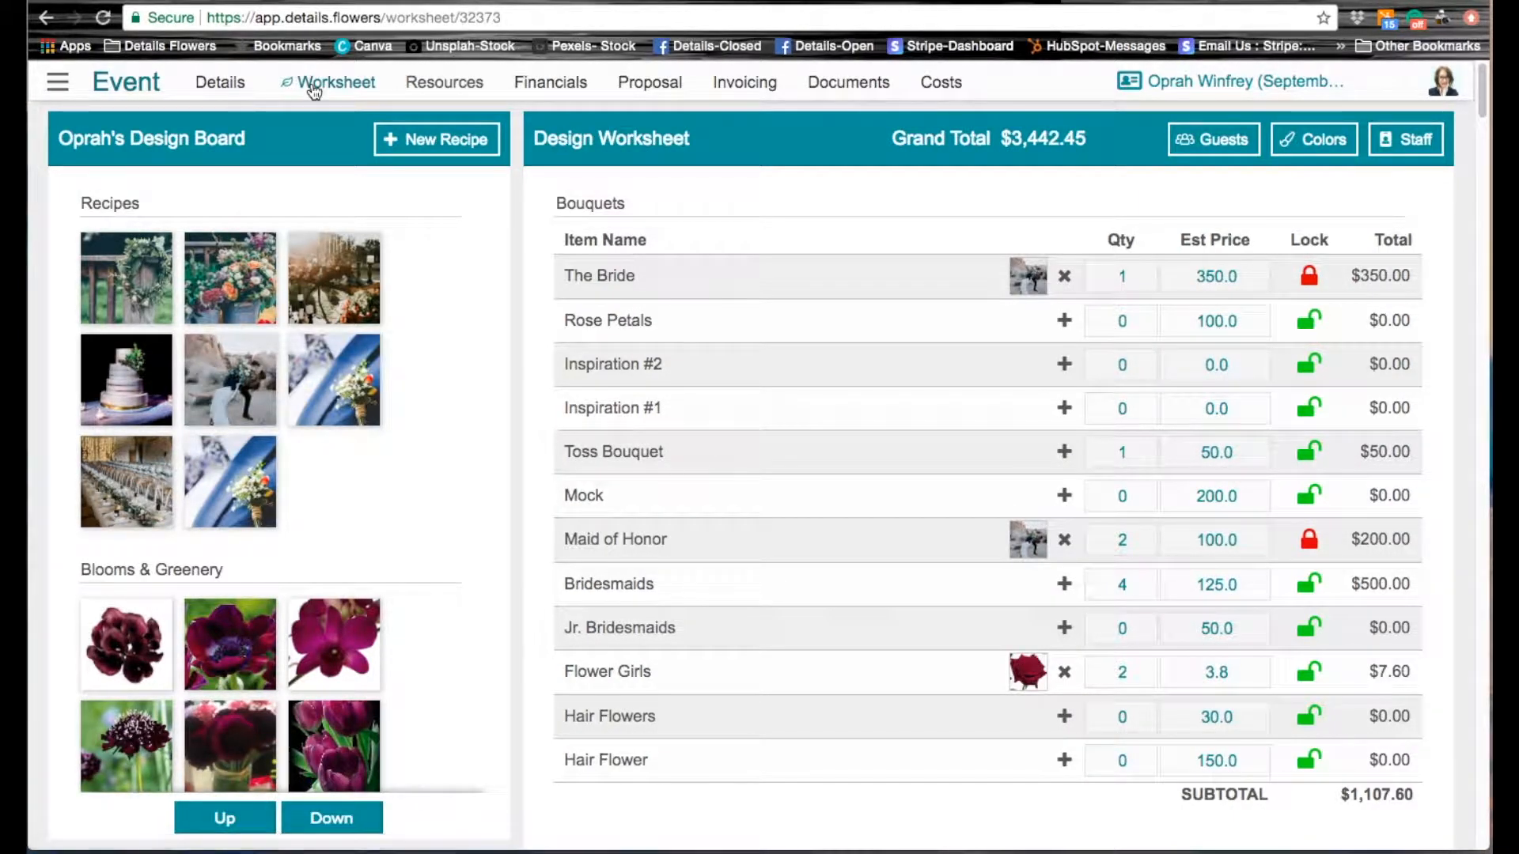
pyautogui.scroll(-7, 867, 631)
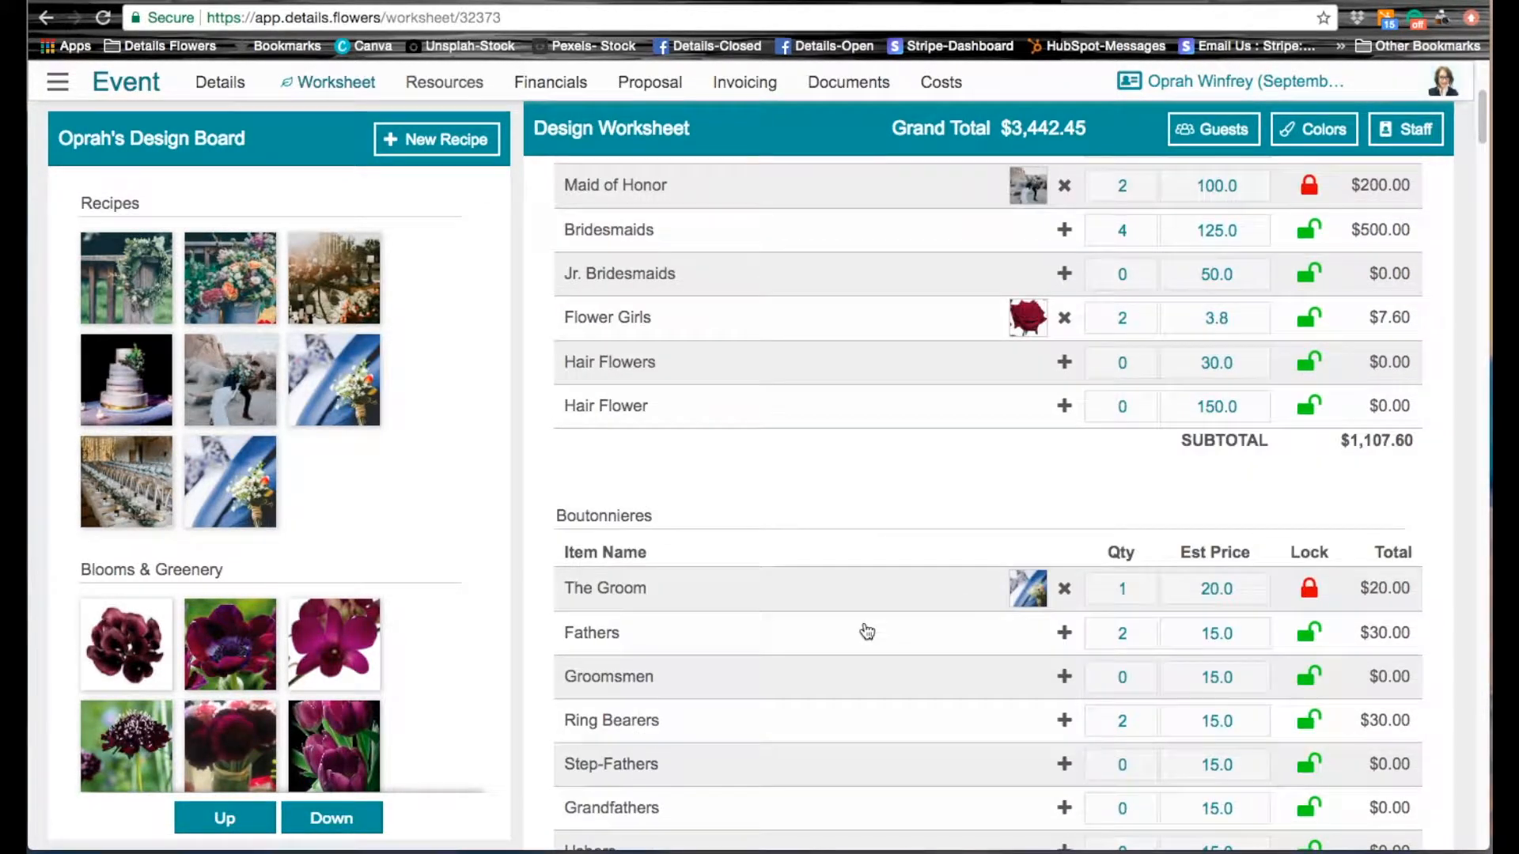
pyautogui.scroll(-3, 866, 631)
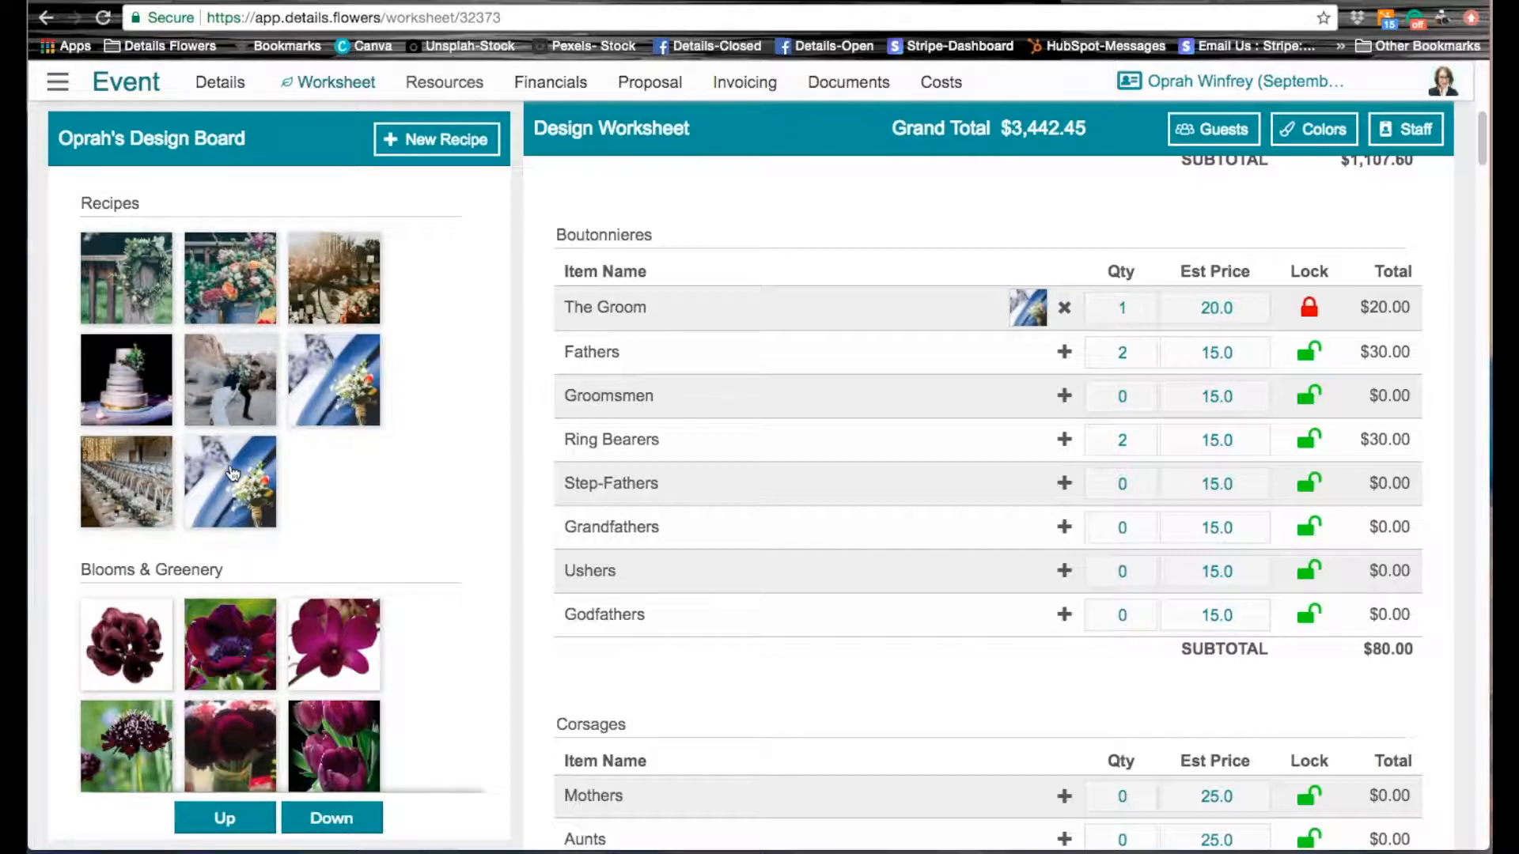
pyautogui.click(339, 375)
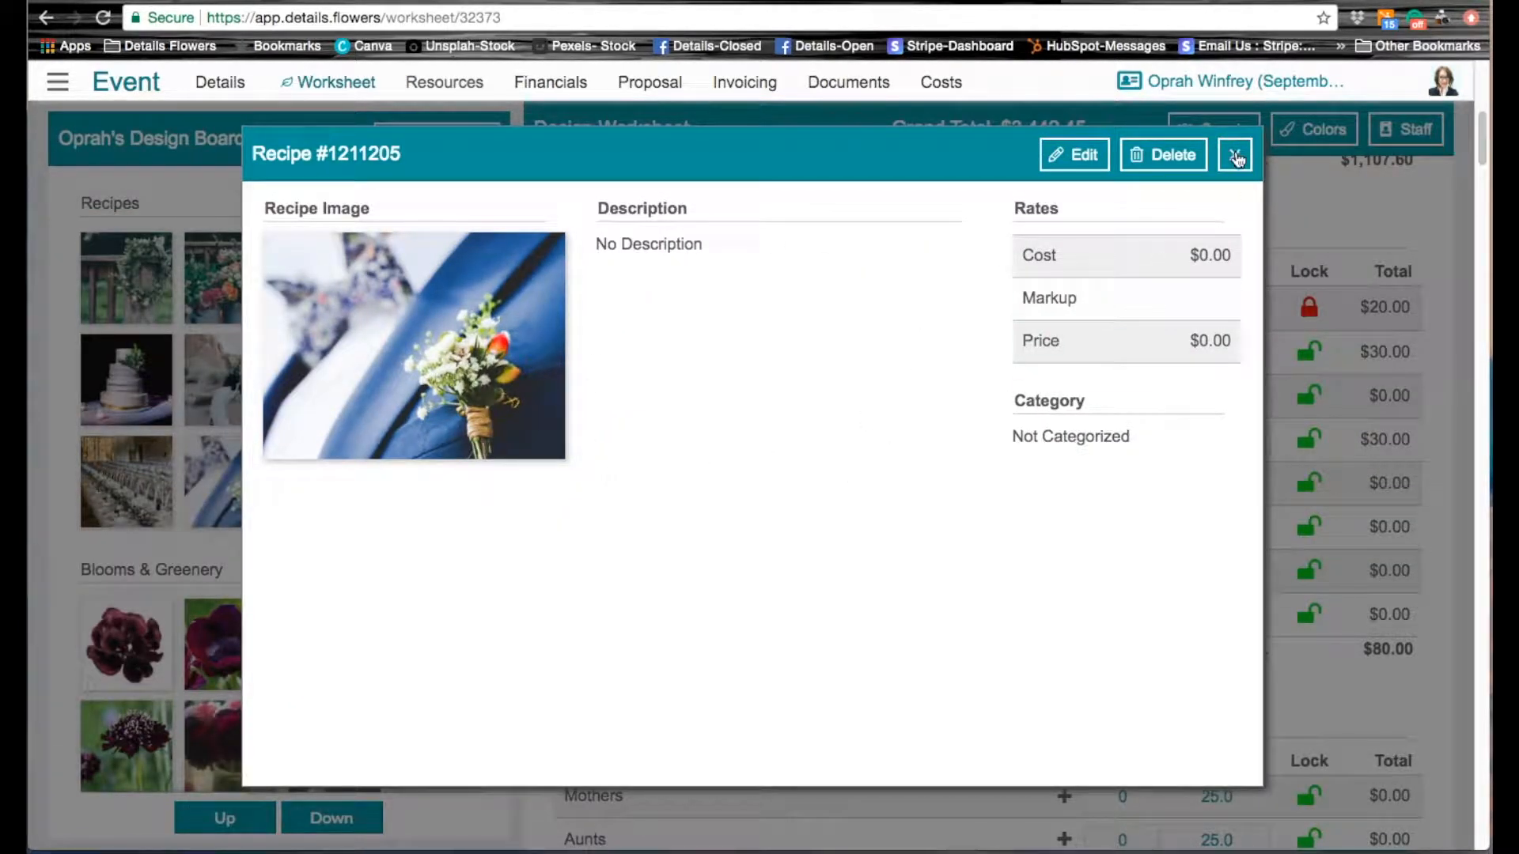
pyautogui.click(1234, 154)
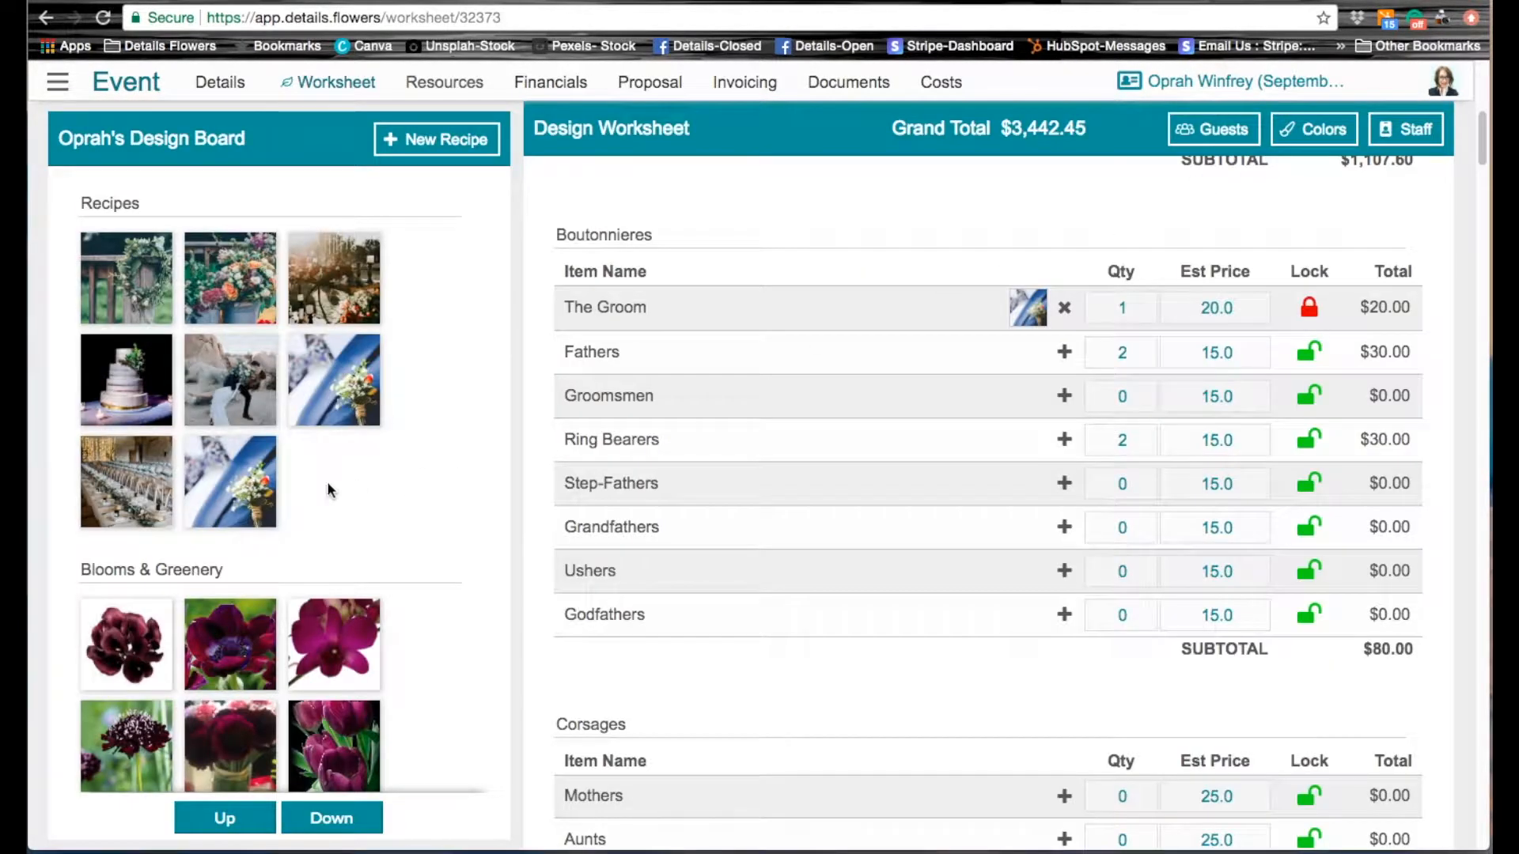
pyautogui.click(221, 486)
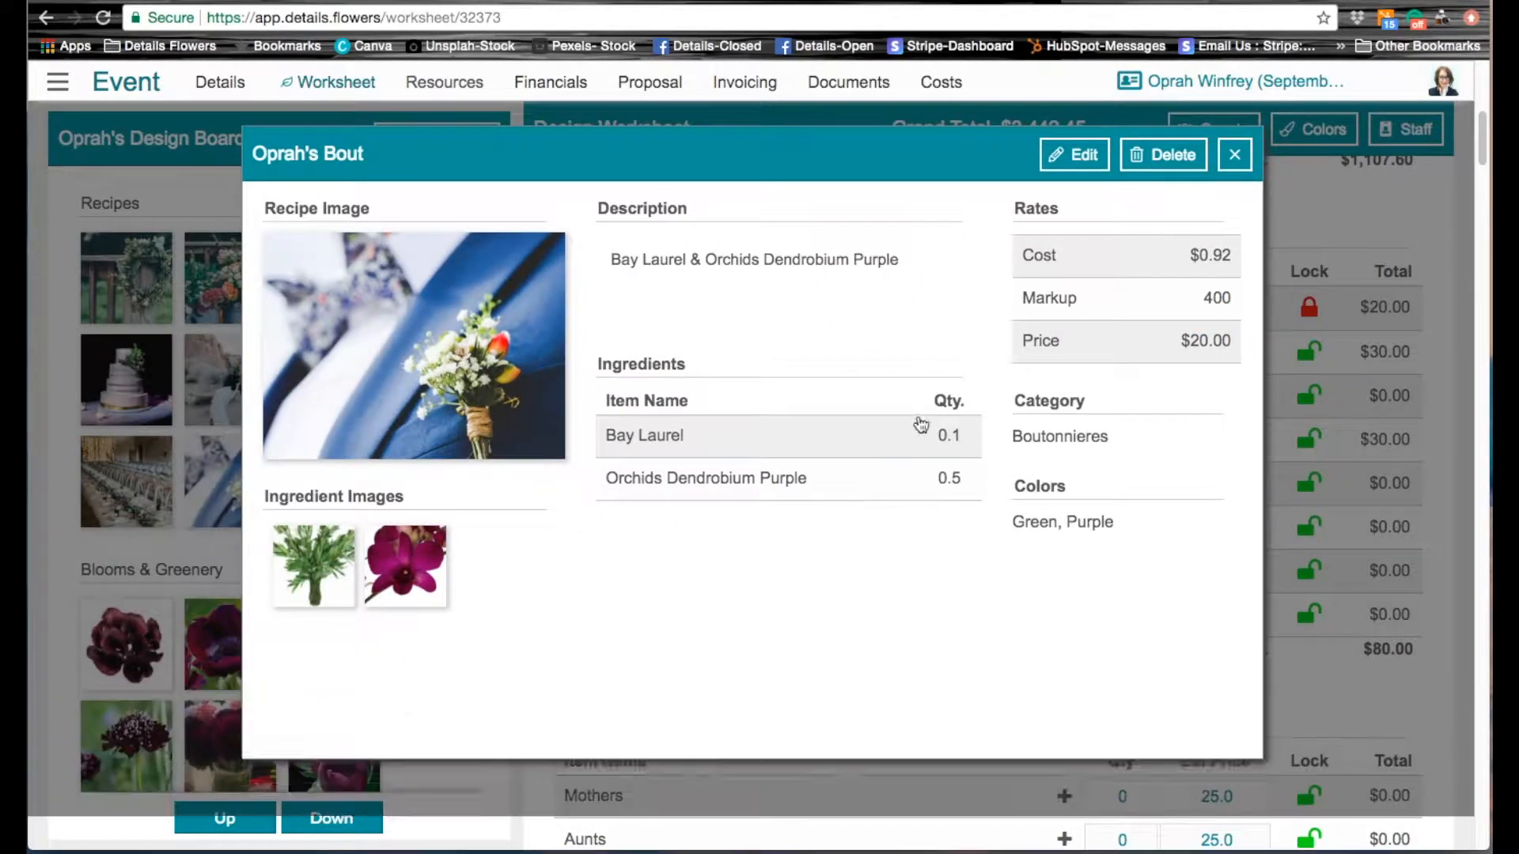
pyautogui.click(1240, 163)
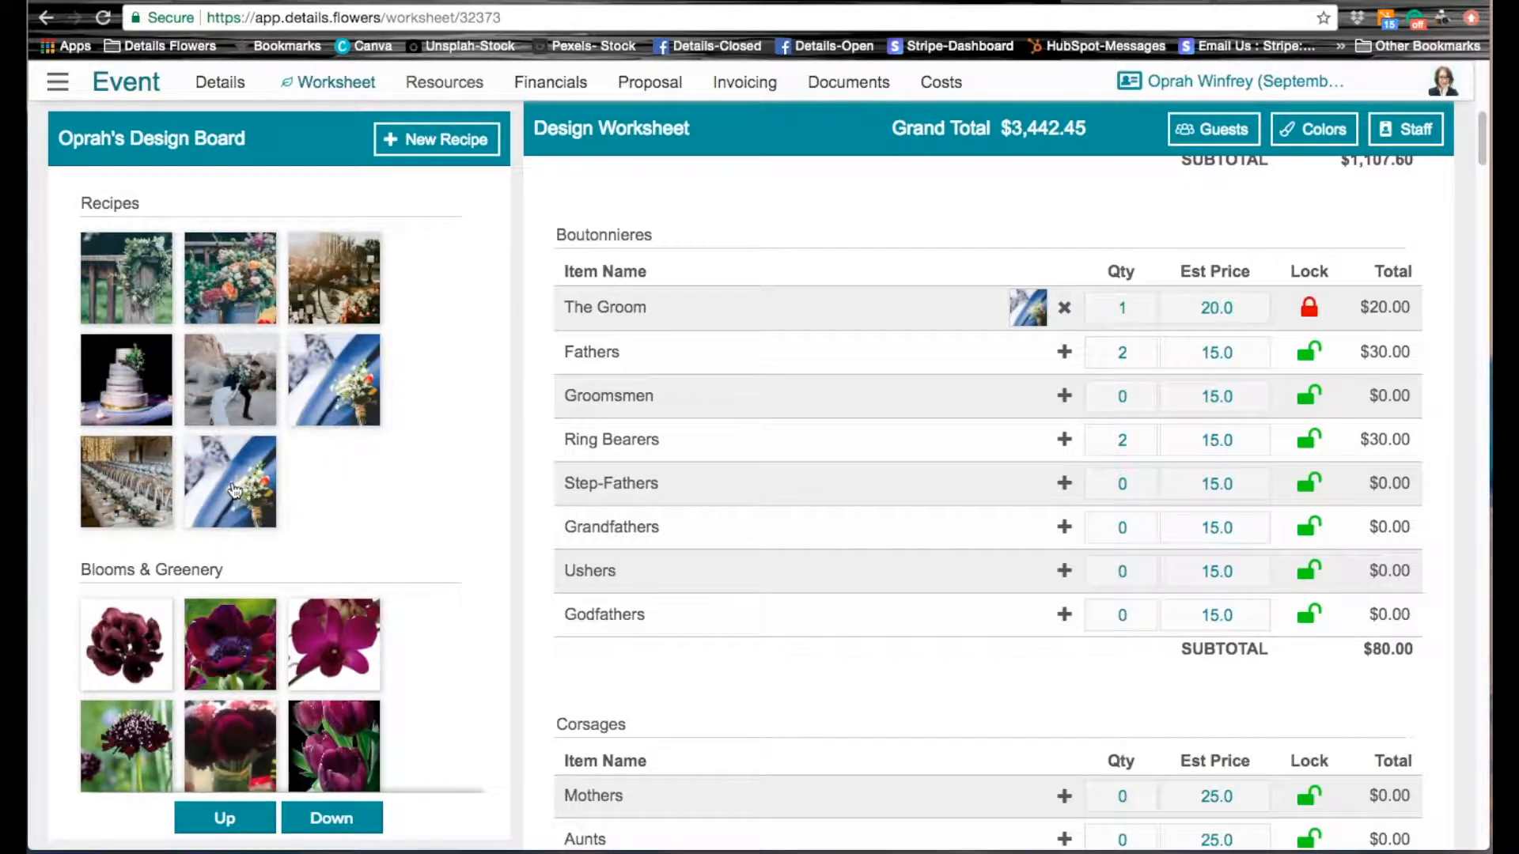
# Step: Assign the Oprah's Bout recipe from the design board to Fathers and to Ring Bearers under Boutonnieres
pyautogui.click(1064, 352)
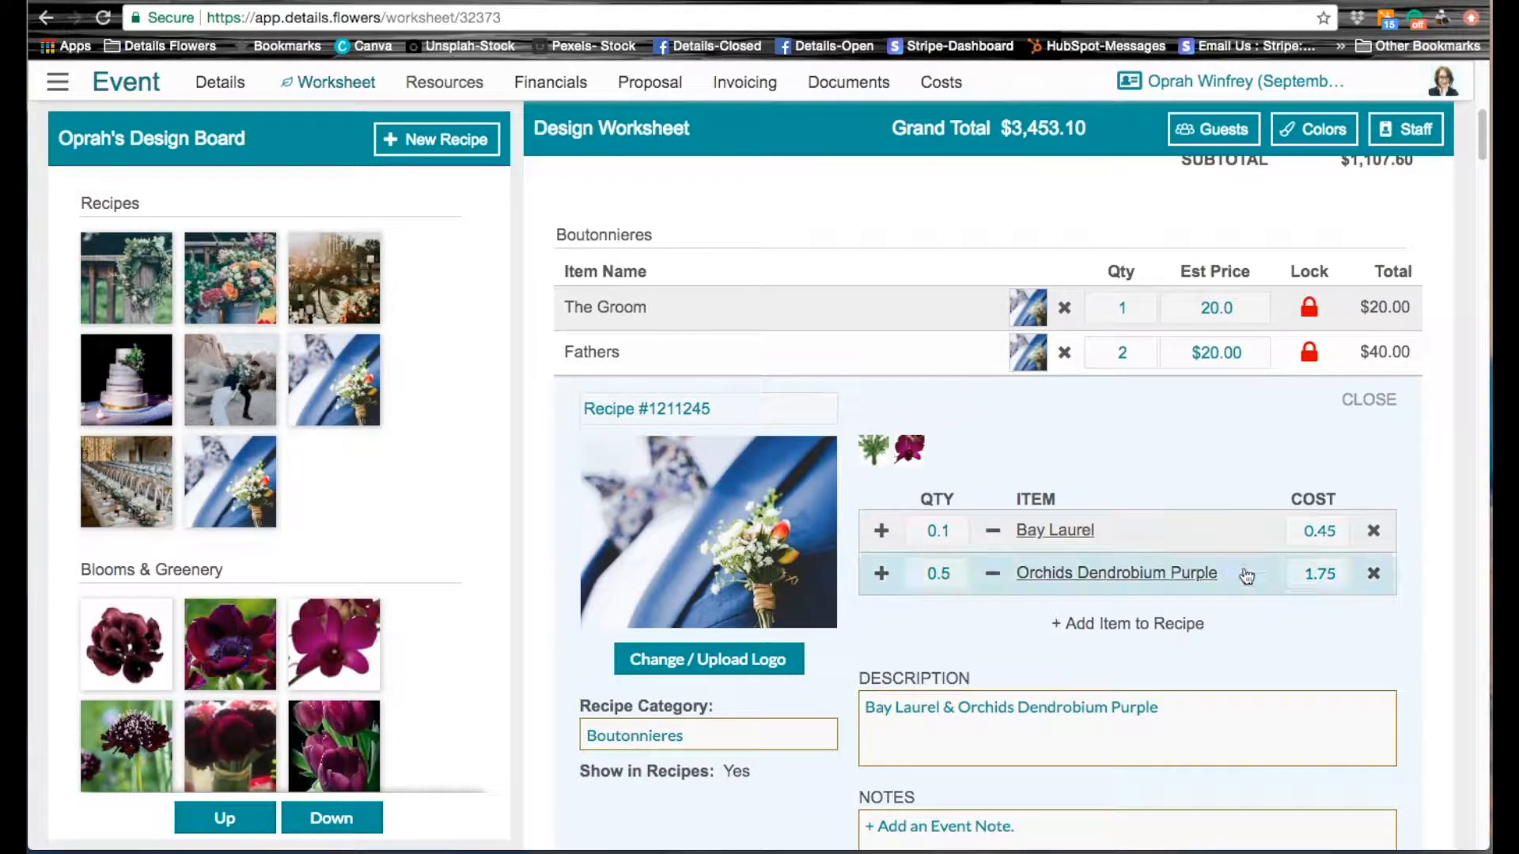
pyautogui.click(1376, 405)
pyautogui.moveTo(228, 474); pyautogui.dragTo(1049, 440)
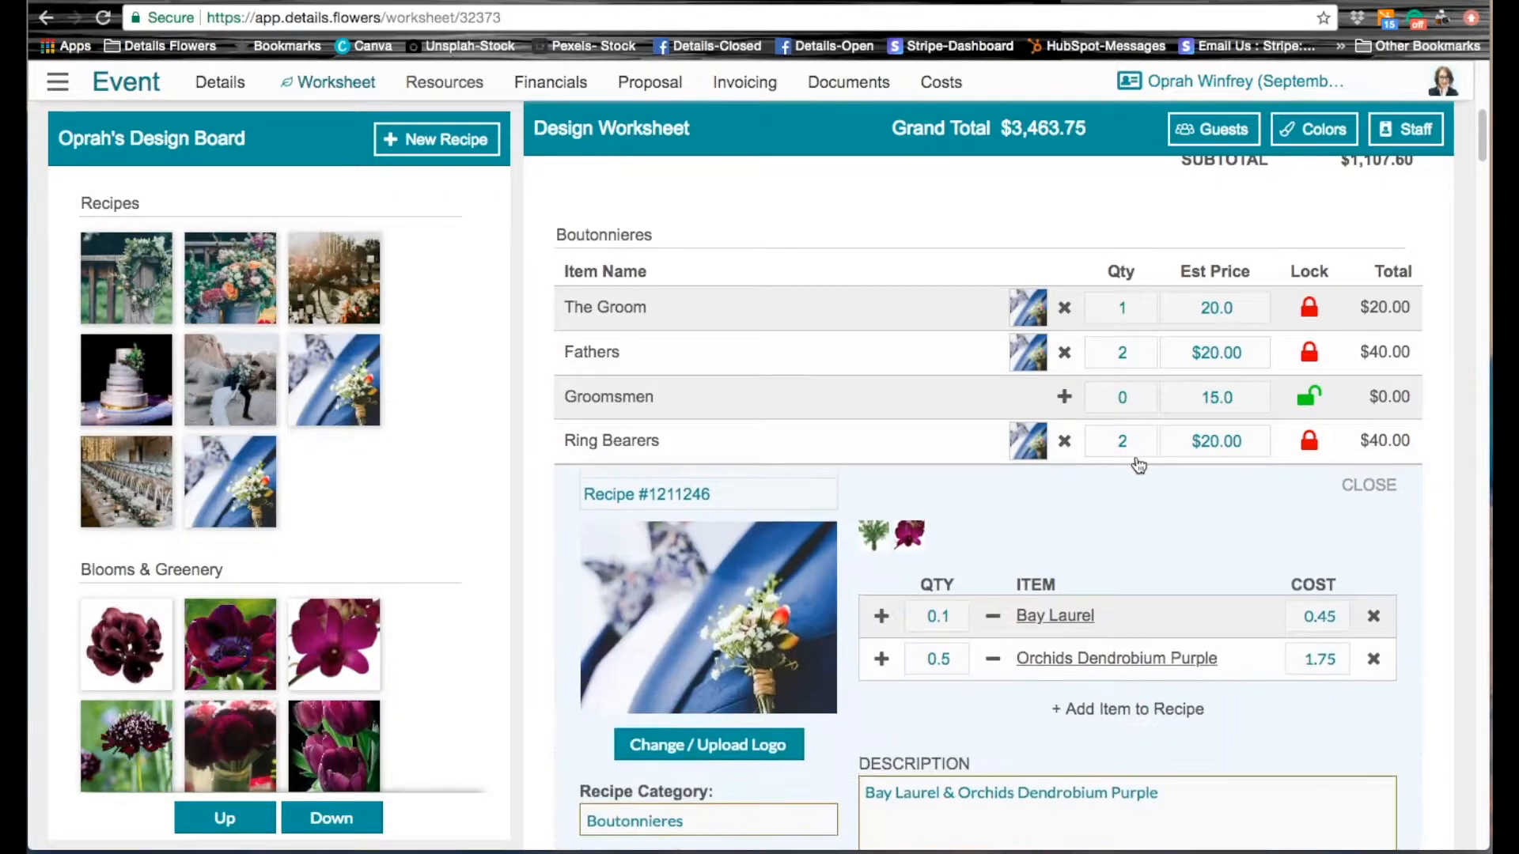
# Step: Turn off Show in Recipes for the Ring Bearers recipe and set its Bay Laurel quantity to .50
pyautogui.scroll(-3, 1137, 465)
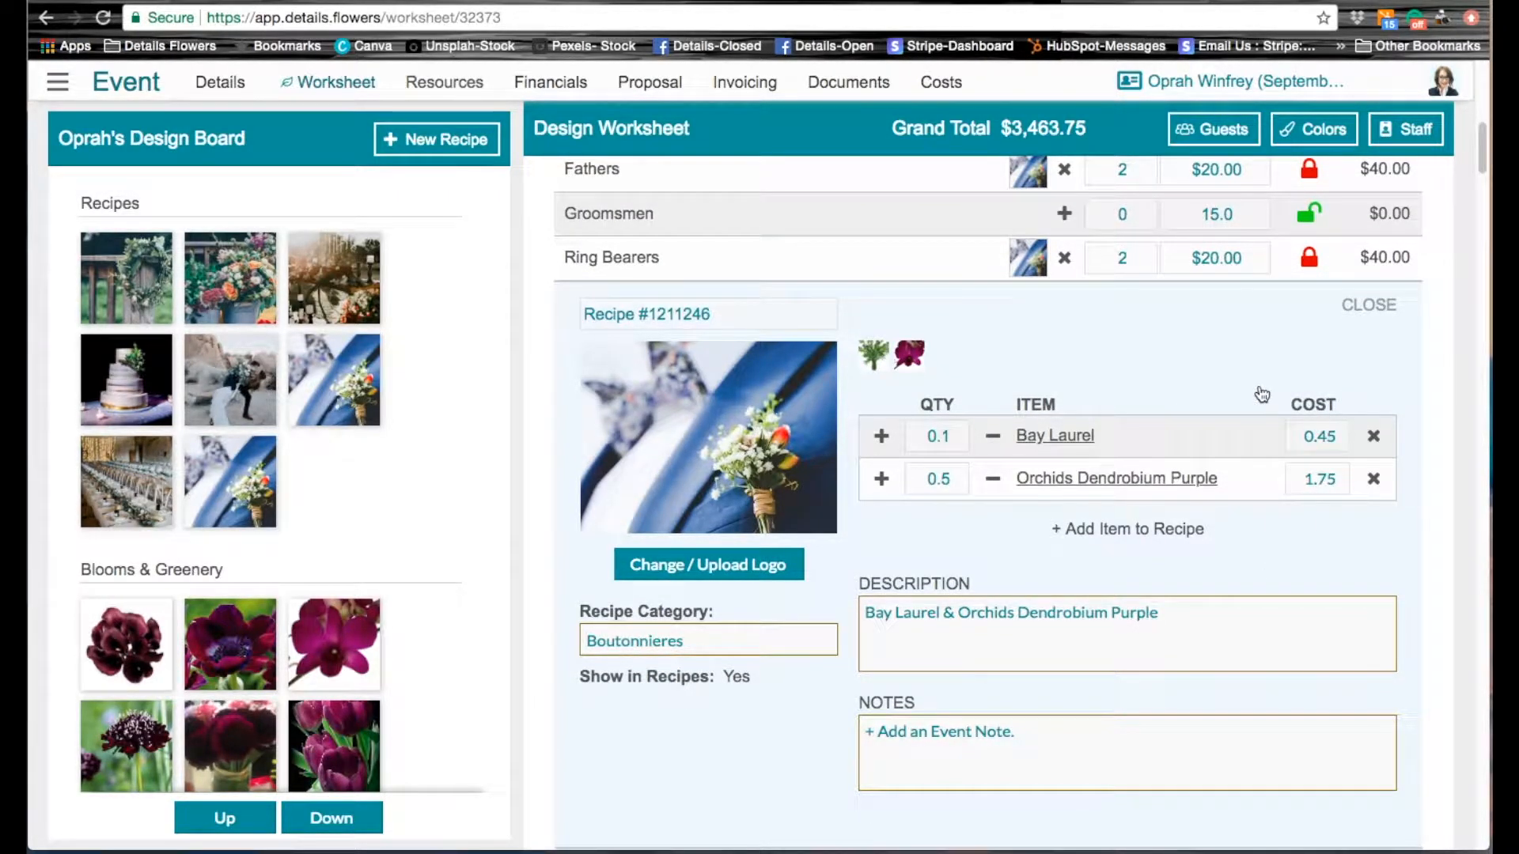
pyautogui.click(736, 678)
pyautogui.click(945, 438)
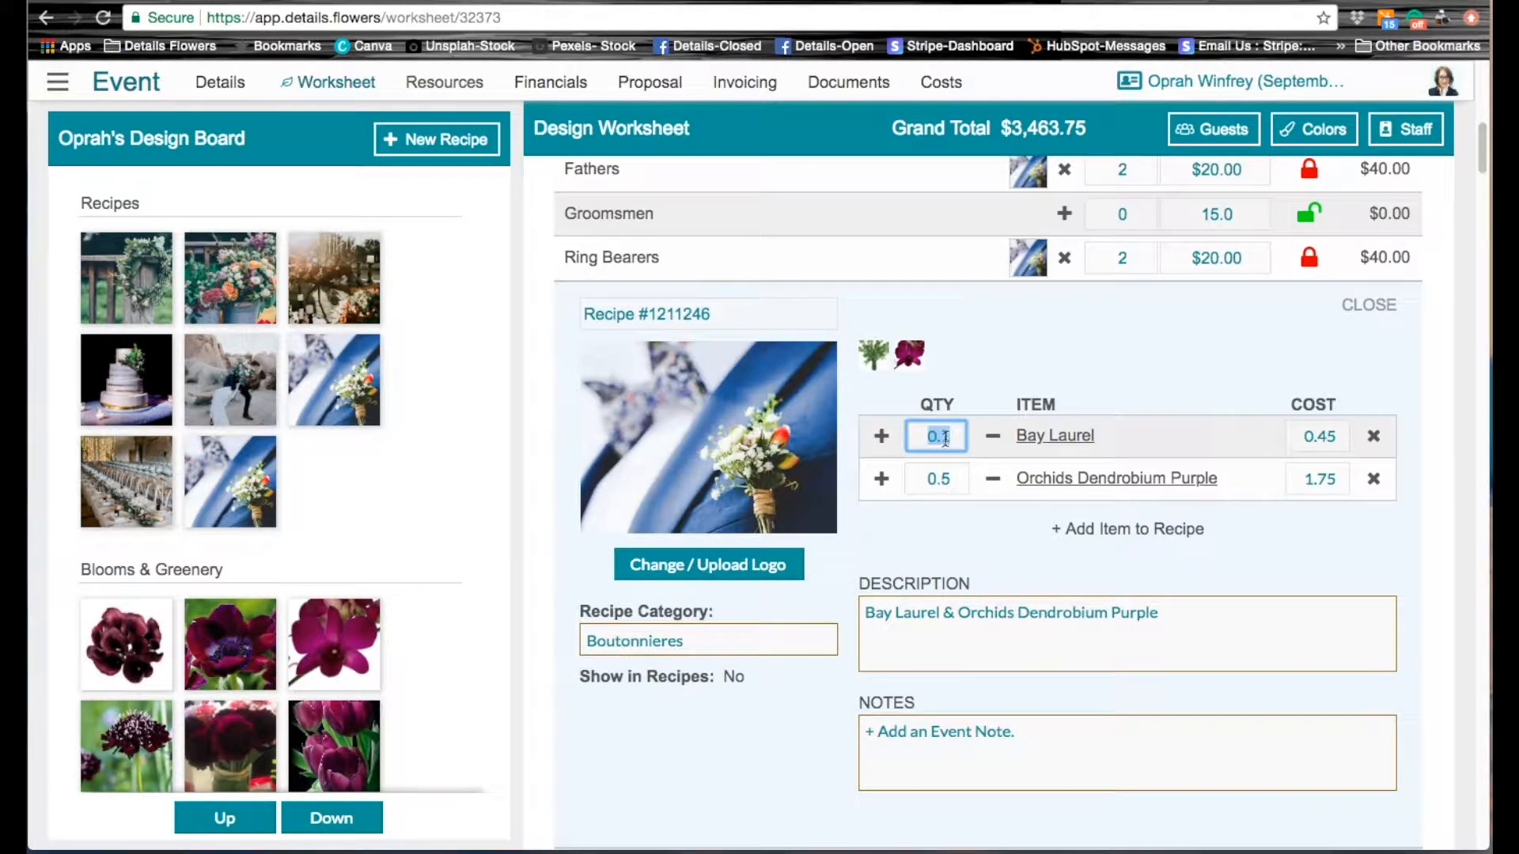
pyautogui.write('.50')
pyautogui.press('Return')
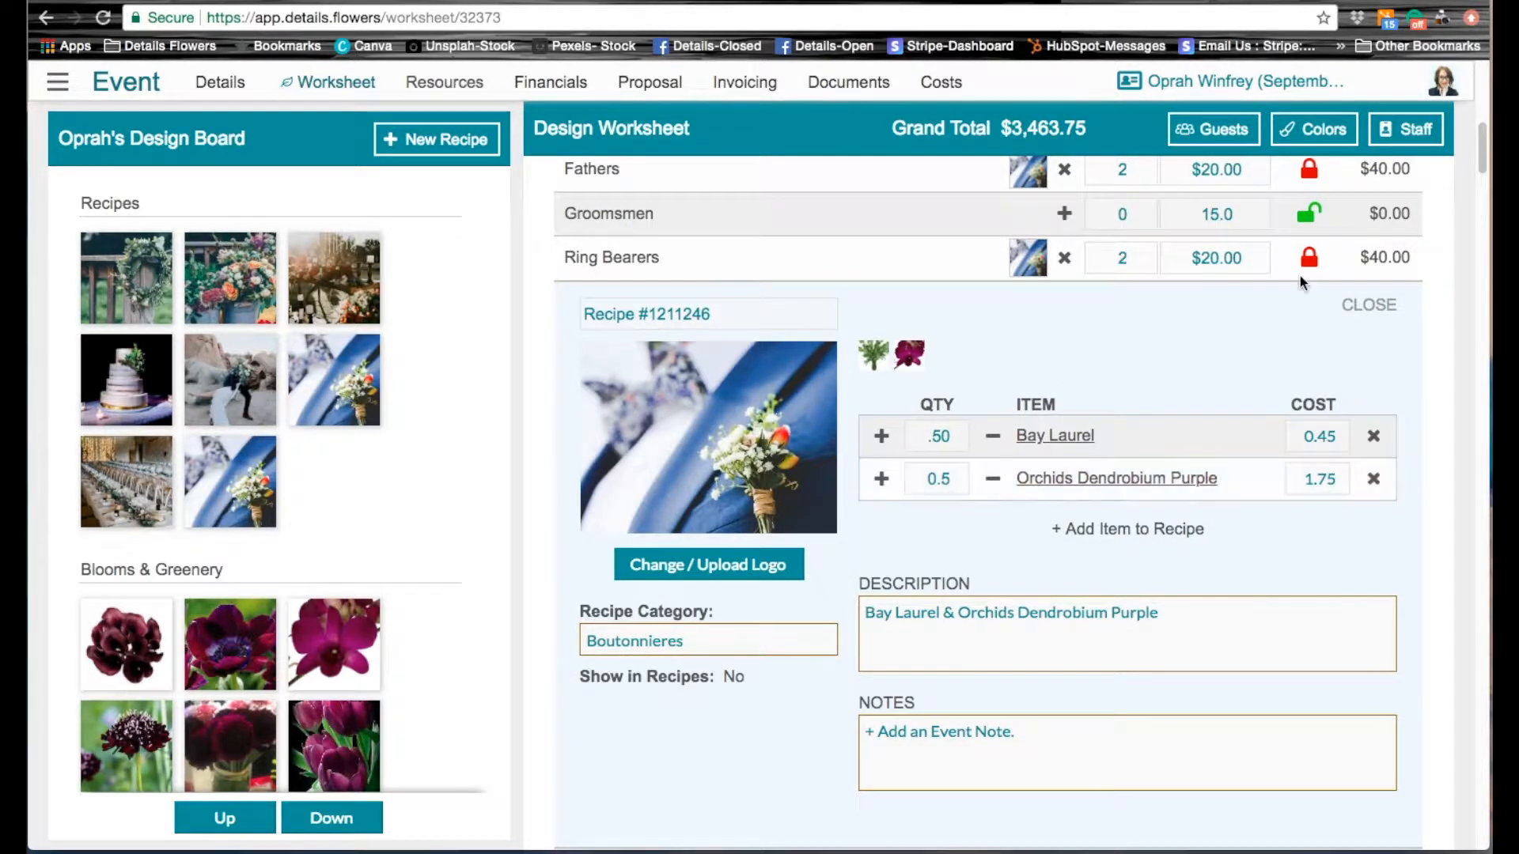
# Step: Set the Orchids Dendrobium Purple quantity to 2.0 in The Groom's Oprah's Bout recipe and close the open recipe details
pyautogui.click(1363, 305)
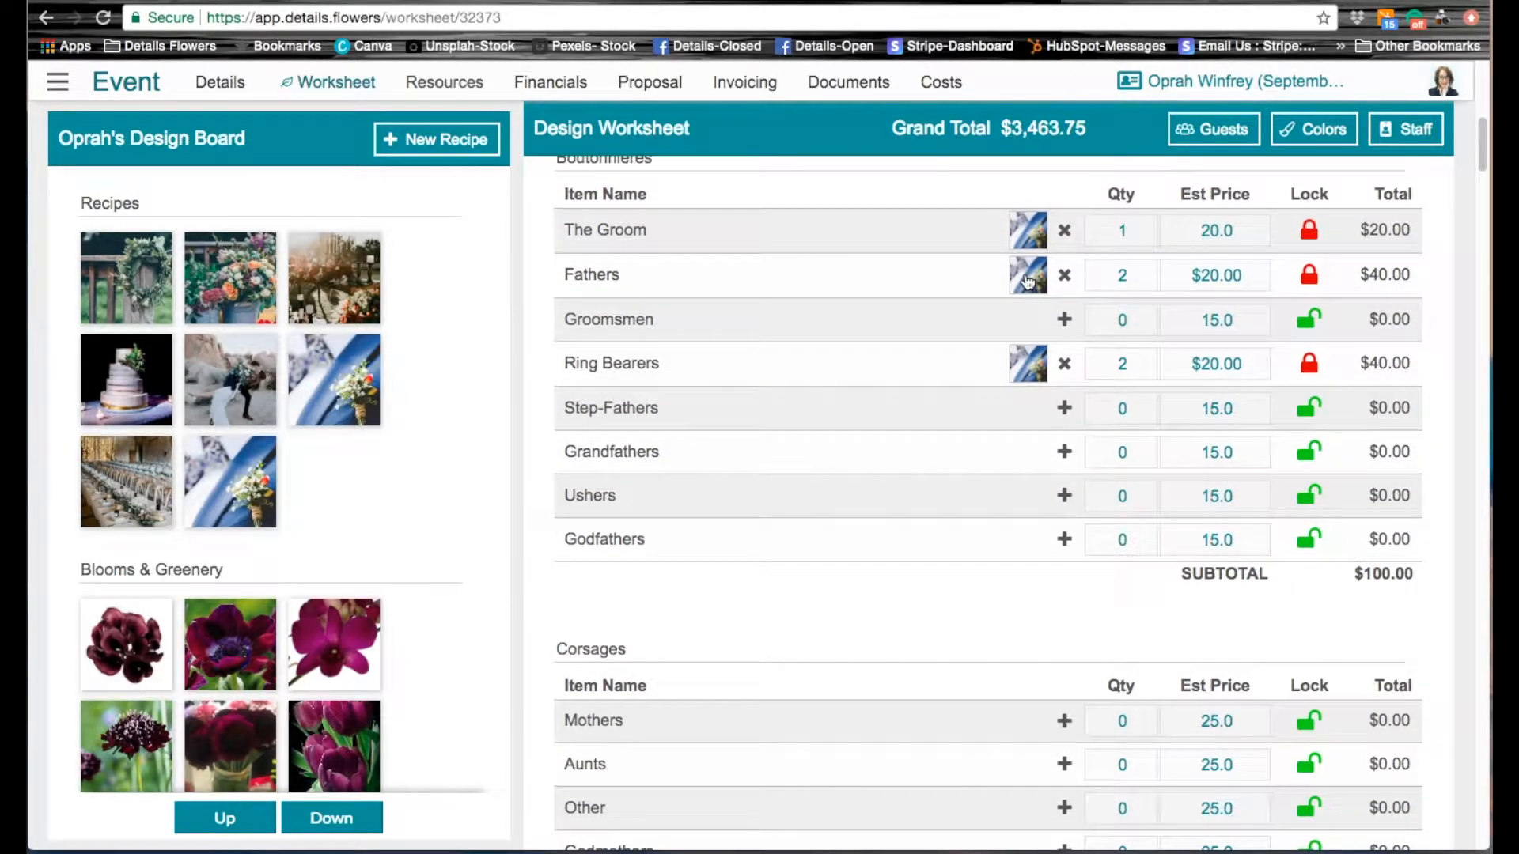
pyautogui.click(1027, 280)
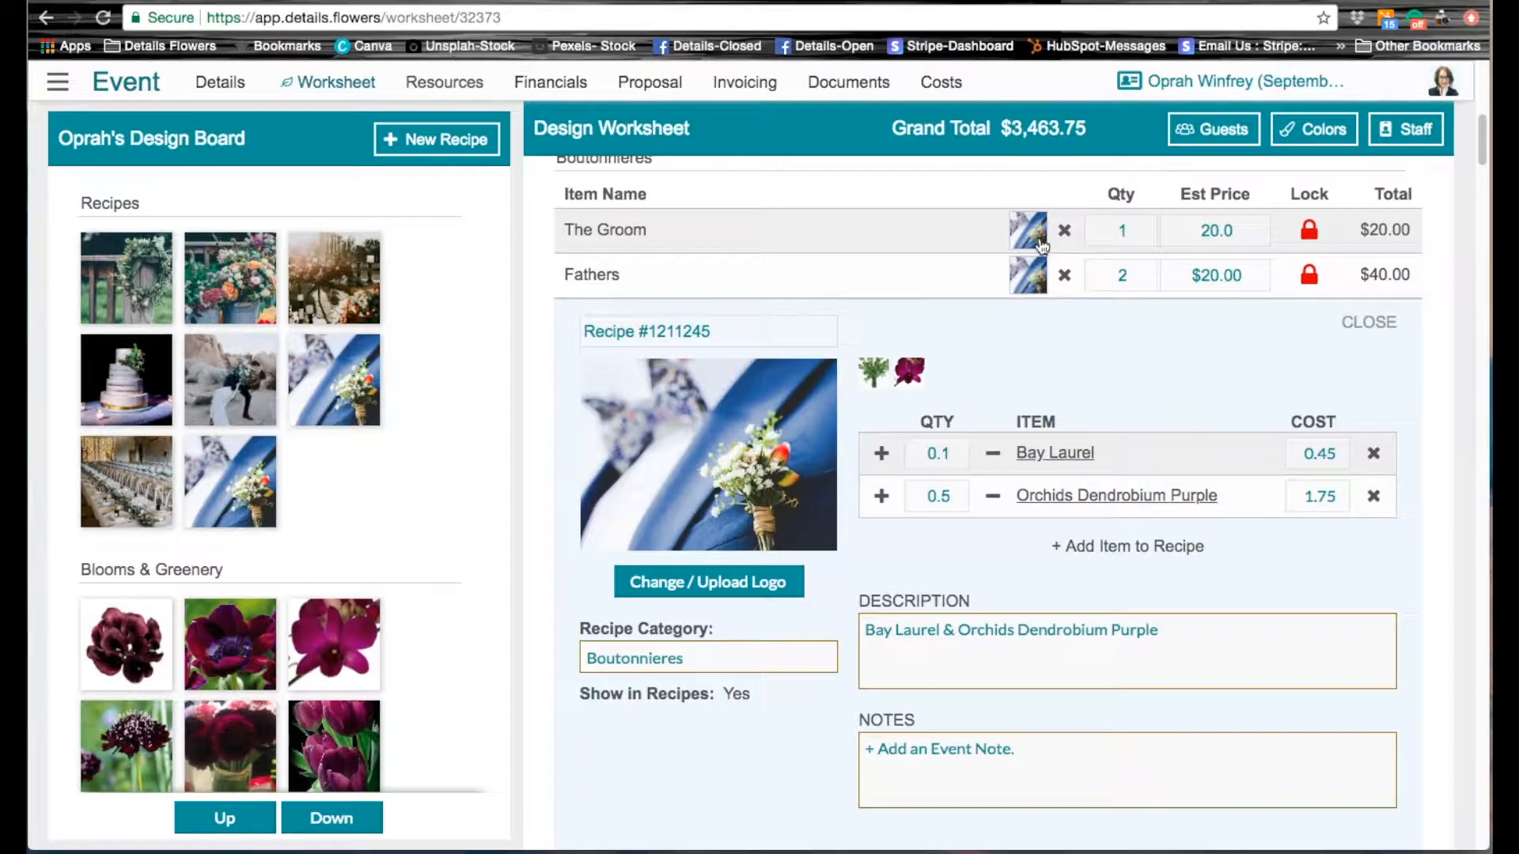
pyautogui.click(1034, 234)
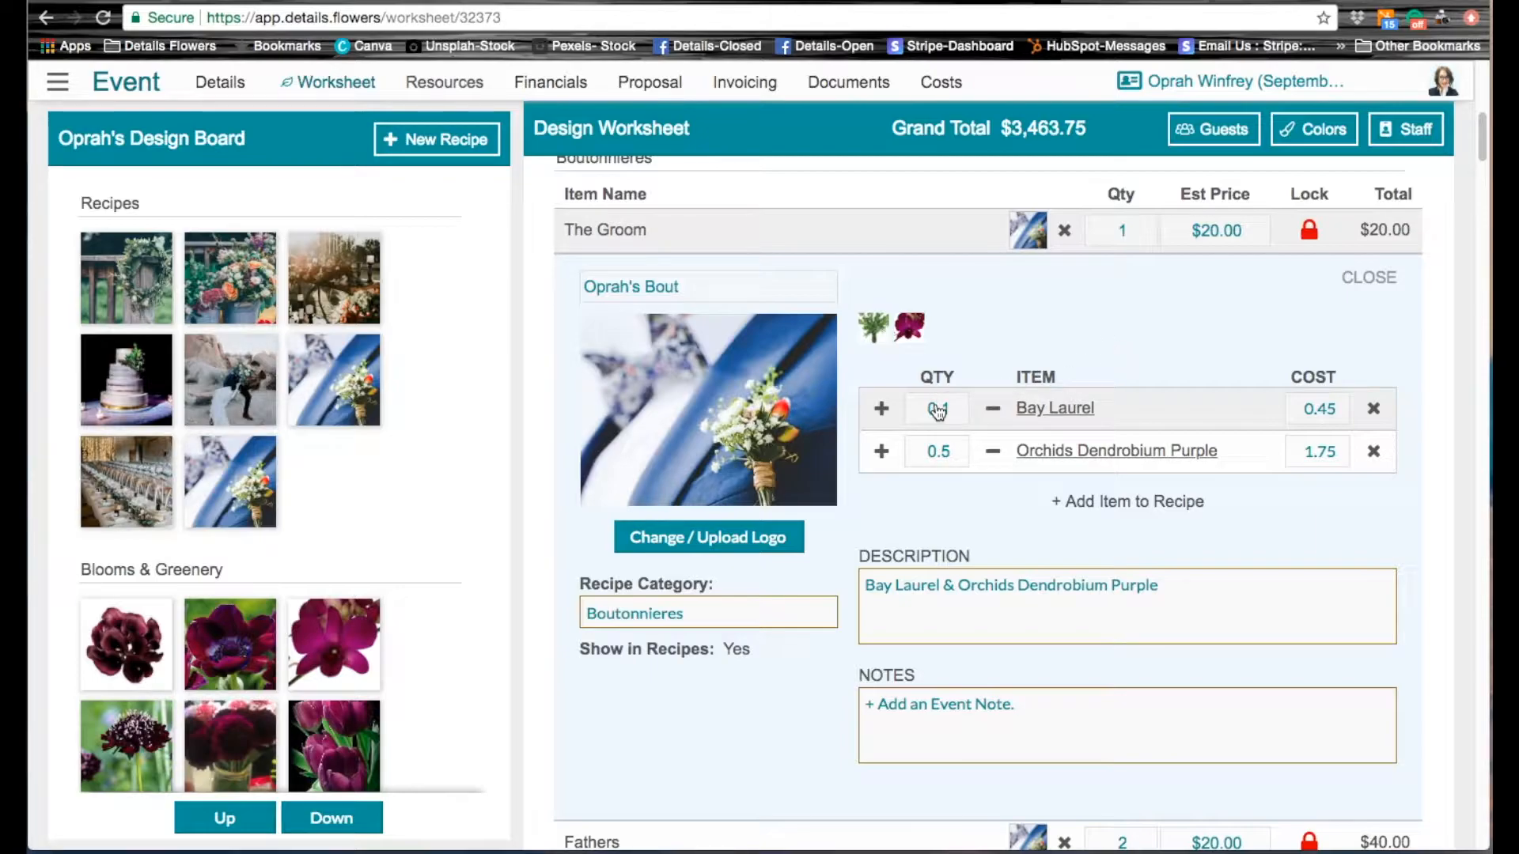
pyautogui.click(938, 455)
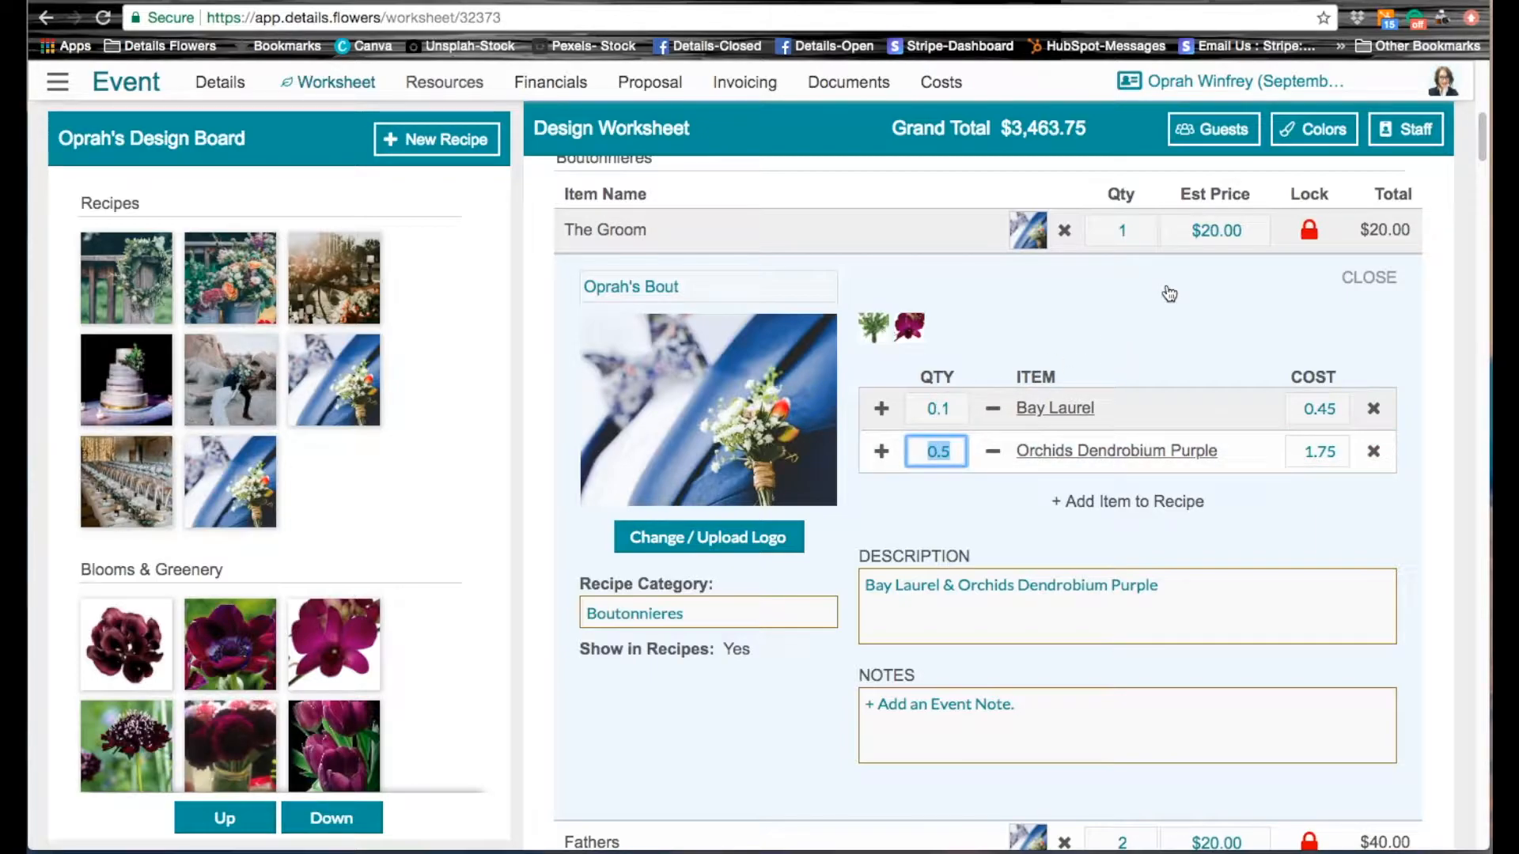
pyautogui.write('2.0')
pyautogui.press('Return')
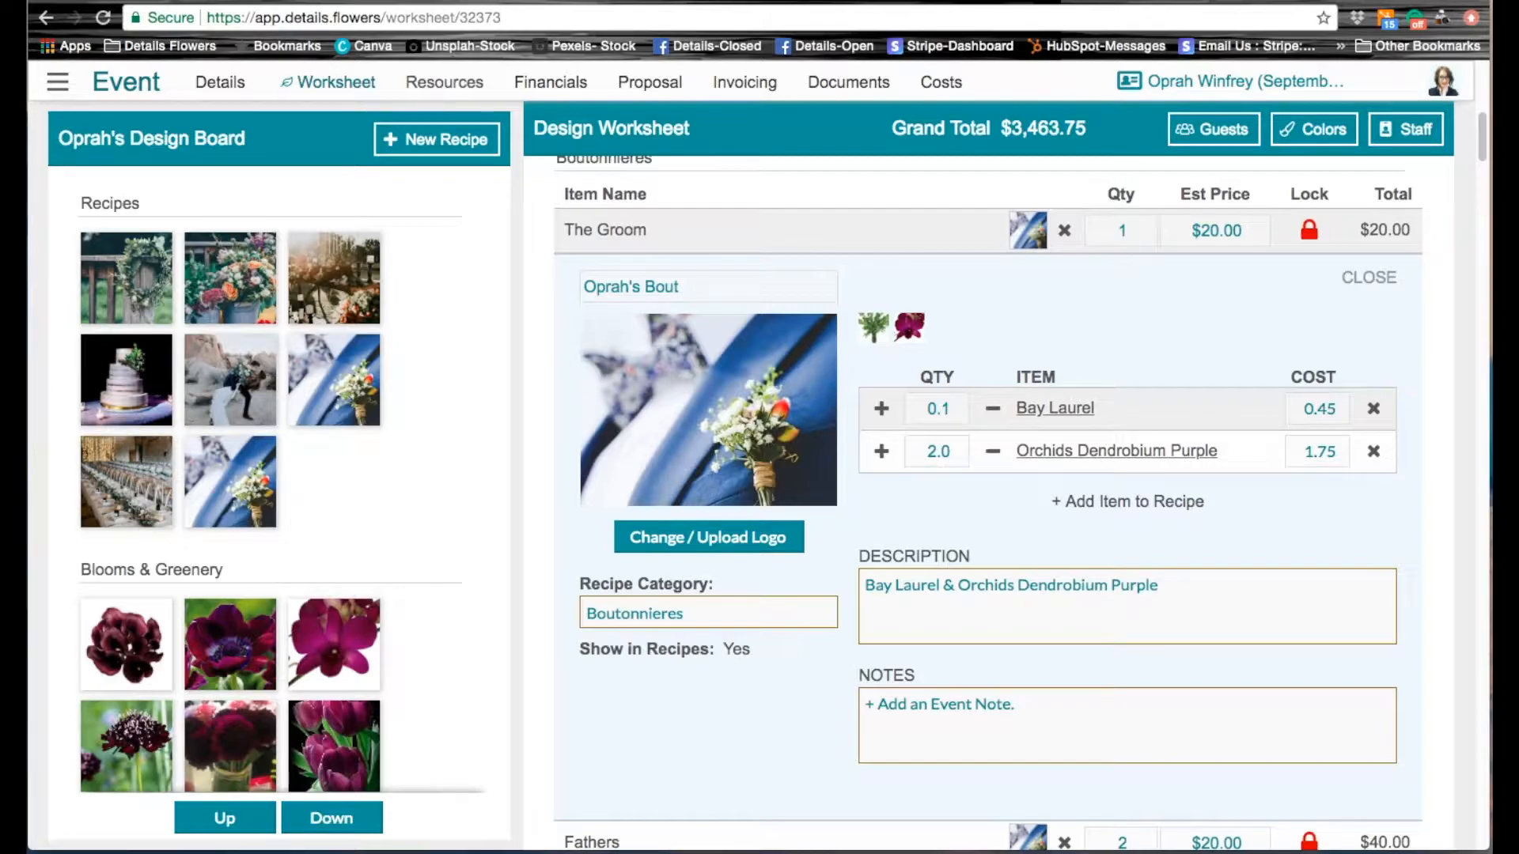
pyautogui.click(1370, 284)
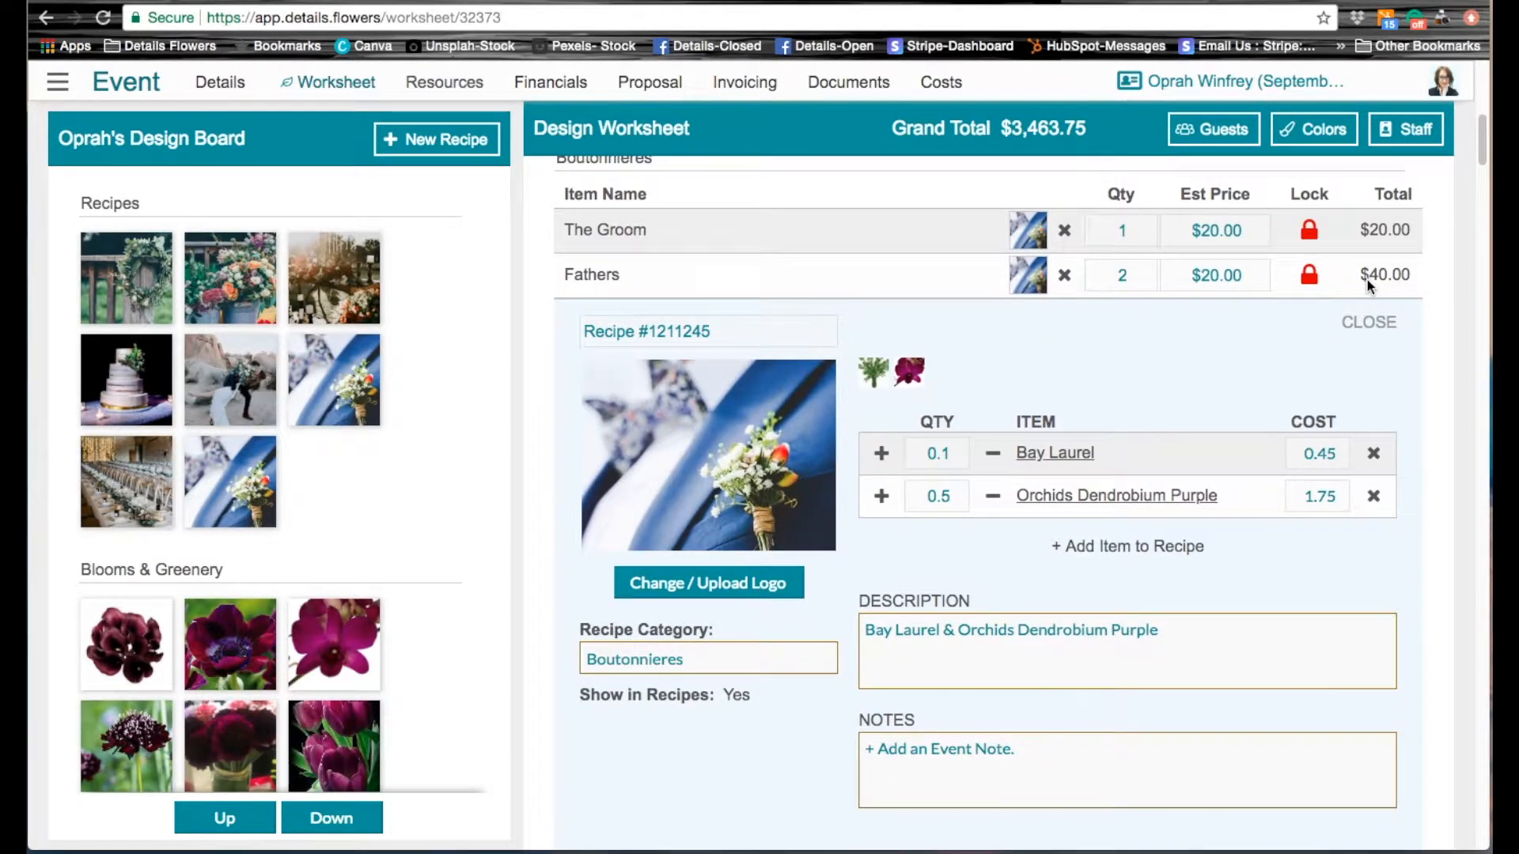
pyautogui.click(1369, 322)
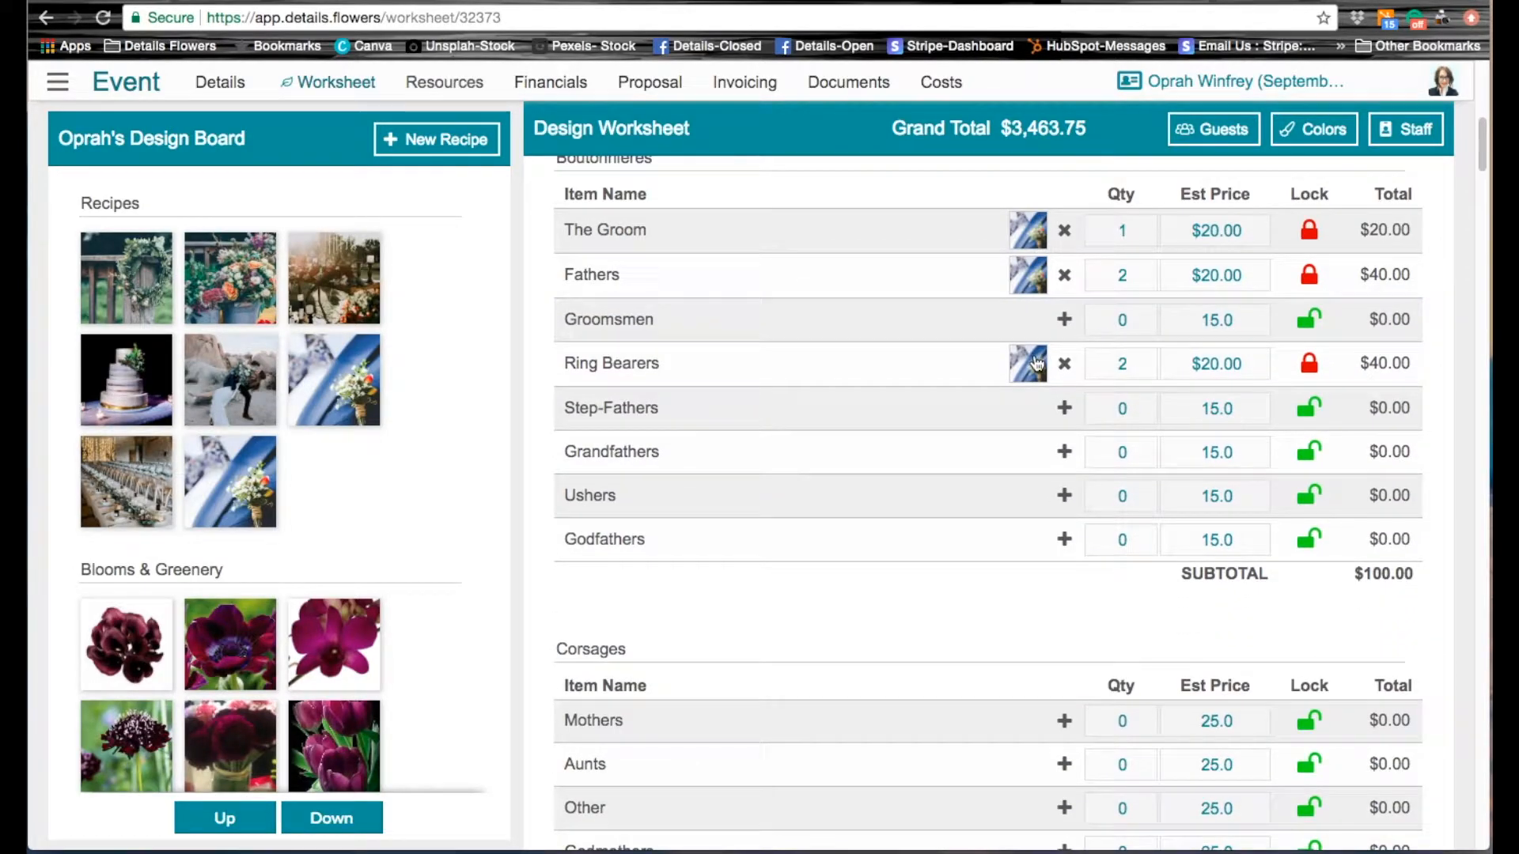
# Step: Review the ingredient quantities in the Ring Bearers boutonniere recipe, closing its details when done
pyautogui.click(1035, 364)
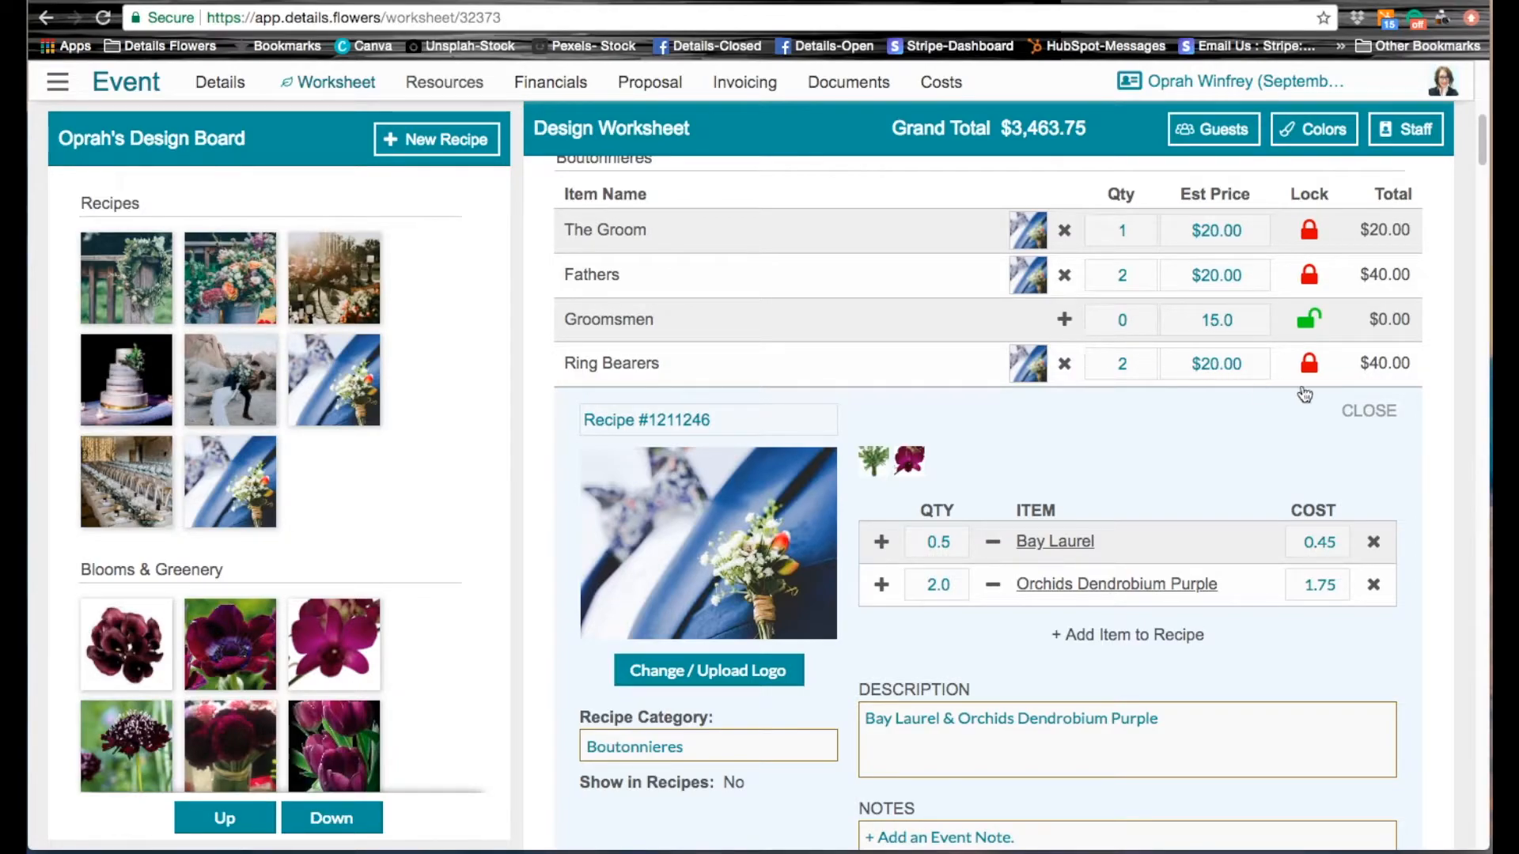
pyautogui.click(1375, 413)
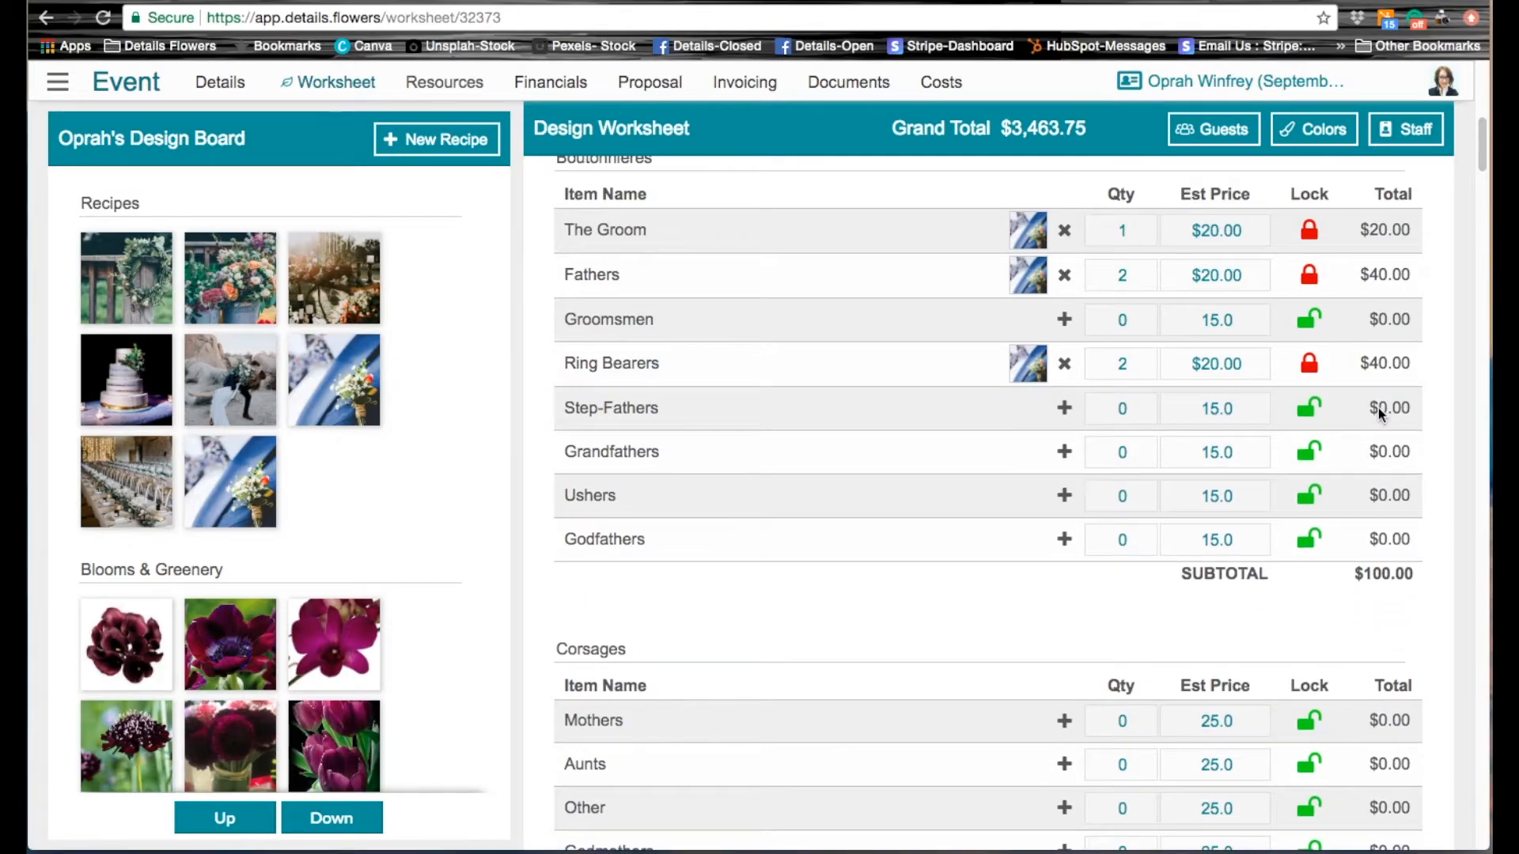